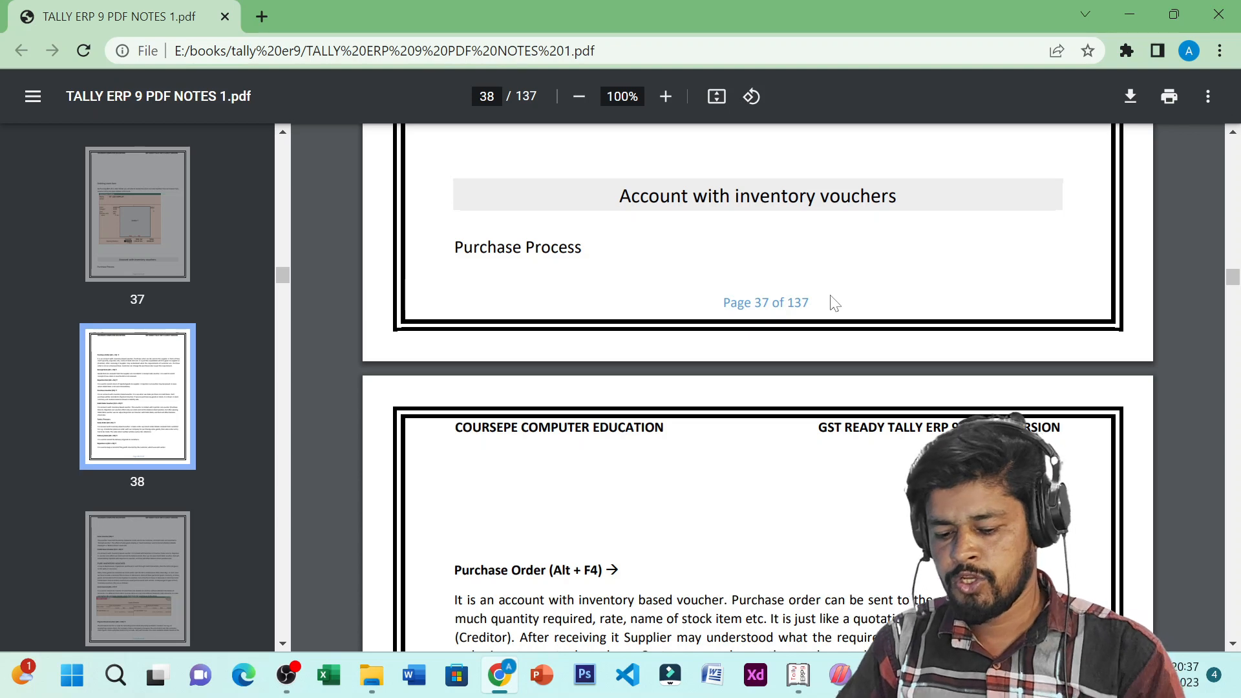
# - Switch to Tally.ERP 9 and open the inventory features of the Purchase Process company
pyautogui.hotkey('alt', 'Tab')
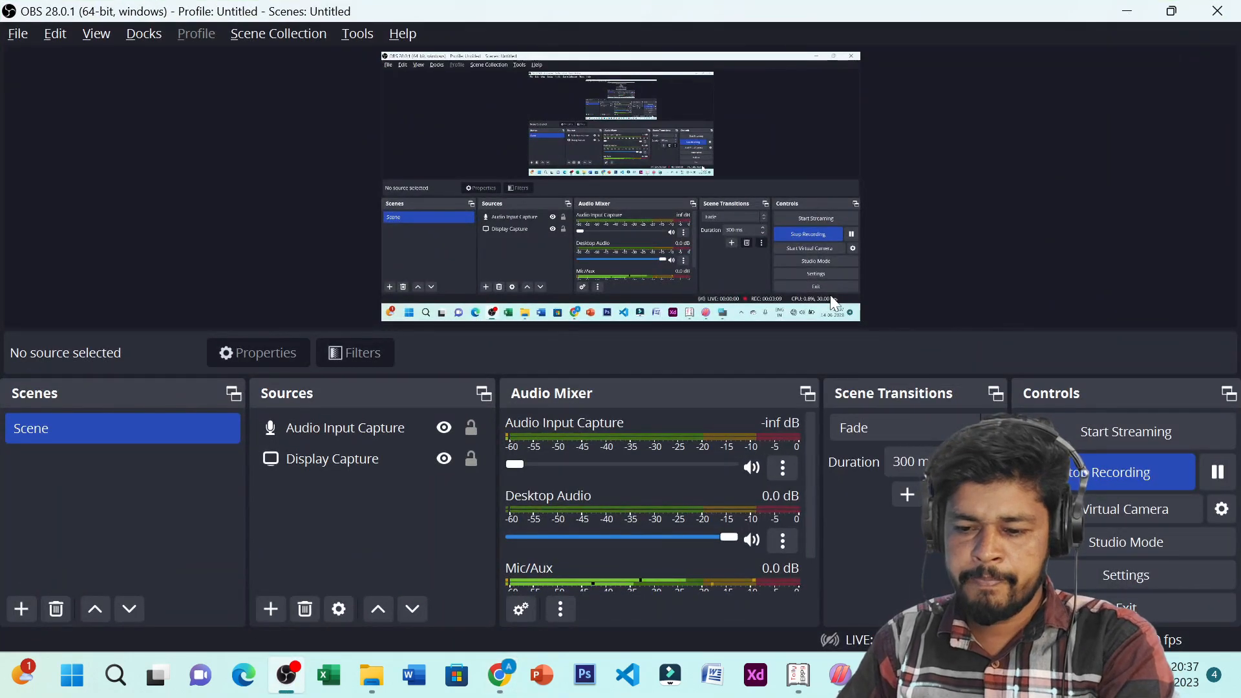
pyautogui.hotkey('alt', 'Tab')
pyautogui.press('Tab')
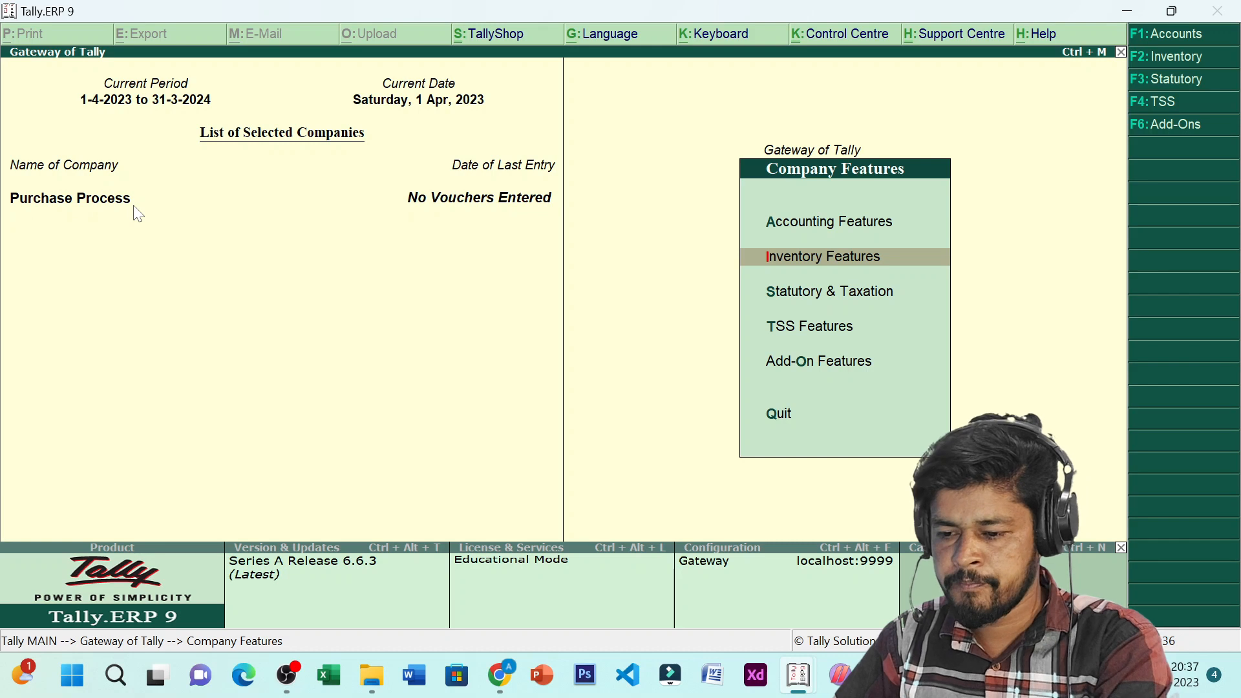
pyautogui.press('Escape')
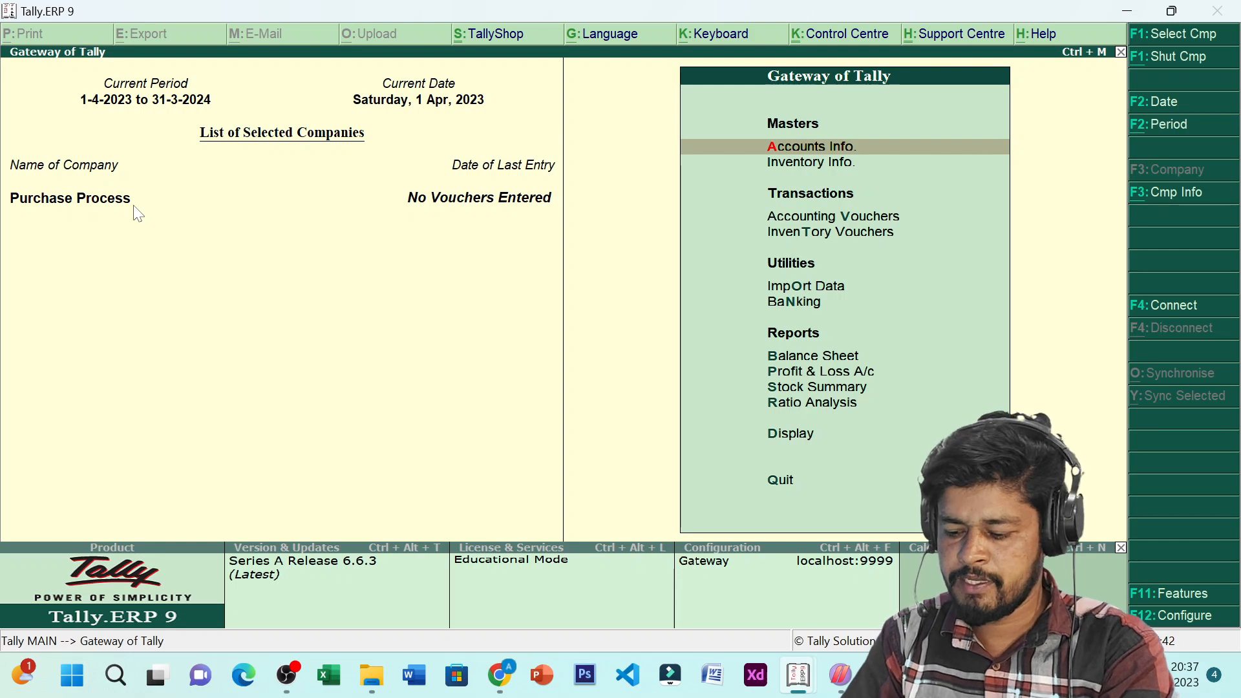
pyautogui.press('Down')
pyautogui.press('F11')
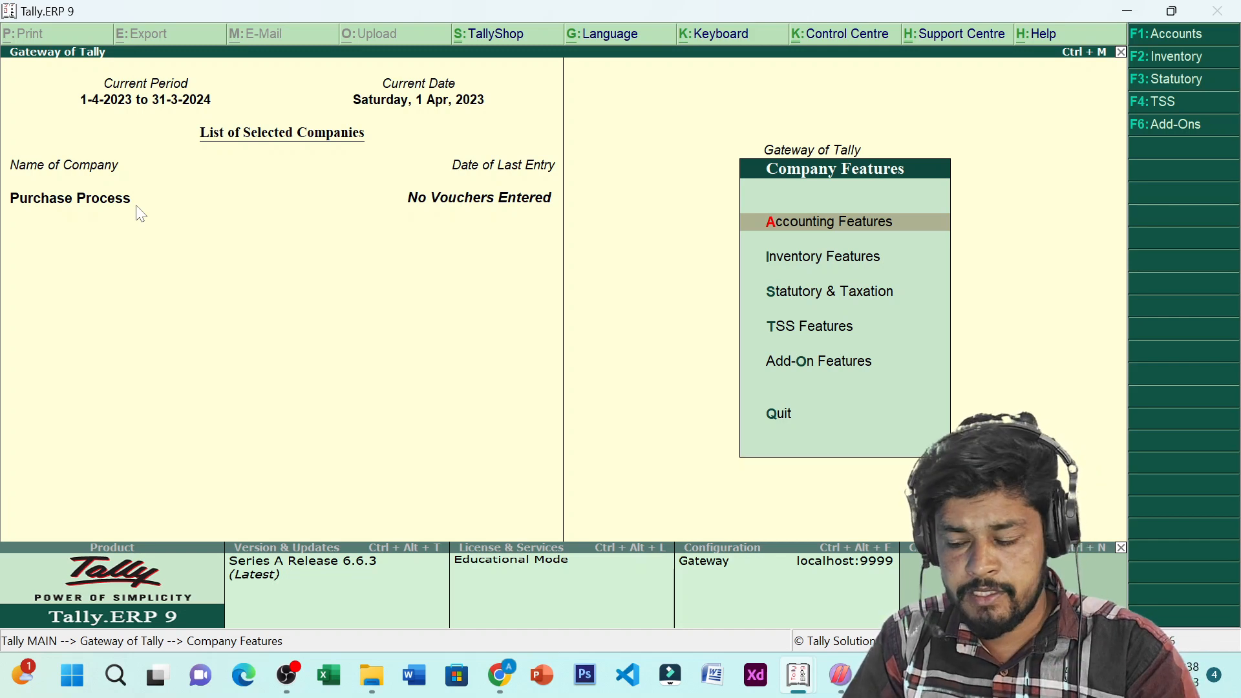
pyautogui.press('Down')
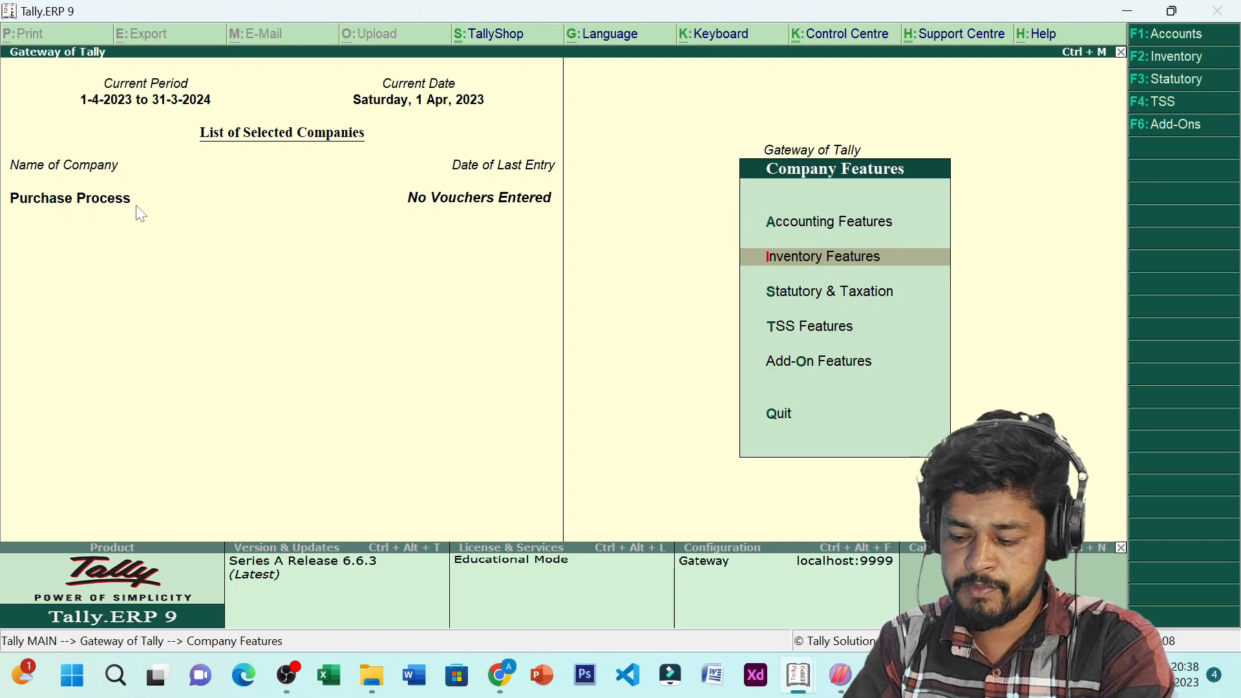
pyautogui.press('Return')
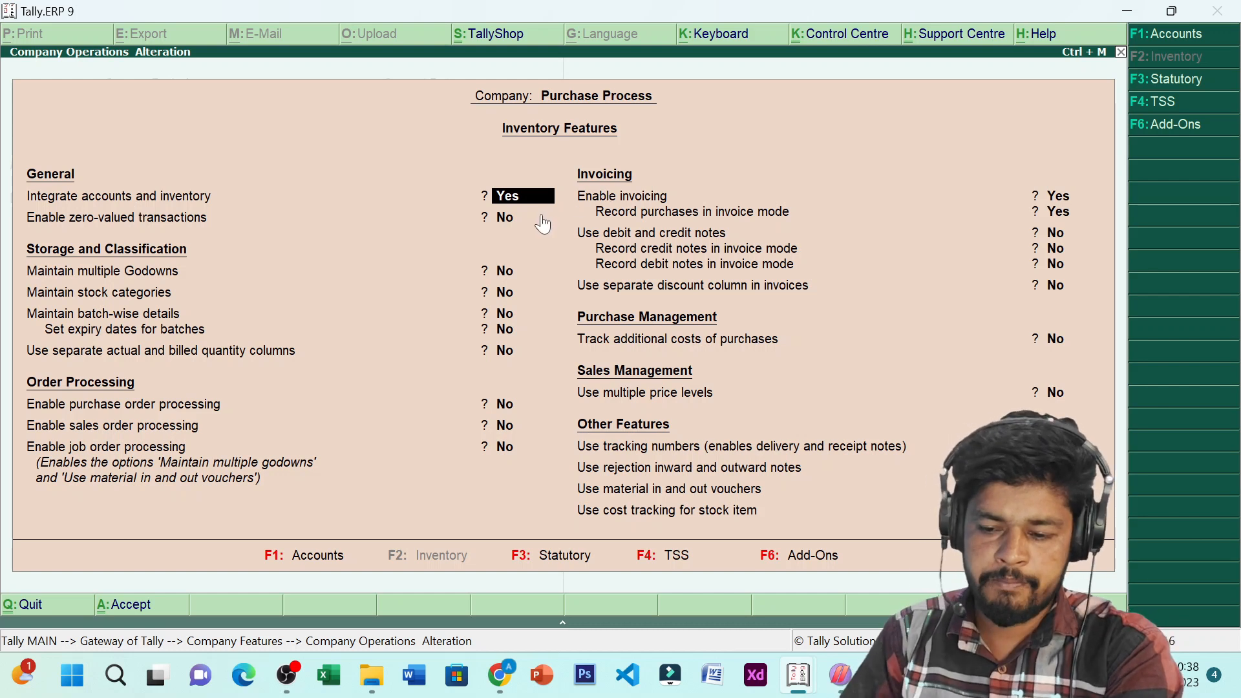
# - Enable multiple godowns and stock categories under Storage and Classification
pyautogui.press('Return')
pyautogui.press('Return')
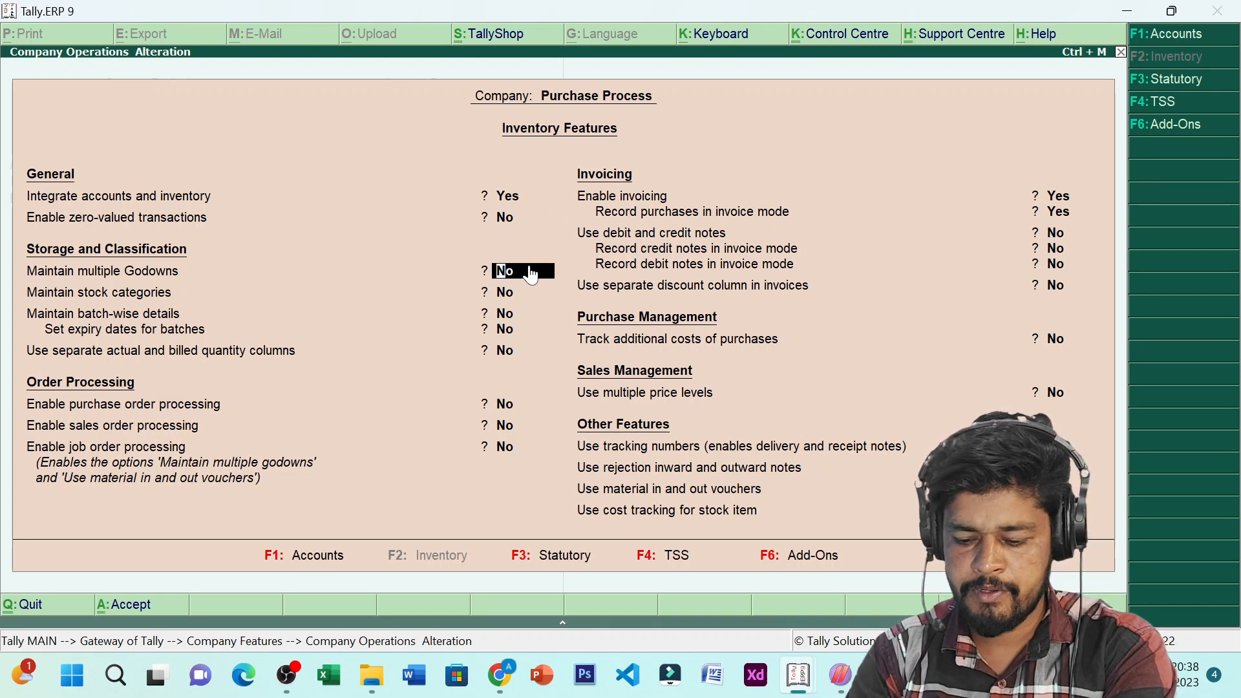
pyautogui.write('yes')
pyautogui.press('Return')
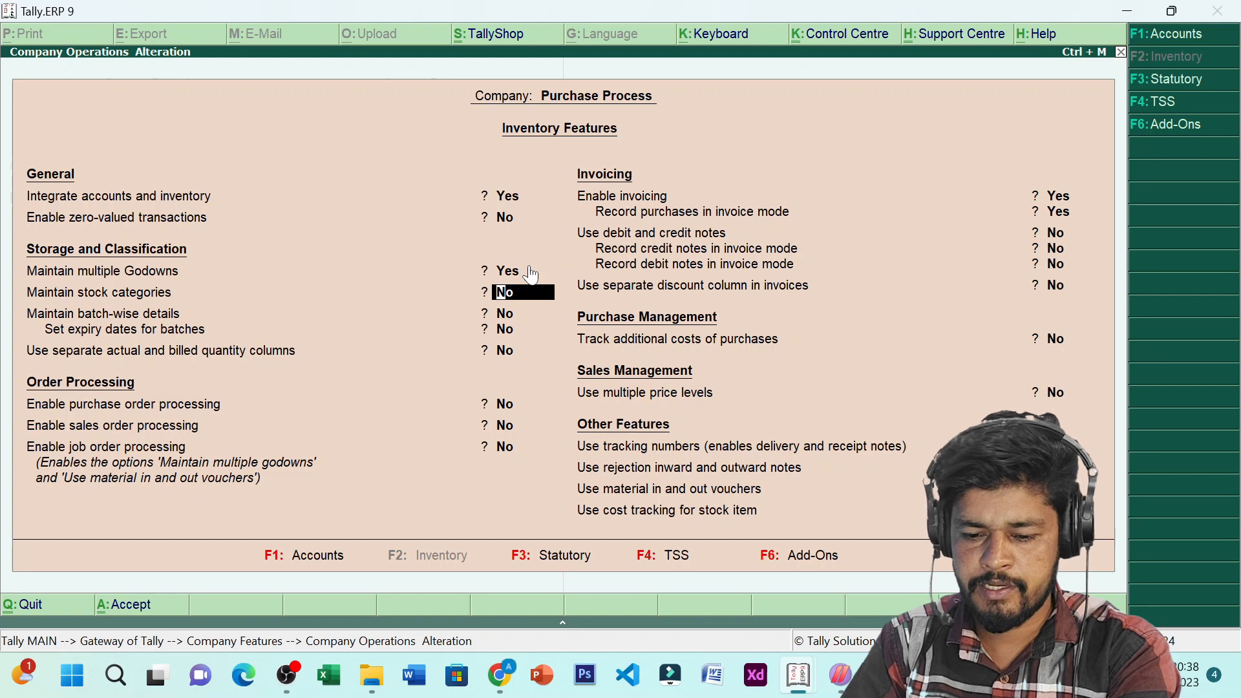
pyautogui.write('yes')
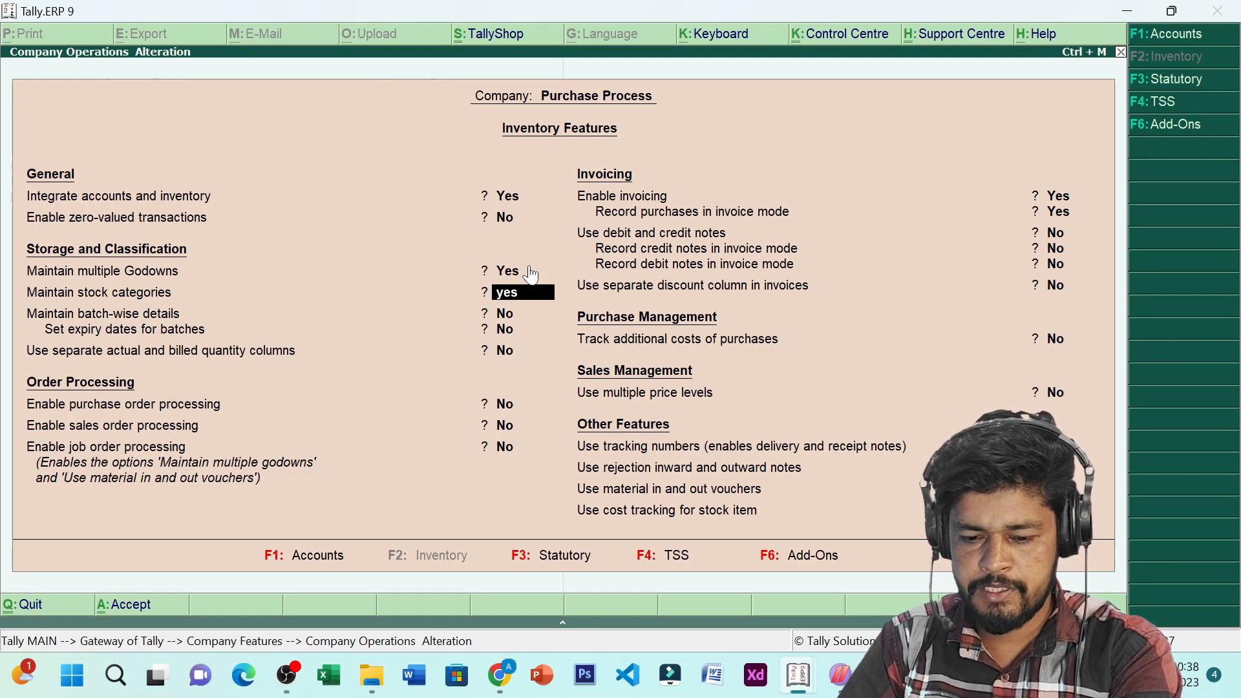
pyautogui.press('Return')
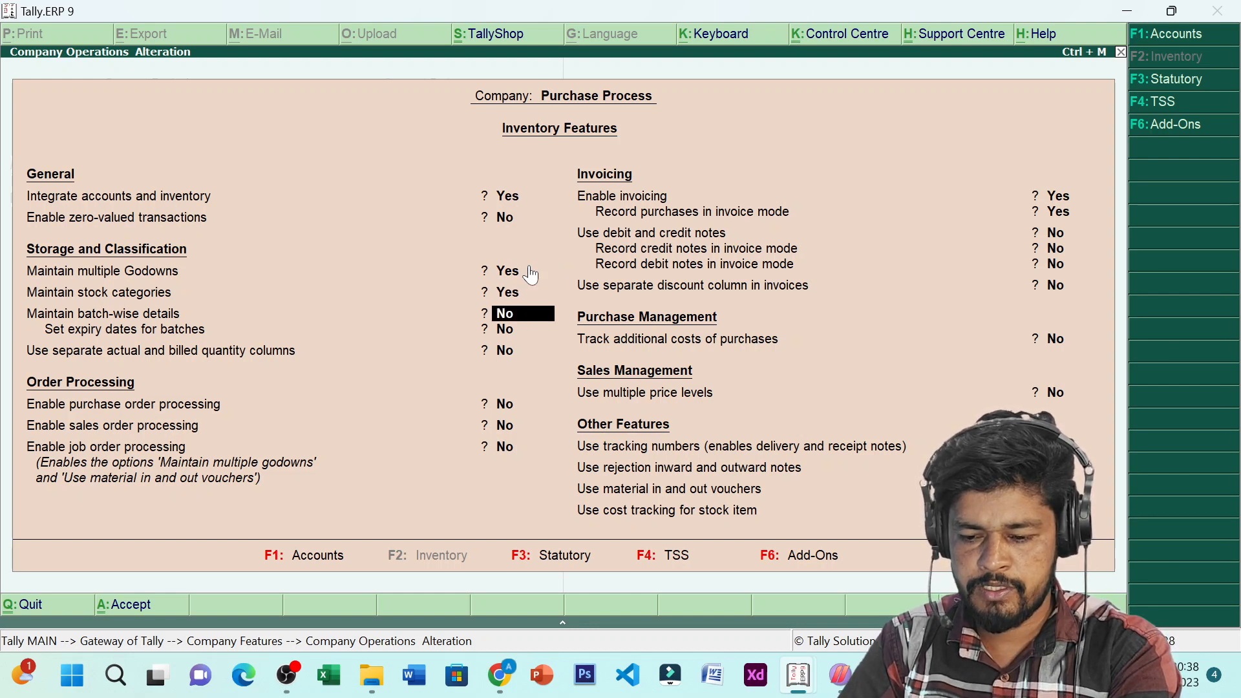
# - Enable purchase order processing and sales order processing, leaving batch-wise details and separate actual and billed quantity columns off
pyautogui.press('Return')
pyautogui.press('Return')
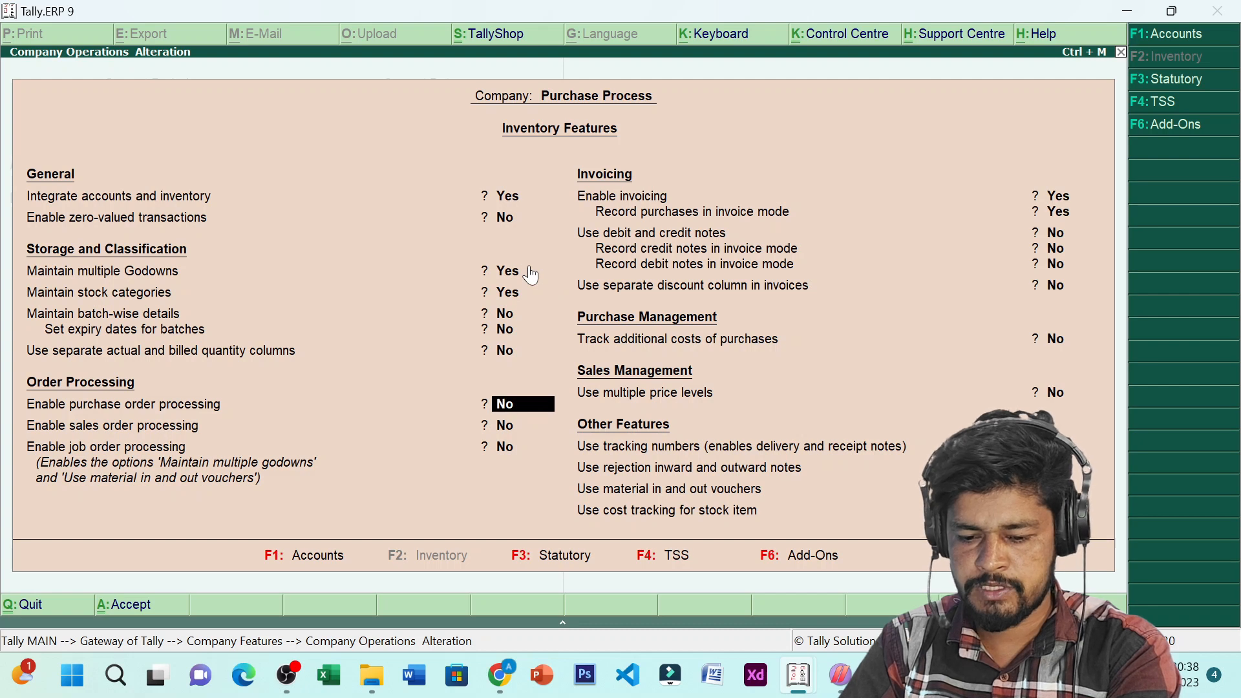
pyautogui.write('yes')
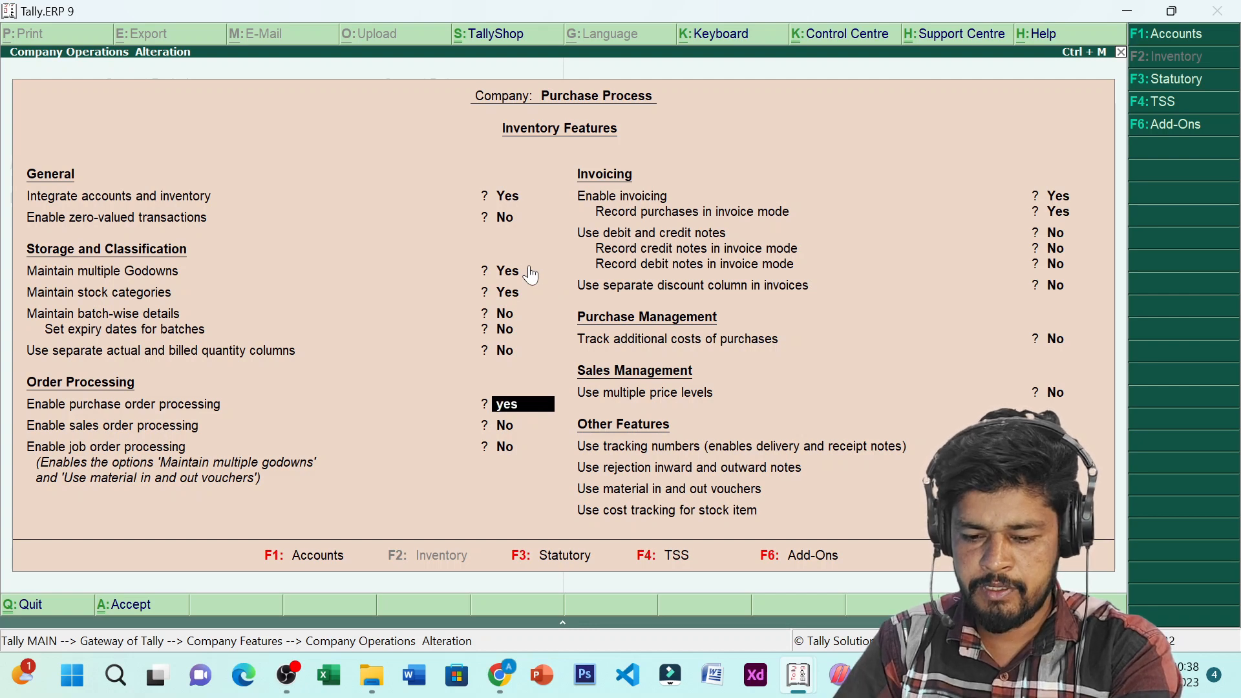
pyautogui.press('Return')
pyautogui.write('y')
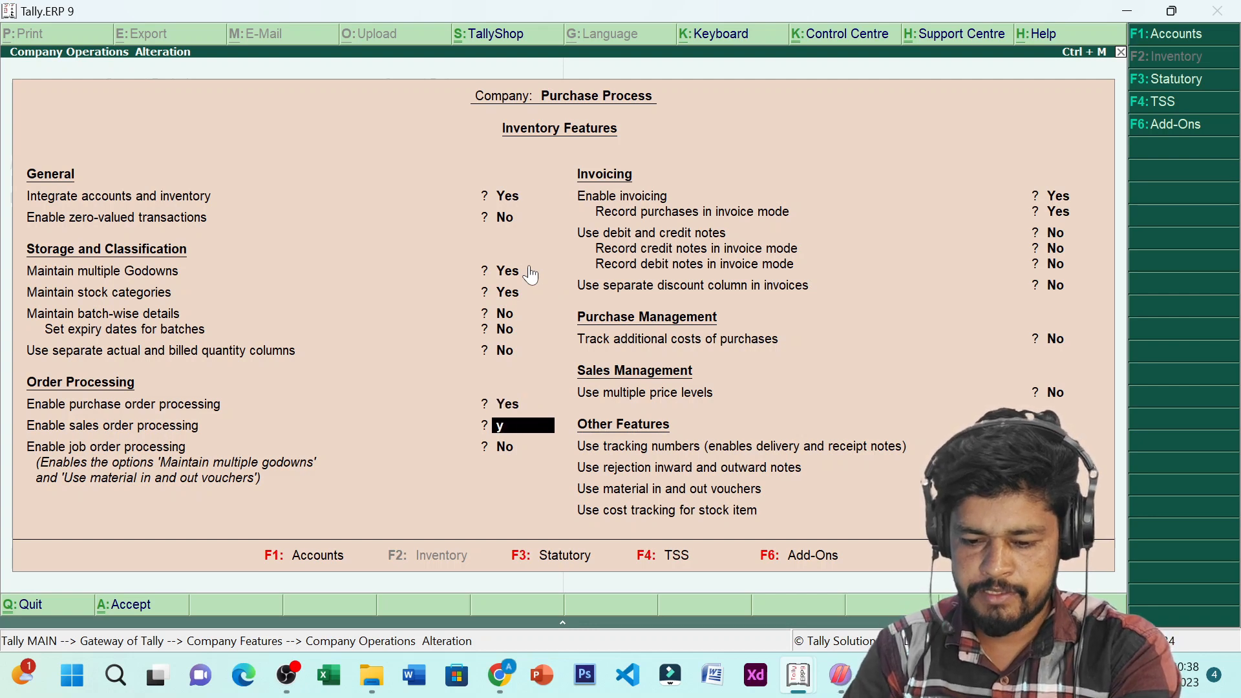
pyautogui.write('es')
pyautogui.press('Return')
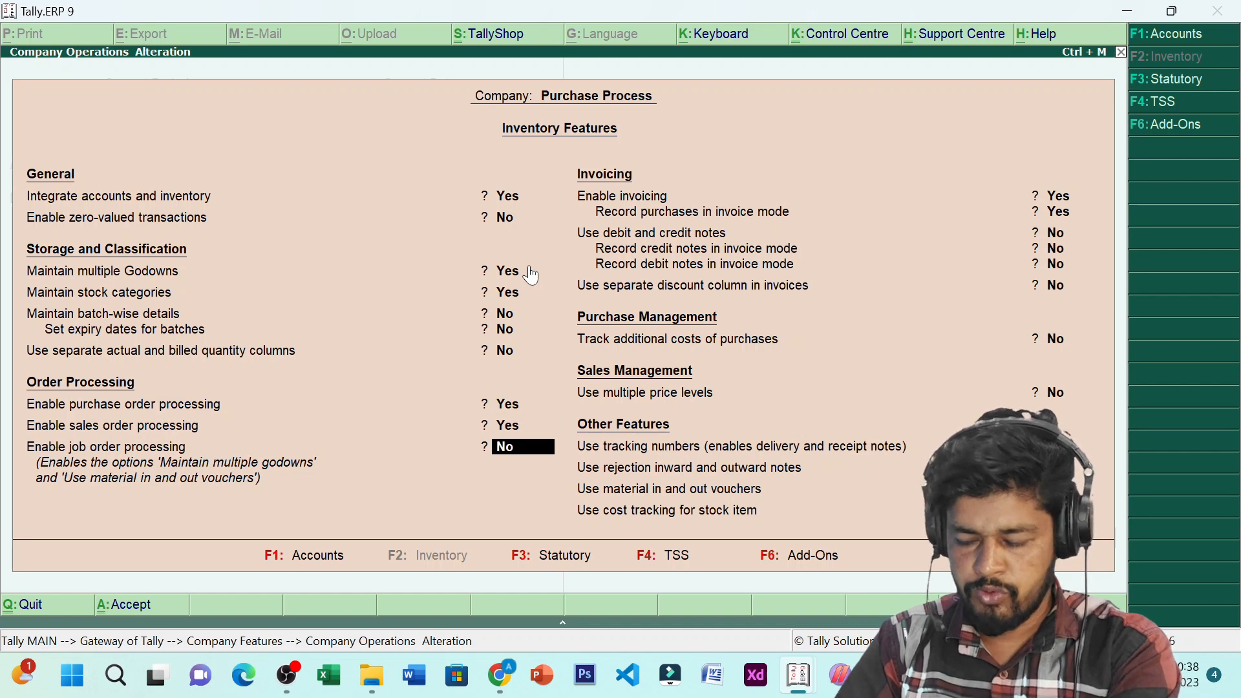
# - Enable debit and credit notes, and set both credit notes and debit notes to be recorded in invoice mode
pyautogui.press('Return')
pyautogui.press('Return')
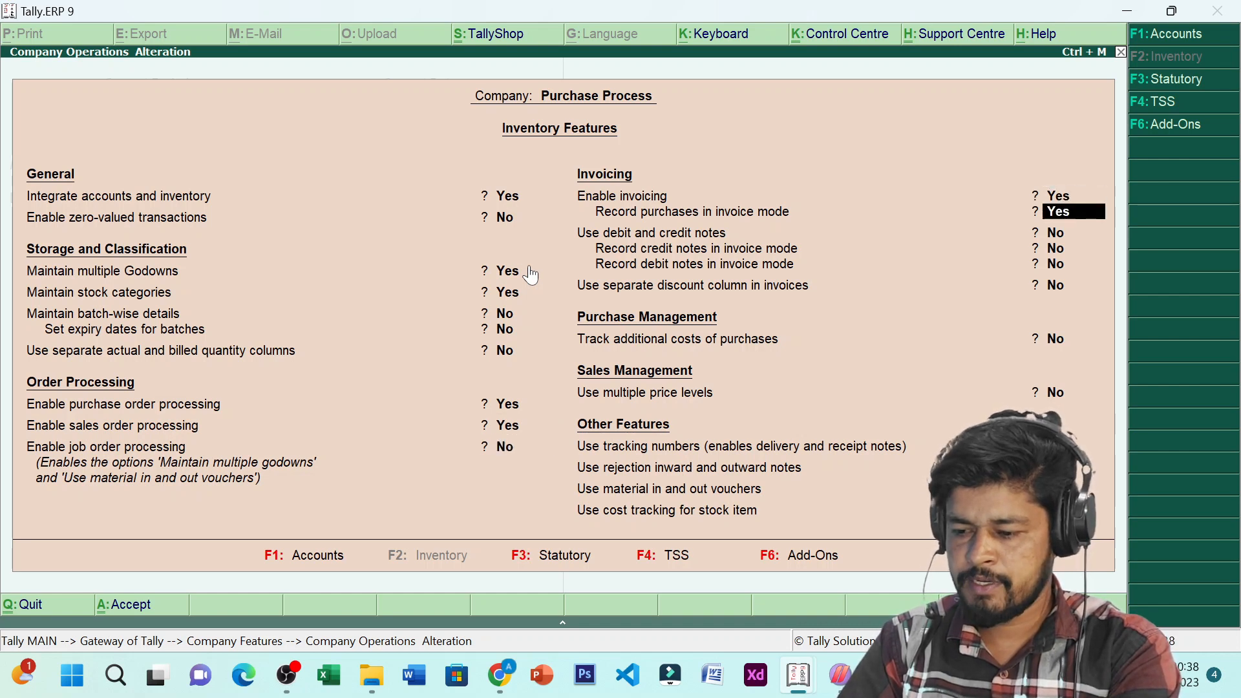
pyautogui.press('Return')
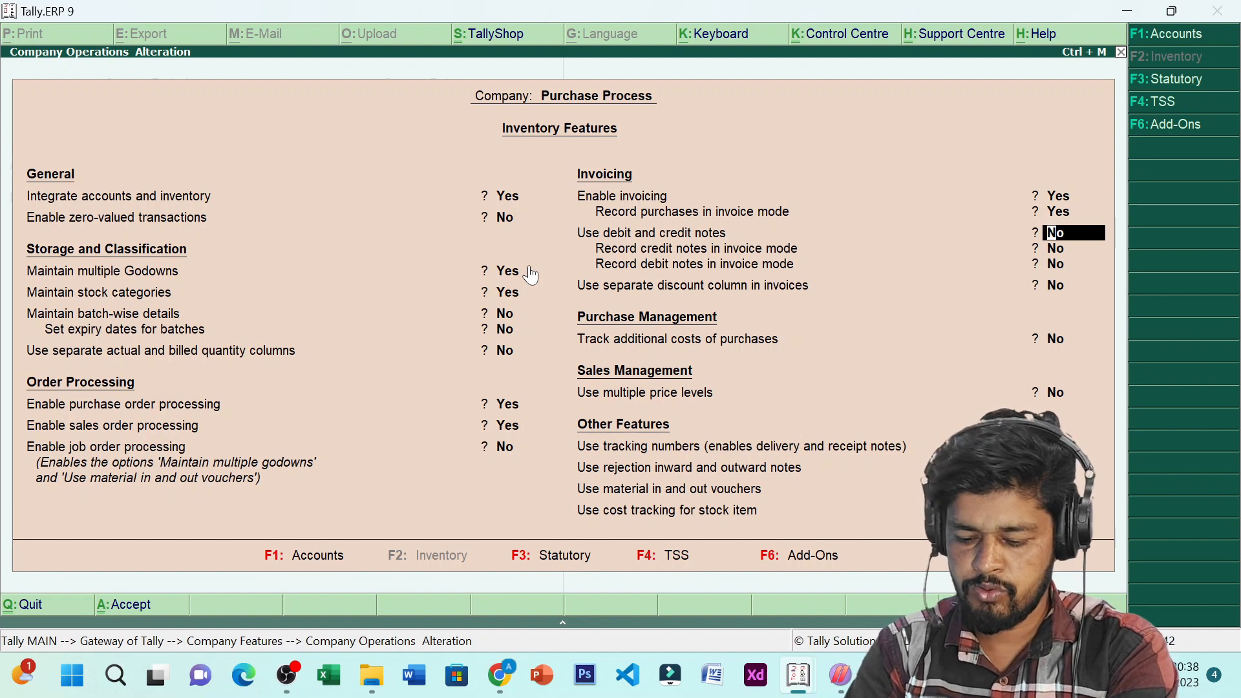
pyautogui.write('y')
pyautogui.press('Return')
pyautogui.write('y')
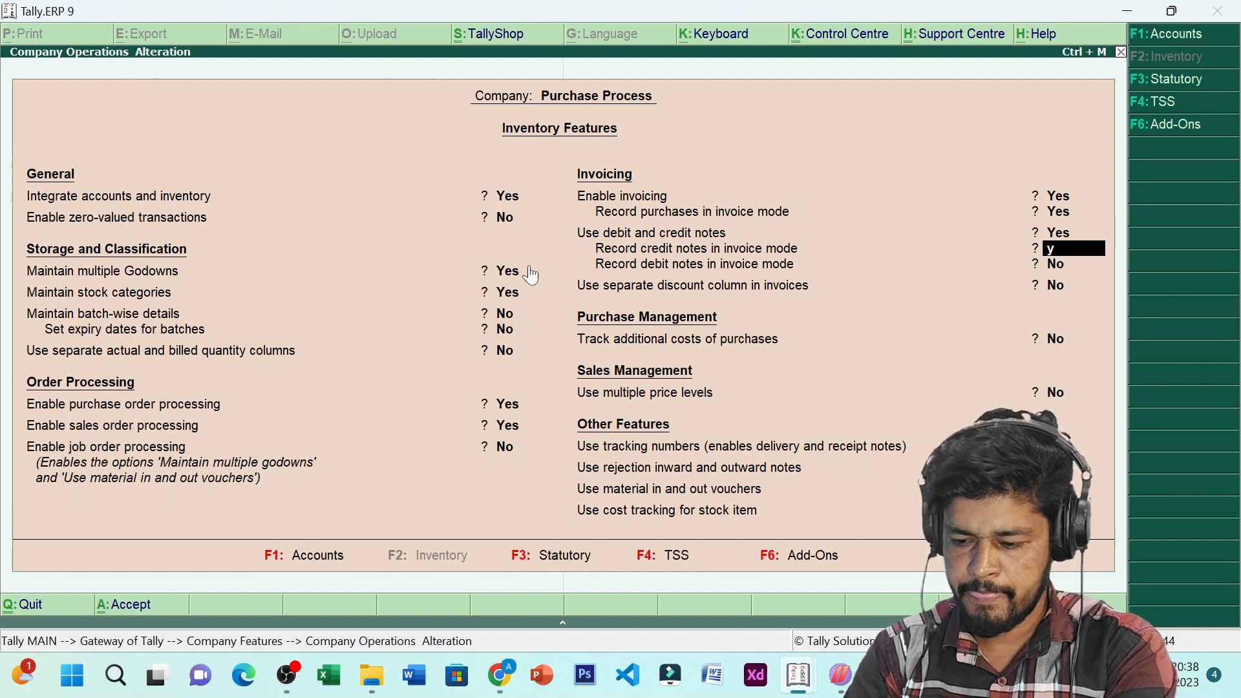
pyautogui.write('es')
pyautogui.press('Return')
pyautogui.write('ye')
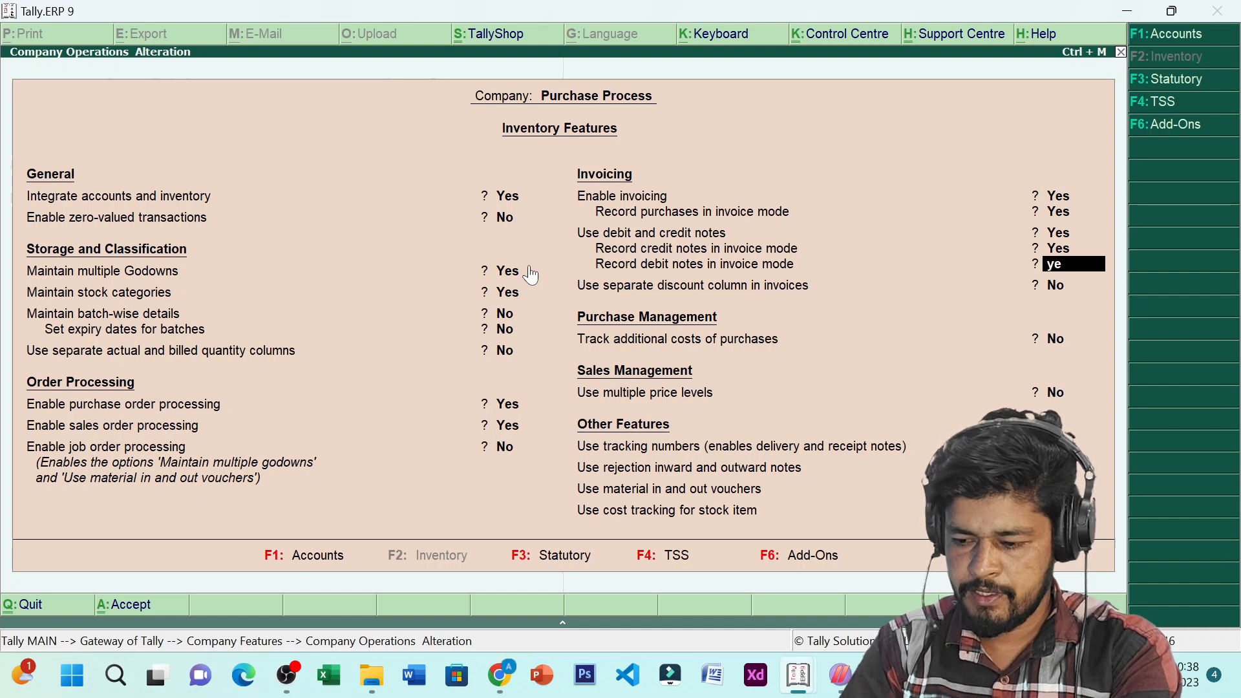
pyautogui.write('s')
pyautogui.press('Return')
# - Enable tracking numbers and rejection inward and outward notes, and accept the inventory features
pyautogui.press('Return')
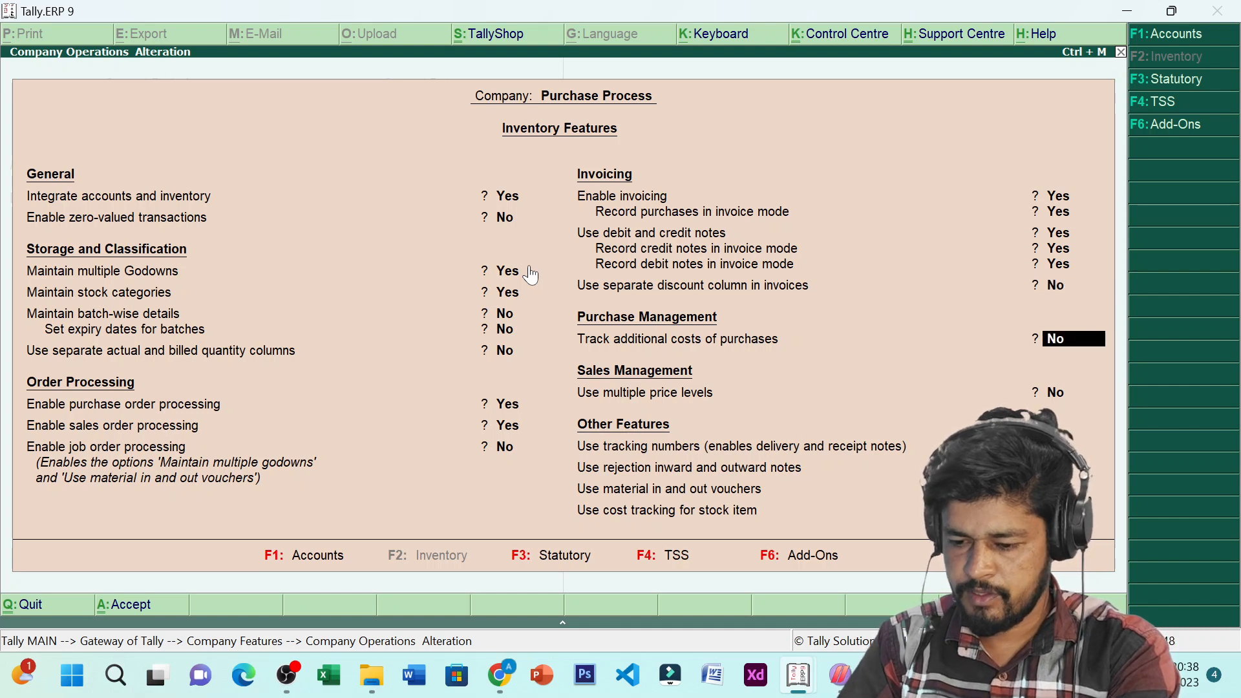
pyautogui.press('Return')
pyautogui.press('Return')
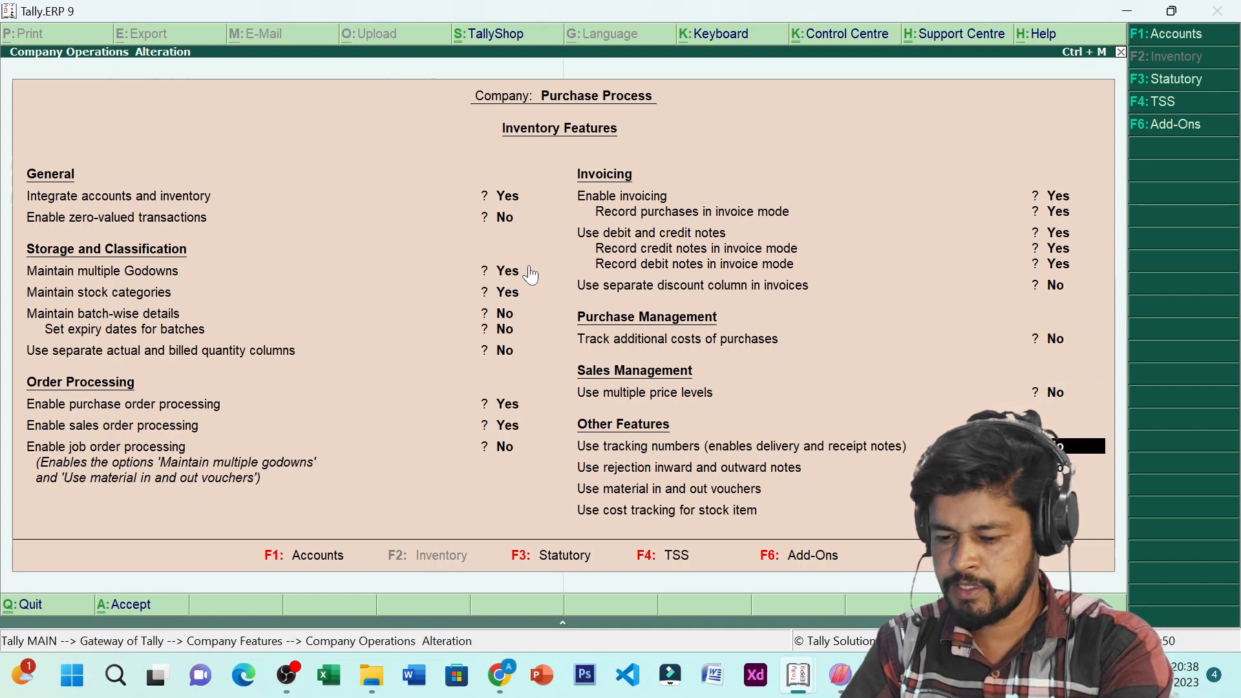
pyautogui.press('Return')
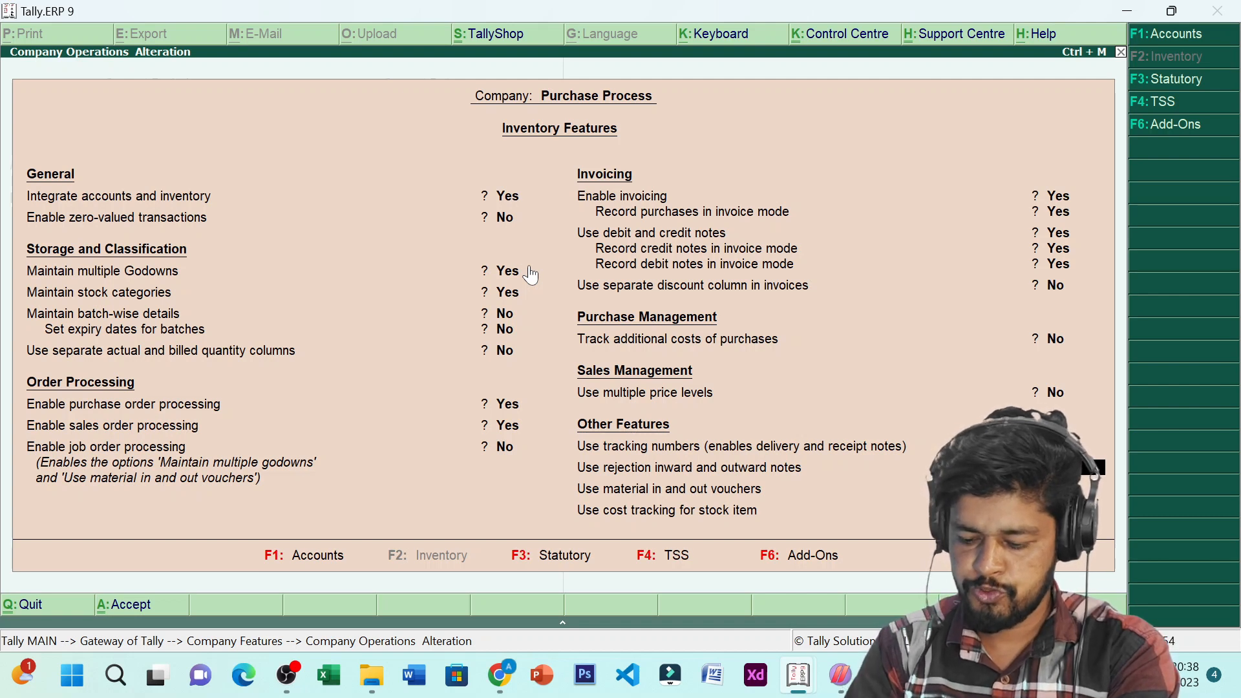
pyautogui.press('Return')
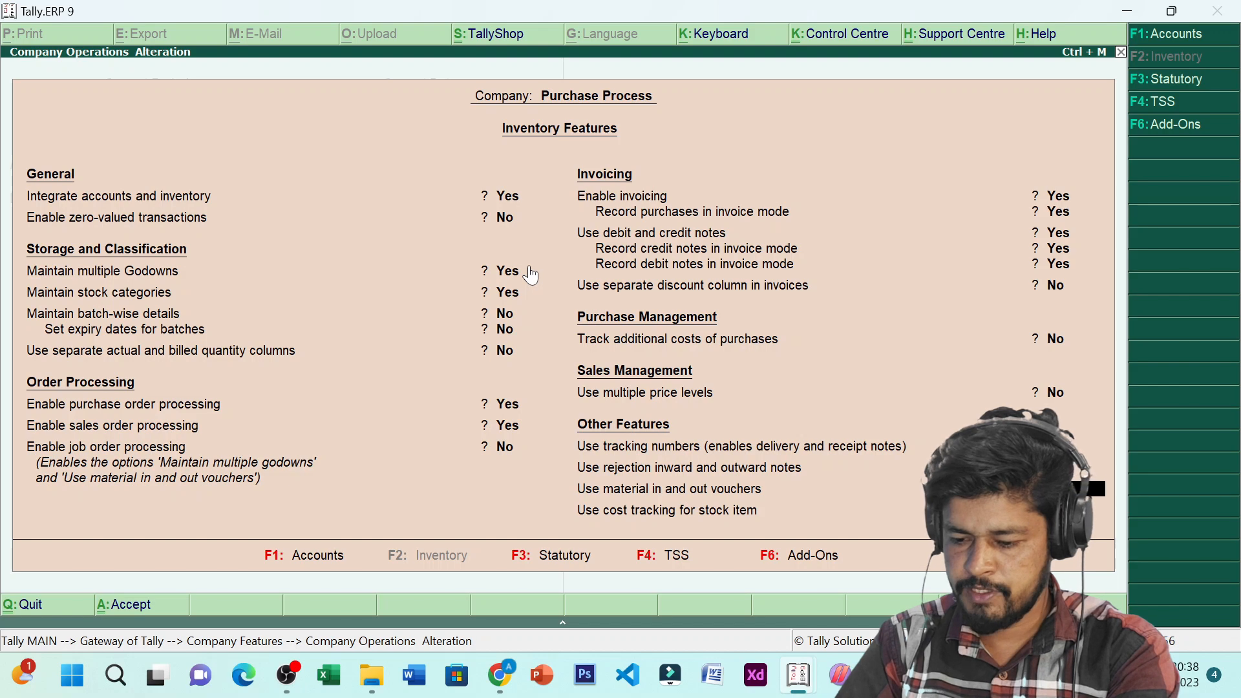
pyautogui.press('Return')
pyautogui.press('Return')
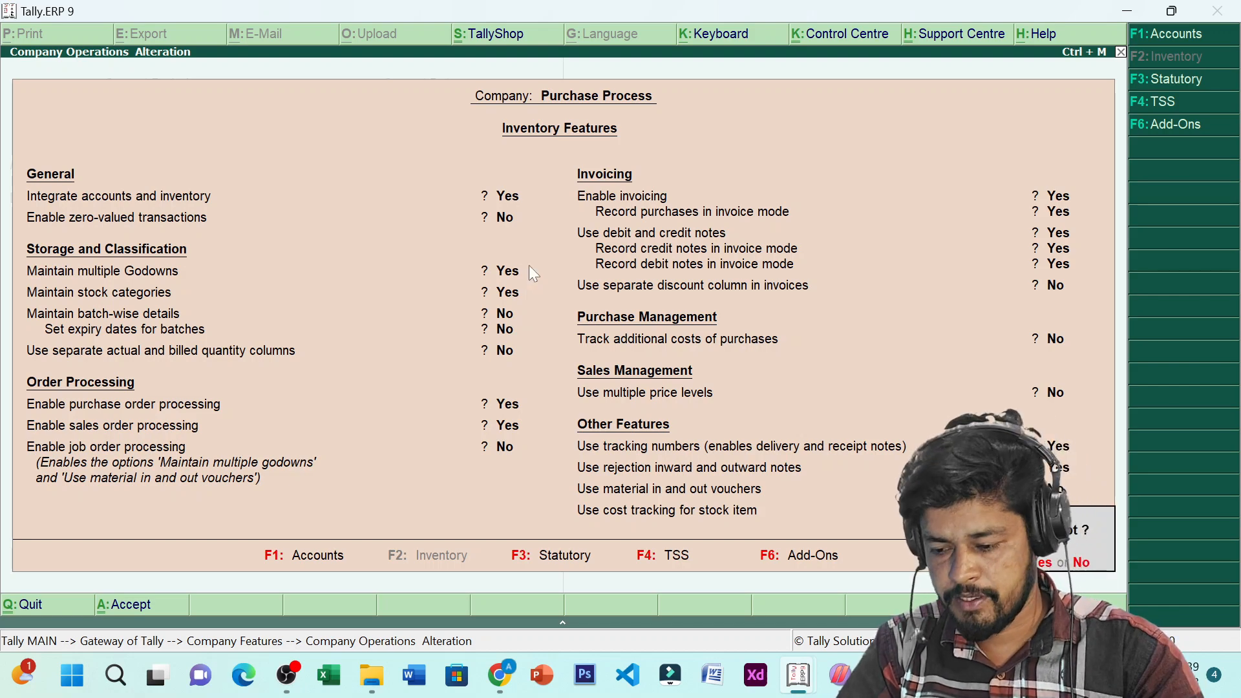
pyautogui.press('Return')
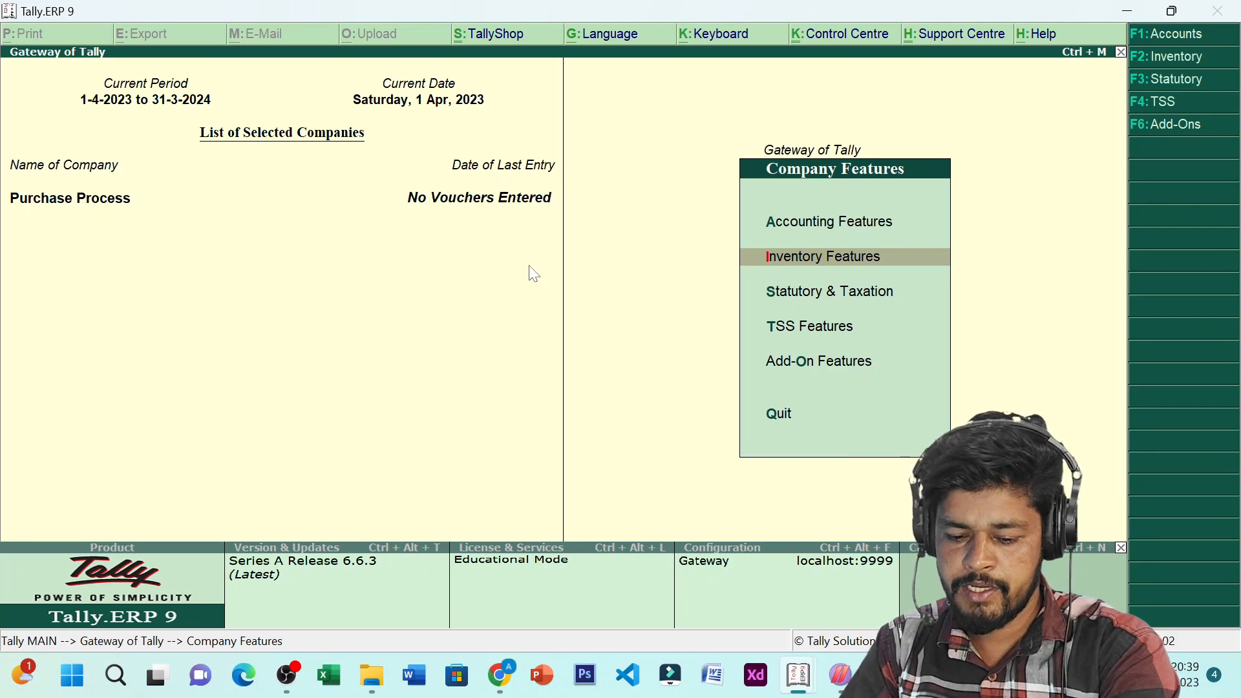
# - Return to the Gateway of Tally and open a new Purchase Order voucher from the accounting vouchers
pyautogui.press('Escape')
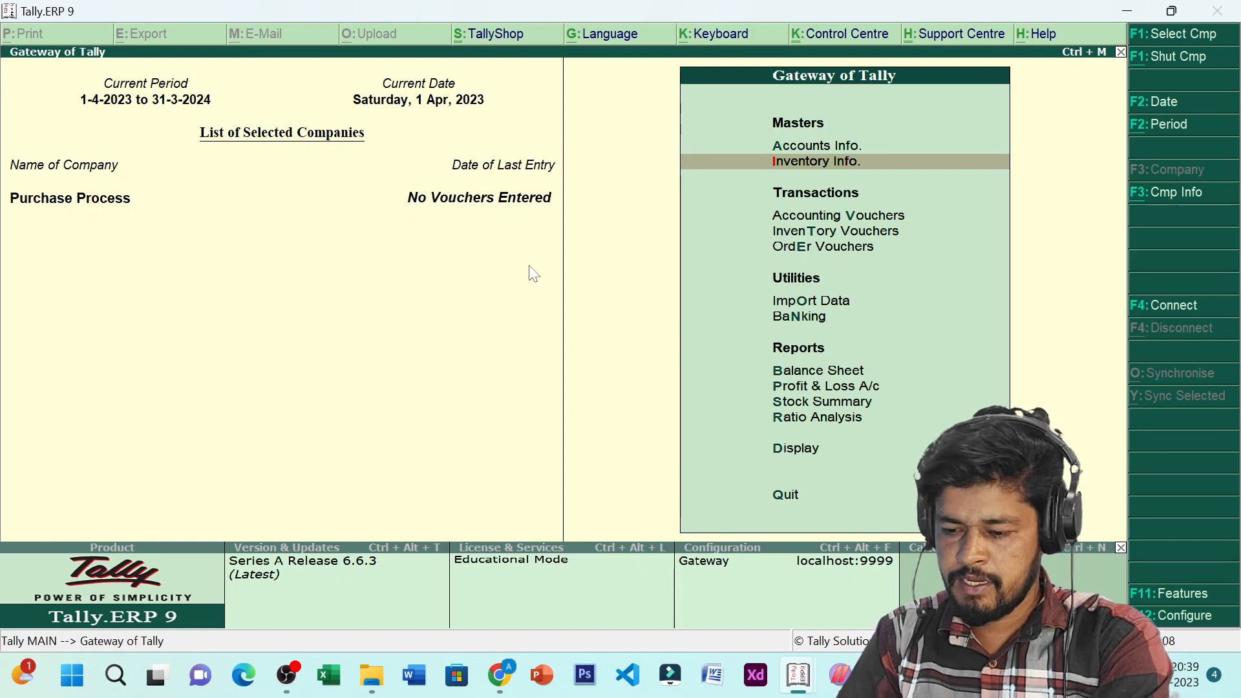
pyautogui.press('Down')
pyautogui.press('Down')
pyautogui.press('Up')
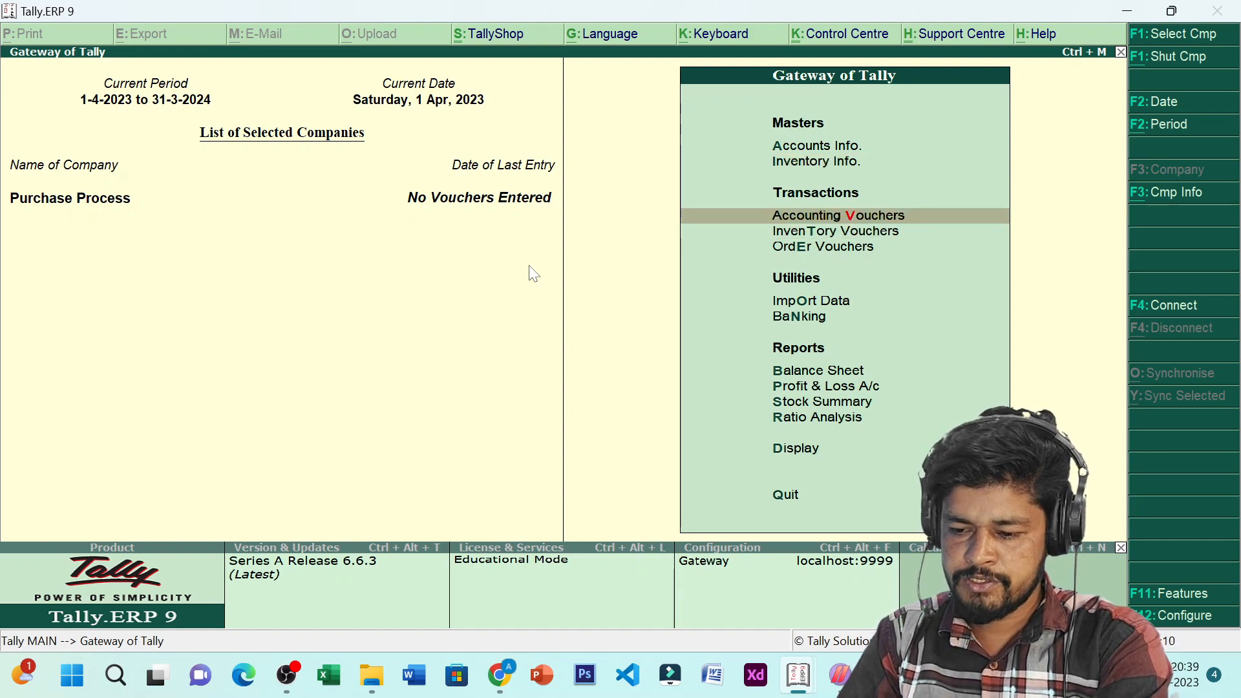
pyautogui.press('Down')
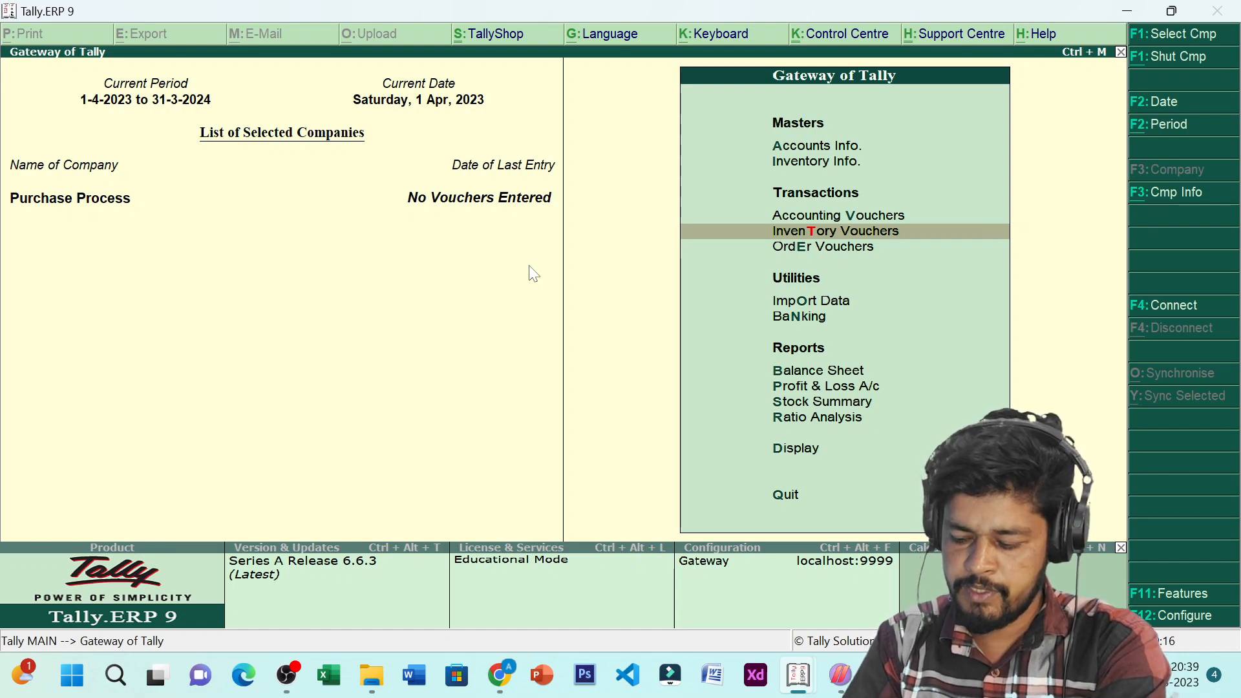
pyautogui.press('Up')
pyautogui.press('Return')
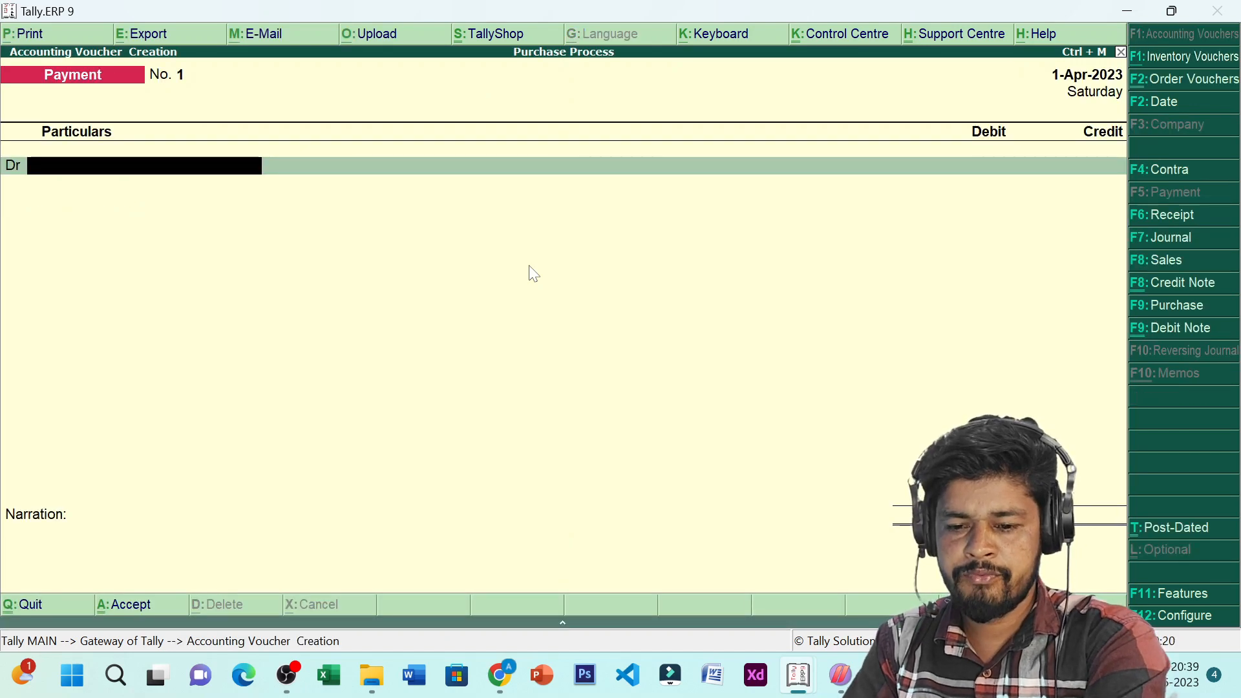
pyautogui.hotkey('alt', 'F4')
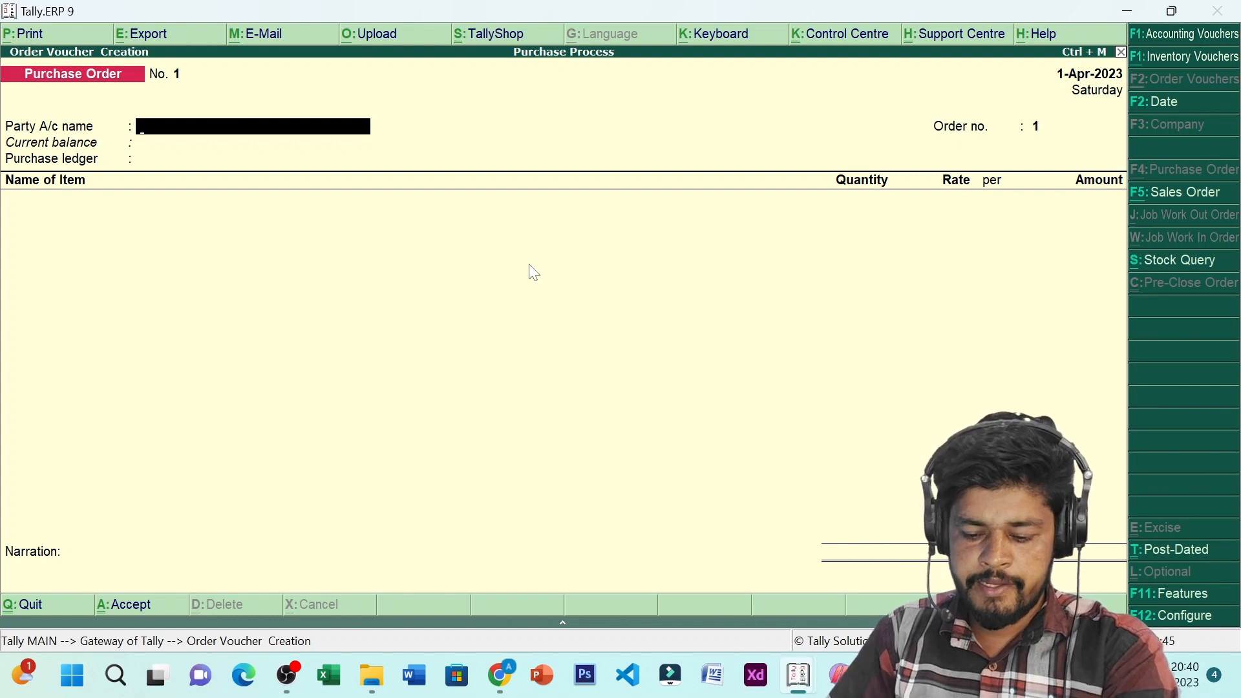
# - Start a new ledger for the purchase order's party account and name it Shivaji Enterprises
pyautogui.hotkey('alt', 'c')
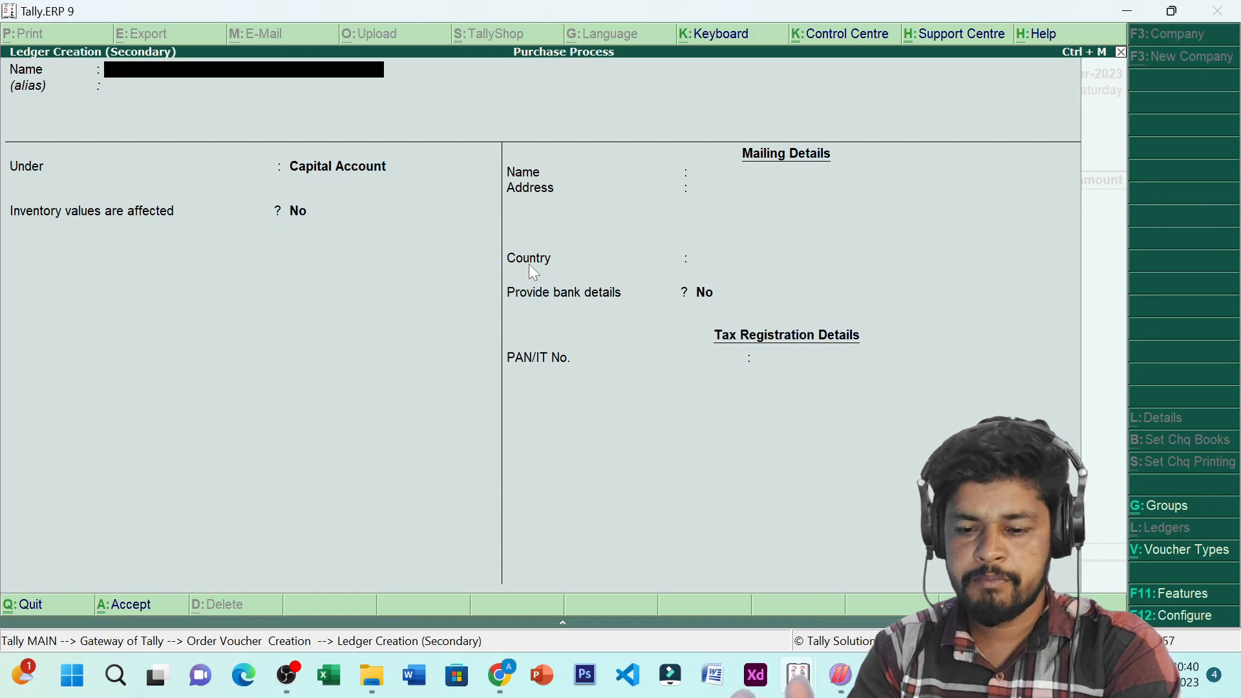
pyautogui.write('S')
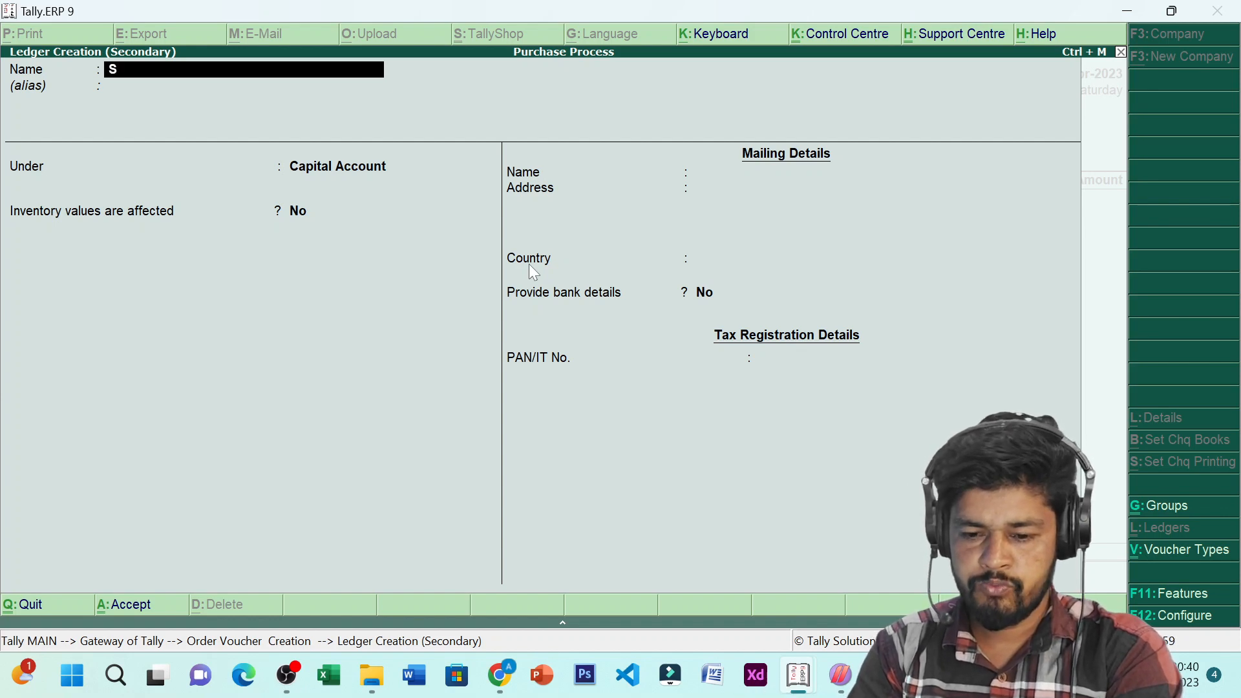
pyautogui.write('hiva')
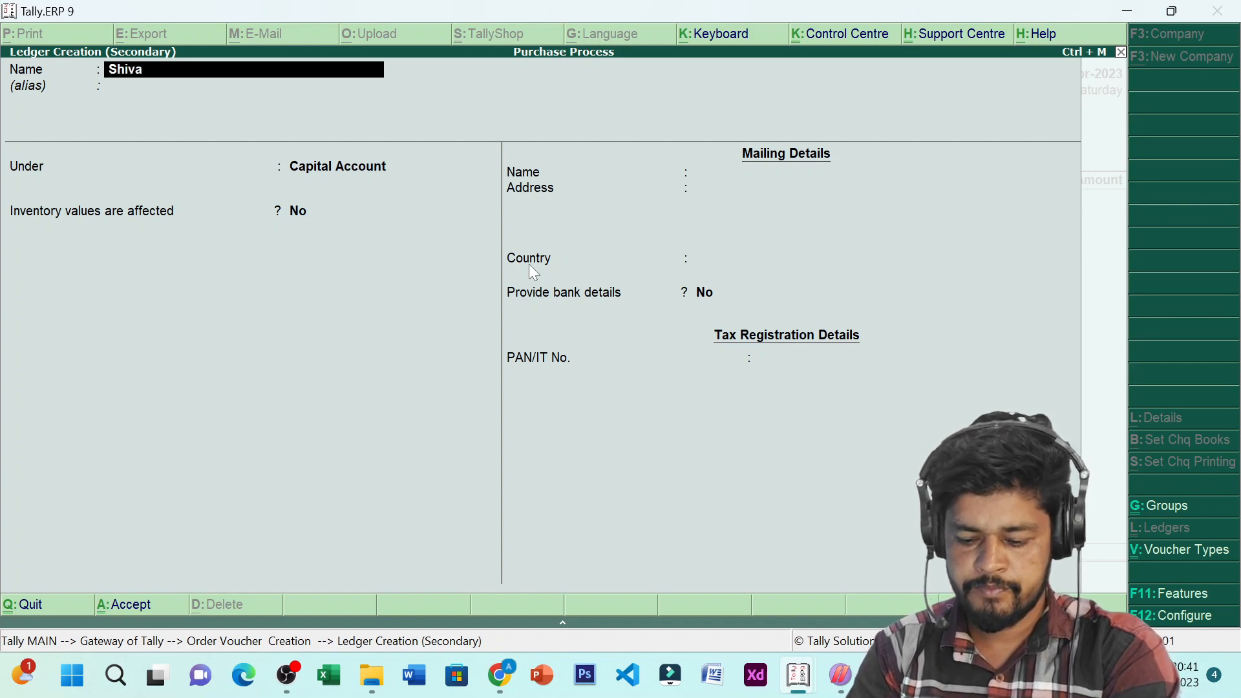
pyautogui.write('ji')
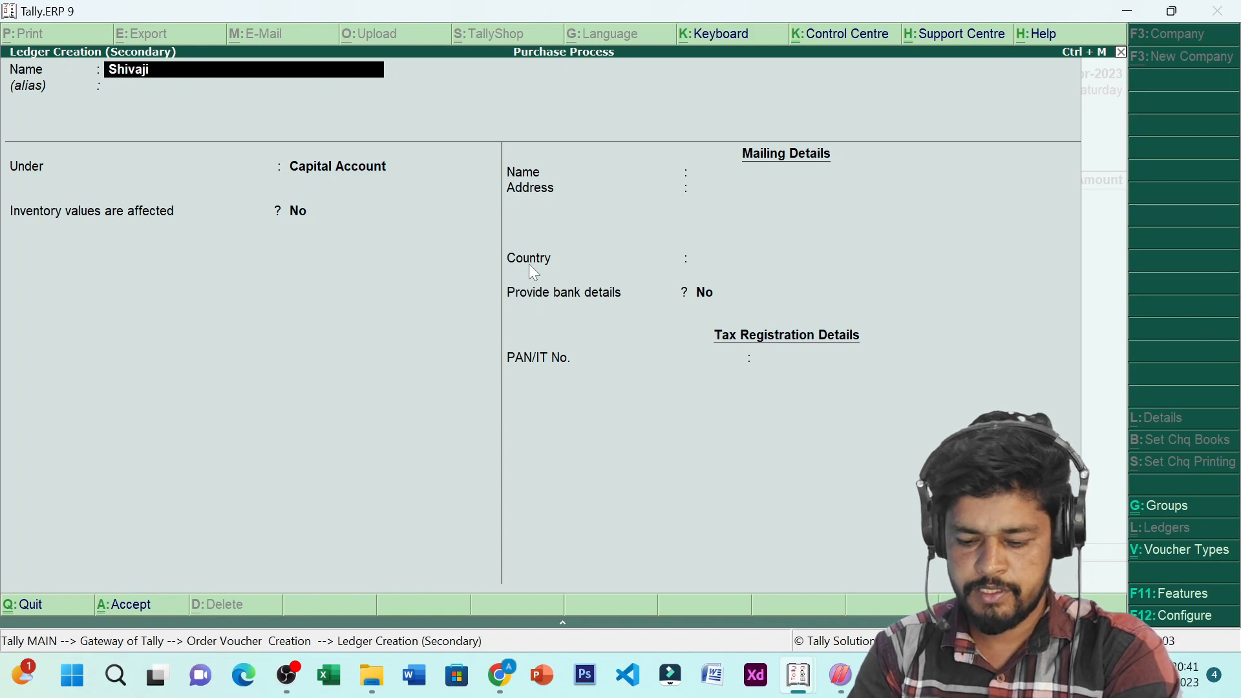
pyautogui.write(' Enter')
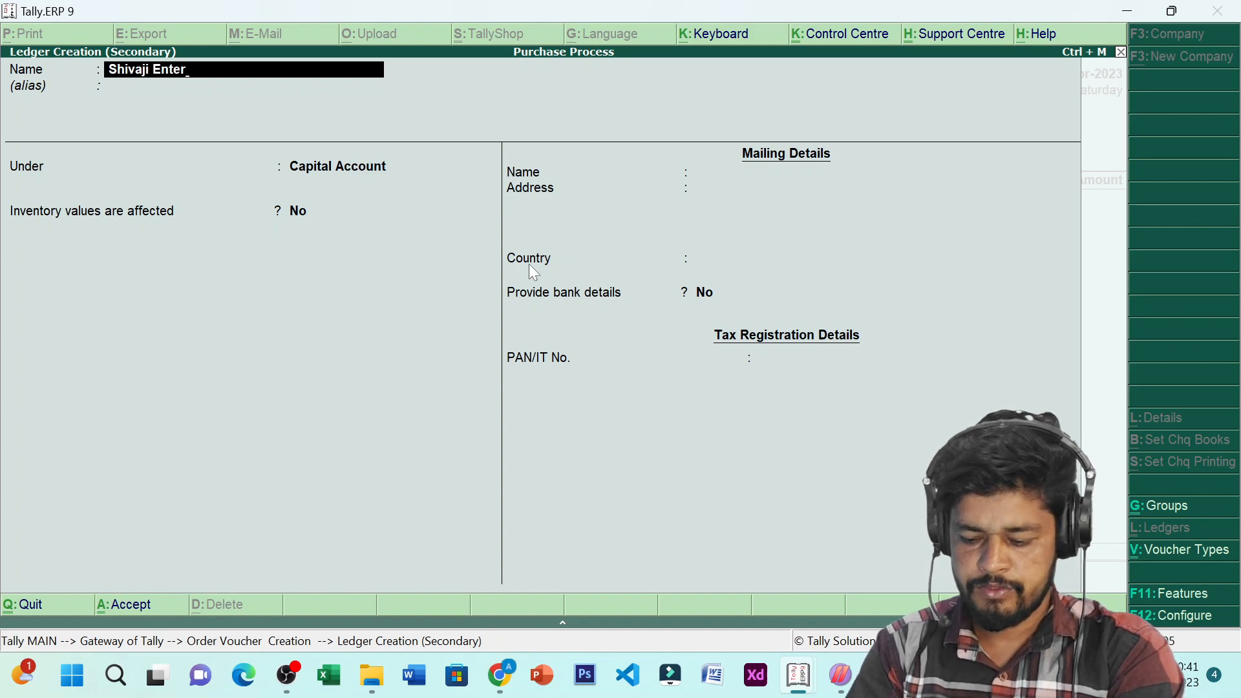
pyautogui.write('prises')
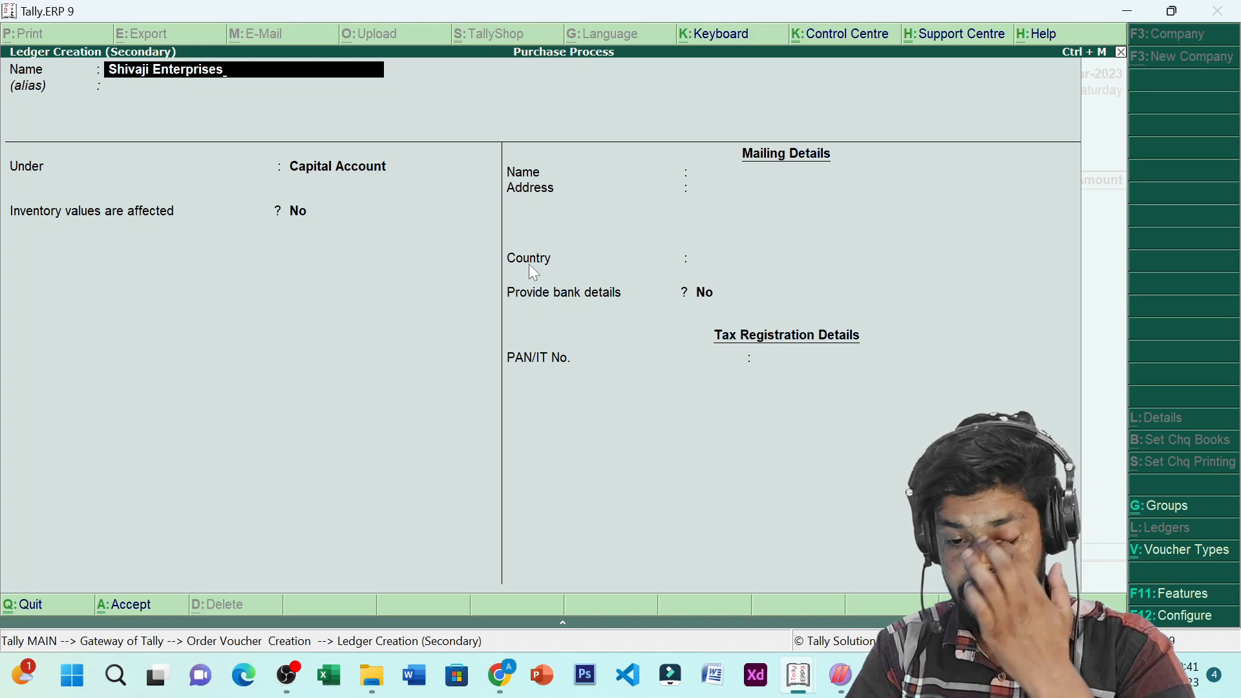
# - Correct the new party ledger's name to Shivaji Enterprise and place it under the Sundry Creditors group
pyautogui.press('BackSpace')
pyautogui.press('Return')
pyautogui.press('Return')
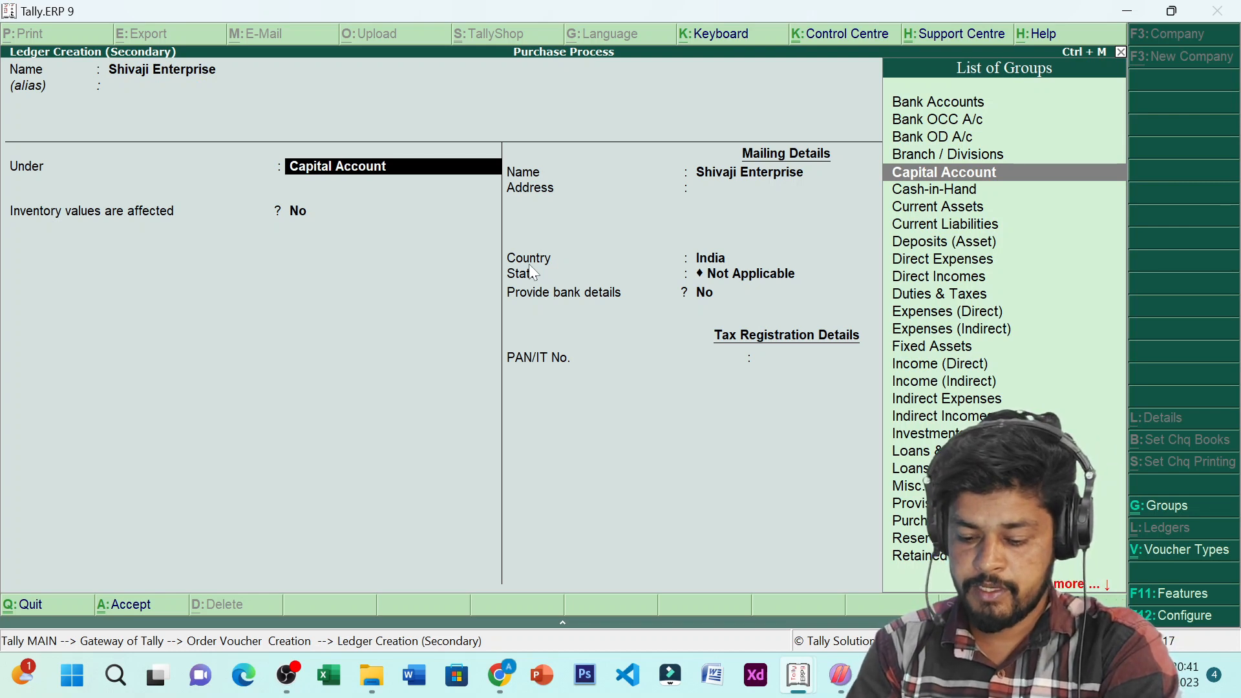
pyautogui.write('Sun')
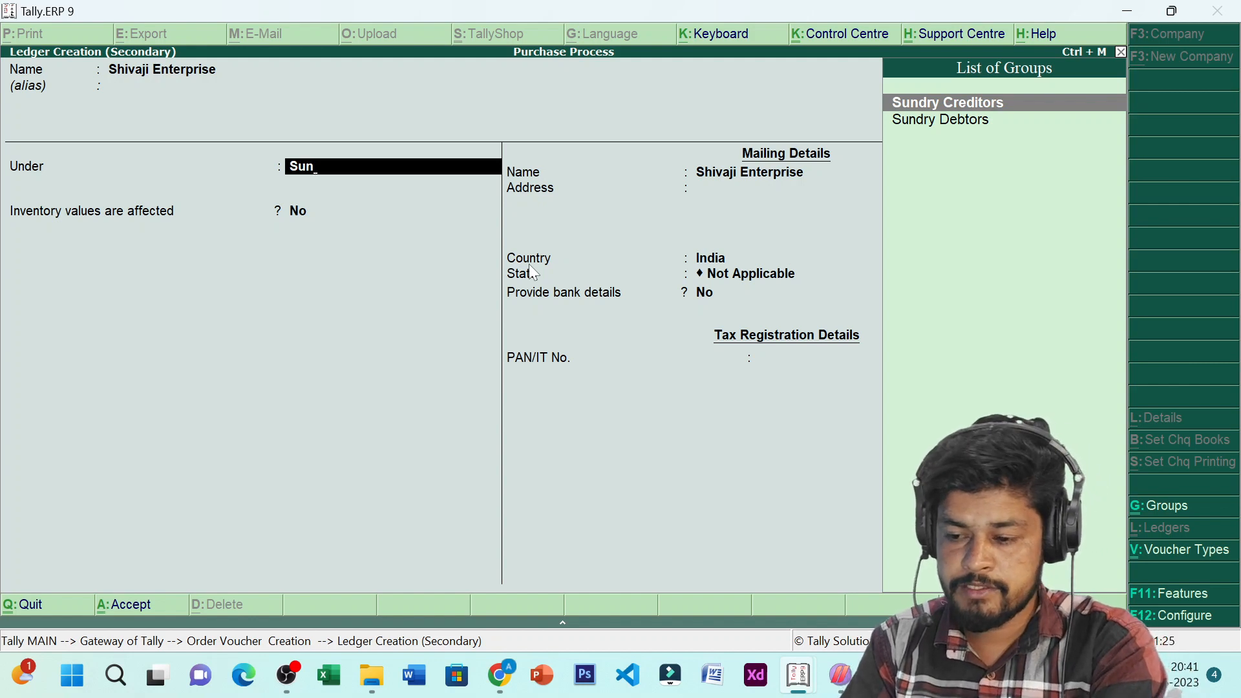
pyautogui.press('Return')
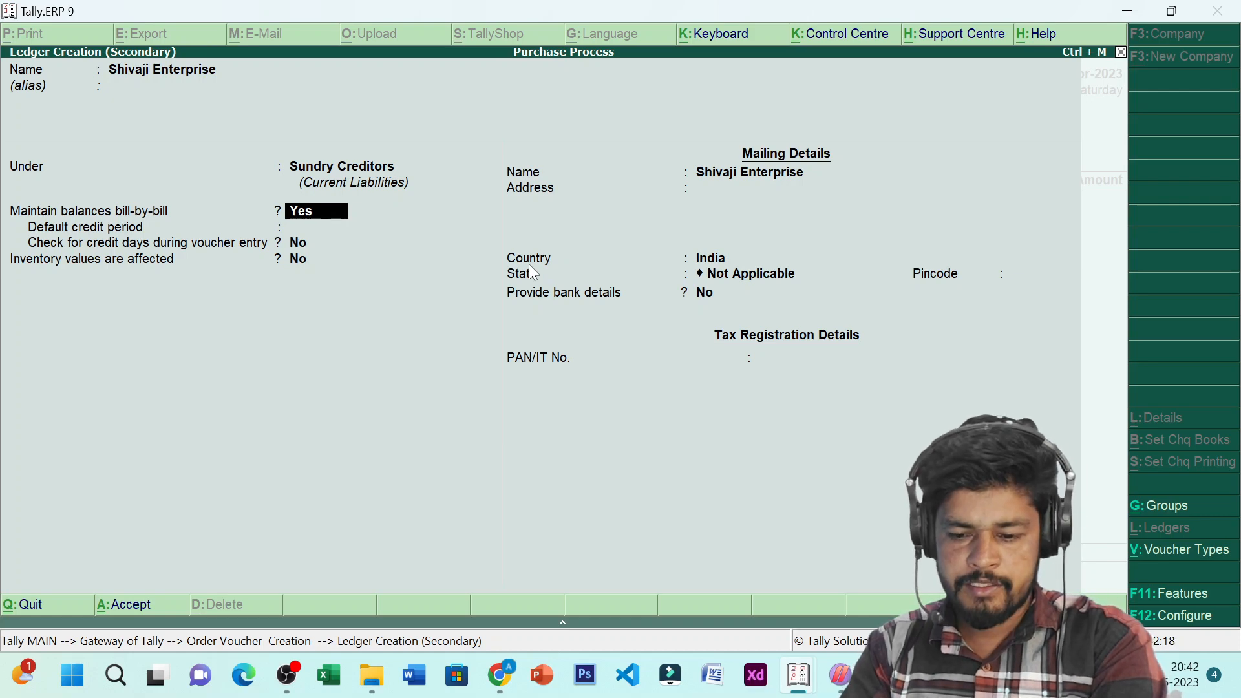
# - Keep bill-by-bill balances and the remaining default details of the supplier ledger, and save it
pyautogui.press('Return')
pyautogui.press('Return')
pyautogui.press('Return')
pyautogui.press('Return')
pyautogui.press('Return')
pyautogui.press('Return')
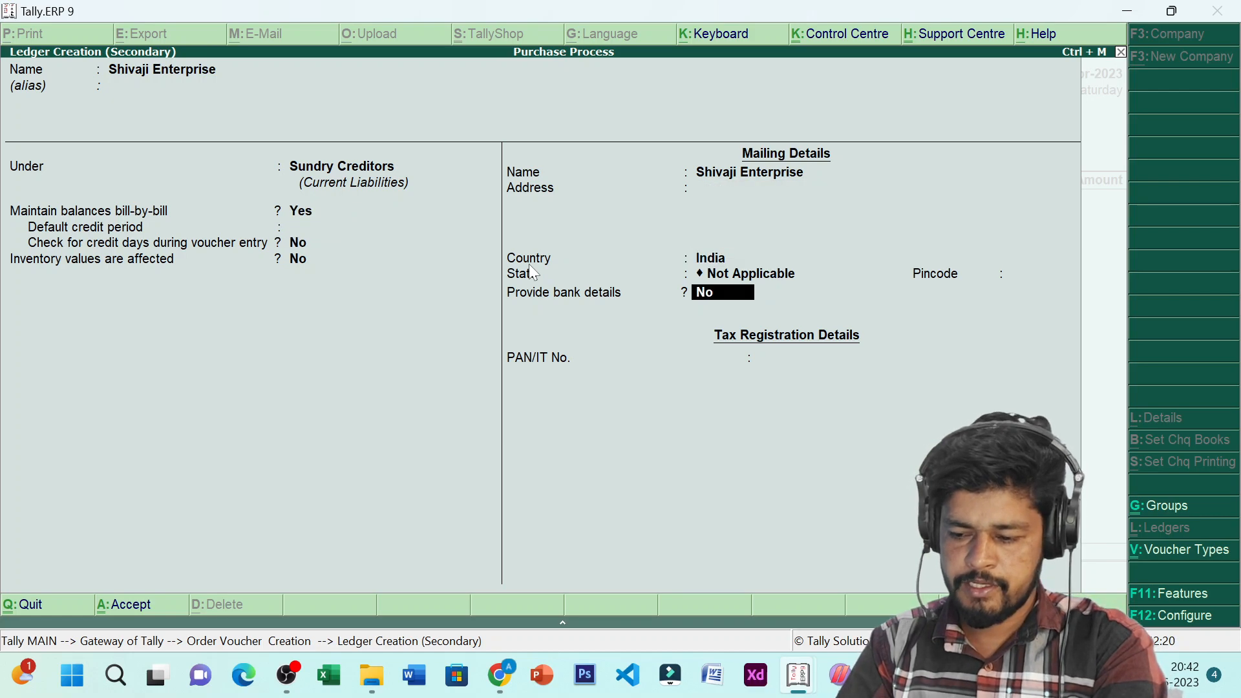
pyautogui.hotkey('ctrl', 'a')
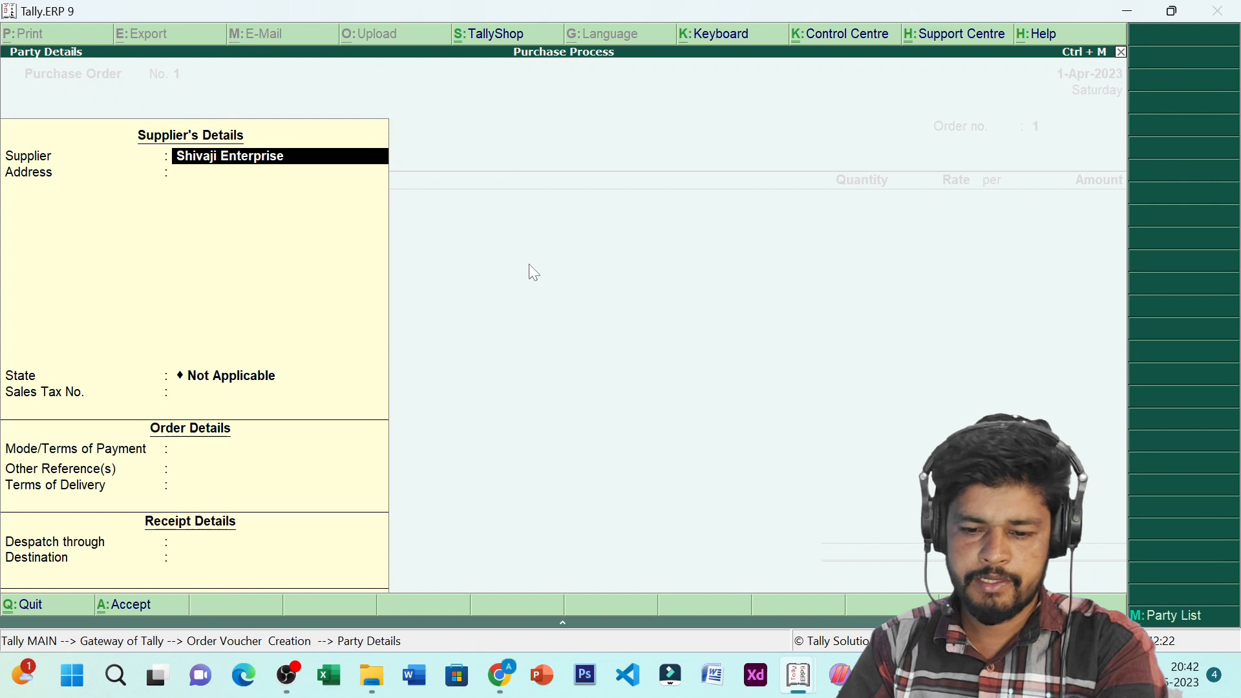
# - Leave the supplier's address blank and set the supplier's state to Punjab in the party details
pyautogui.press('Return')
pyautogui.press('Return')
pyautogui.press('Return')
pyautogui.press('BackSpace')
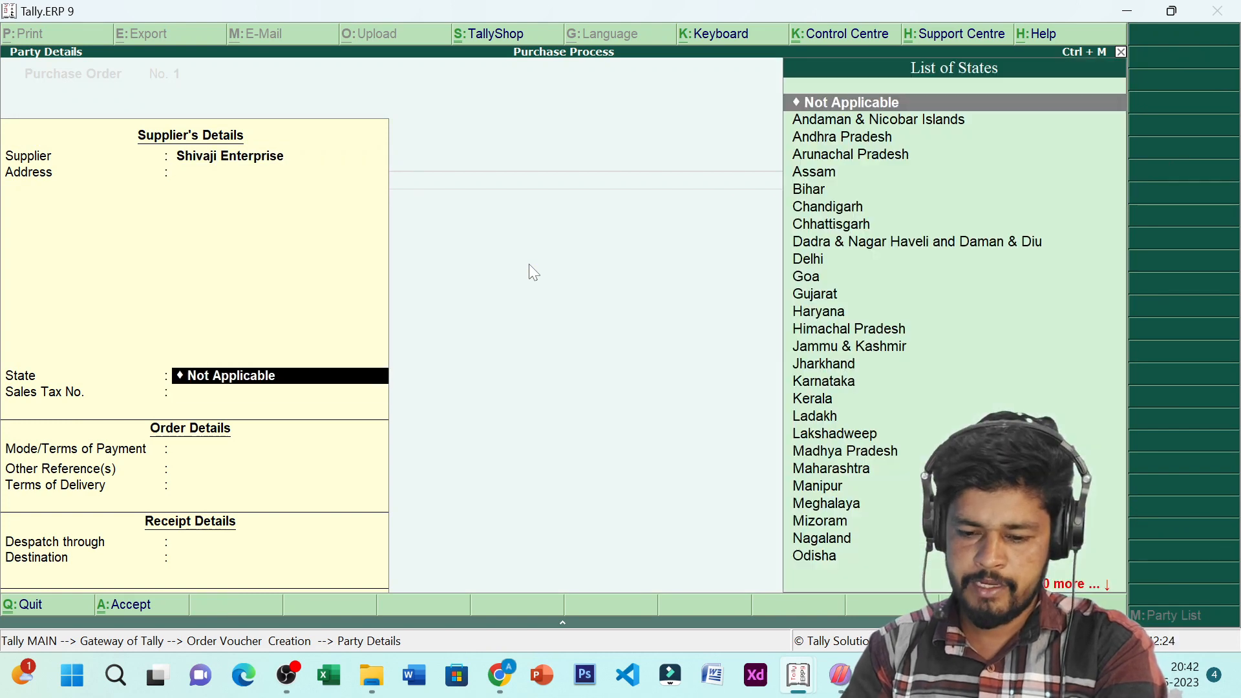
pyautogui.press('Down')
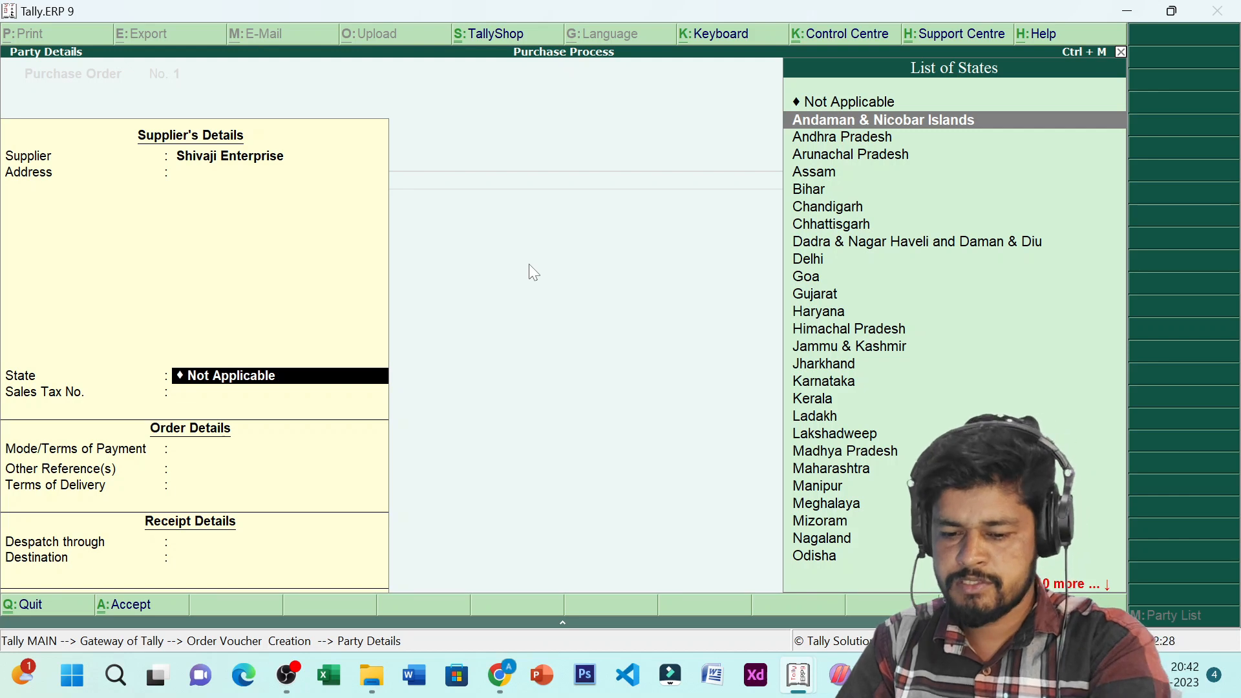
pyautogui.write('m')
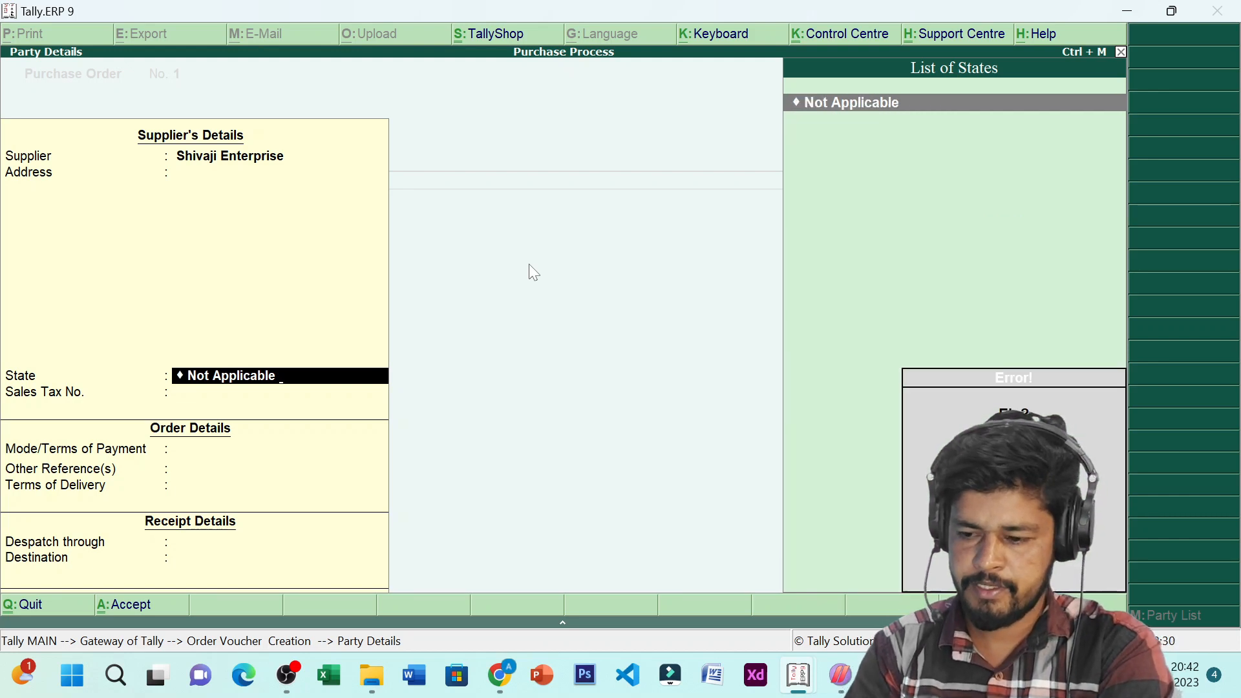
pyautogui.press('BackSpace')
pyautogui.press('BackSpace')
pyautogui.press('BackSpace')
pyautogui.press('BackSpace')
pyautogui.press('BackSpace')
pyautogui.press('BackSpace')
pyautogui.press('BackSpace')
pyautogui.press('BackSpace')
pyautogui.press('BackSpace')
pyautogui.press('BackSpace')
pyautogui.press('BackSpace')
pyautogui.press('BackSpace')
pyautogui.press('BackSpace')
pyautogui.press('BackSpace')
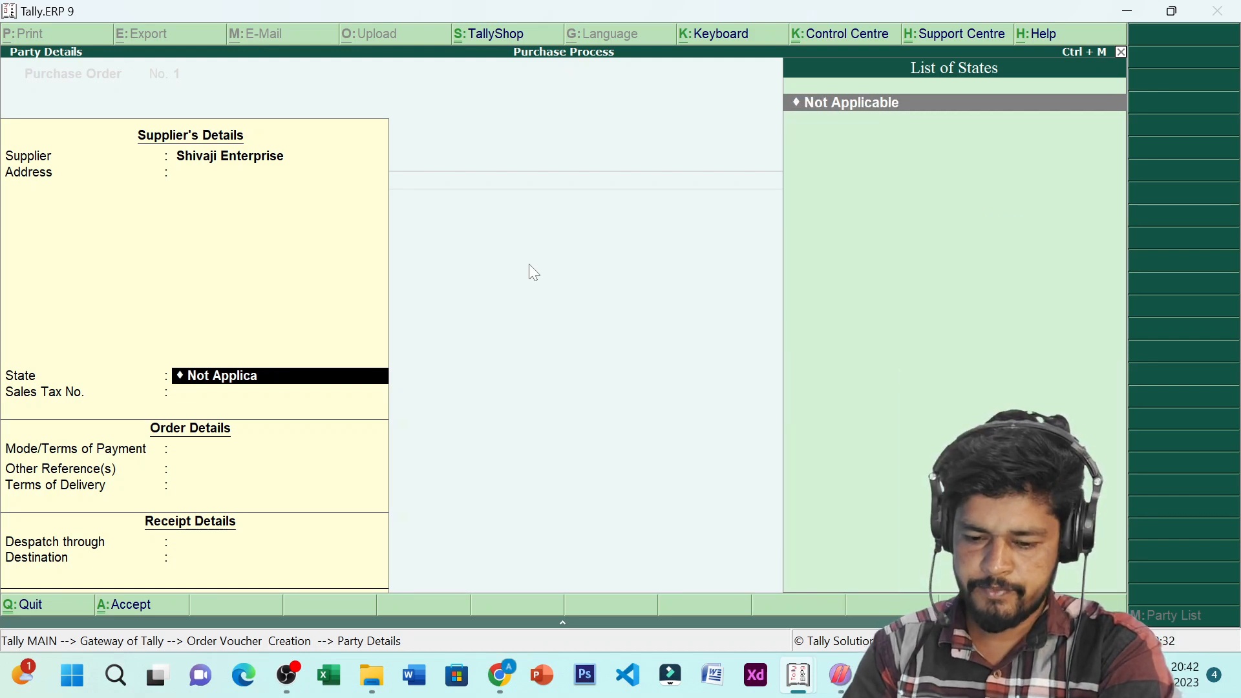
pyautogui.write('m')
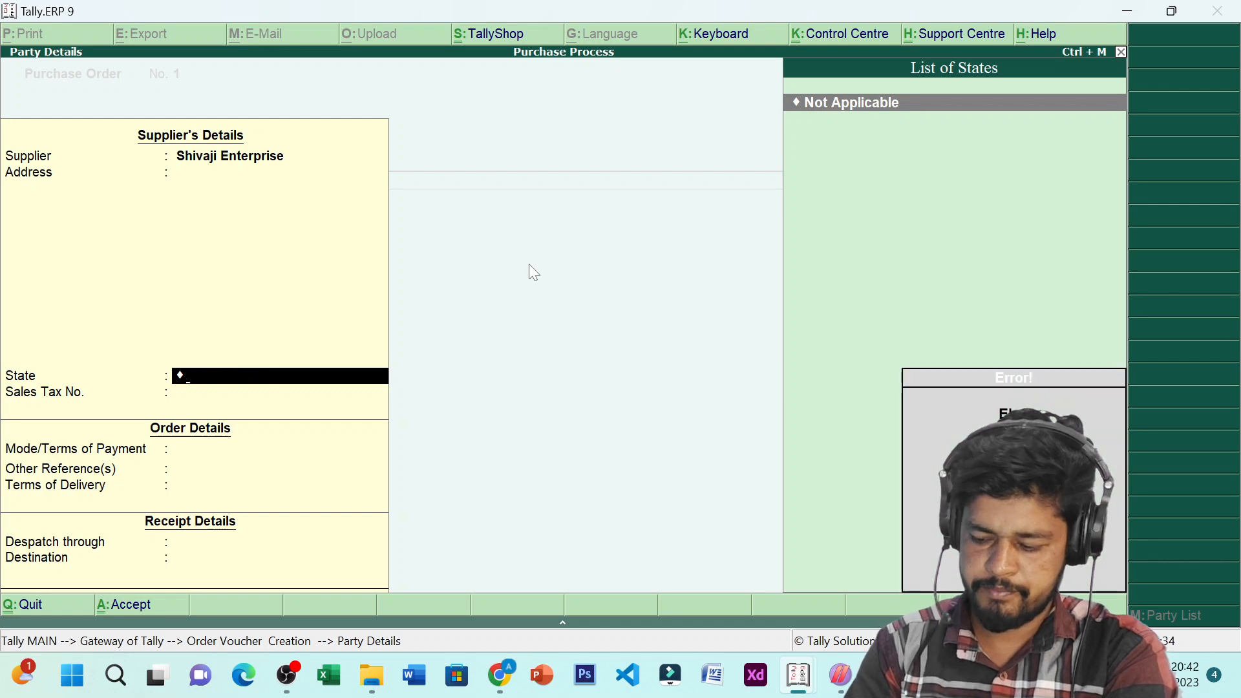
pyautogui.press('BackSpace')
pyautogui.write('Pu')
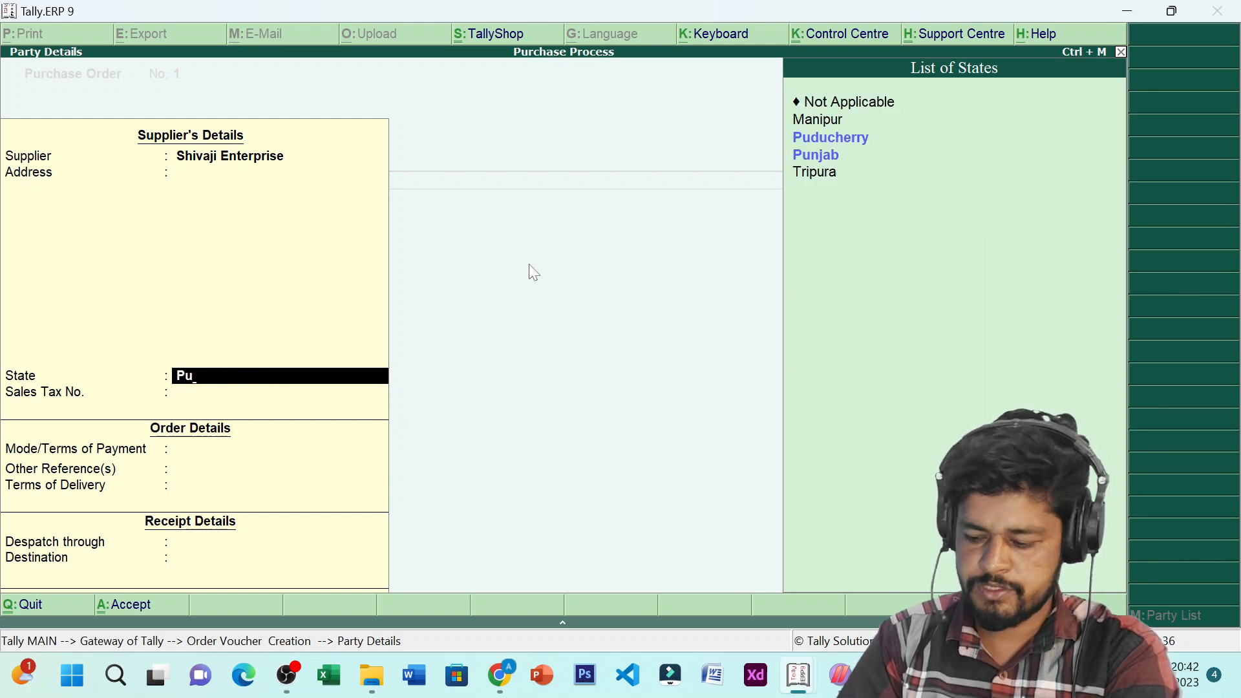
pyautogui.press('Down')
pyautogui.press('Return')
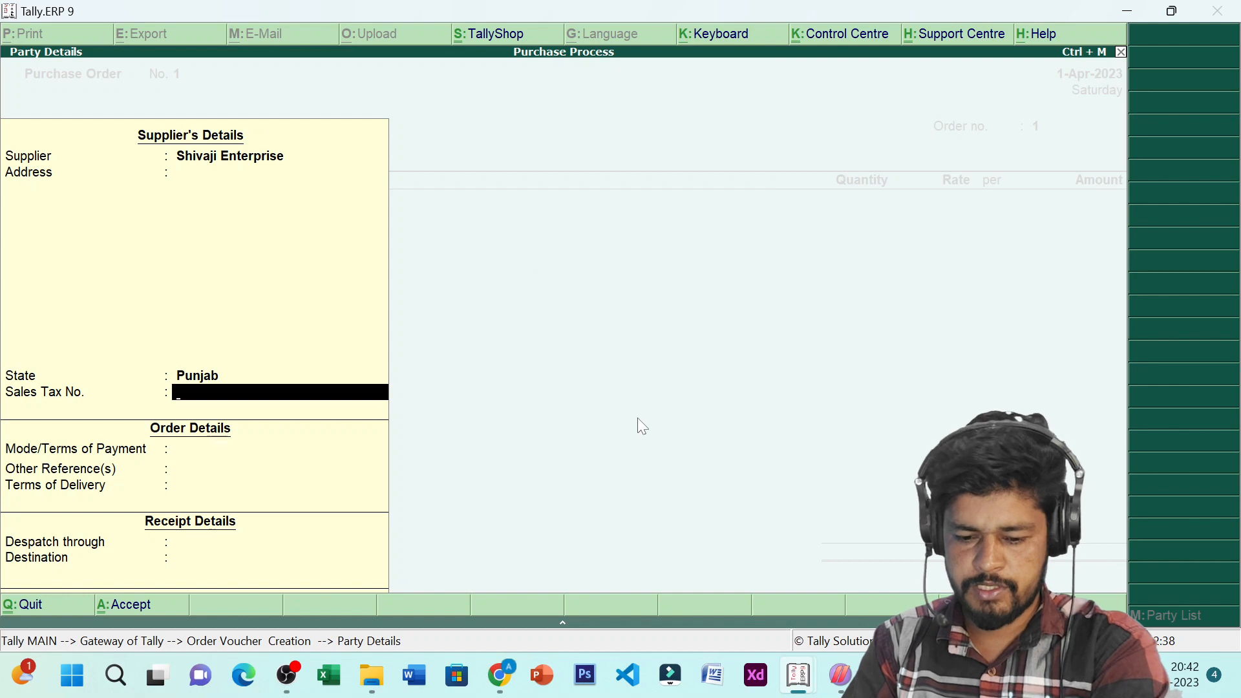
# - Set the order's mode of payment to Cash and accept the party details with the other fields blank
pyautogui.press('Return')
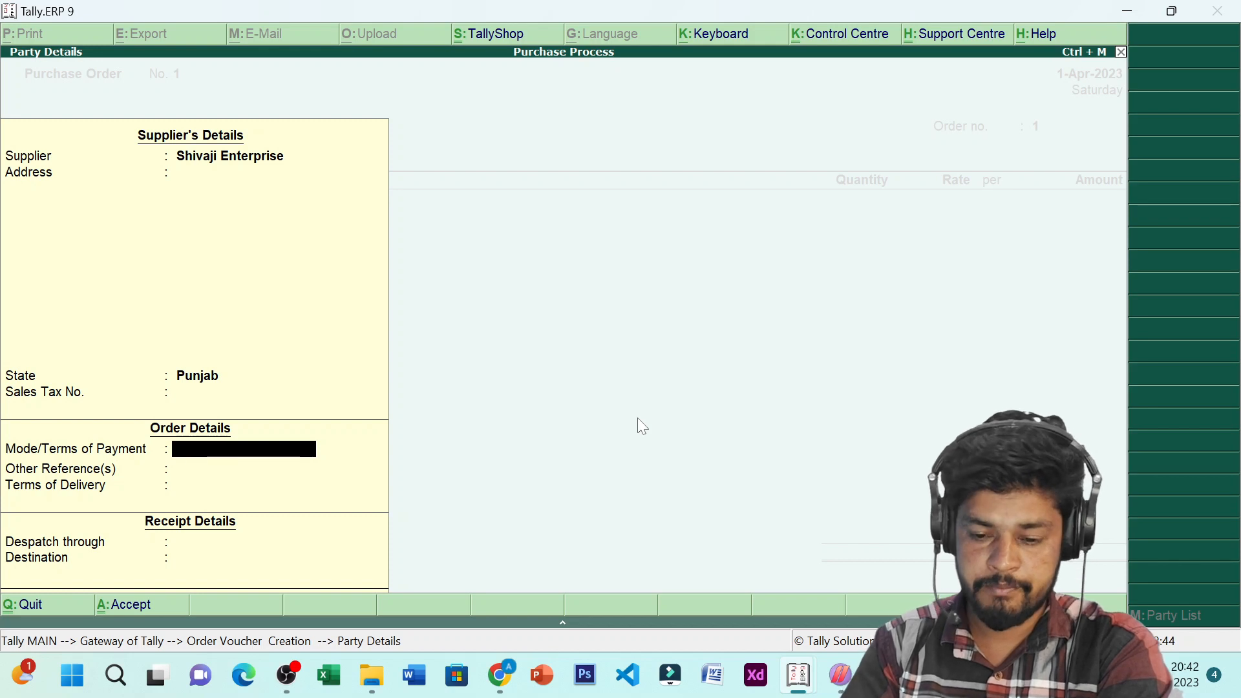
pyautogui.write('Ca')
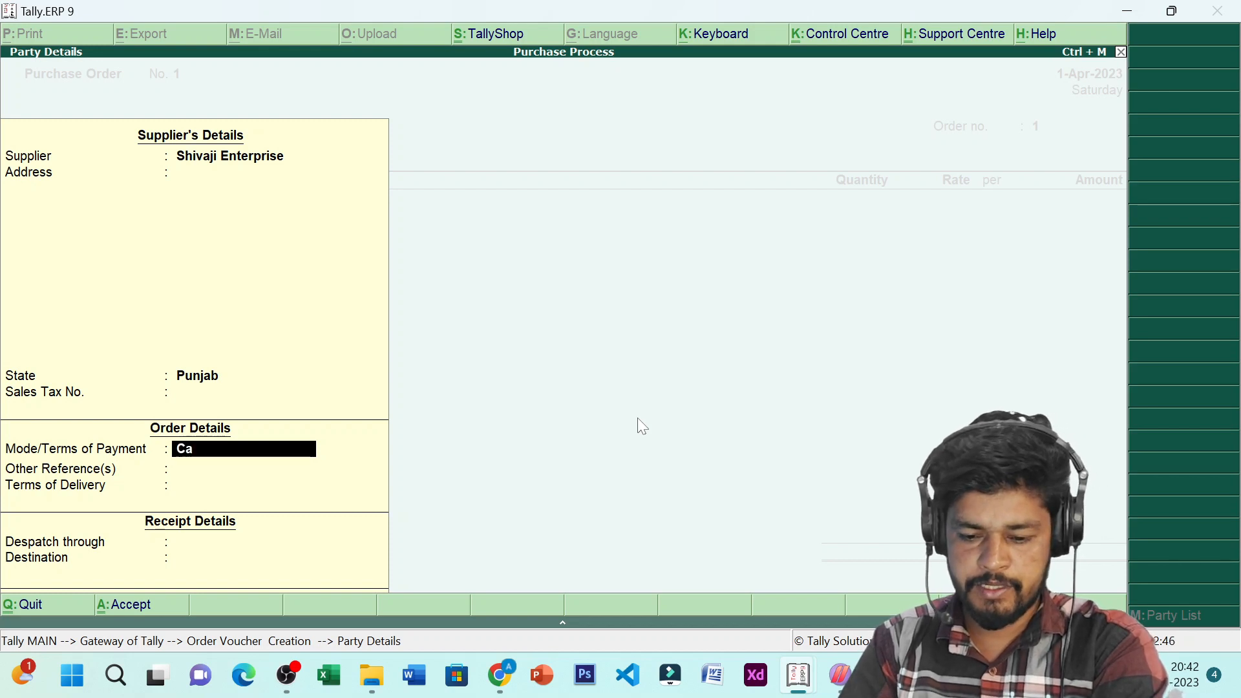
pyautogui.write('sh')
pyautogui.press('Return')
pyautogui.press('Return')
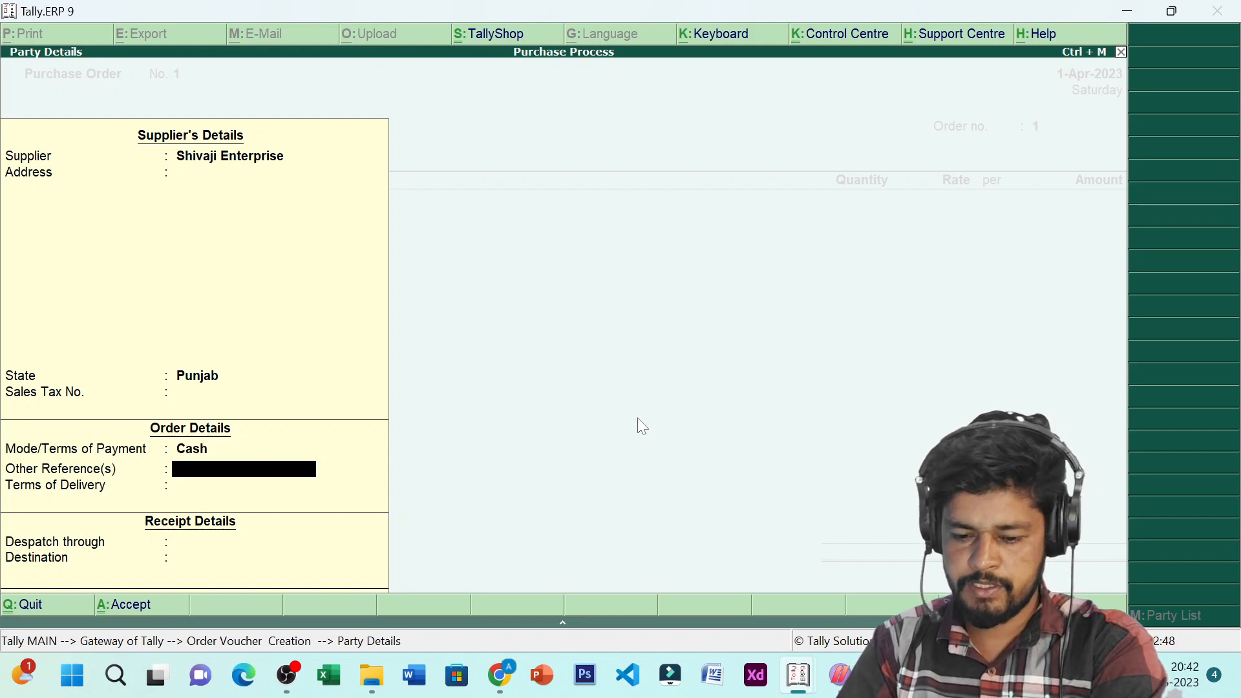
pyautogui.press('Return')
pyautogui.press('Return')
pyautogui.press('Return')
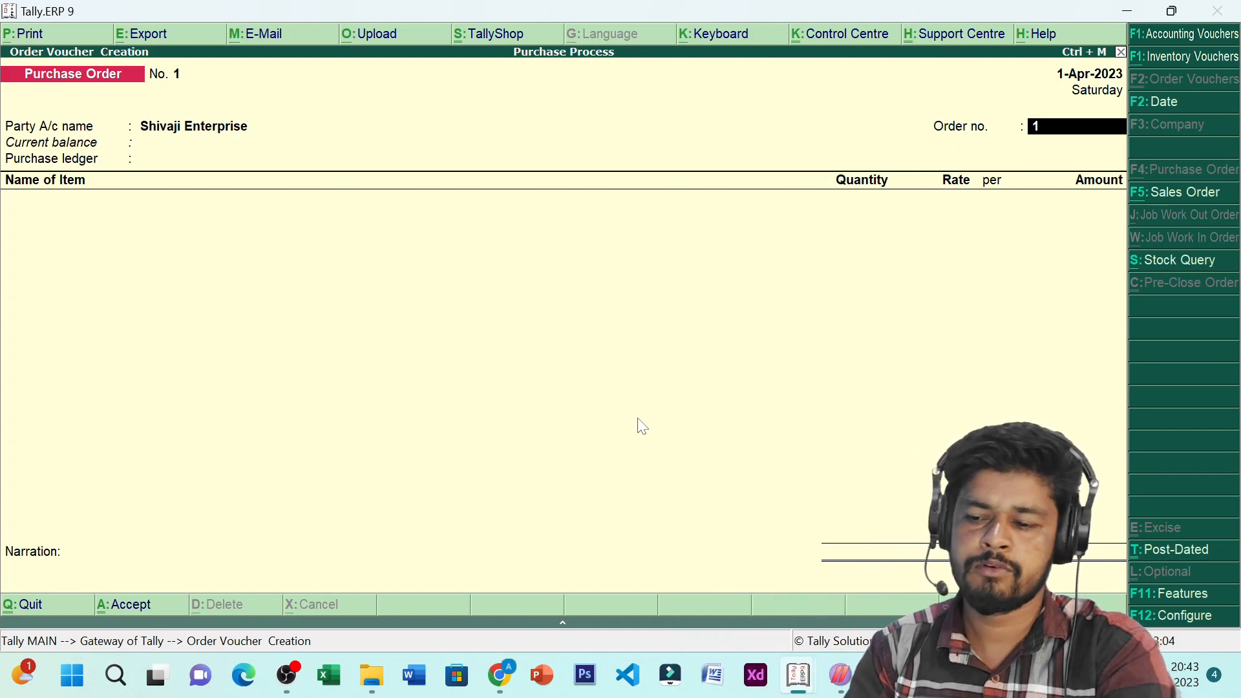
# - Keep order number 1 and create a ledger named Purchase Ac under Purchase Accounts as the order's purchase ledger
pyautogui.press('Return')
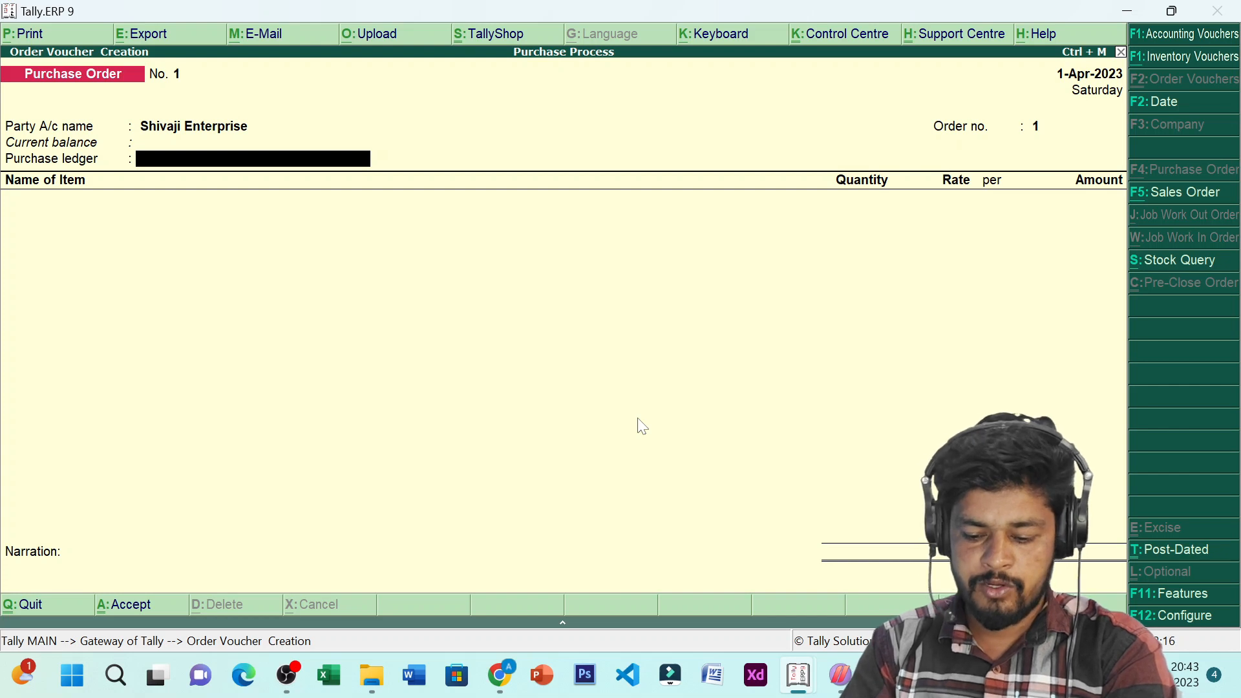
pyautogui.hotkey('alt', 'c')
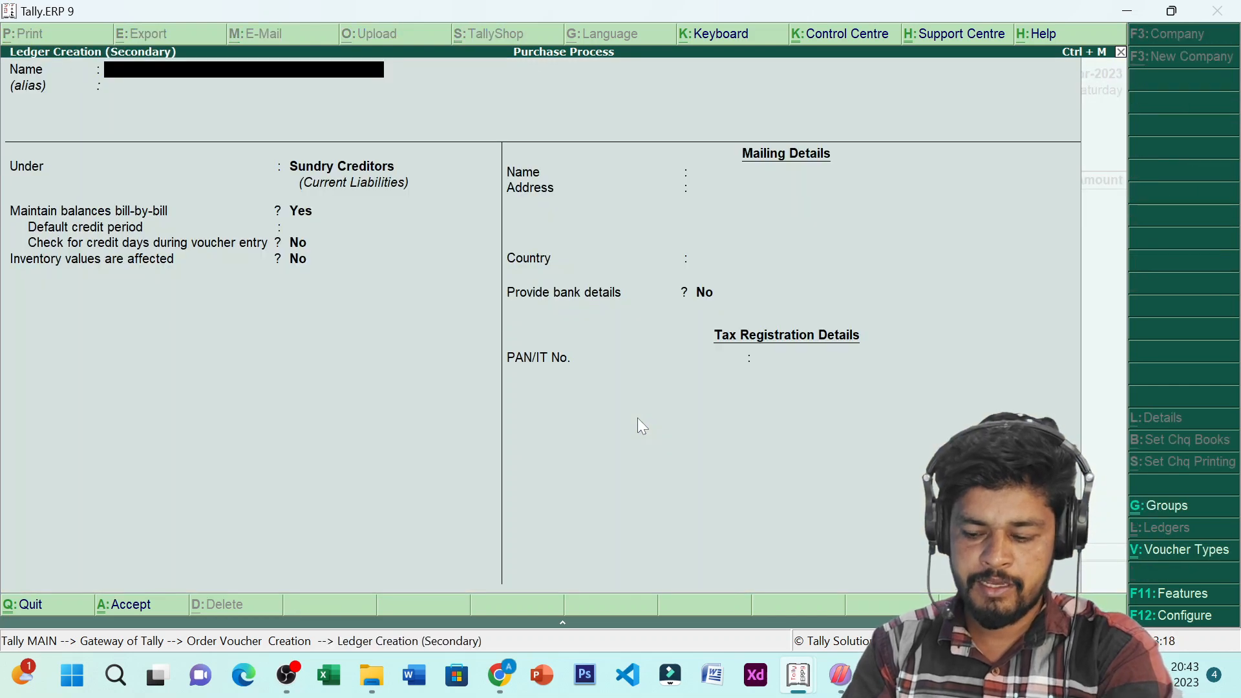
pyautogui.write('Pur')
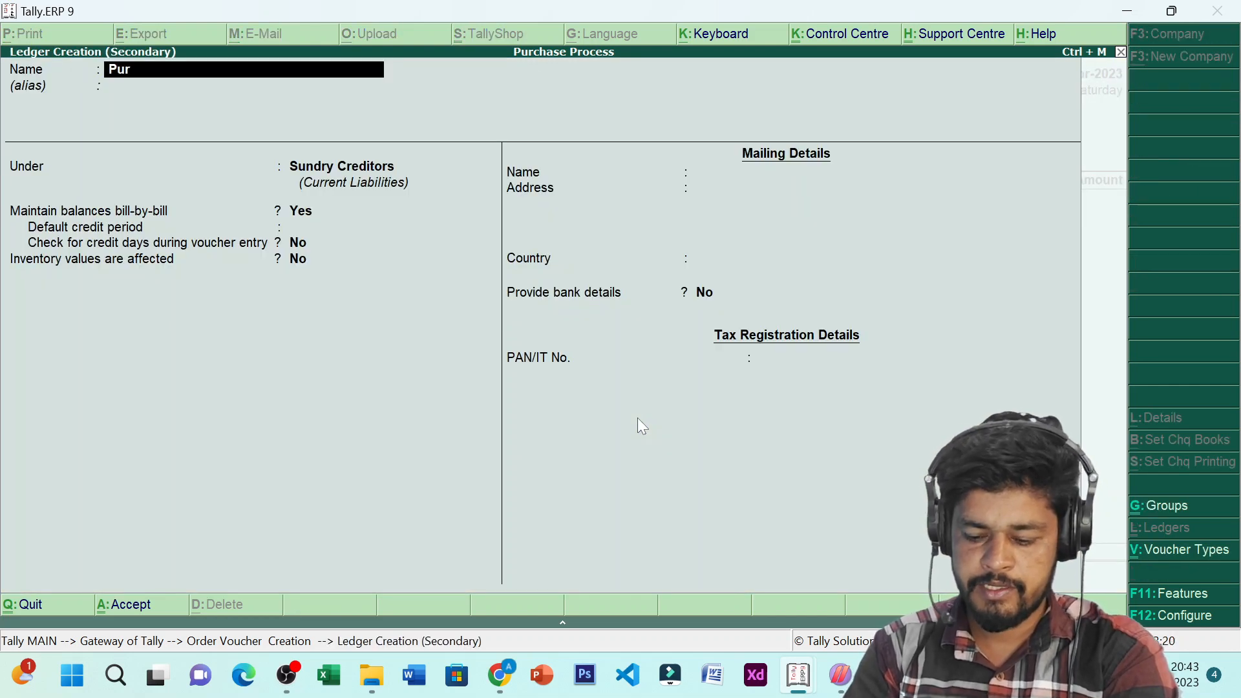
pyautogui.write('chase')
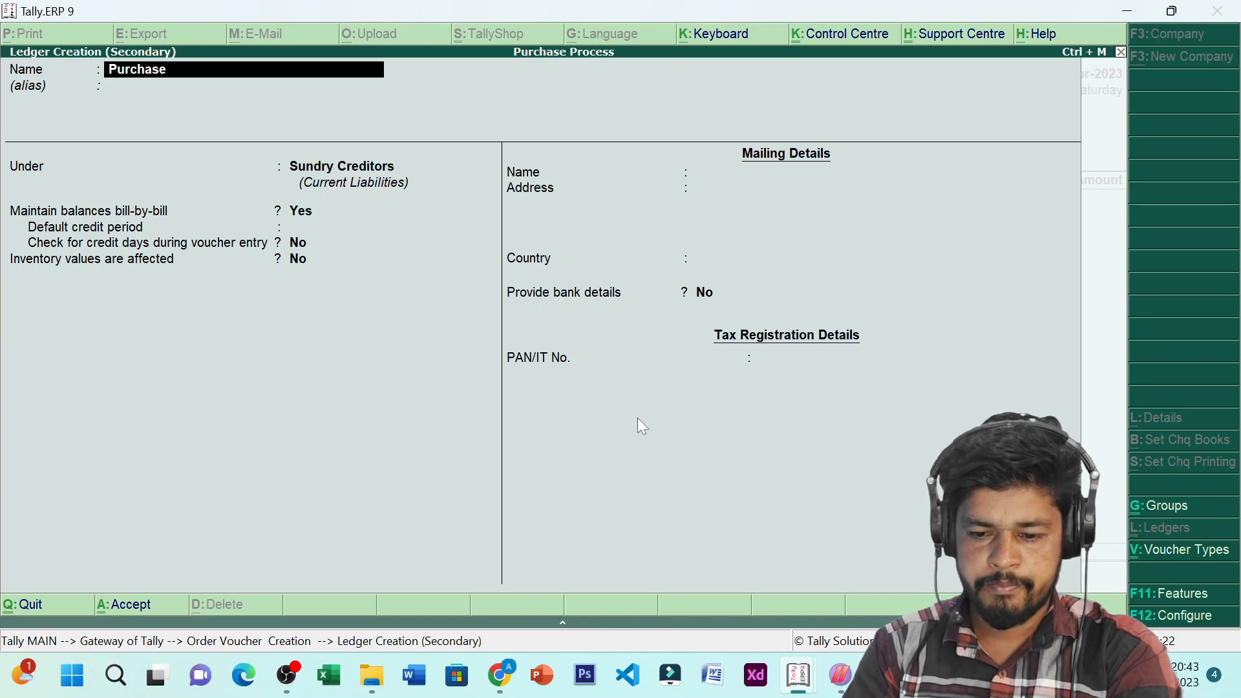
pyautogui.write(' Ac')
pyautogui.press('Return')
pyautogui.press('Return')
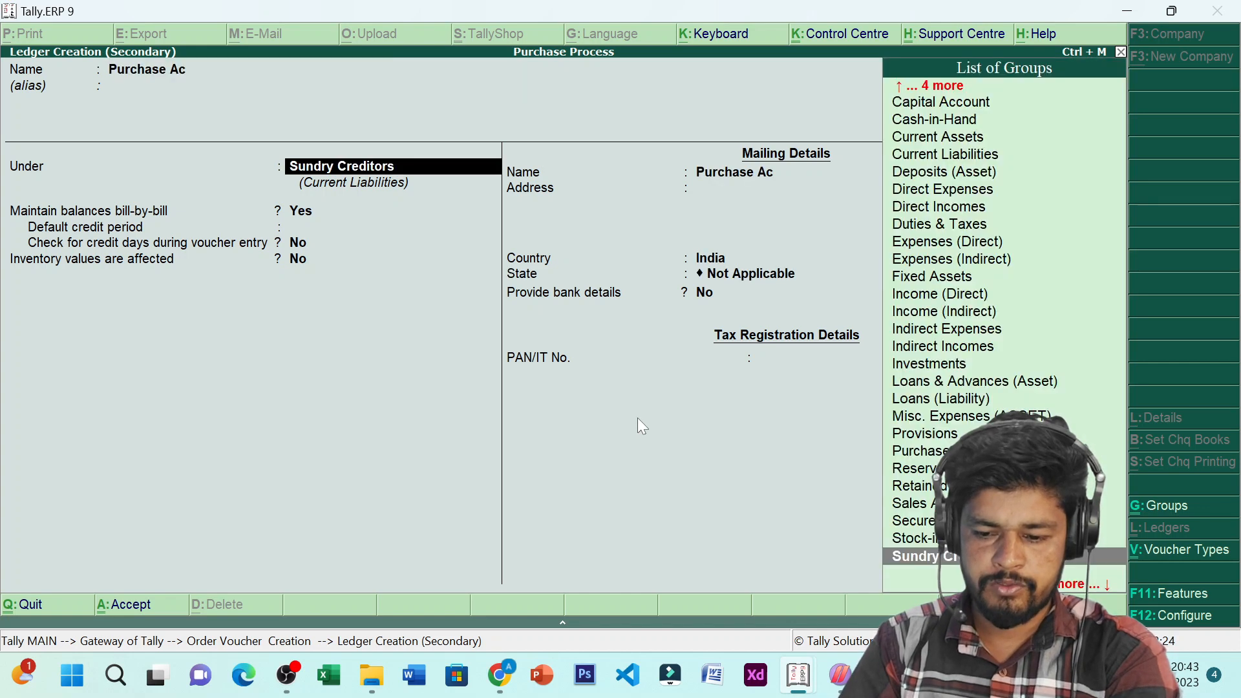
pyautogui.write('Pu')
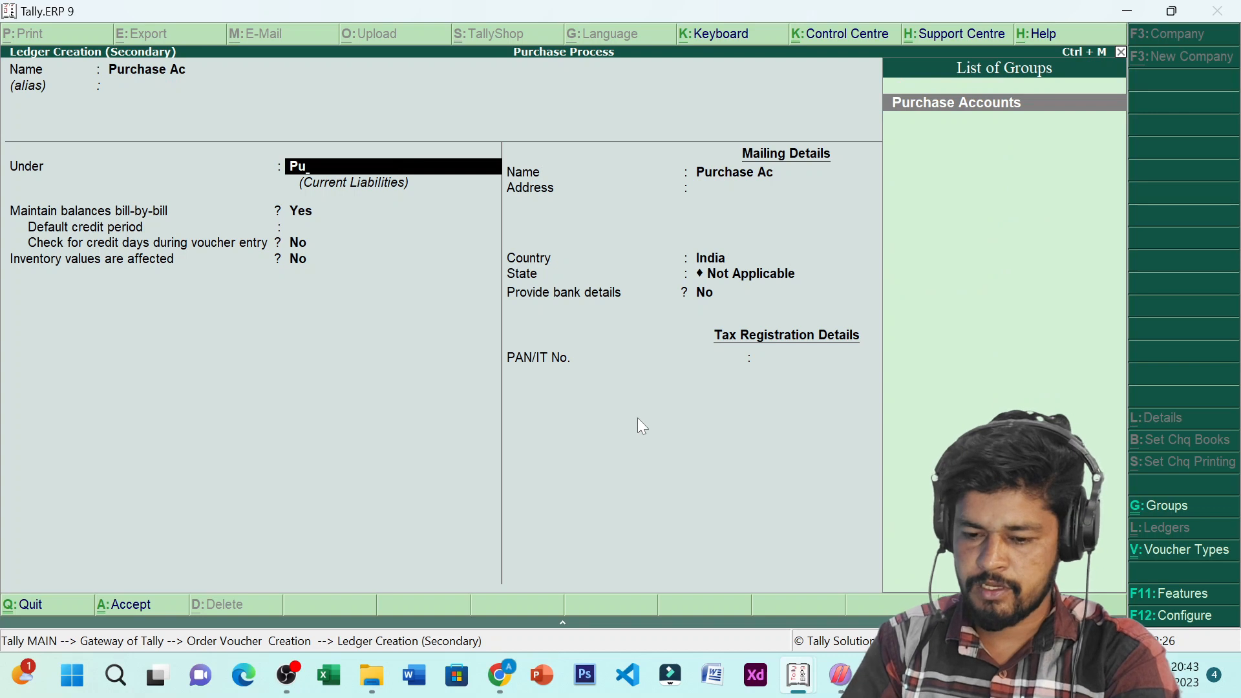
pyautogui.press('Return')
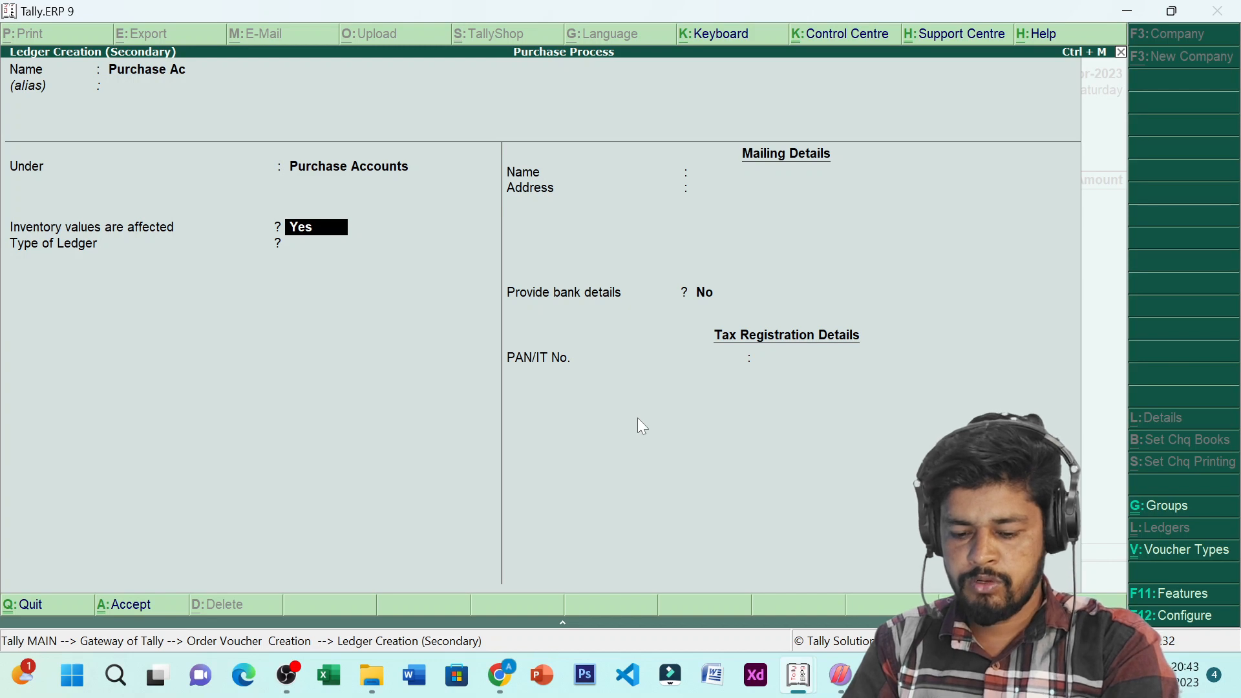
pyautogui.hotkey('ctrl', 'a')
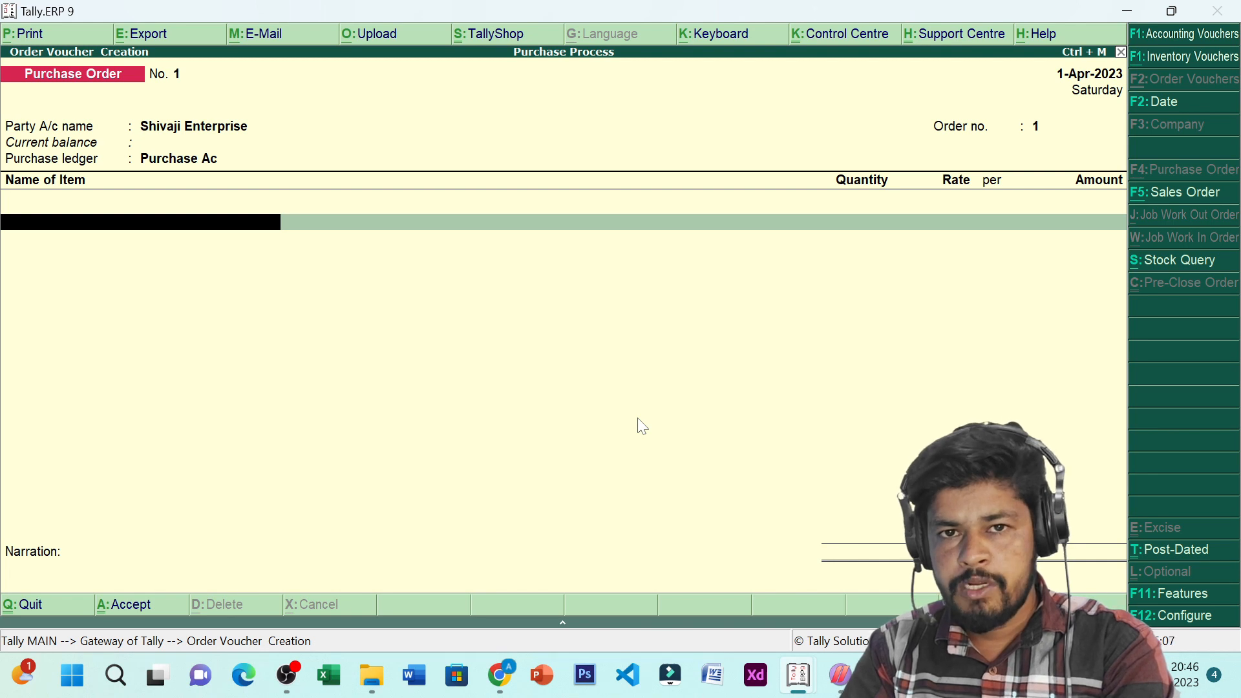
# - Start a new stock item for the order's first item line and name it Nokia 105, without an alias
pyautogui.hotkey('alt', 'c')
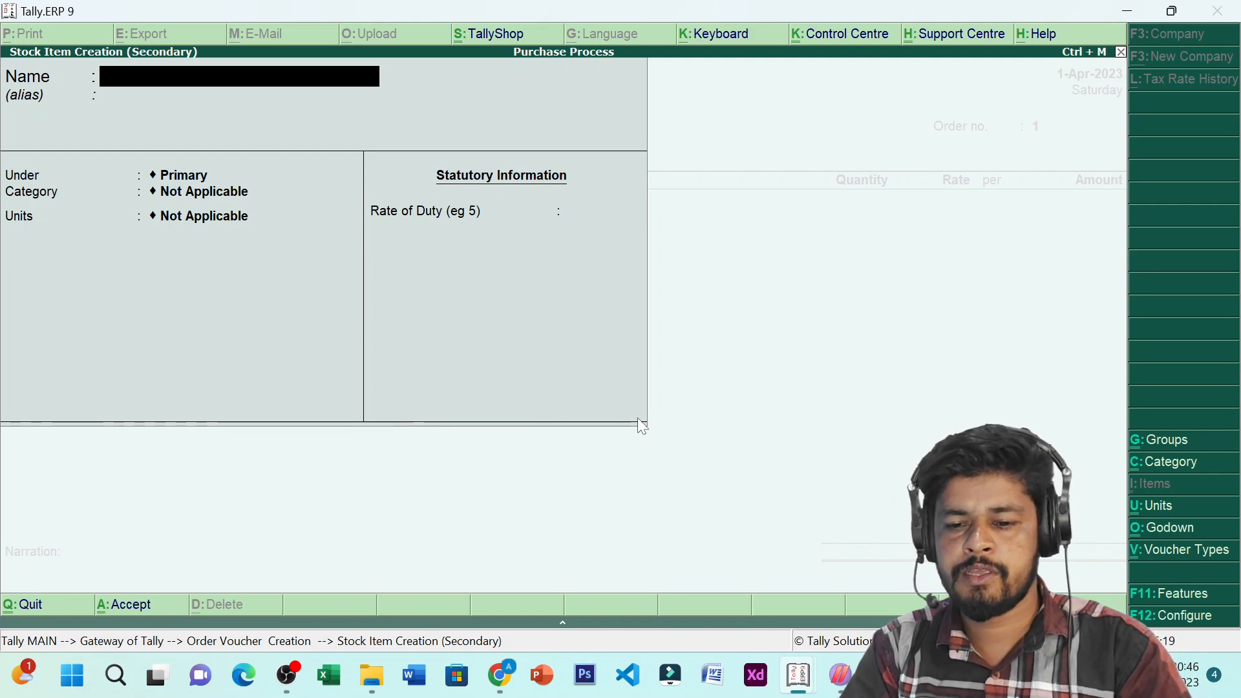
pyautogui.write('N')
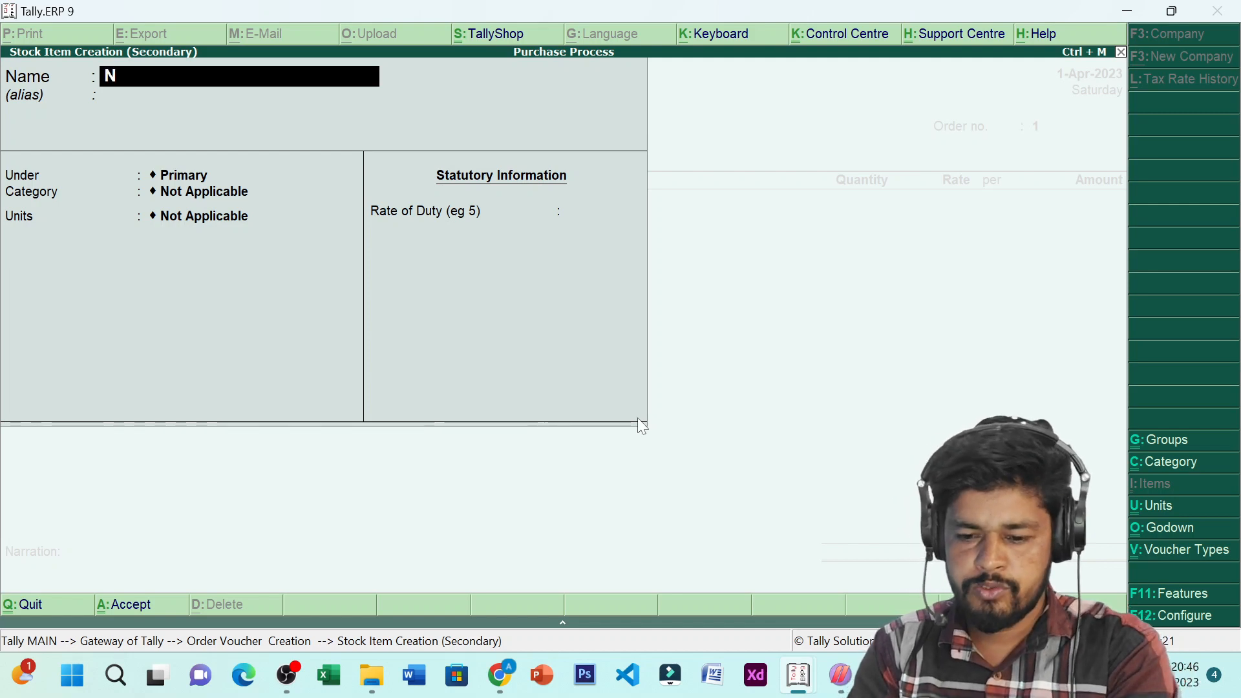
pyautogui.write('okia 105')
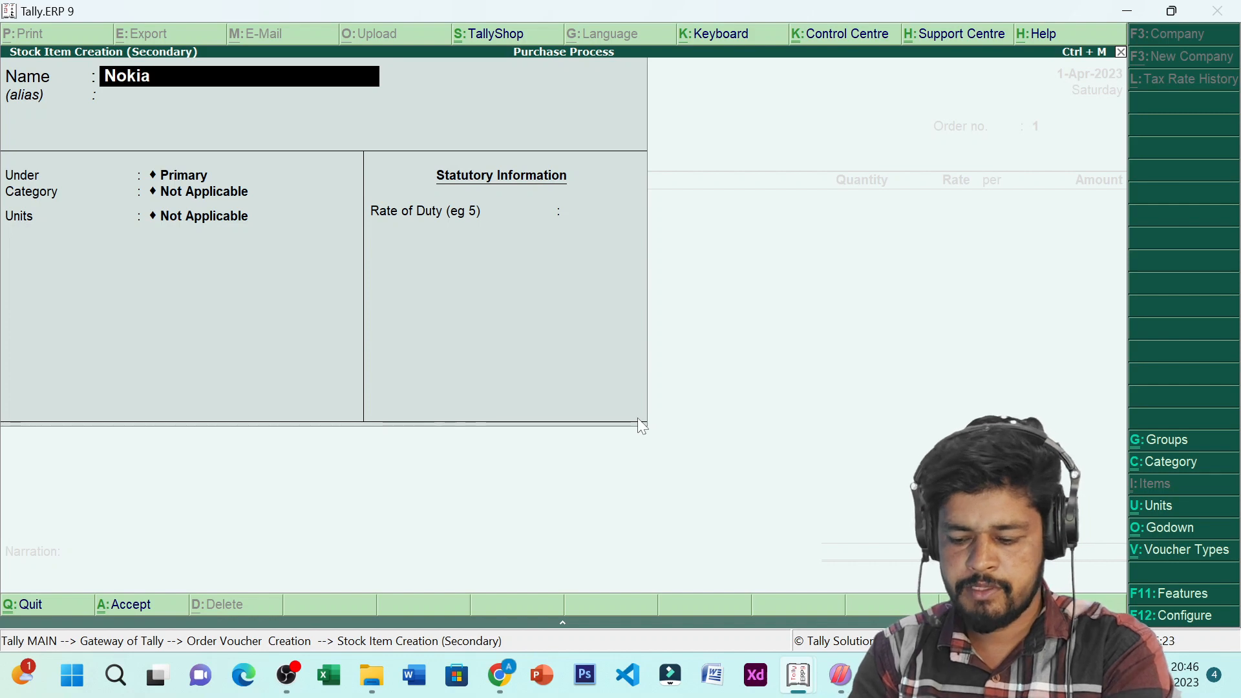
pyautogui.press('Return')
pyautogui.press('Return')
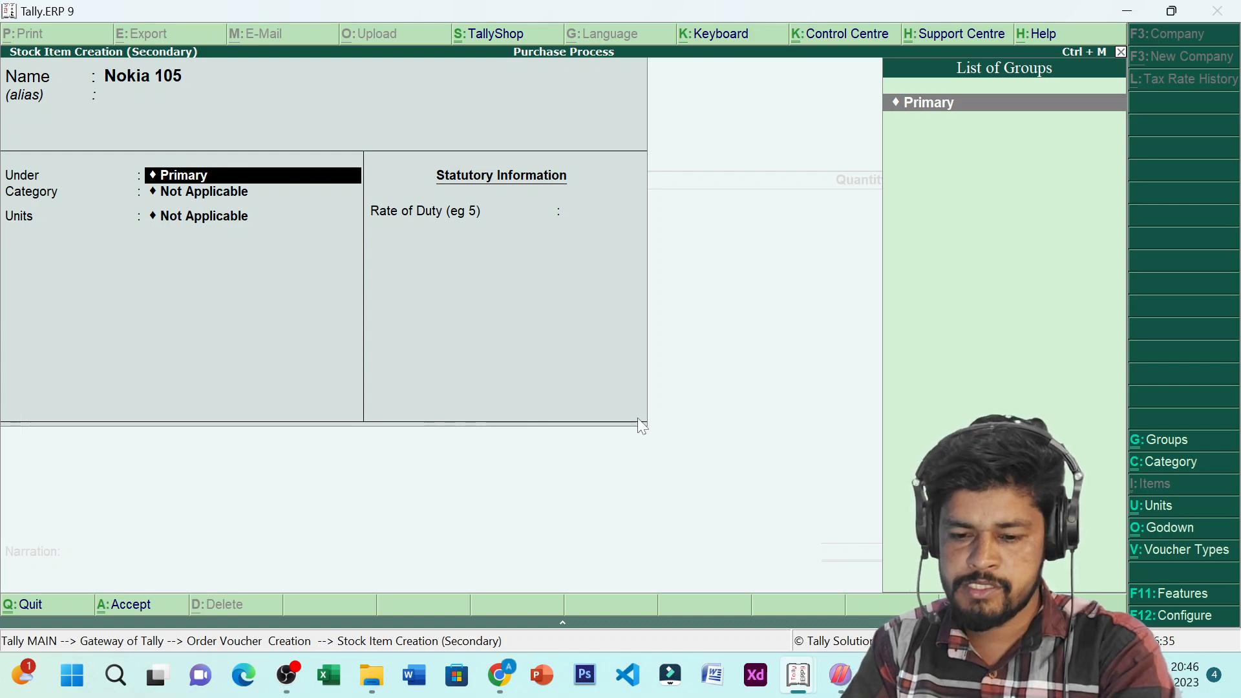
# - Create a stock group named Gst 18% under Primary with item quantities added, and assign it to the Nokia 105 item
pyautogui.hotkey('alt', 'c')
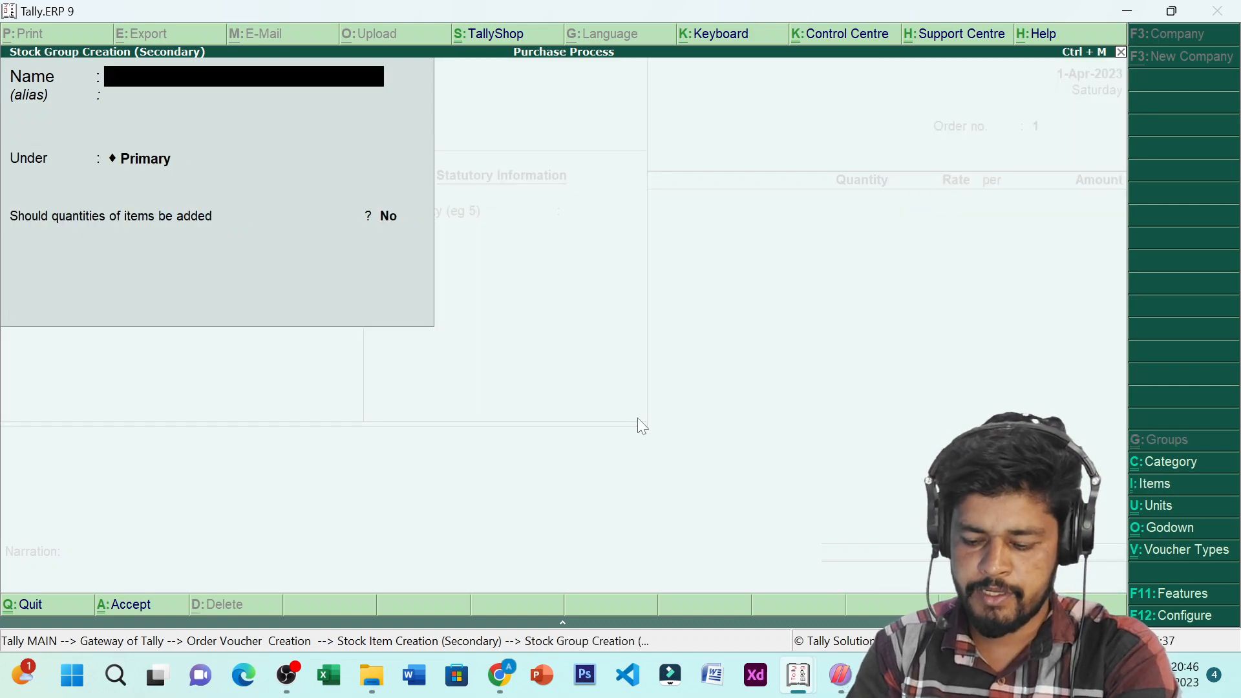
pyautogui.write('Gst')
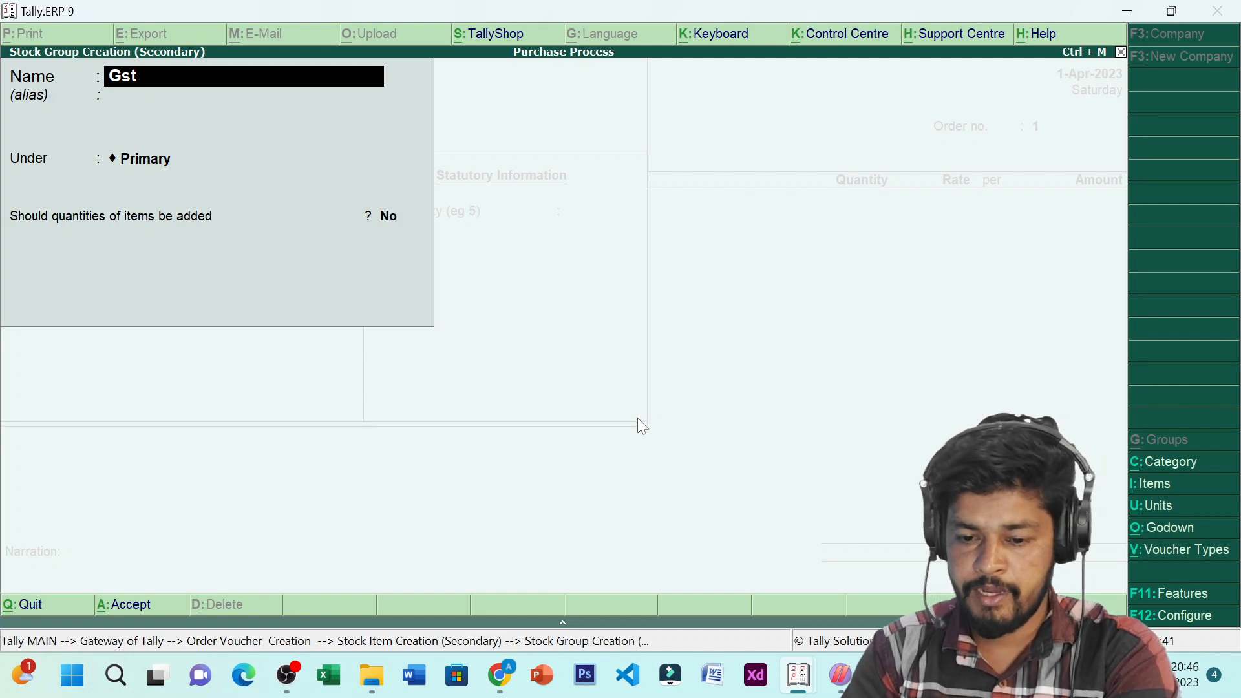
pyautogui.write(' 18')
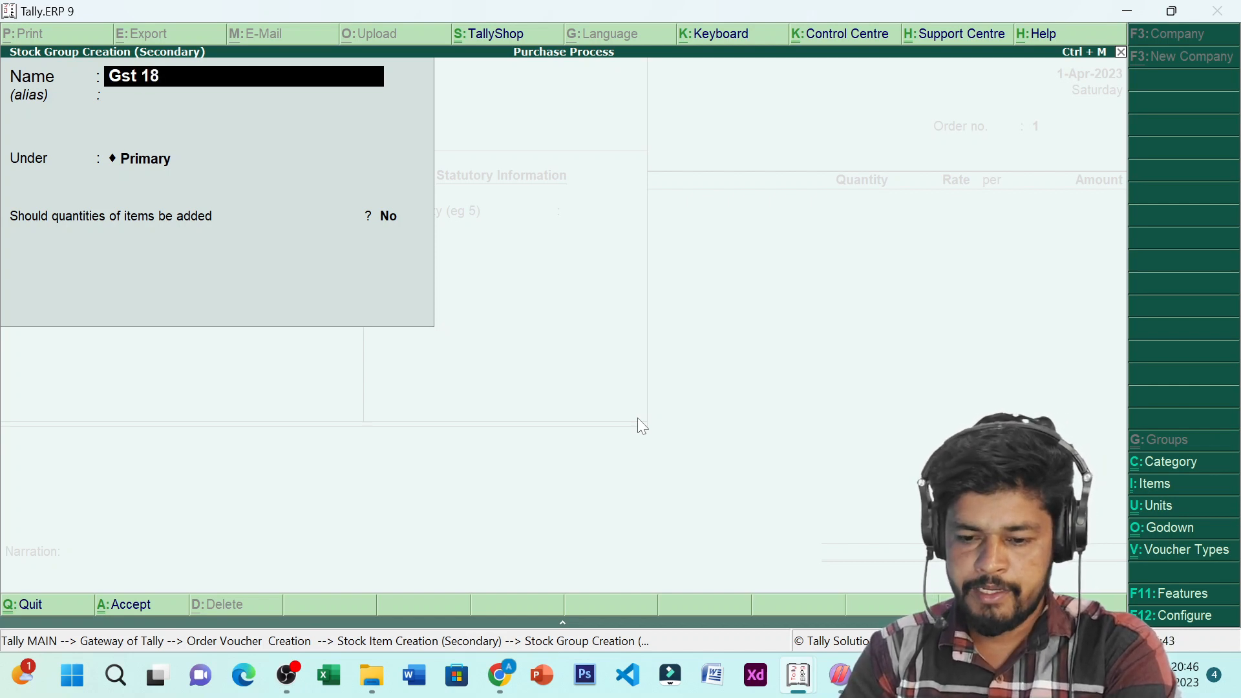
pyautogui.write('%')
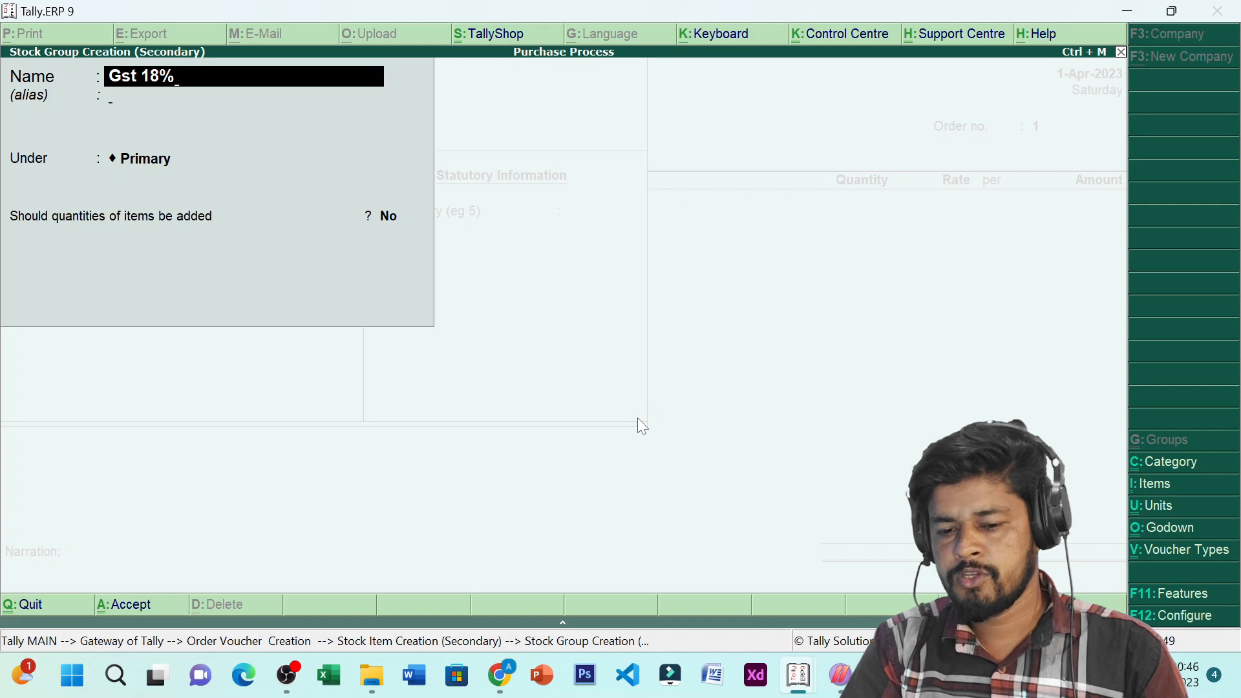
pyautogui.press('Return')
pyautogui.press('Return')
pyautogui.press('Return')
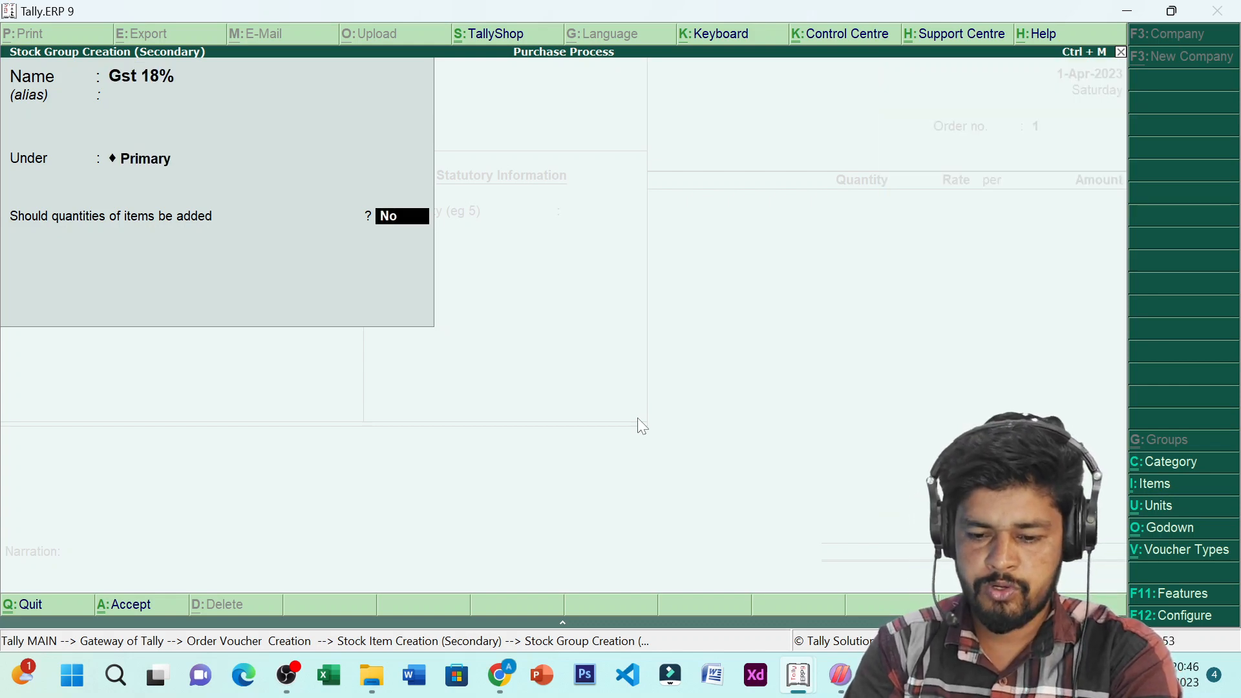
pyautogui.write('yes')
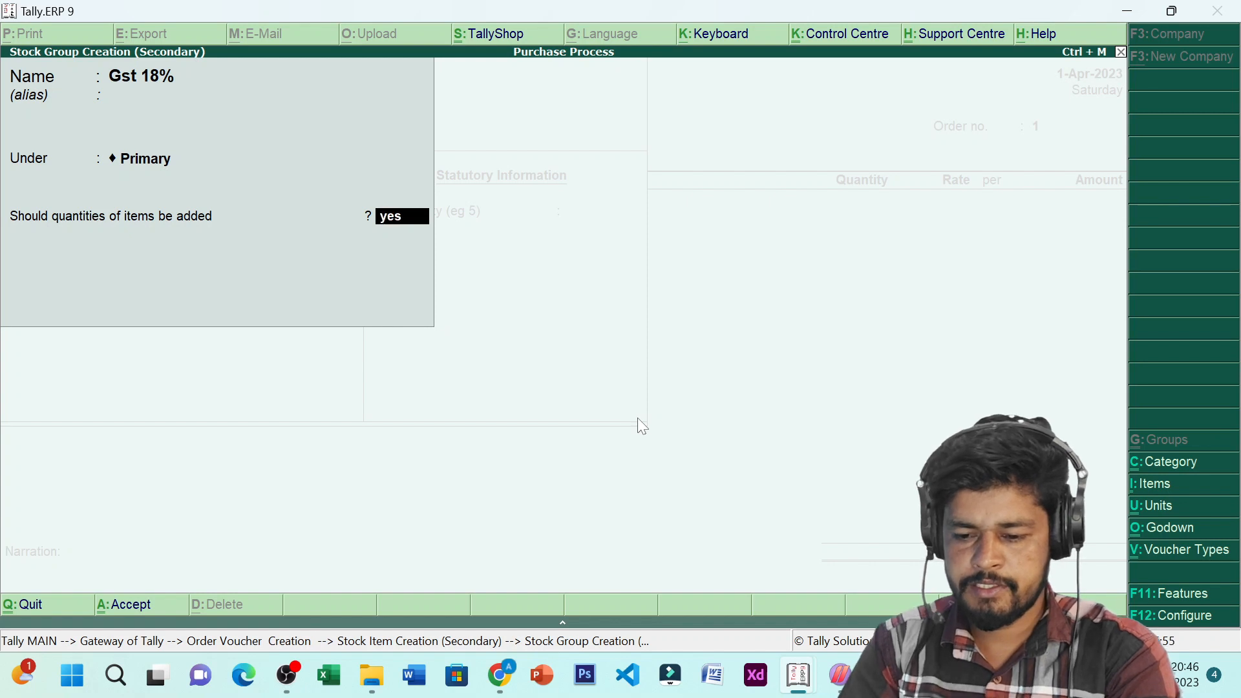
pyautogui.press('Return')
pyautogui.press('Return')
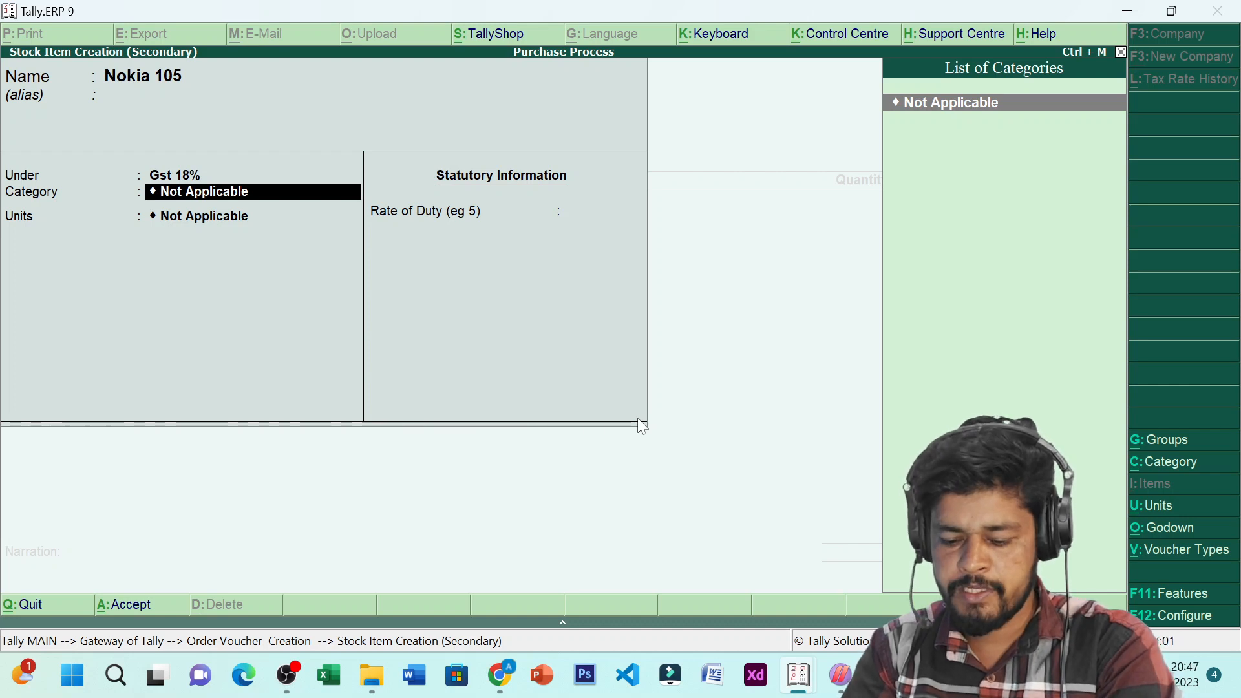
# - Create a stock category named Phone under Primary, without an alias, and assign it to the Nokia 105 item
pyautogui.hotkey('alt', 'c')
pyautogui.write('Pho')
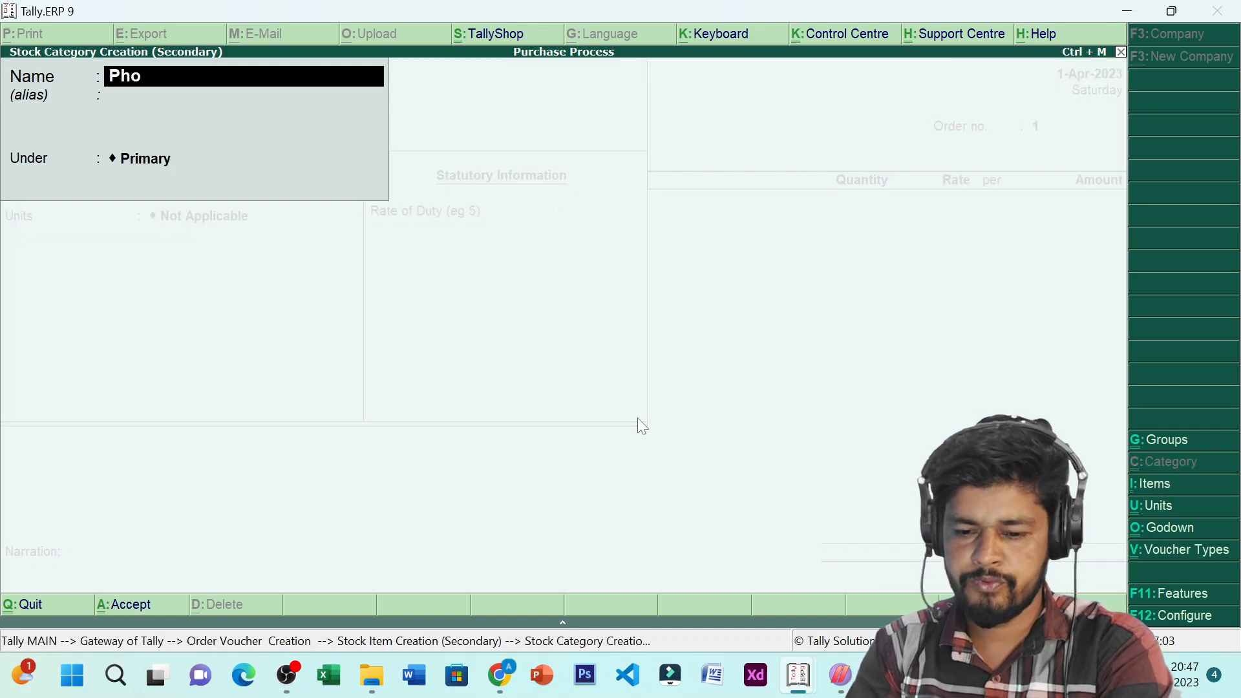
pyautogui.write('ne')
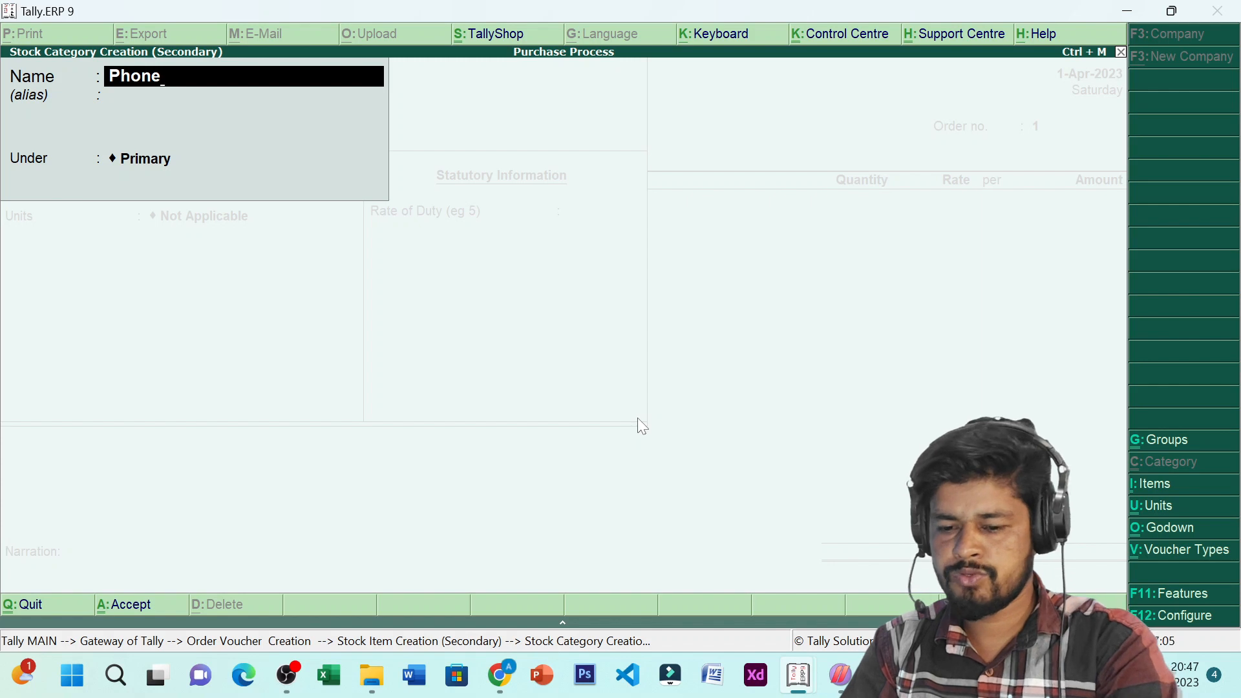
pyautogui.press('Return')
pyautogui.press('Return')
pyautogui.press('Return')
pyautogui.press('Return')
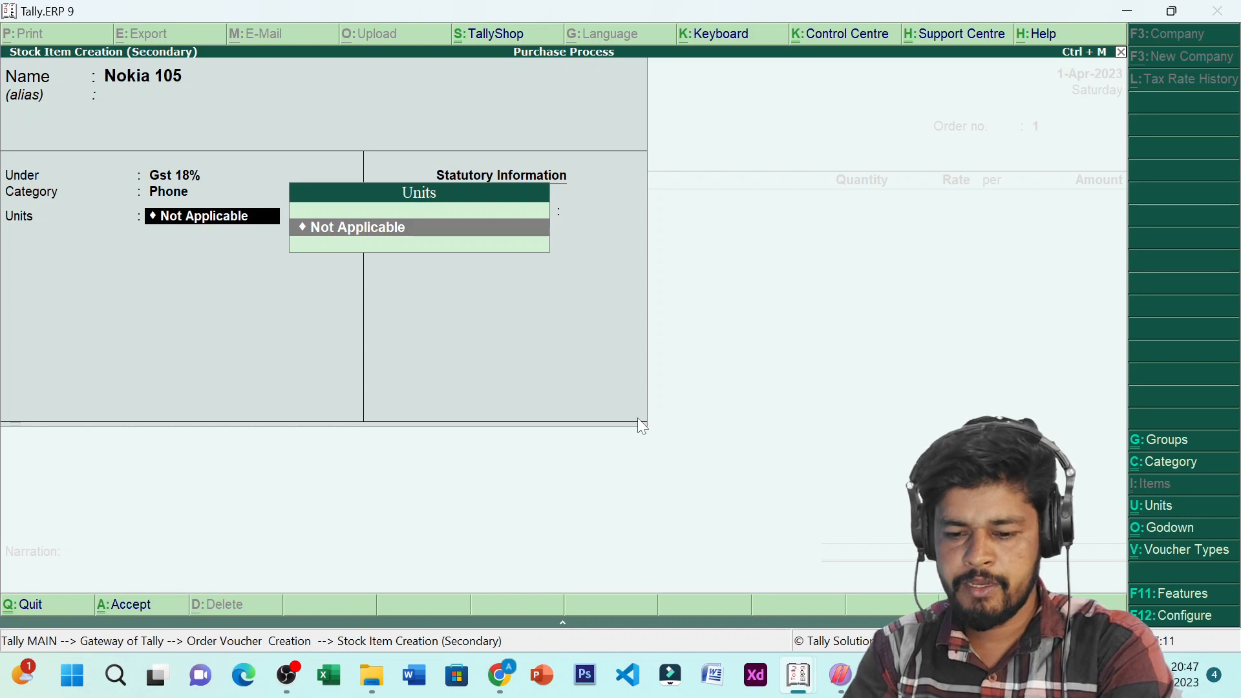
# - Create a simple unit nos, formal name Numbers, with 0 decimal places for Nokia 105, and save the item with the duty rate blank
pyautogui.hotkey('alt', 'c')
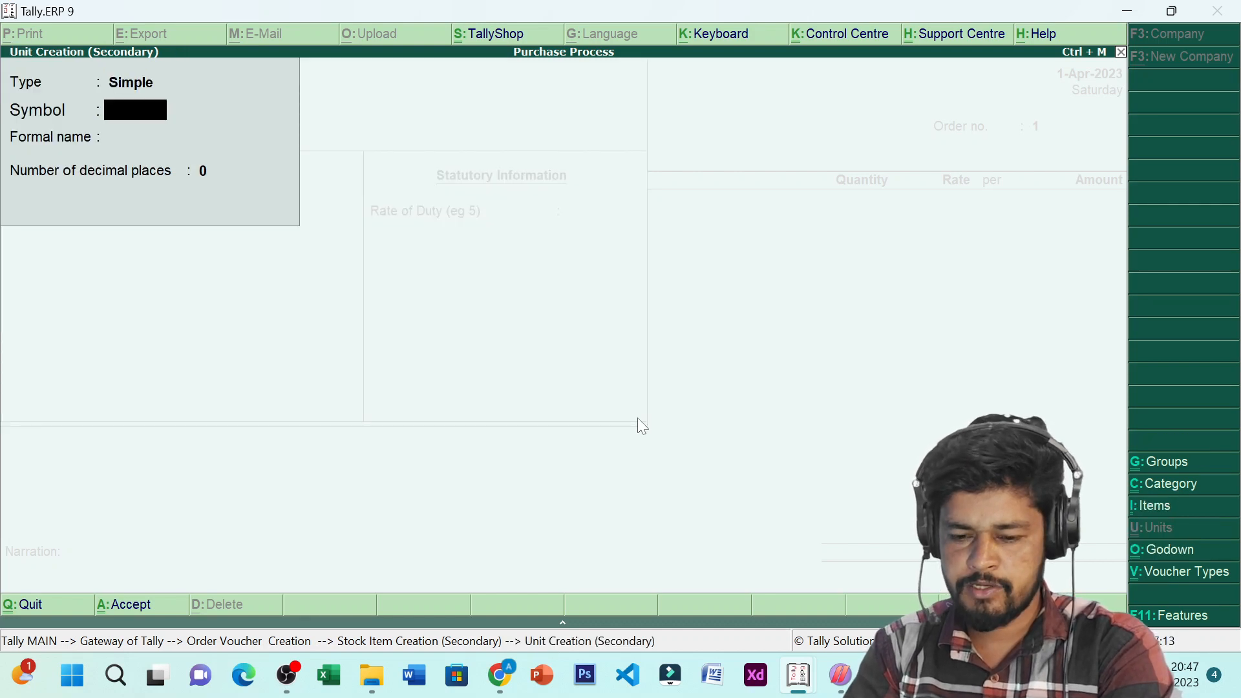
pyautogui.write('nok')
pyautogui.press('BackSpace')
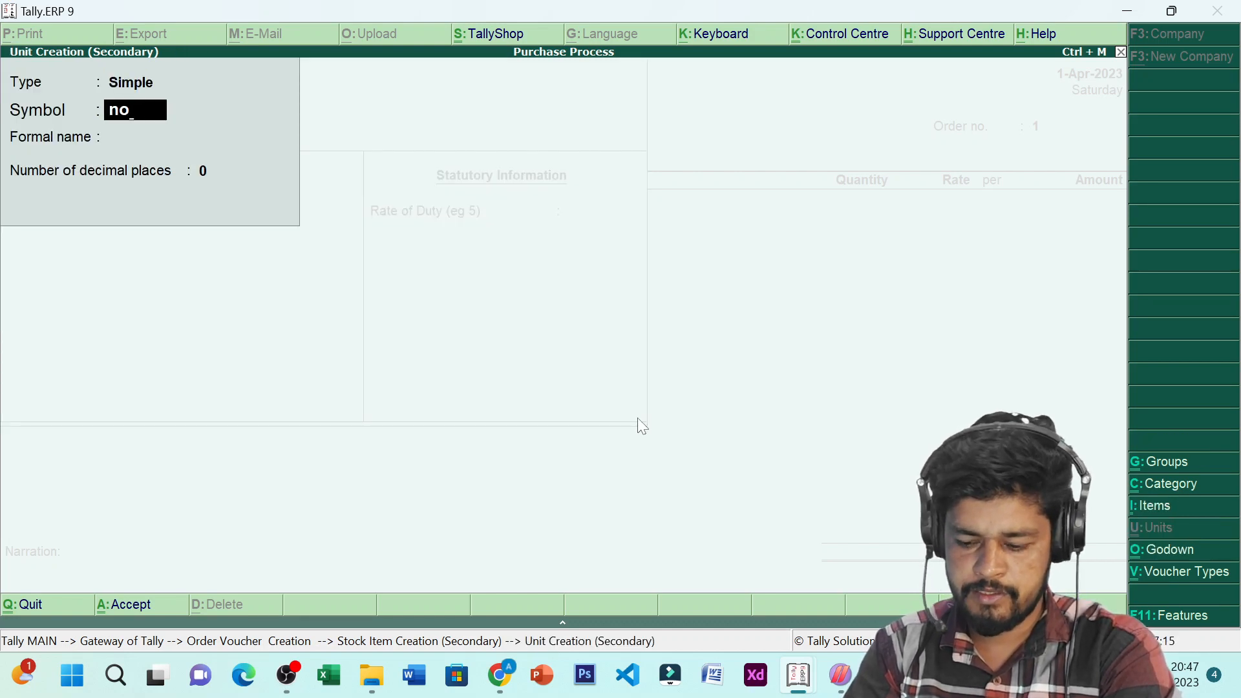
pyautogui.write('s')
pyautogui.press('Return')
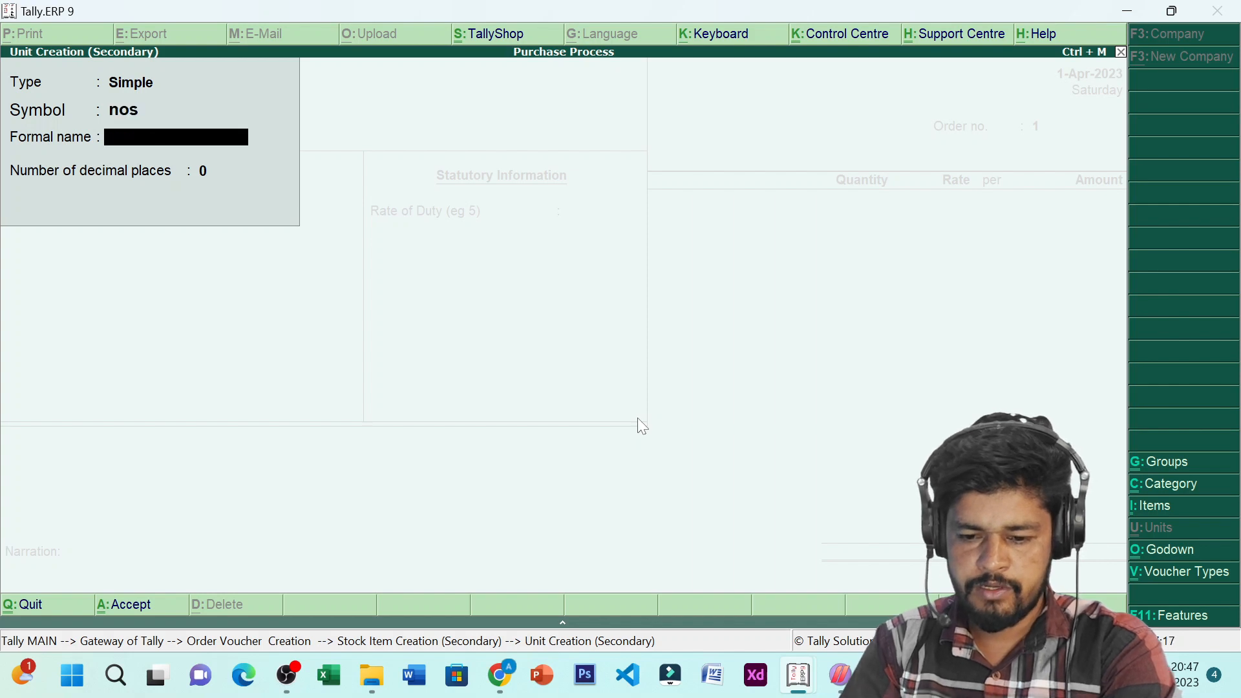
pyautogui.write('Numbers')
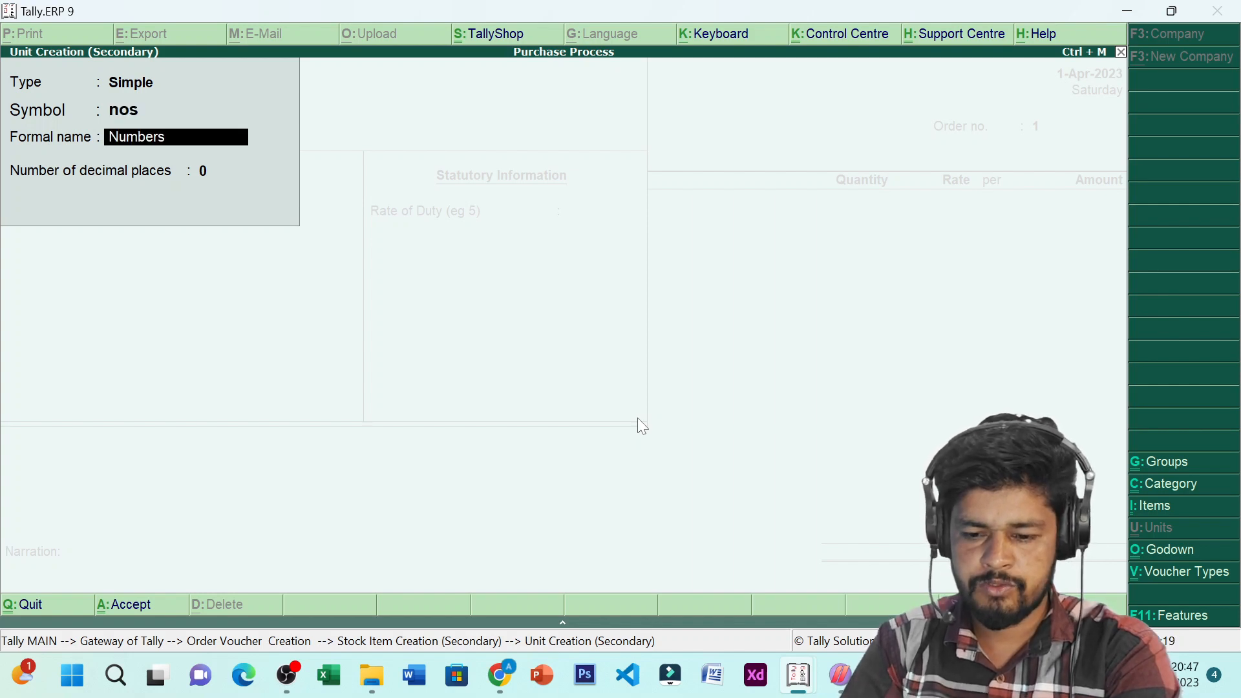
pyautogui.press('Return')
pyautogui.press('Return')
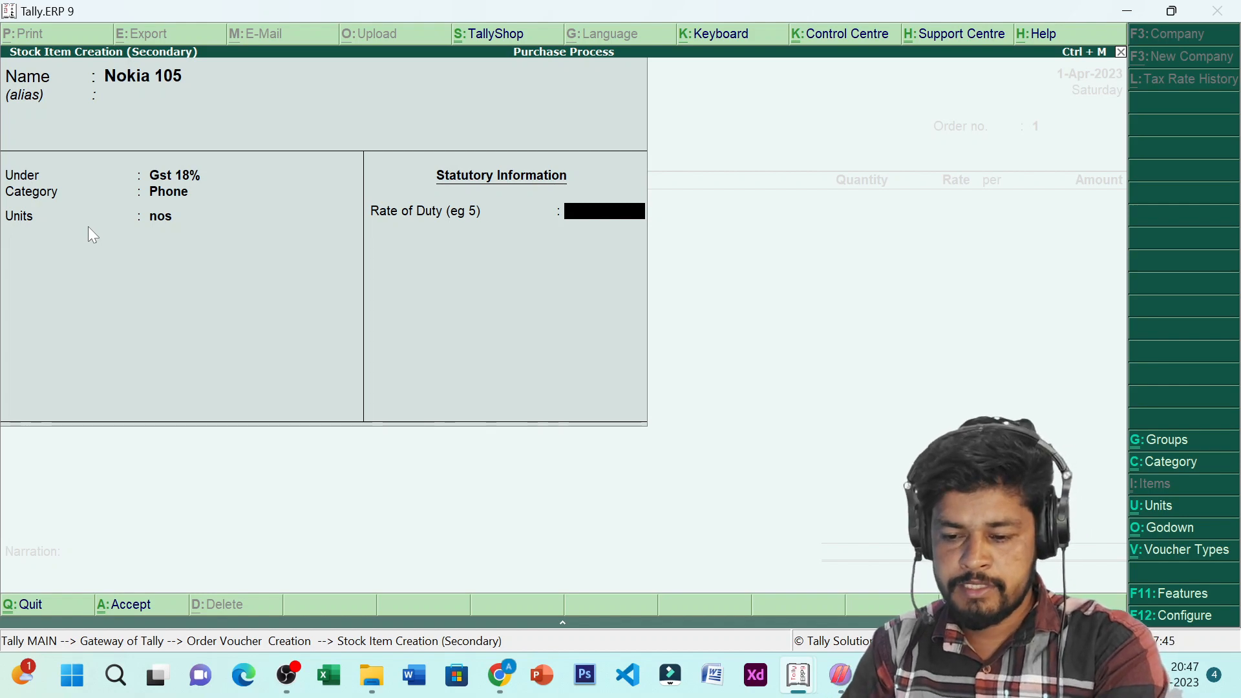
pyautogui.press('Return')
pyautogui.press('Return')
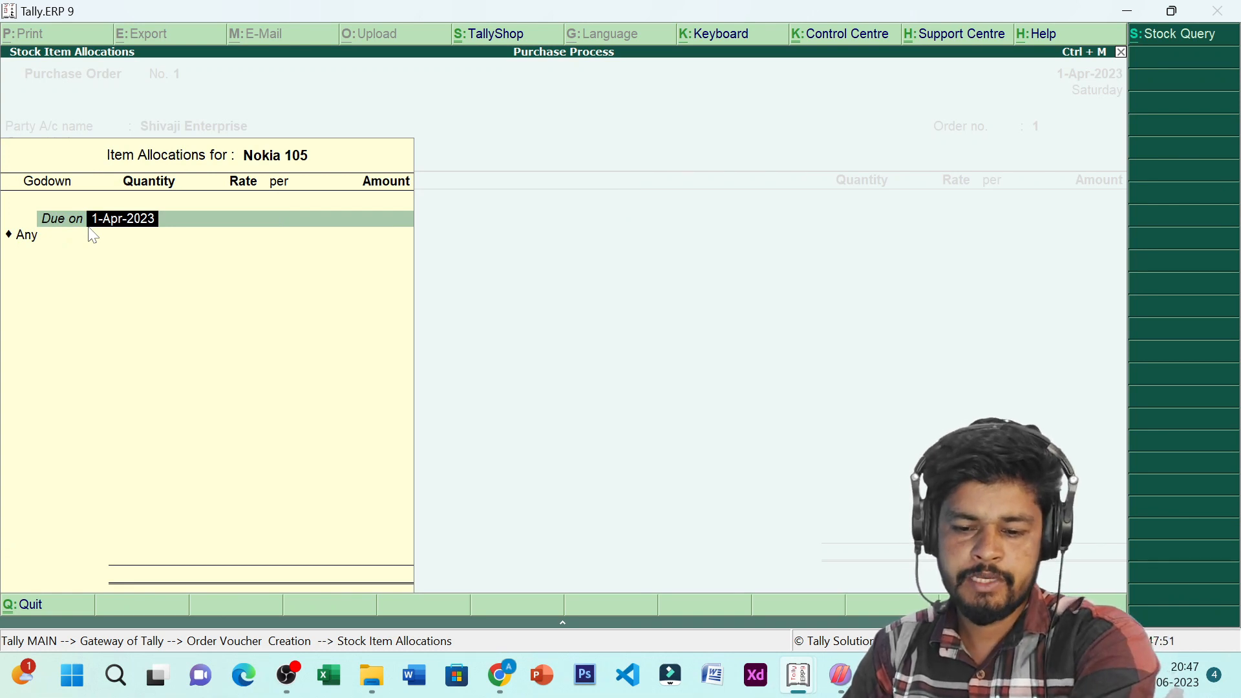
# - Allocate 20 nos of Nokia 105 to Main Location at a rate of 1200, due on 1-Apr-2023, and accept the item line
pyautogui.press('Return')
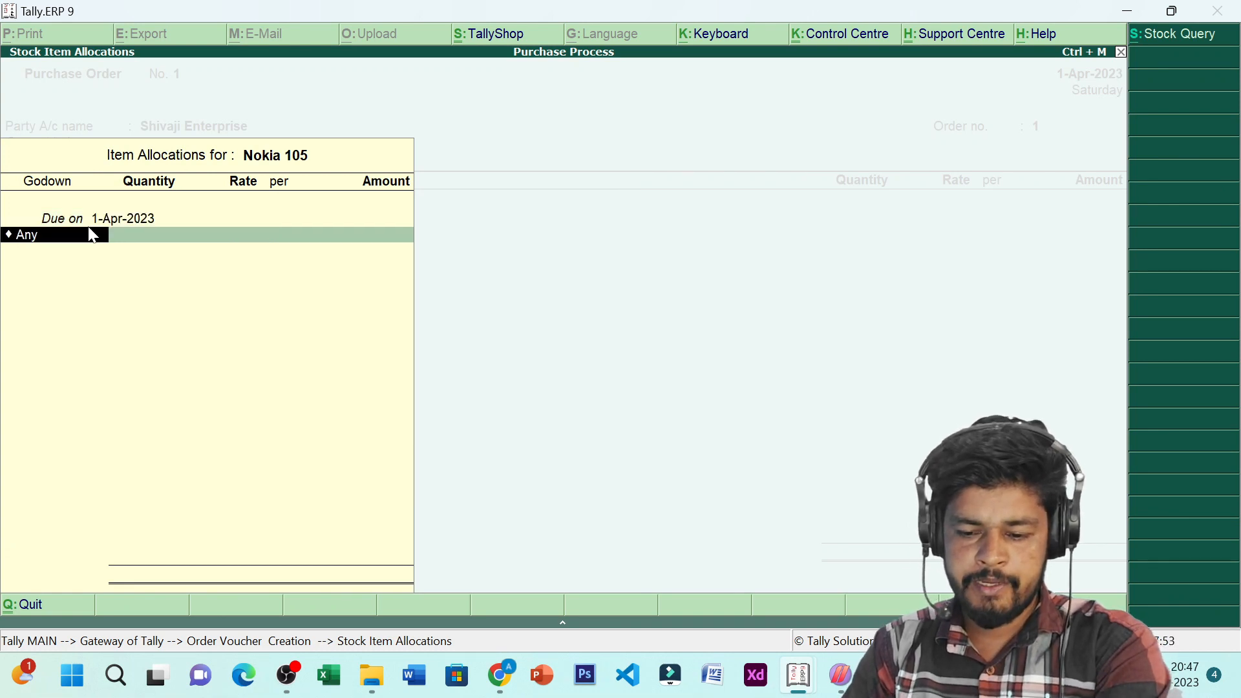
pyautogui.press('BackSpace')
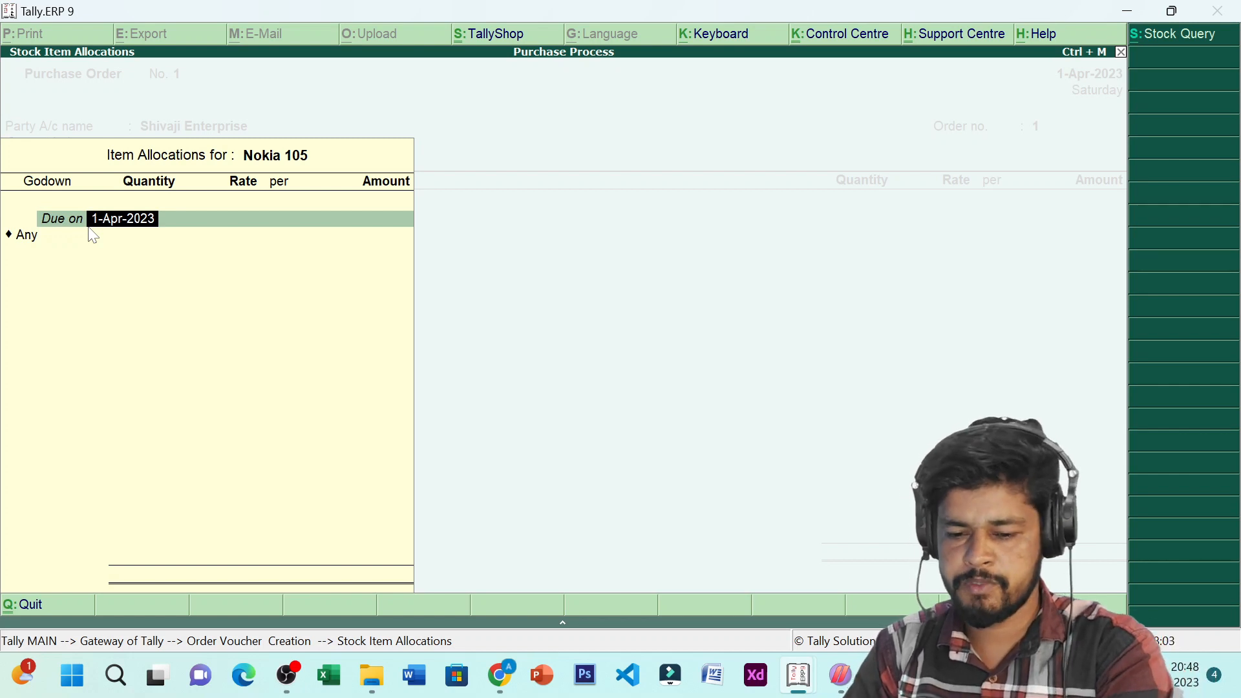
pyautogui.press('Return')
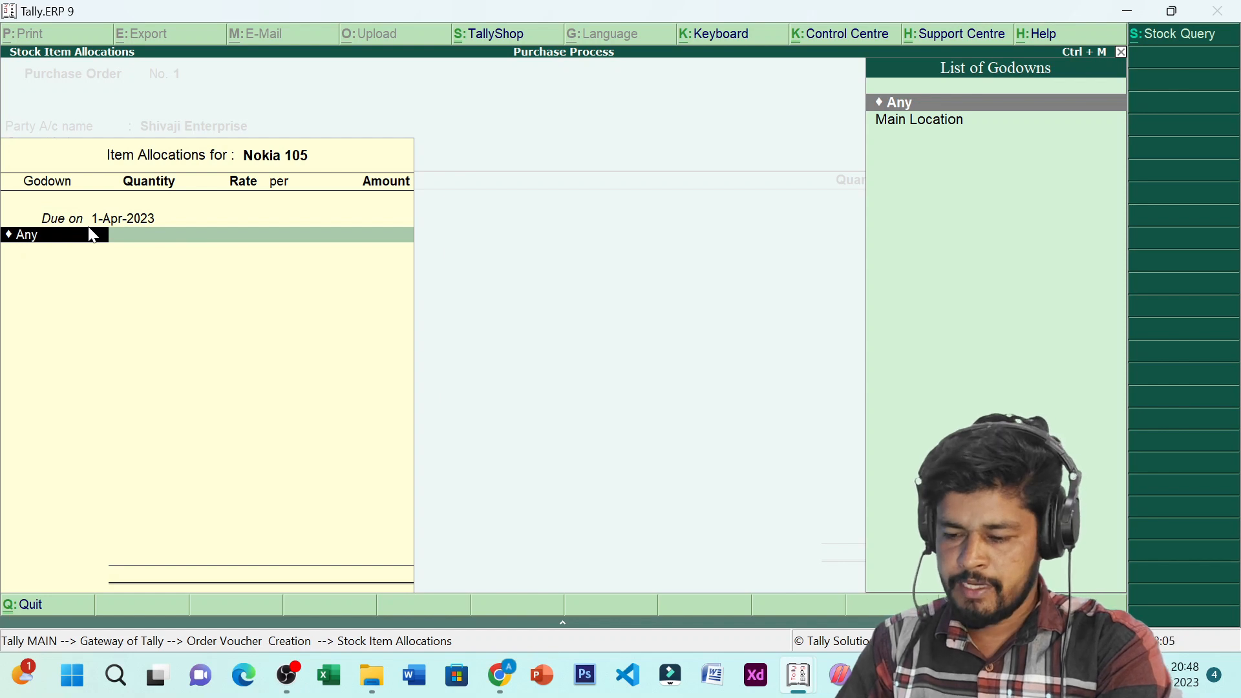
pyautogui.press('Down')
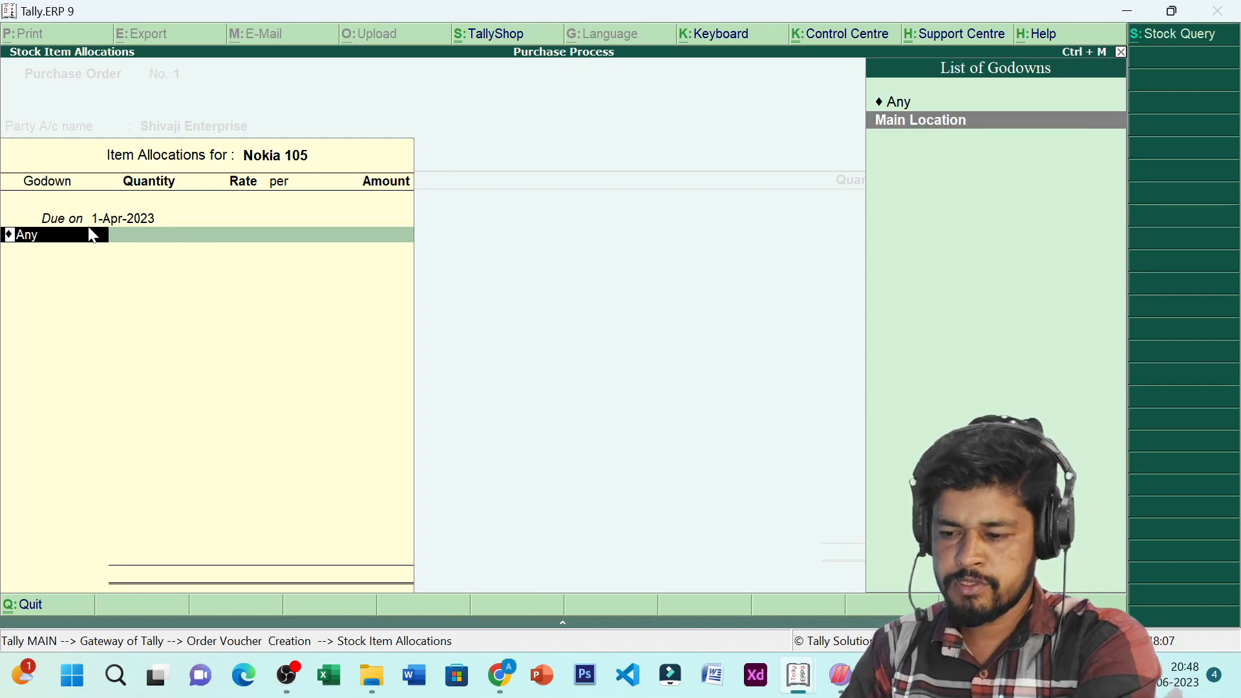
pyautogui.press('Return')
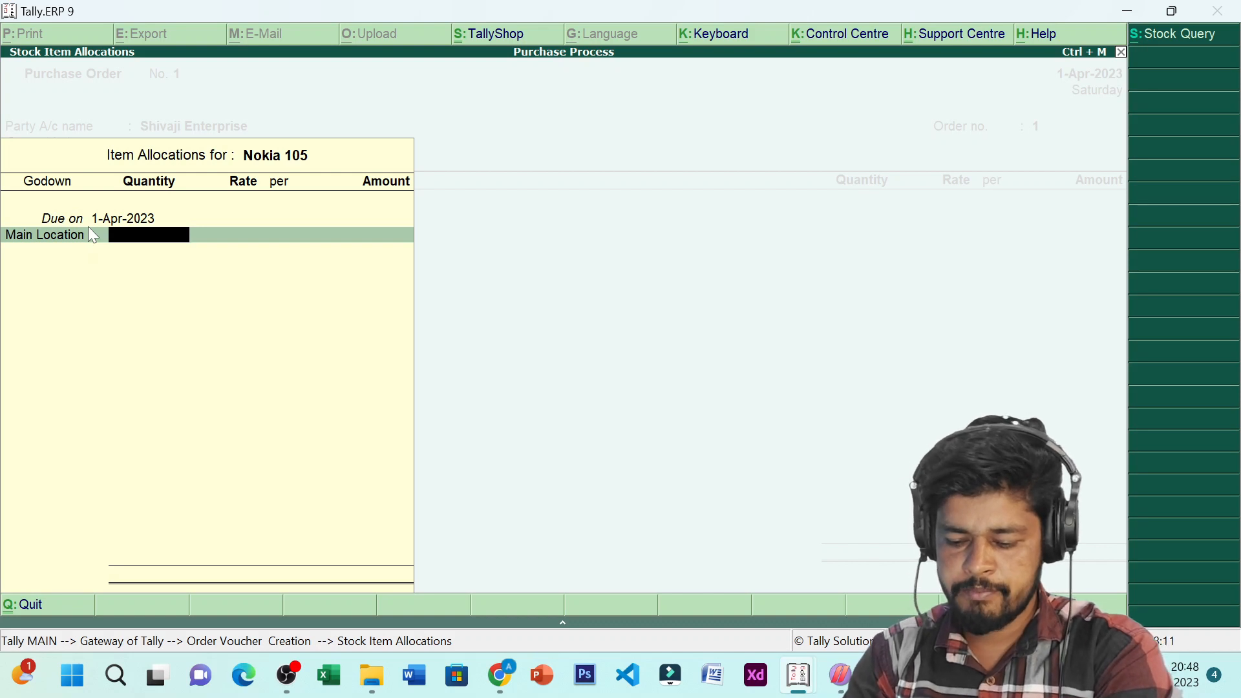
pyautogui.write('20')
pyautogui.press('Return')
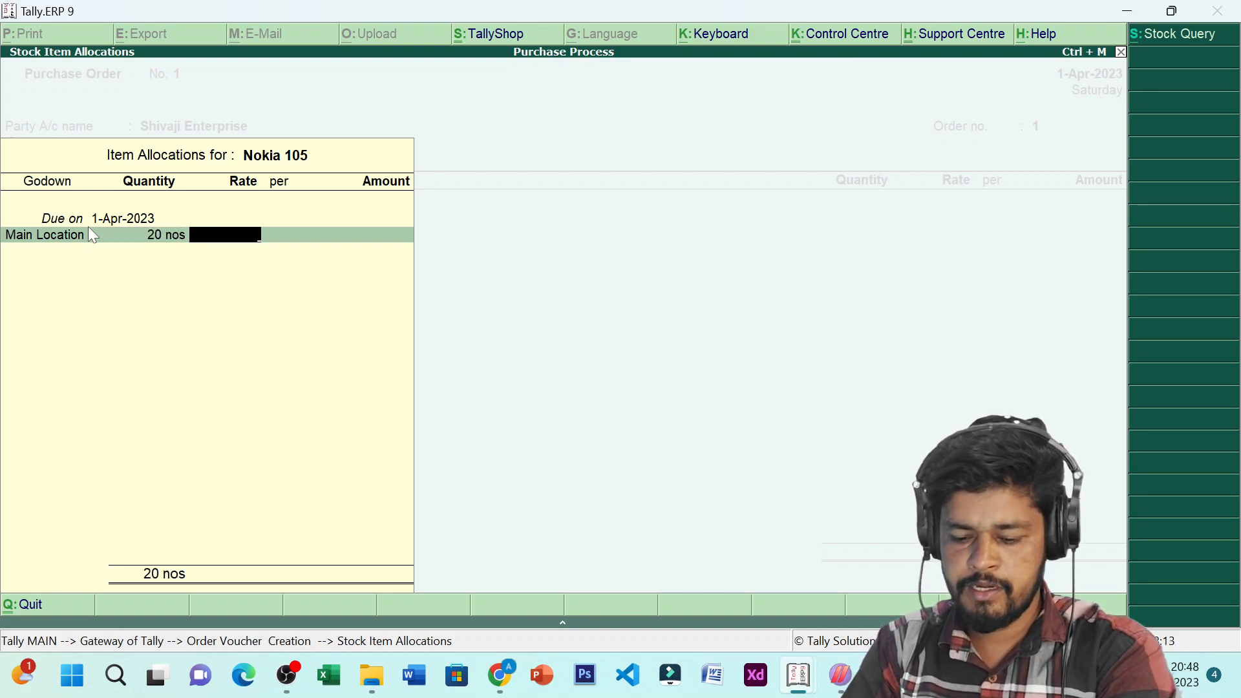
pyautogui.write('1200')
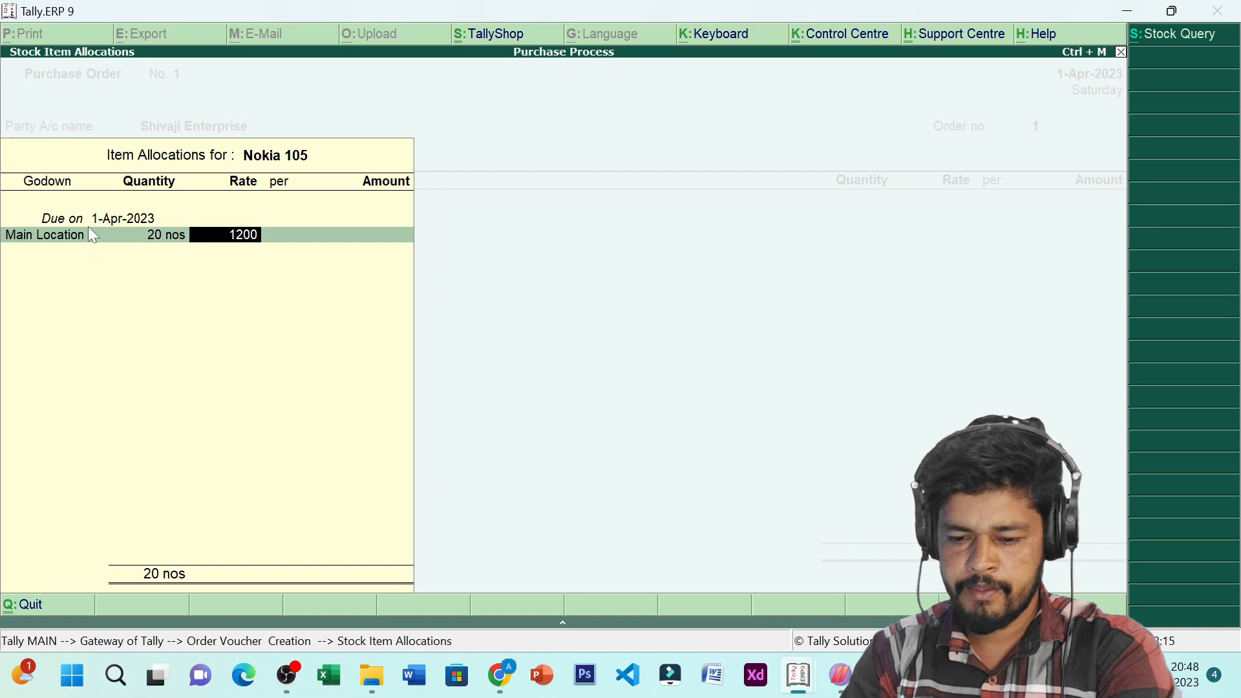
pyautogui.press('Return')
pyautogui.press('Return')
pyautogui.press('Return')
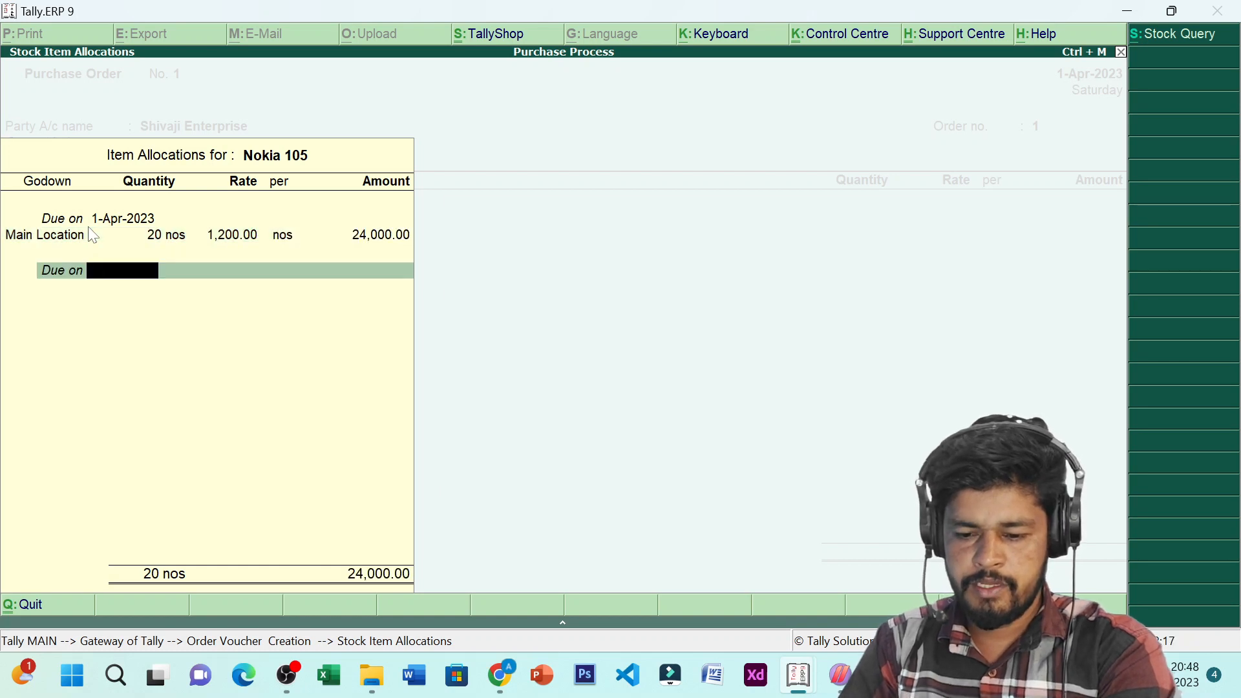
pyautogui.press('Return')
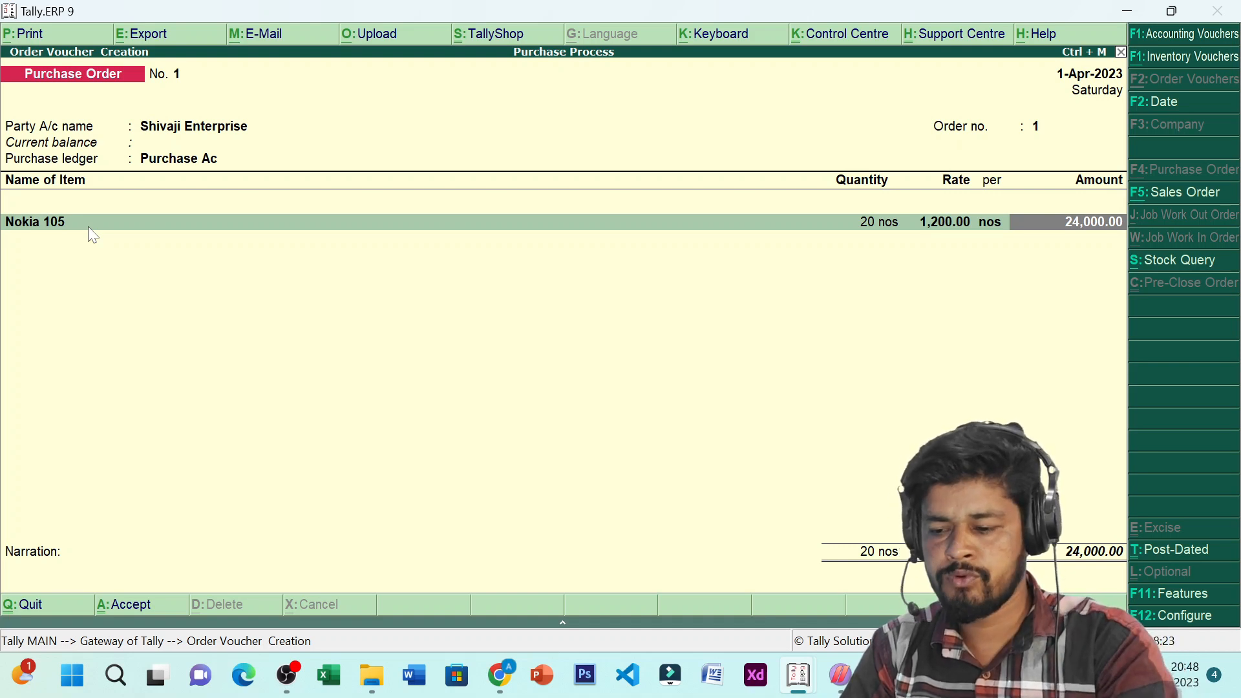
pyautogui.press('Return')
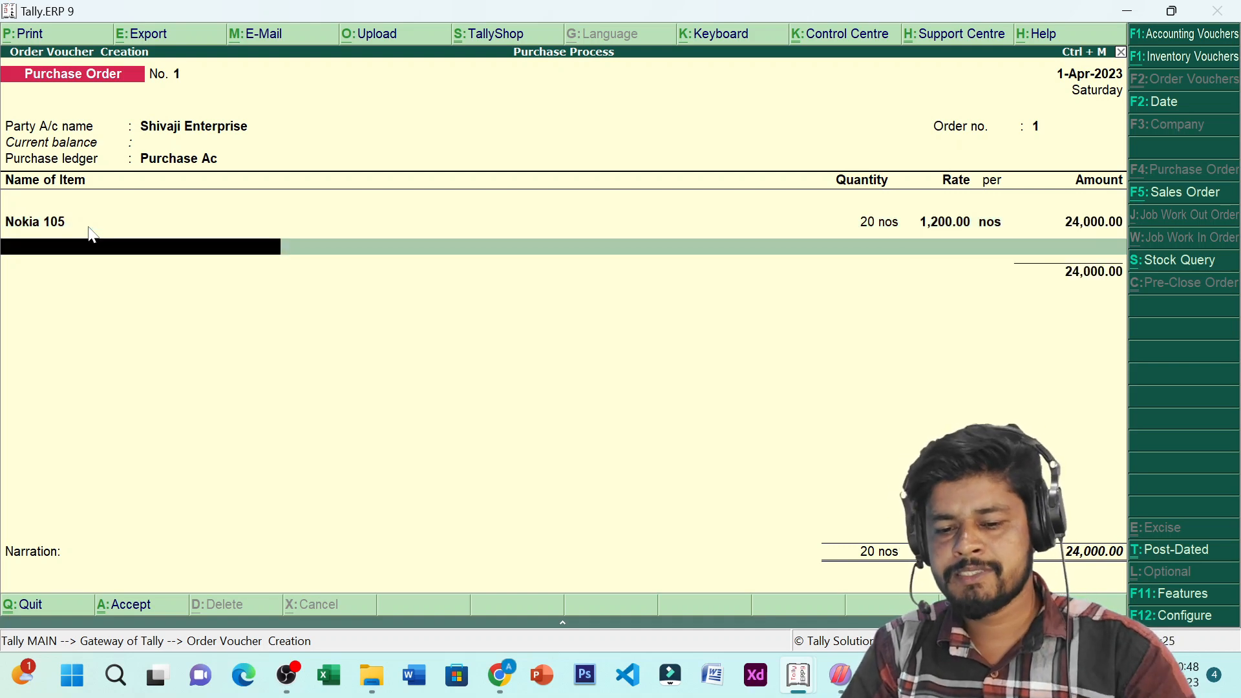
# - Start a new stock item for the order's second item line and name it Samsung B310, without an alias
pyautogui.hotkey('alt', 'c')
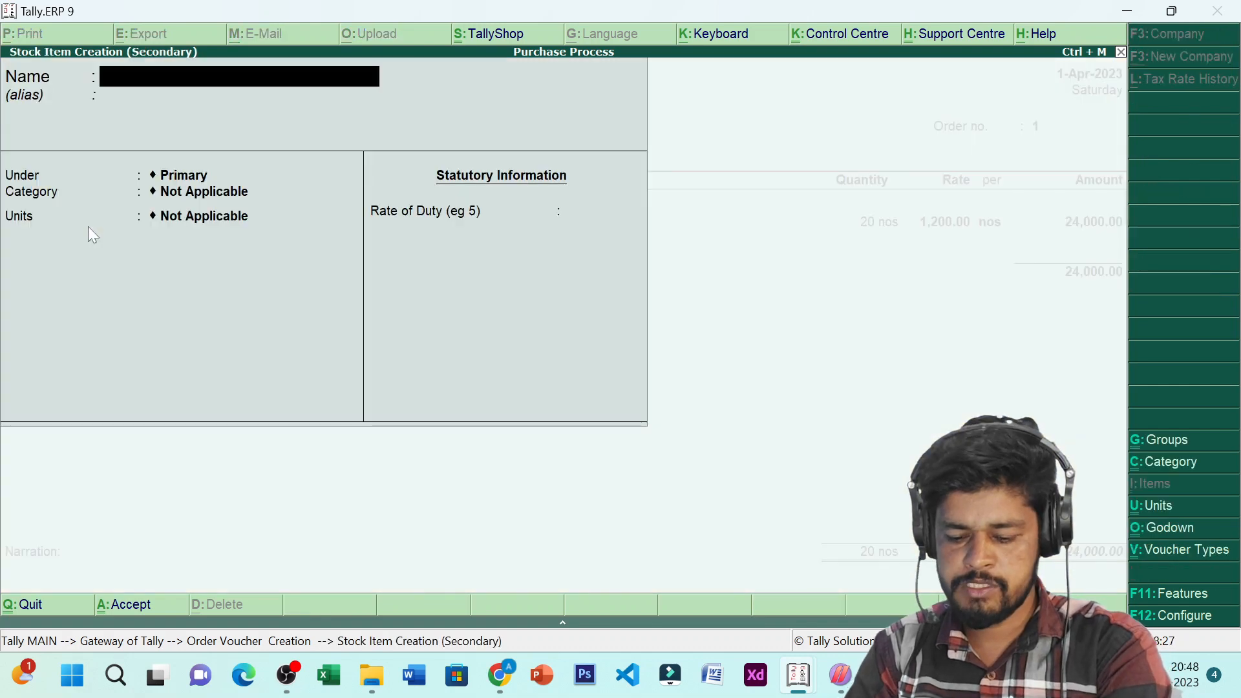
pyautogui.write('Samu')
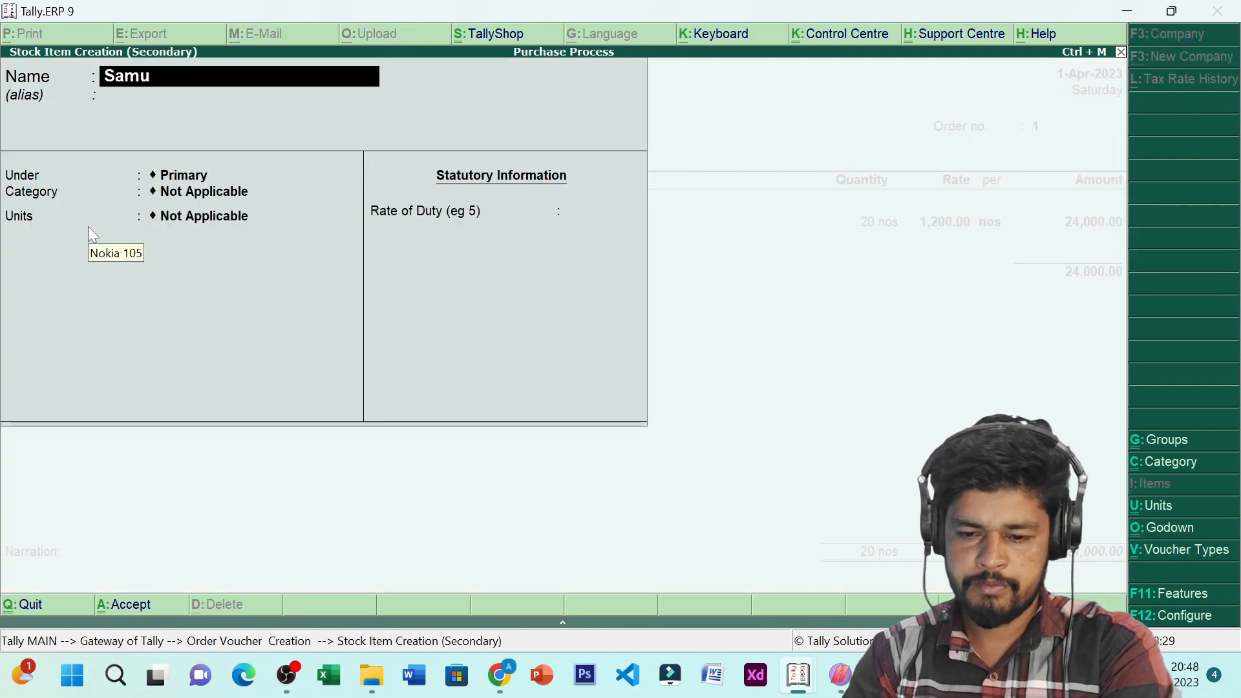
pyautogui.press('BackSpace')
pyautogui.write('sum')
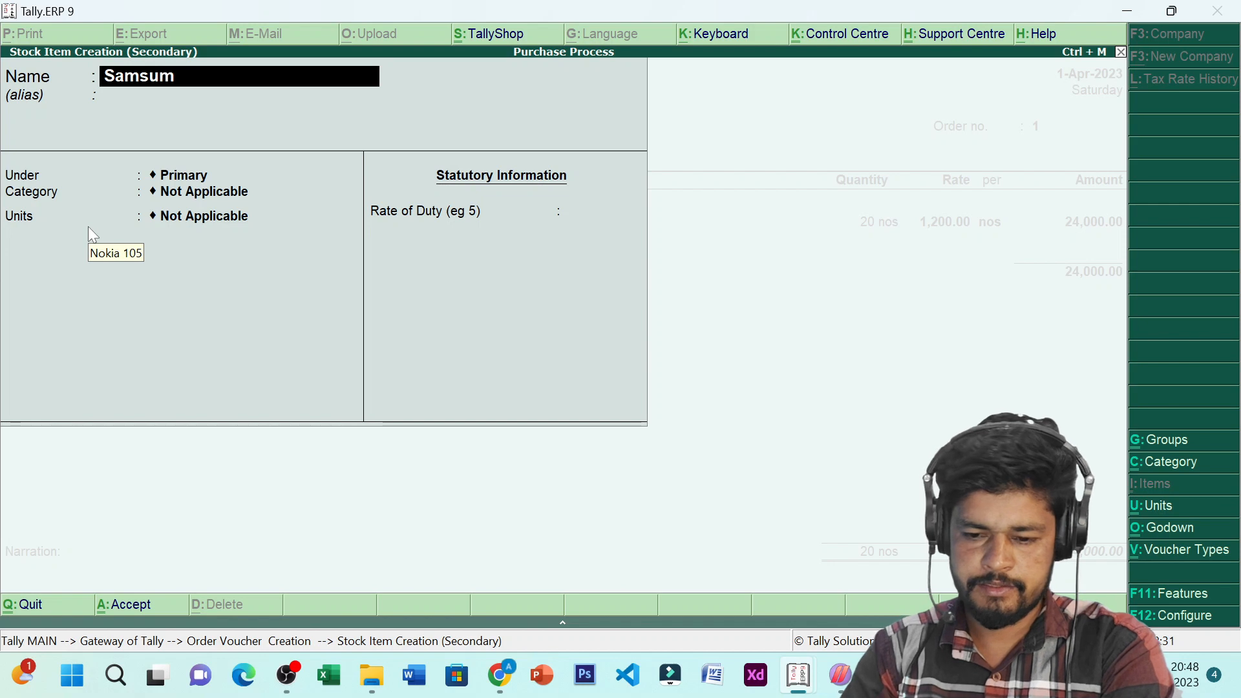
pyautogui.press('BackSpace')
pyautogui.write('ng')
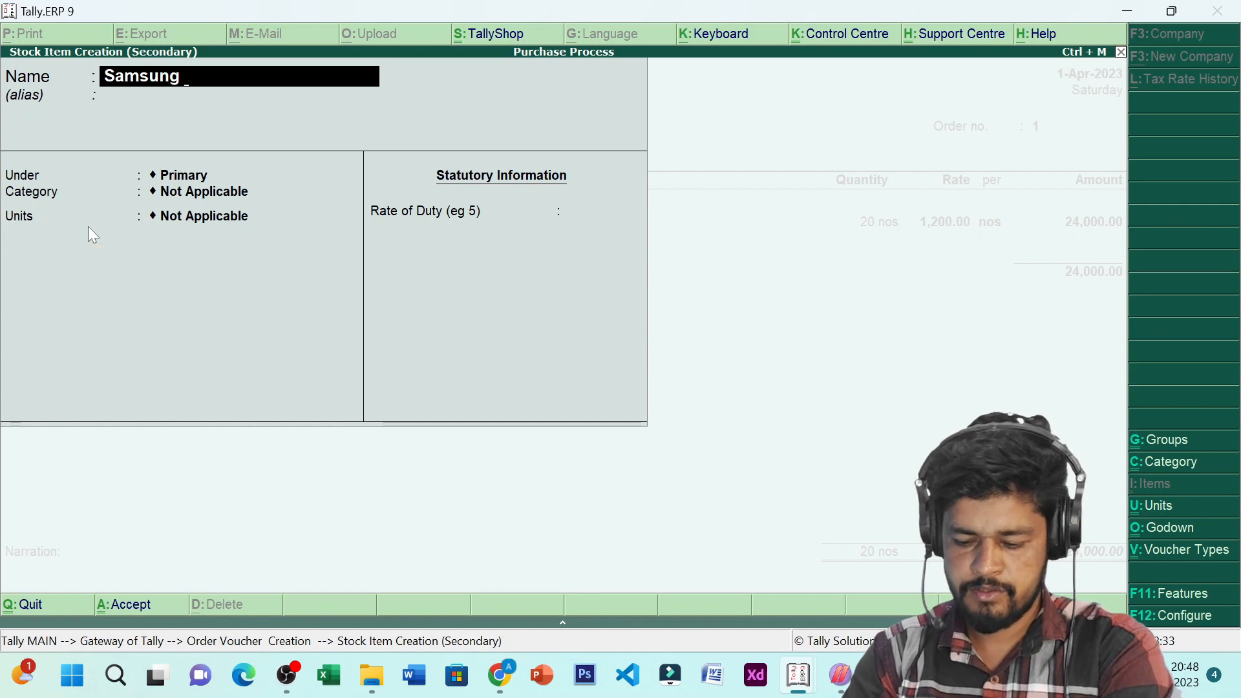
pyautogui.write(' B310')
pyautogui.press('Return')
pyautogui.press('Return')
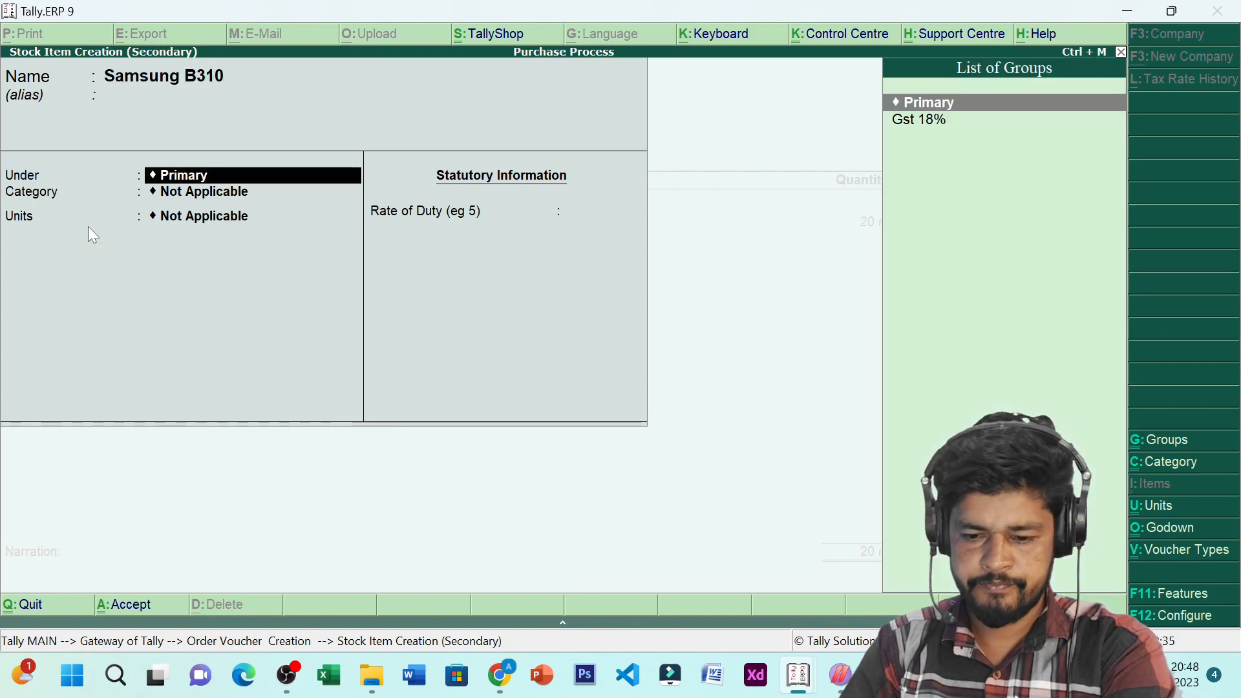
# - Assign Samsung B310 to group Gst 18%, category Phone and unit nos, and save the item with the duty rate blank
pyautogui.press('Down')
pyautogui.press('Return')
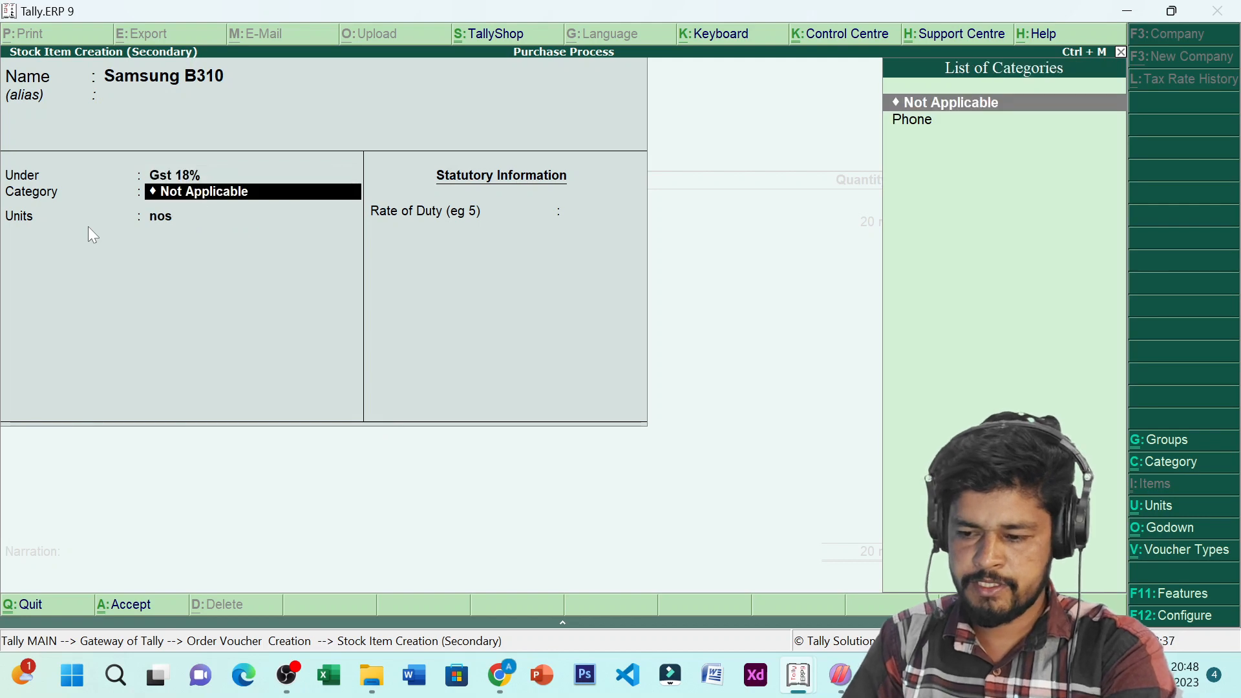
pyautogui.press('Down')
pyautogui.press('Return')
pyautogui.press('Down')
pyautogui.press('Return')
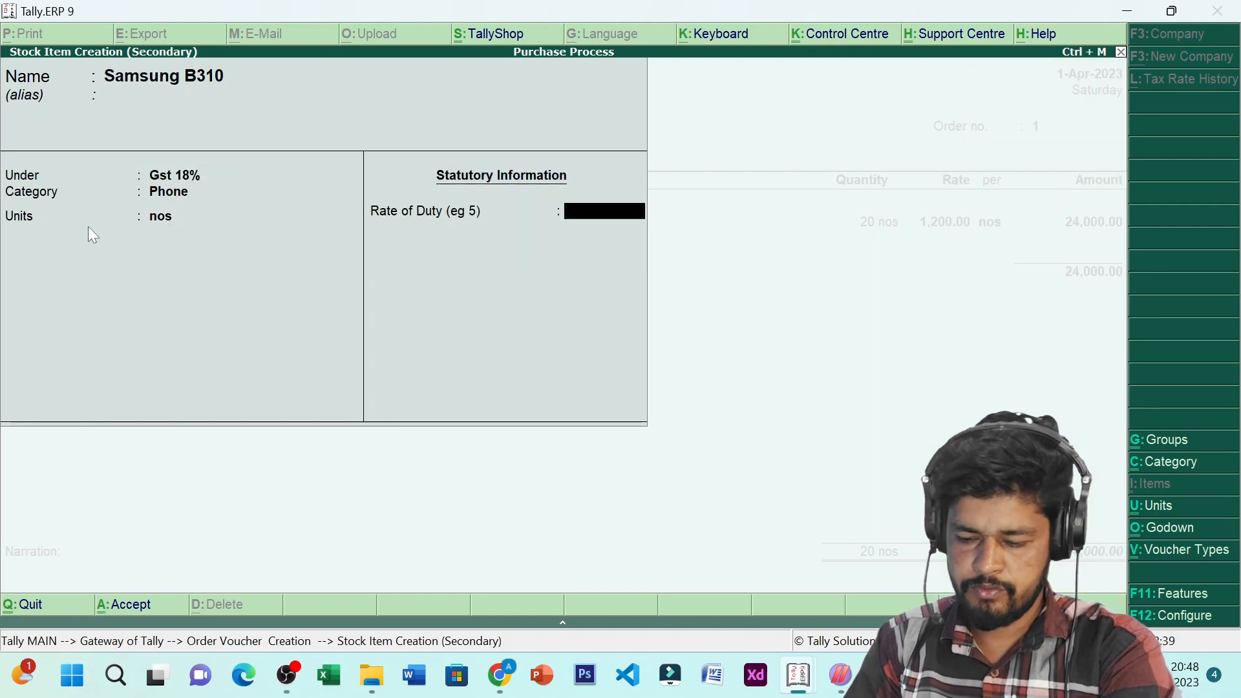
pyautogui.press('Return')
pyautogui.press('Return')
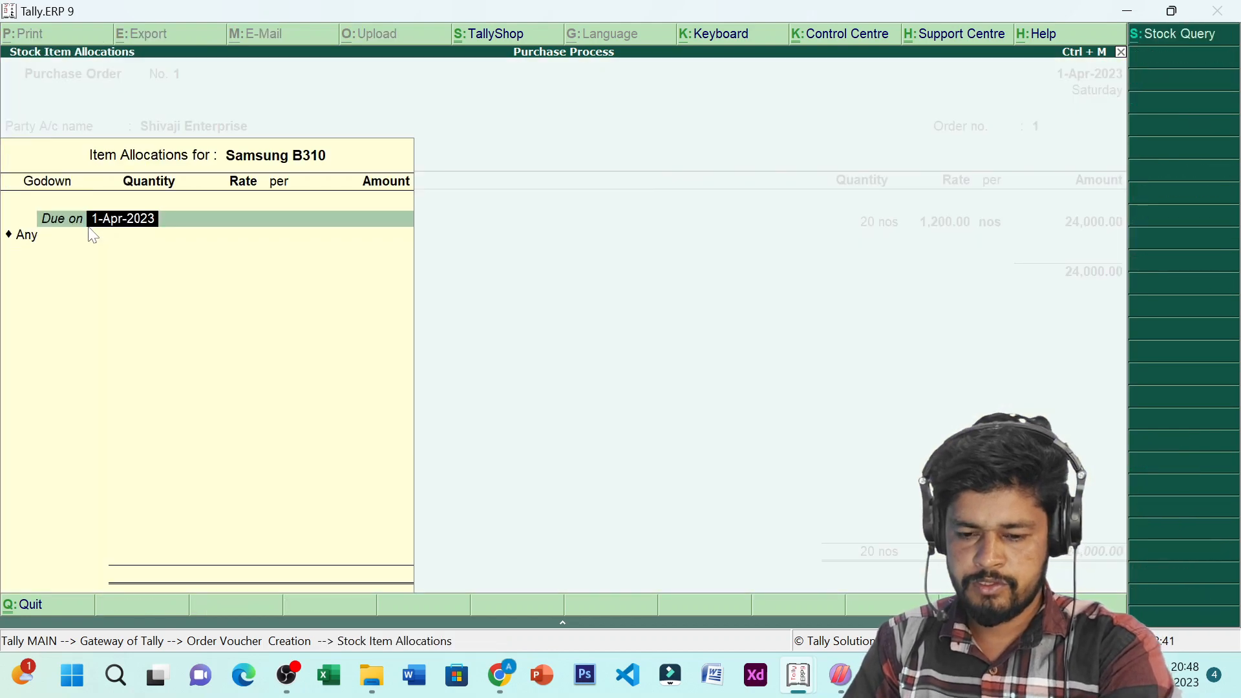
# - Allocate 20 nos of Samsung B310 to Main Location at a rate of 1503, due on 1-Apr-2023, and end the order's item list
pyautogui.press('Return')
pyautogui.press('Return')
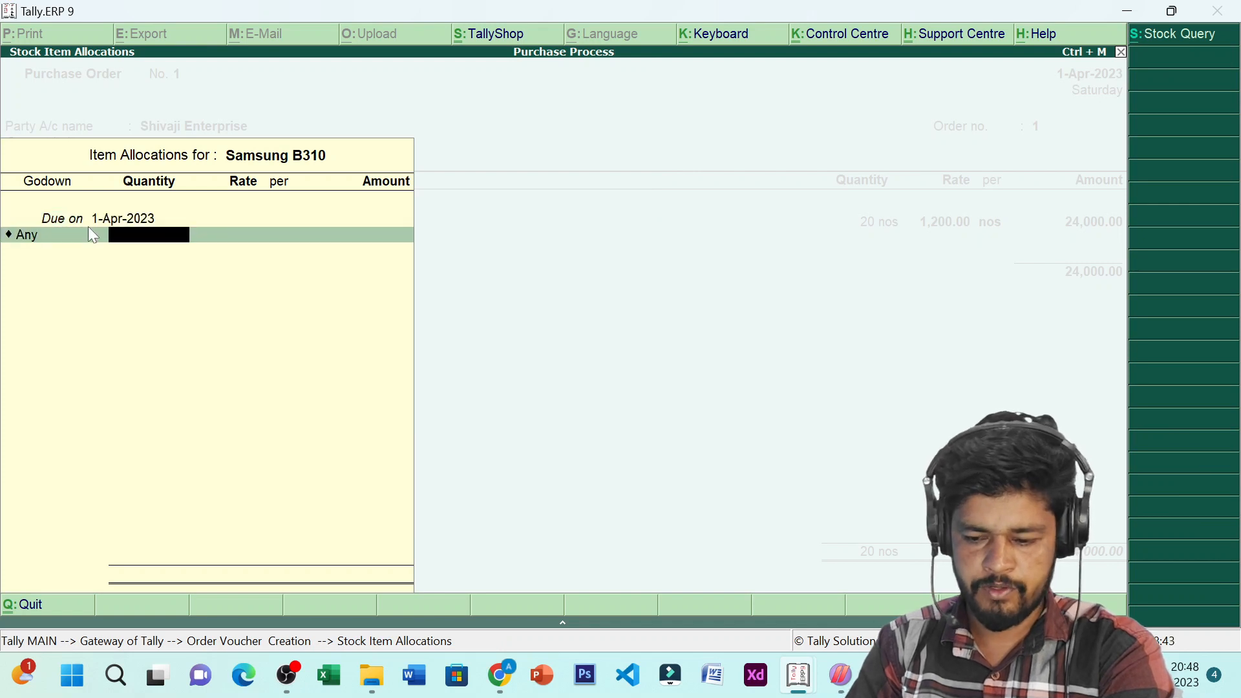
pyautogui.press('BackSpace')
pyautogui.press('Down')
pyautogui.press('Return')
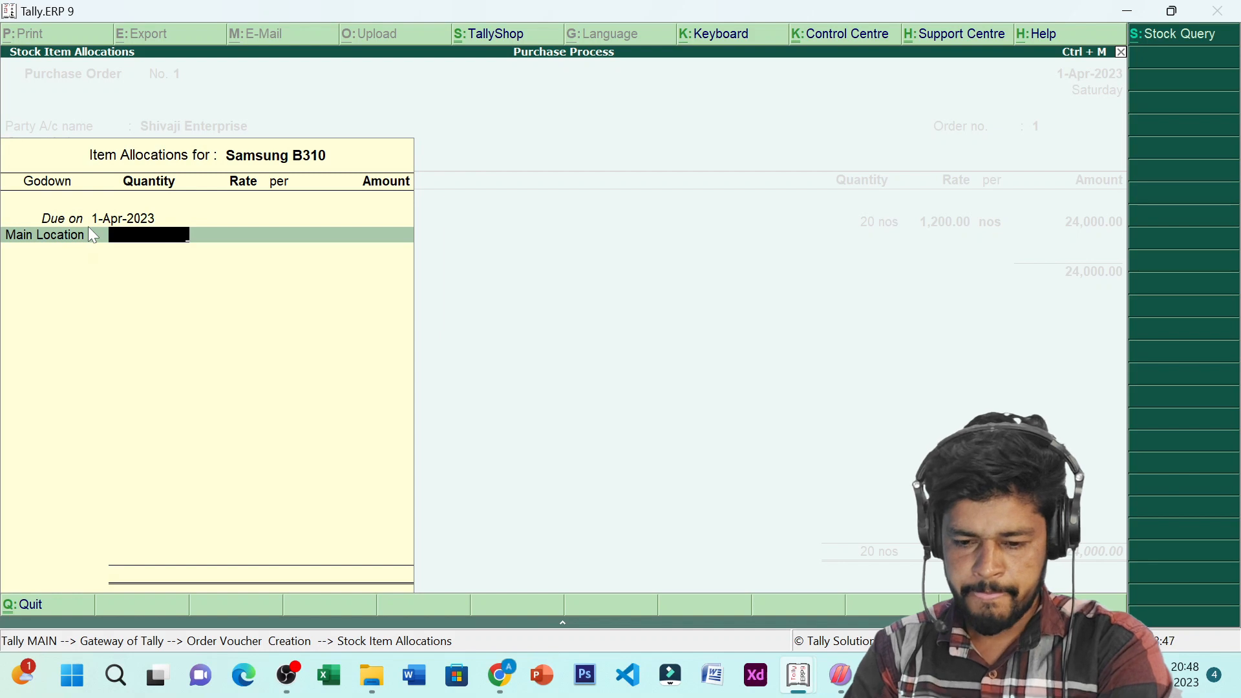
pyautogui.write('20')
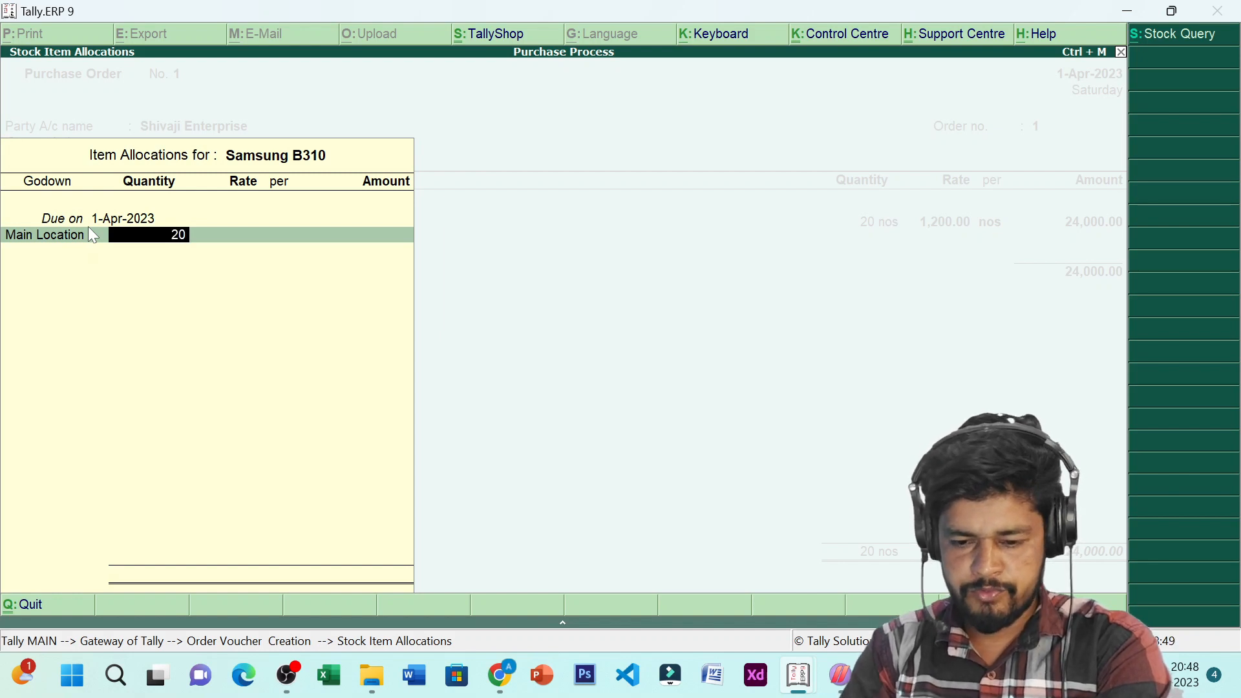
pyautogui.press('Return')
pyautogui.write('1503')
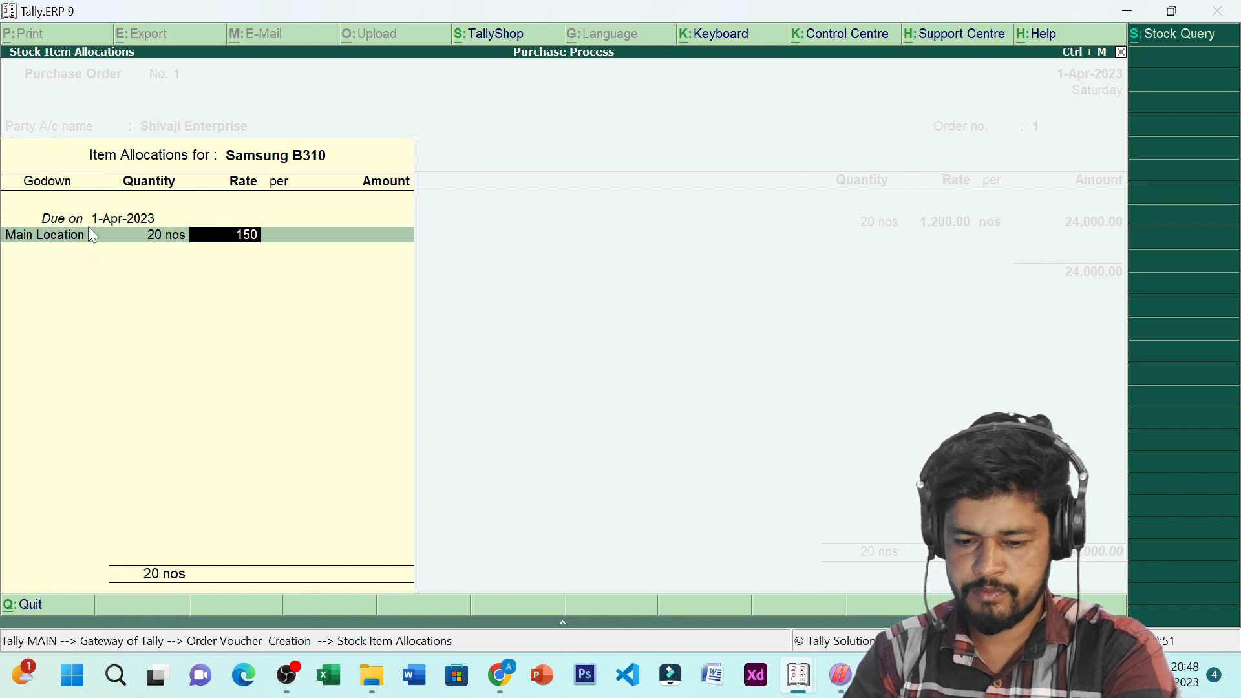
pyautogui.press('Return')
pyautogui.press('Return')
pyautogui.press('Return')
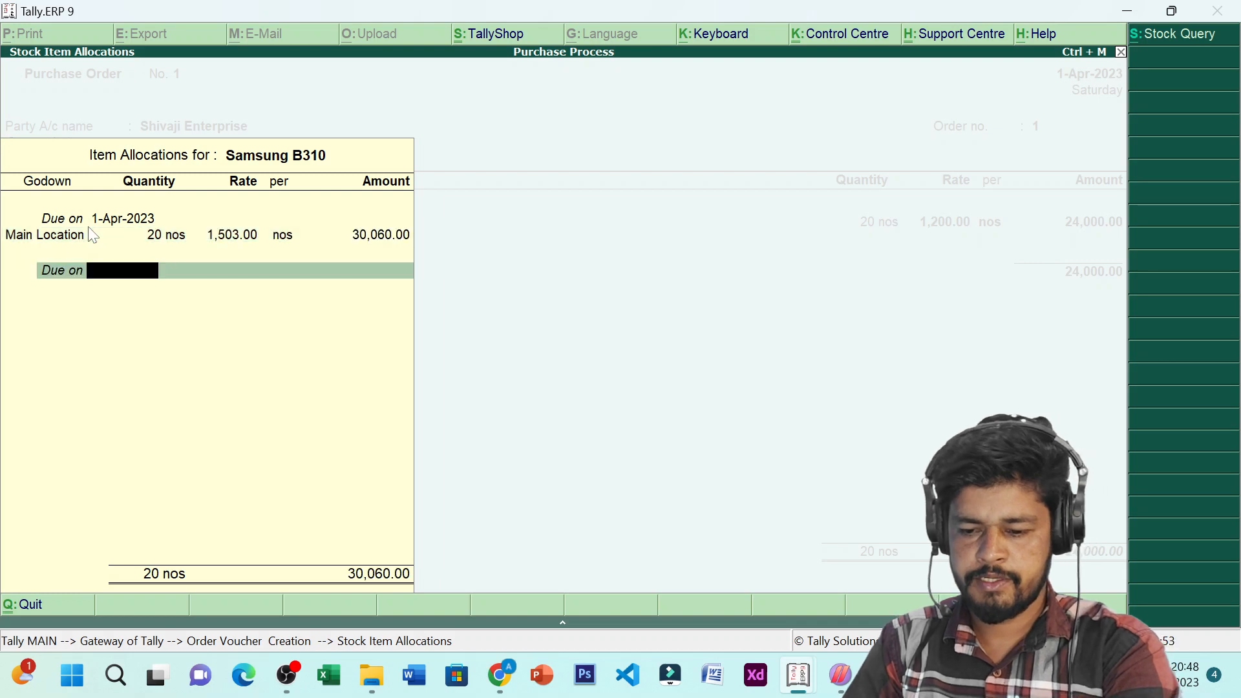
pyautogui.press('Return')
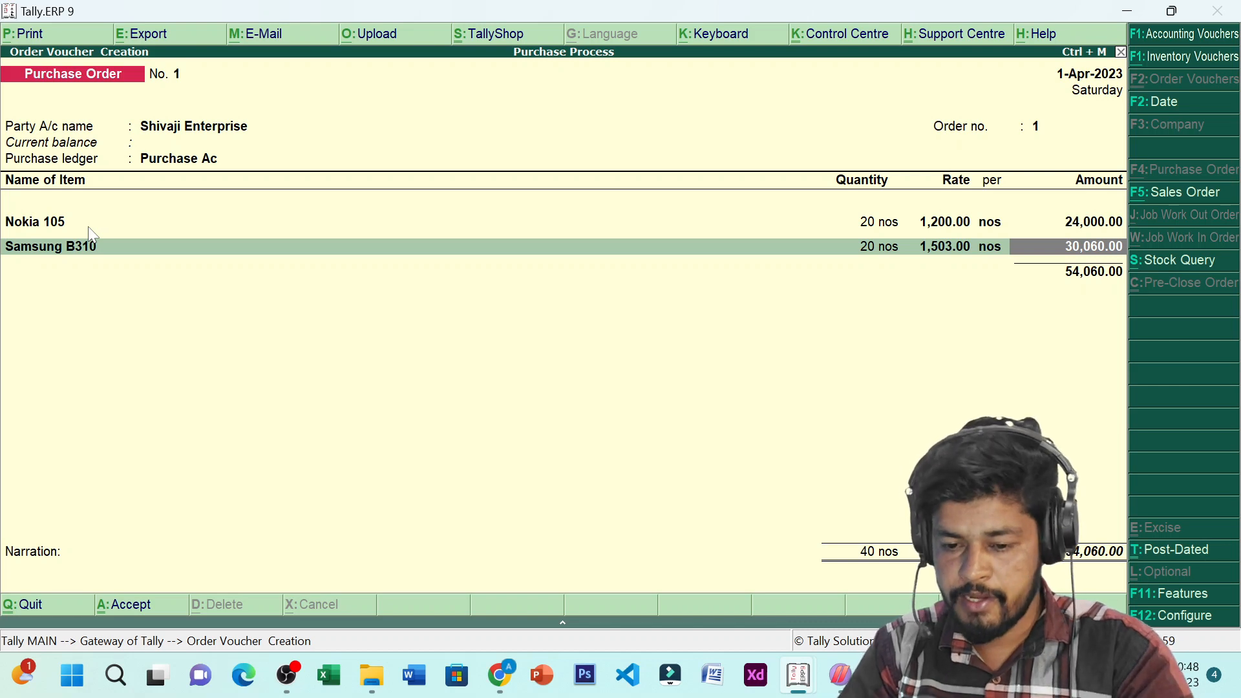
pyautogui.press('Return')
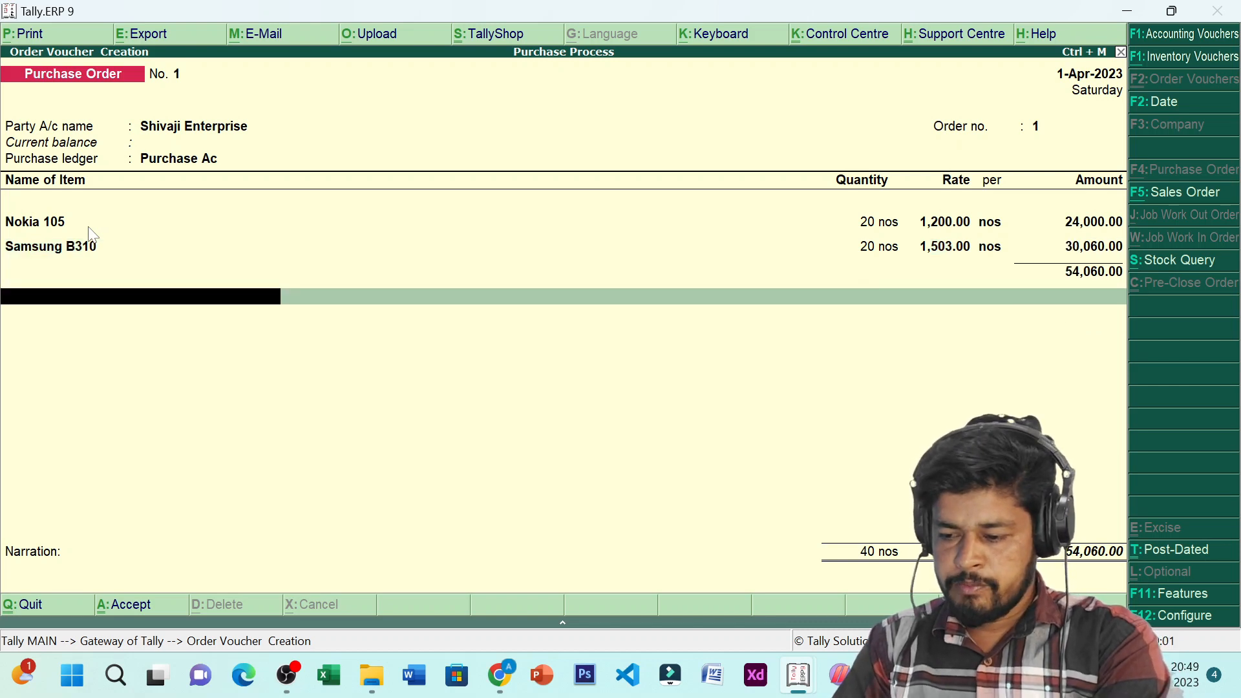
pyautogui.press('Return')
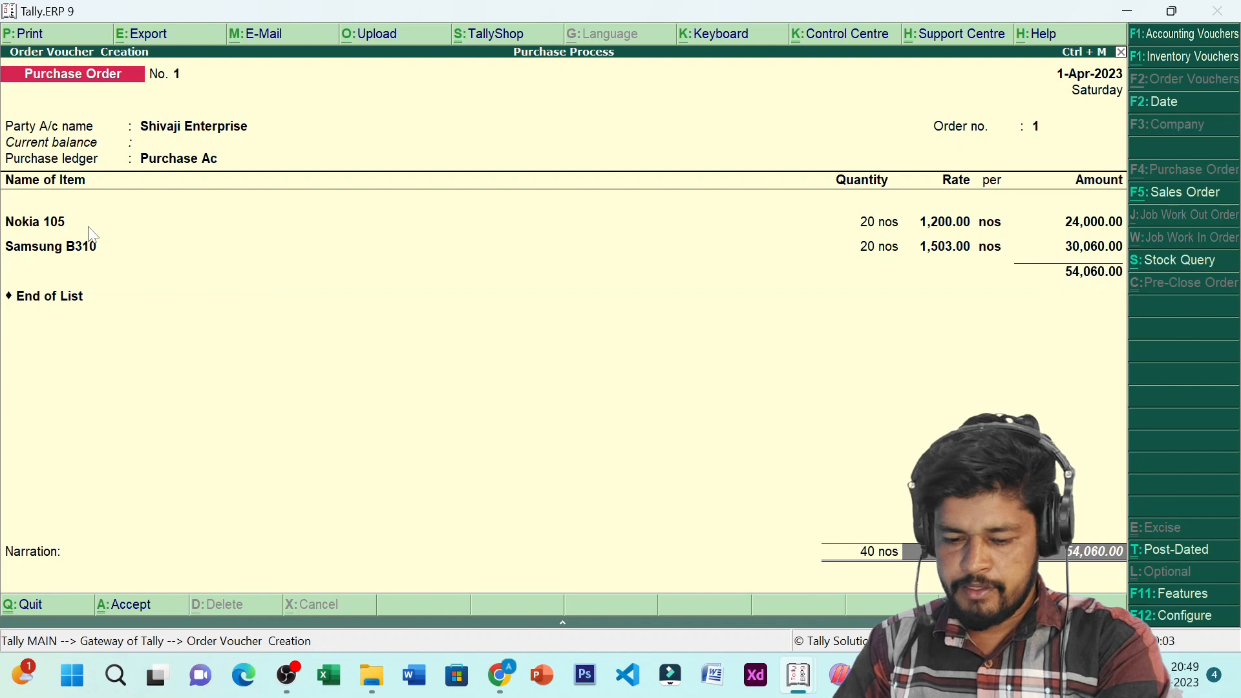
# - Leave the purchase order's narration blank, save the voucher and return to the Gateway of Tally
pyautogui.press('Return')
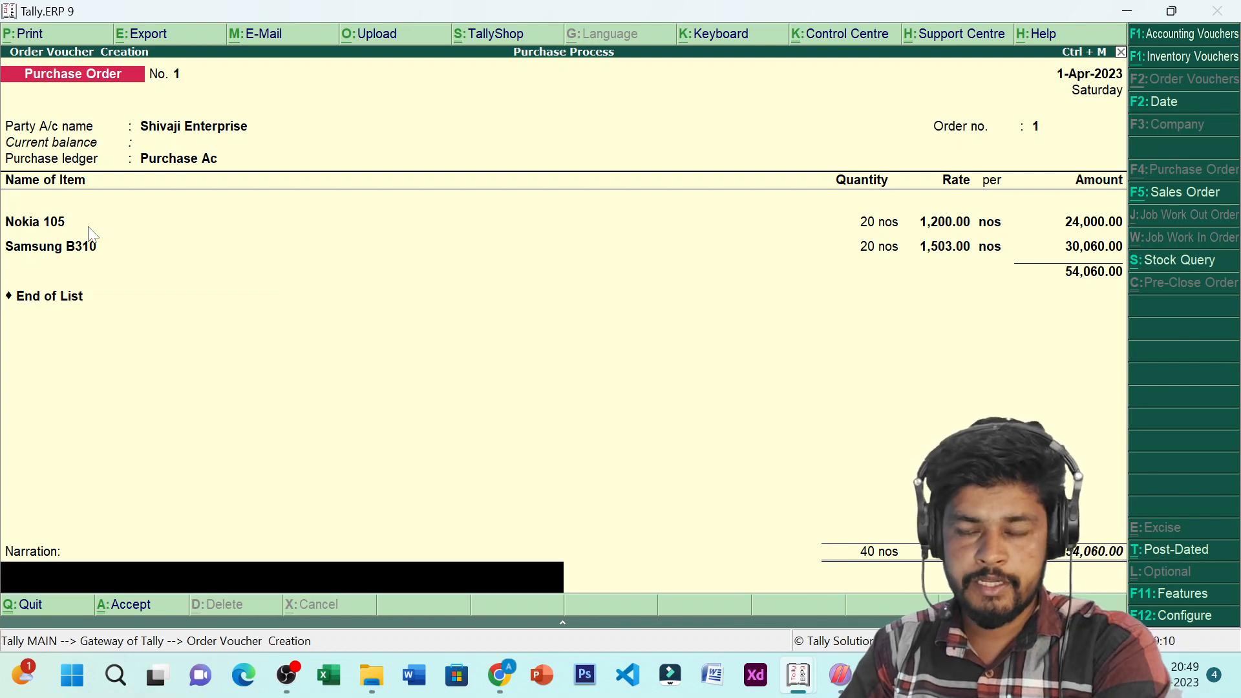
pyautogui.press('Return')
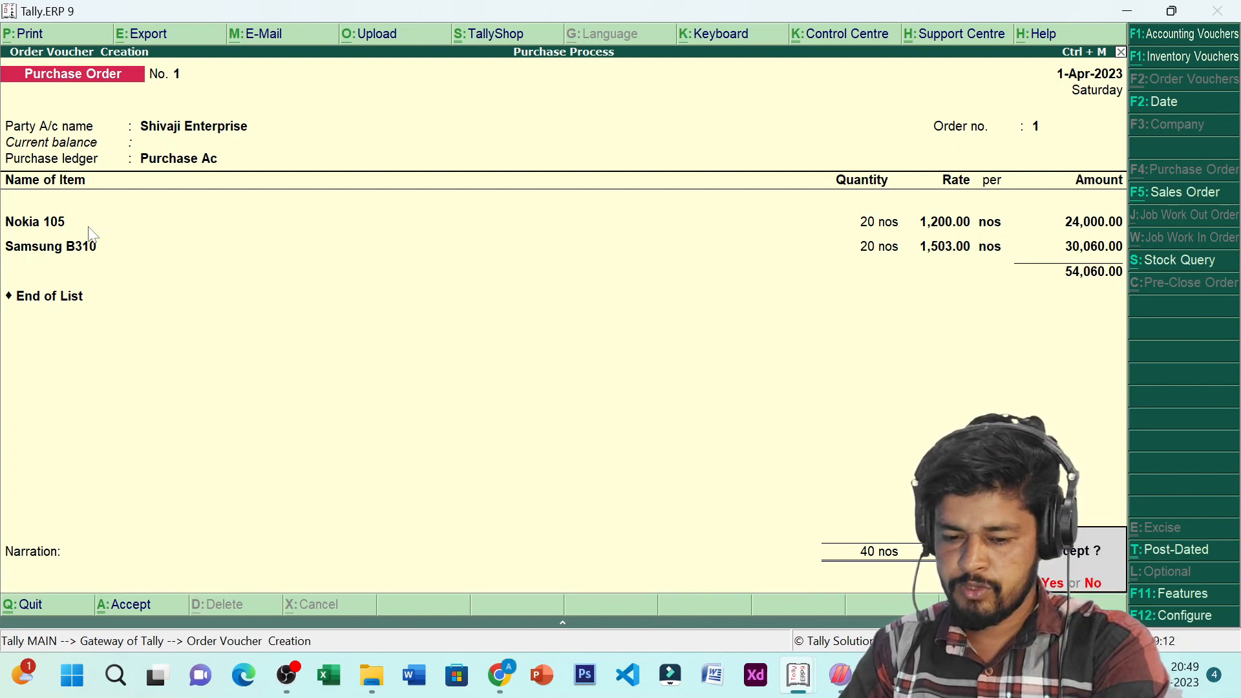
pyautogui.press('Return')
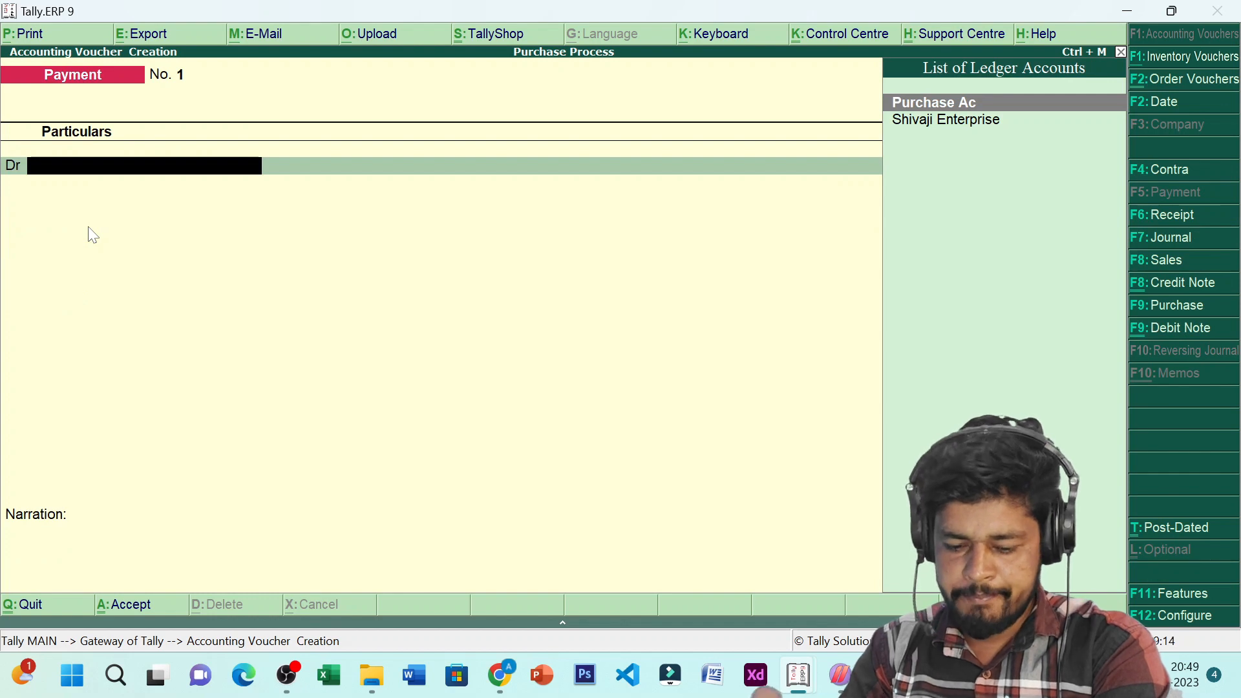
pyautogui.press('y')
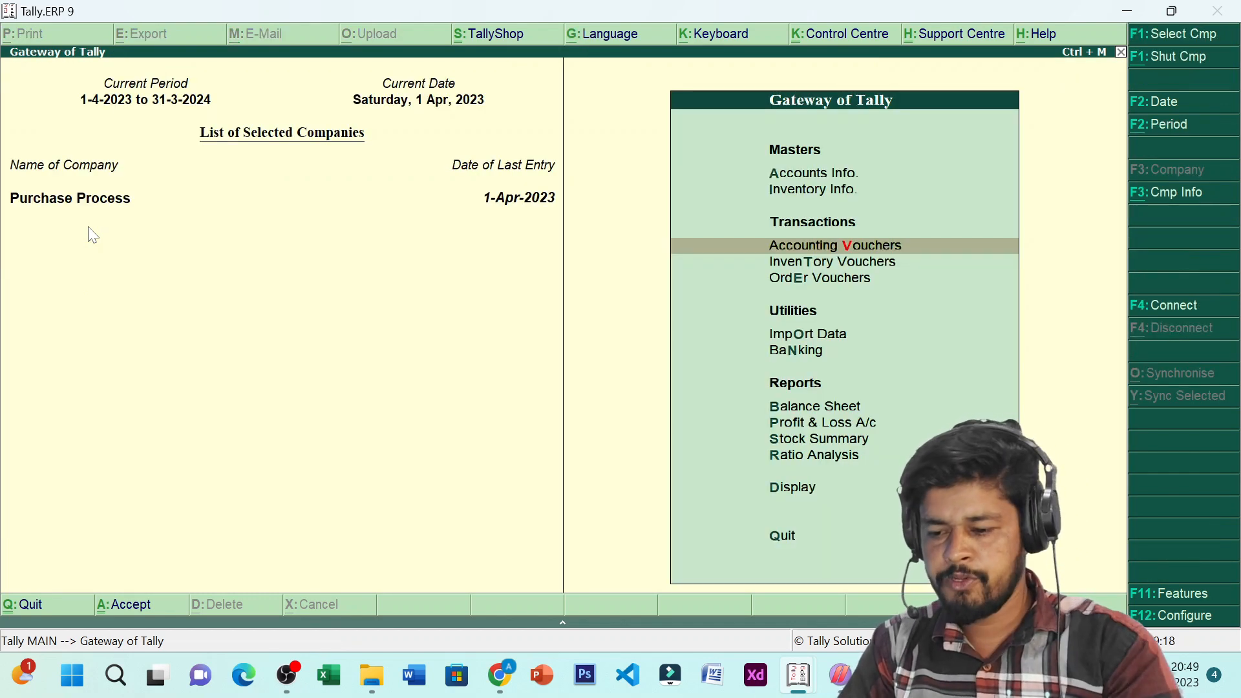
# - Check the Stock Summary report for the company after the purchase order entry and close it again
pyautogui.press('Down')
pyautogui.press('Down')
pyautogui.press('Down')
pyautogui.press('Down')
pyautogui.press('Down')
pyautogui.press('Down')
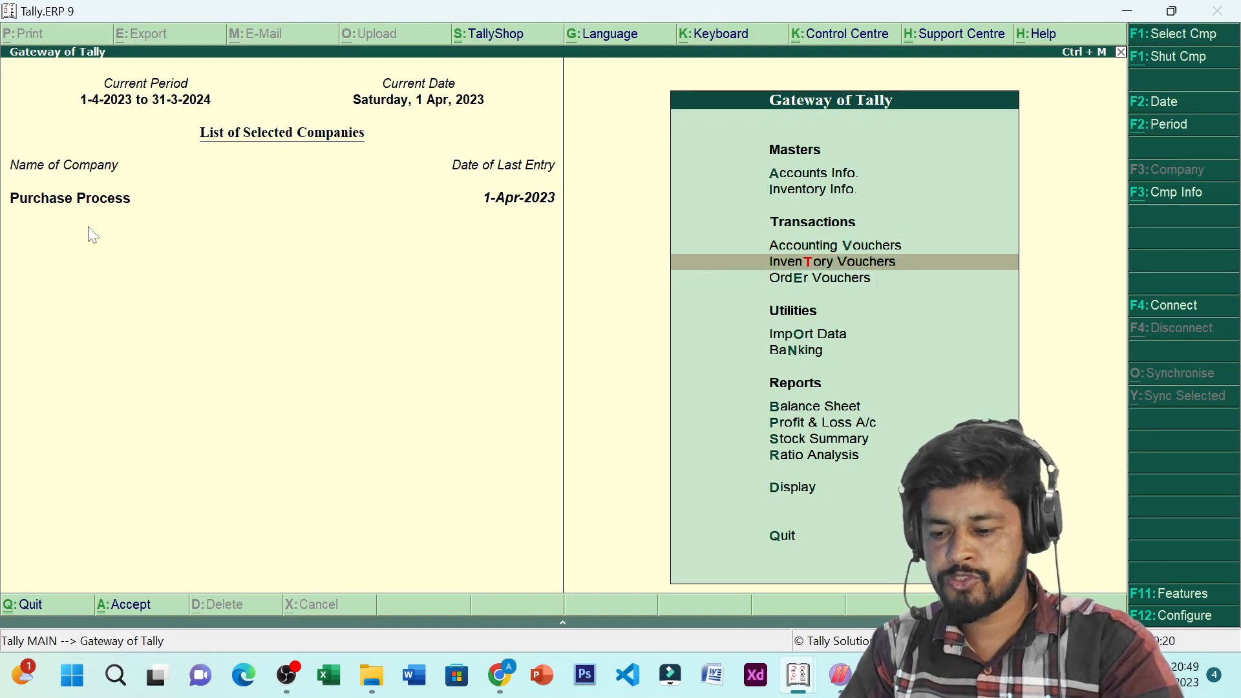
pyautogui.press('Down')
pyautogui.press('Return')
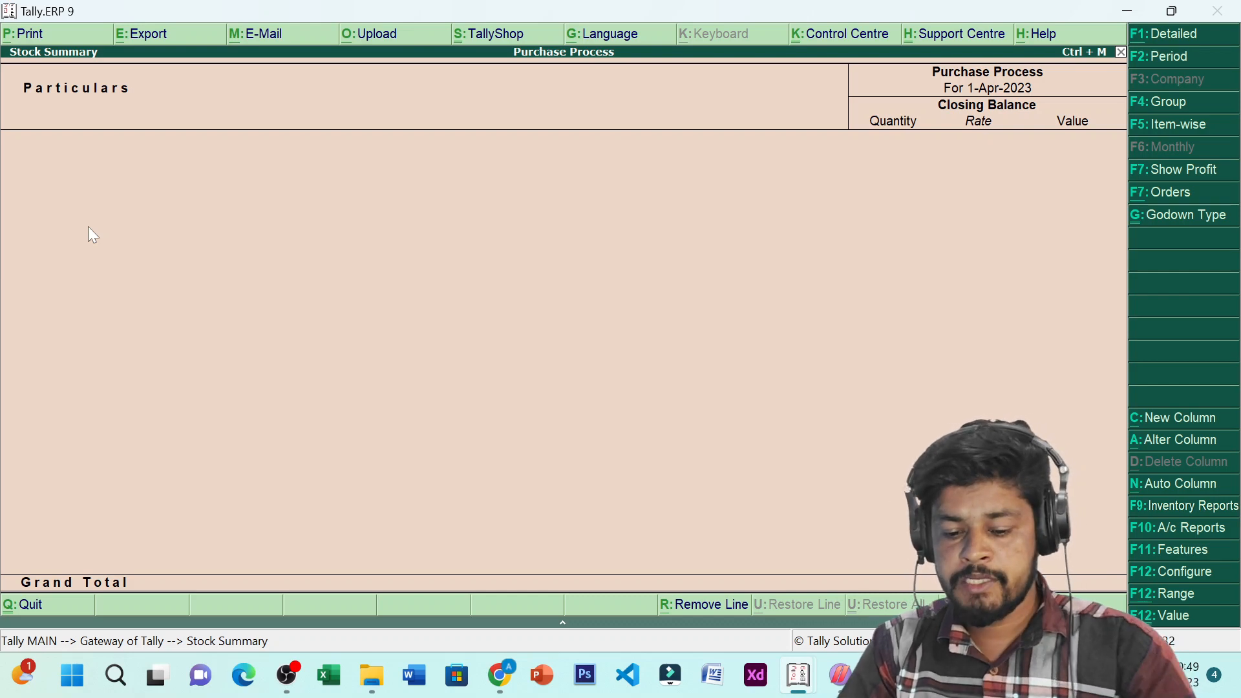
pyautogui.press('Escape')
pyautogui.press('Up')
pyautogui.press('Up')
pyautogui.press('Up')
pyautogui.press('Up')
pyautogui.press('Up')
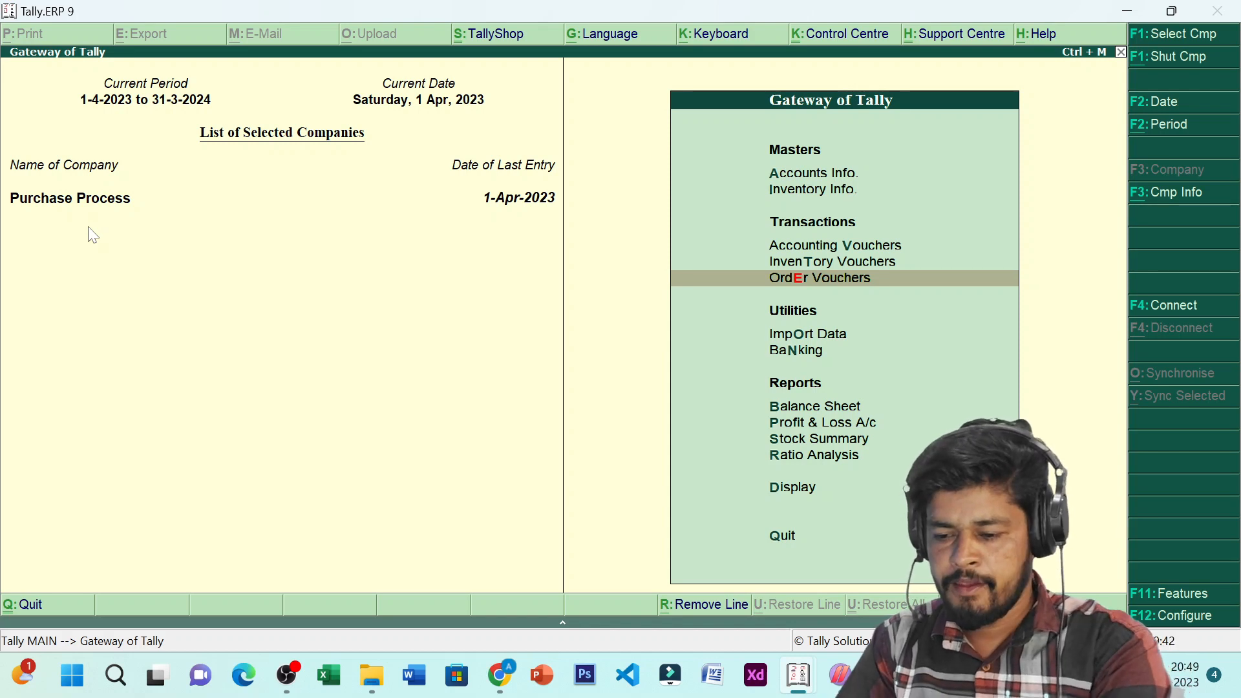
# - Open the Statements of Inventory among the display reports
pyautogui.press('Down')
pyautogui.press('Down')
pyautogui.press('Down')
pyautogui.press('Down')
pyautogui.press('Down')
pyautogui.press('Down')
pyautogui.press('Down')
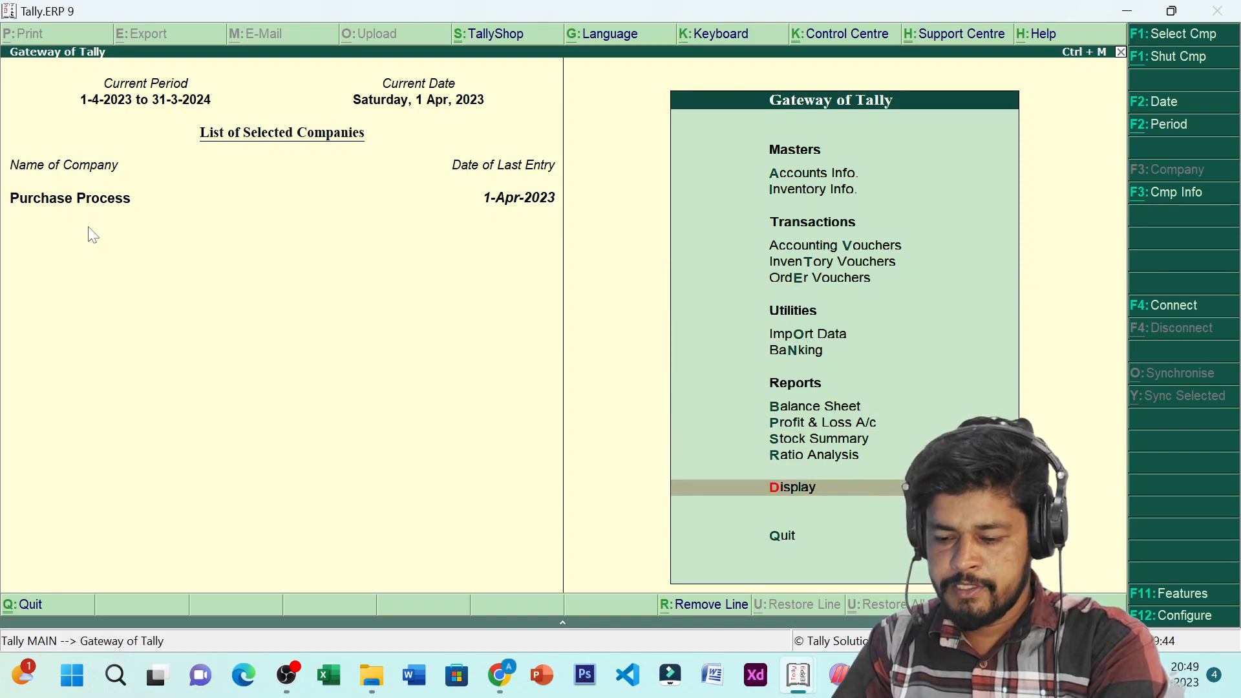
pyautogui.press('Return')
pyautogui.press('Down')
pyautogui.press('Down')
pyautogui.press('Down')
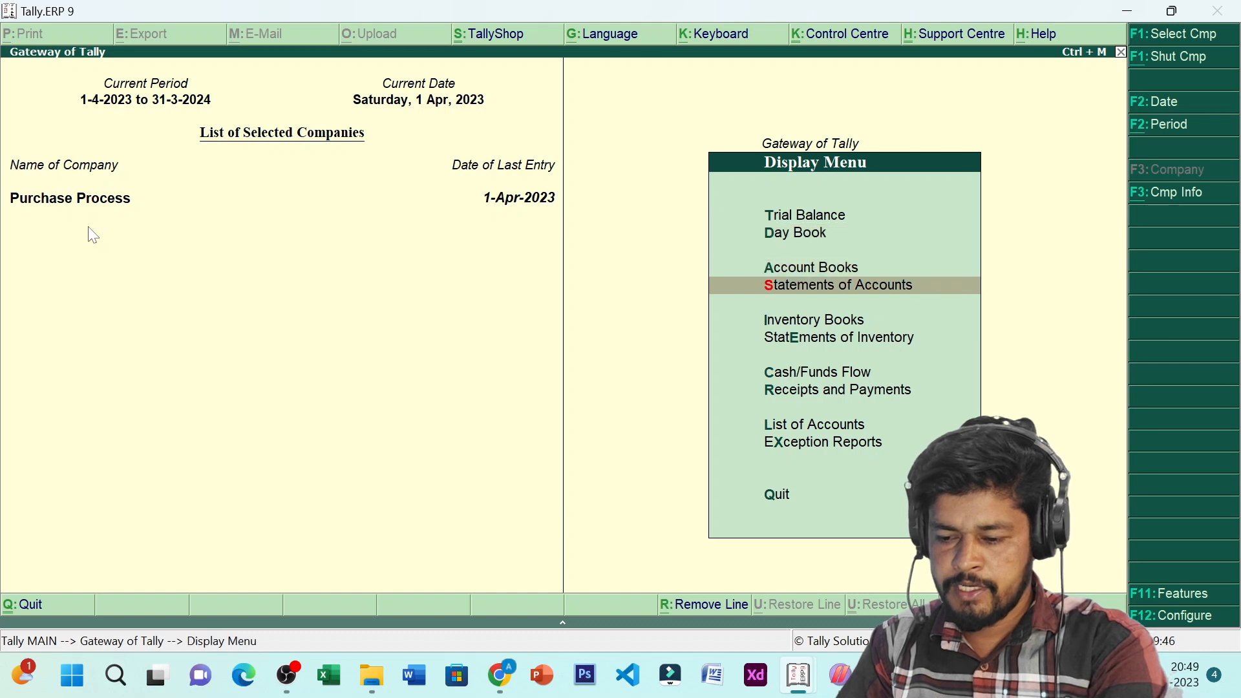
pyautogui.press('Down')
pyautogui.press('Down')
pyautogui.press('Return')
# - View the Purchase Order Outstandings report for all orders
pyautogui.press('Down')
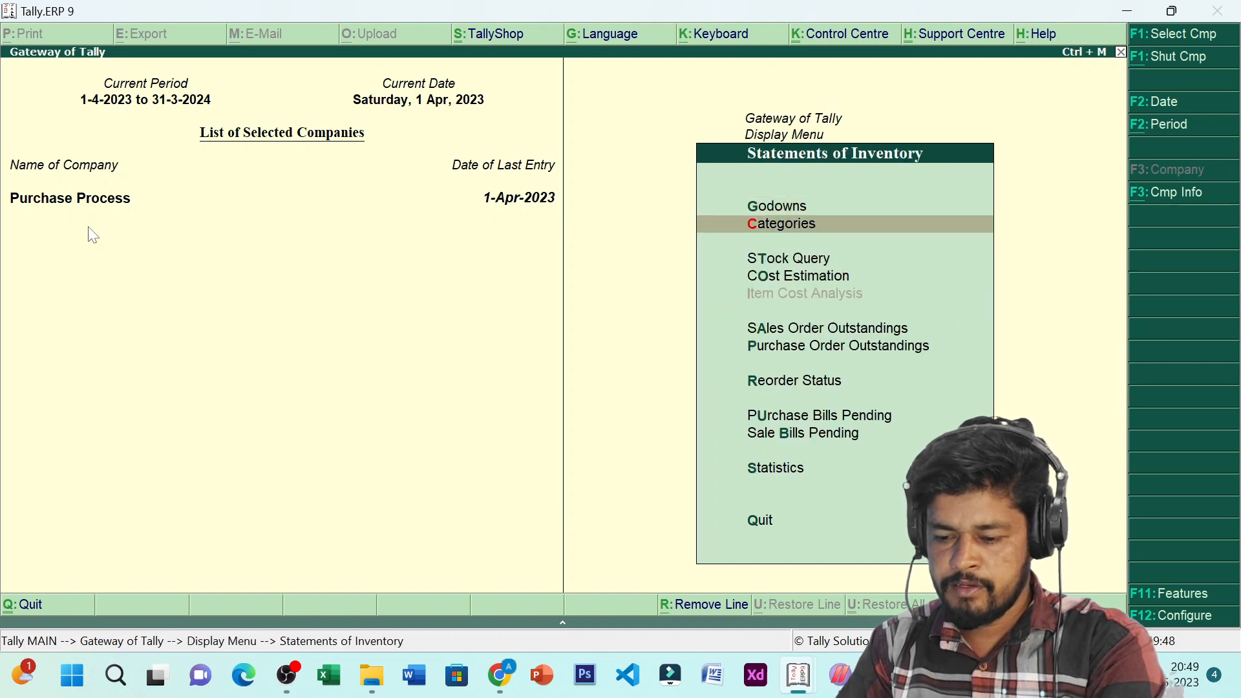
pyautogui.press('Down')
pyautogui.press('Down')
pyautogui.press('Down')
pyautogui.press('Down')
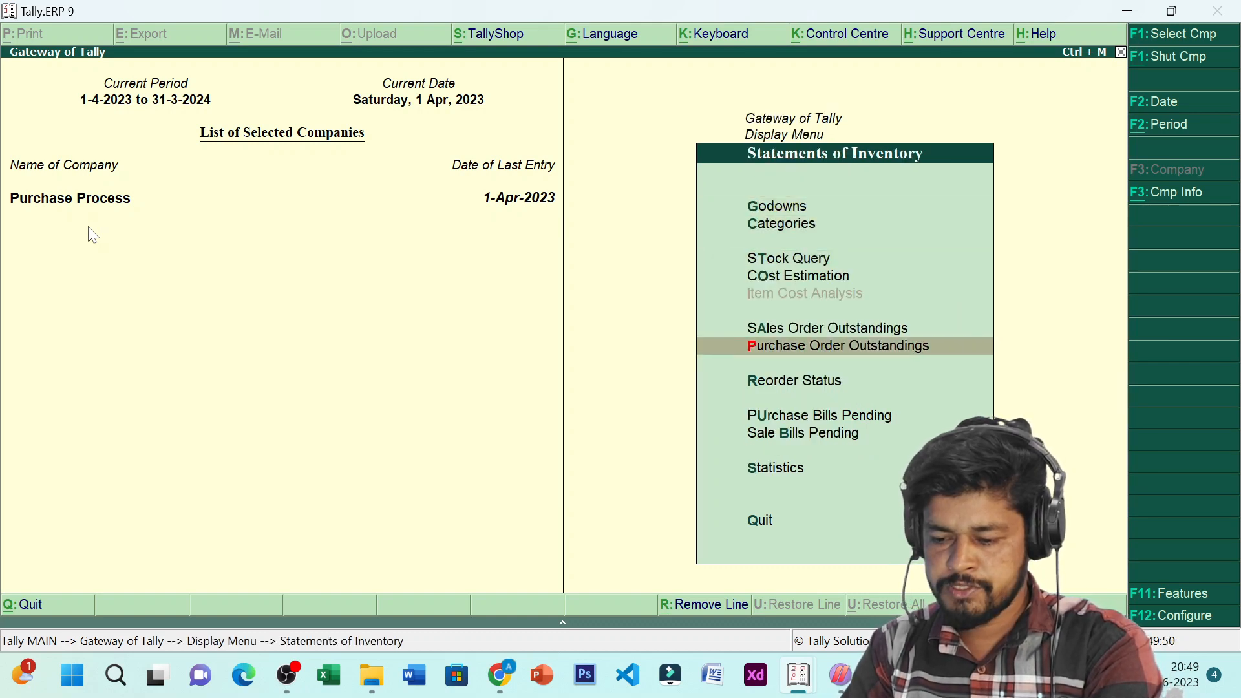
pyautogui.press('Return')
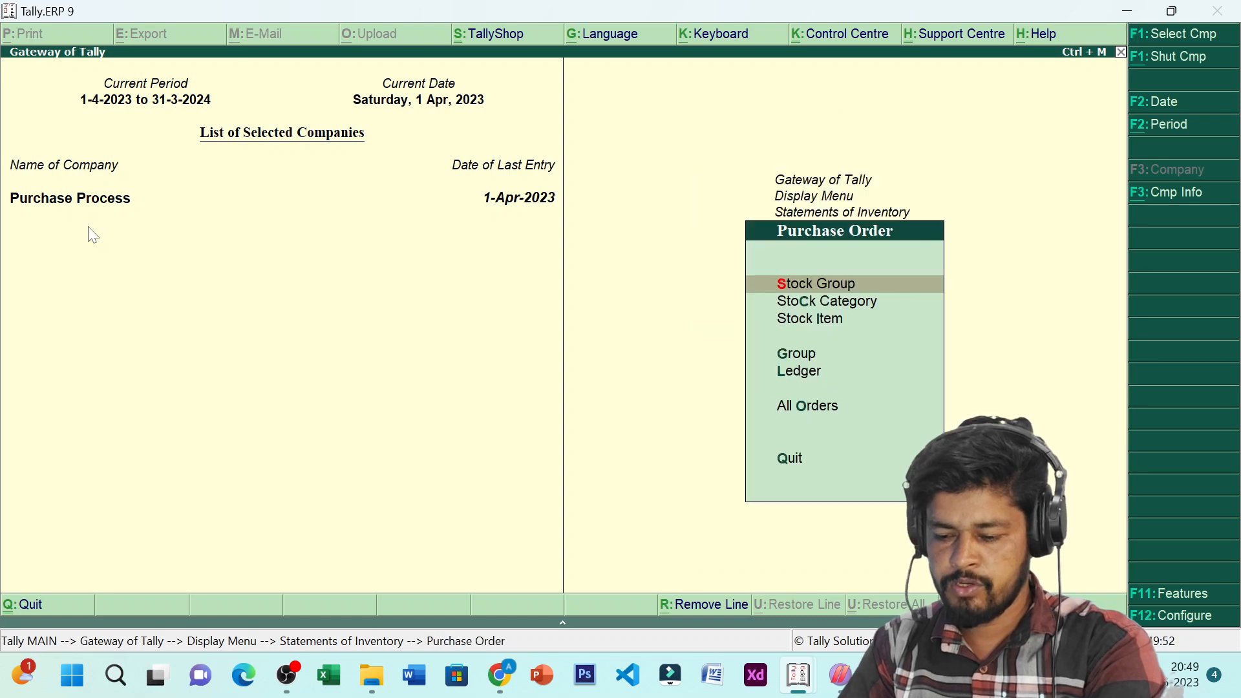
pyautogui.press('Down')
pyautogui.press('Down')
pyautogui.press('Down')
pyautogui.press('Down')
pyautogui.press('Down')
pyautogui.press('Return')
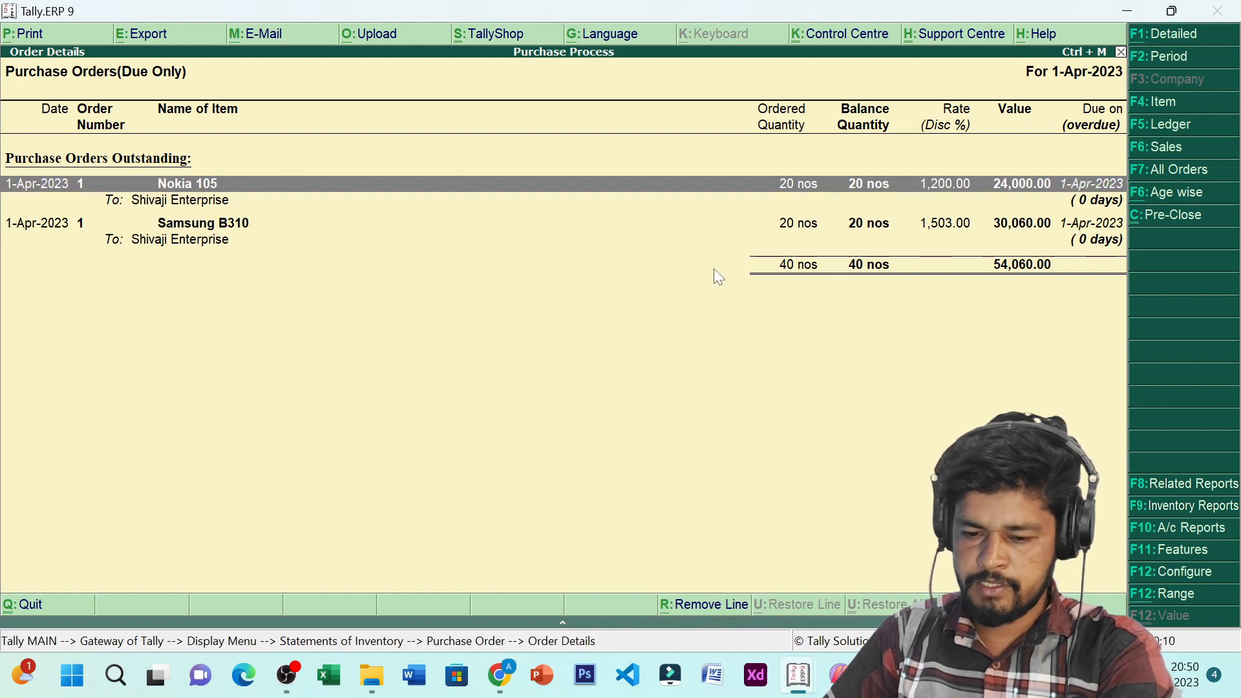
# - Close the outstanding purchase orders report and go back to the Gateway of Tally
pyautogui.press('Escape')
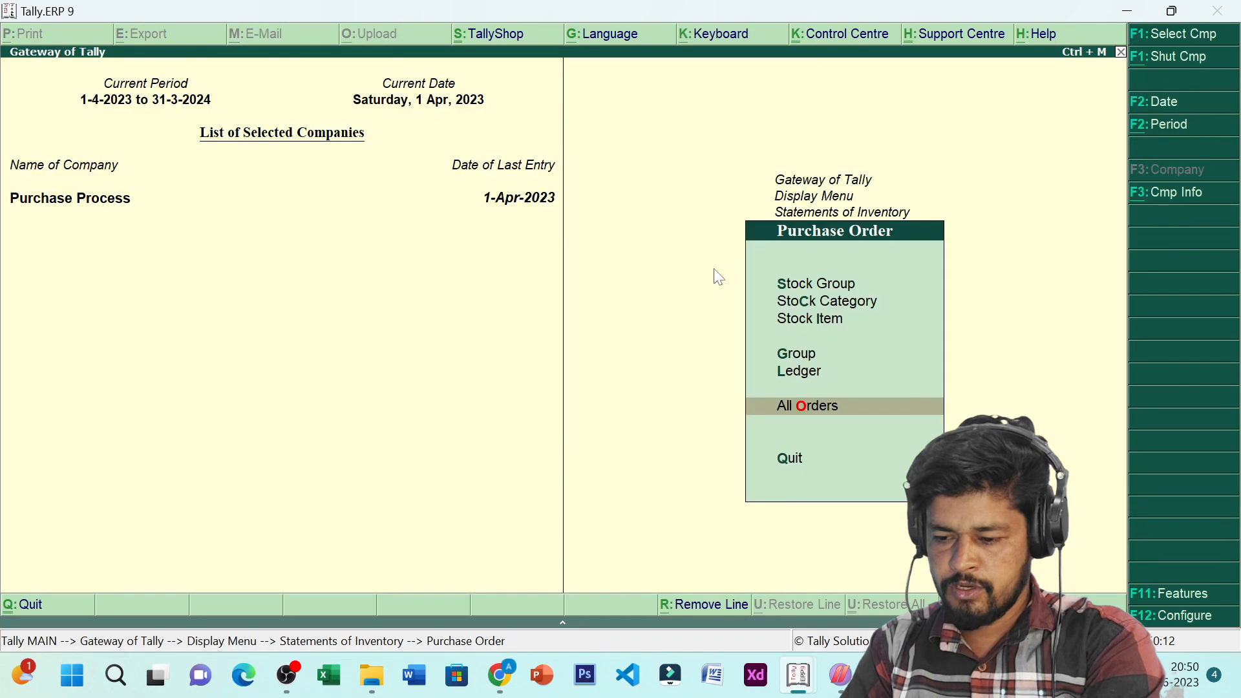
pyautogui.press('Escape')
pyautogui.press('Up')
pyautogui.press('Up')
pyautogui.press('Up')
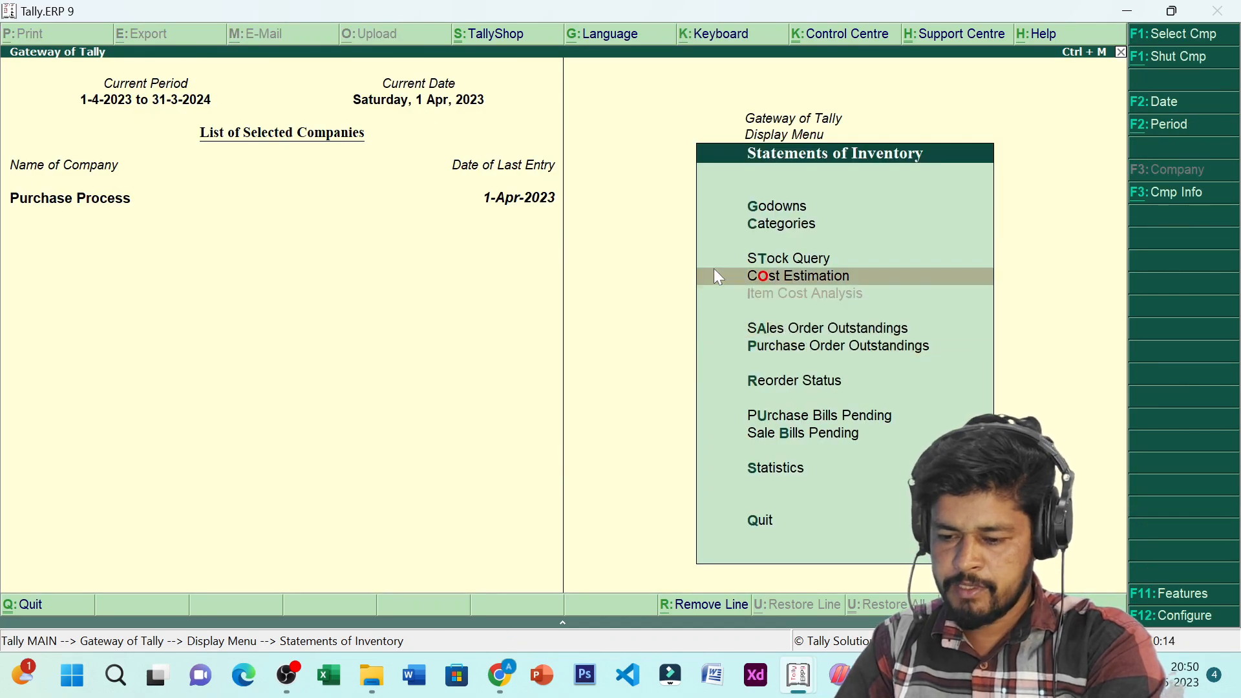
pyautogui.press('Escape')
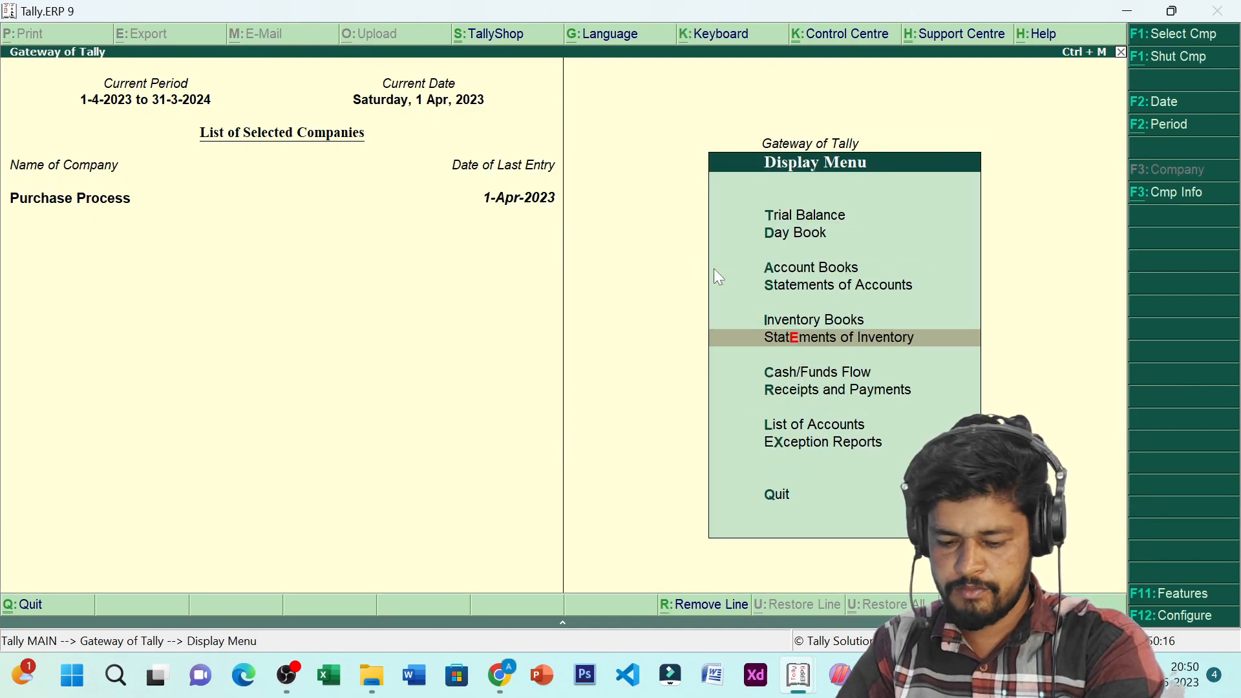
pyautogui.press('Escape')
# - Switch to the Tally PDF notes in Chrome and examine the Receipt Note section on page 38, including its shortcut and purpose
pyautogui.hotkey('alt', 'Tab')
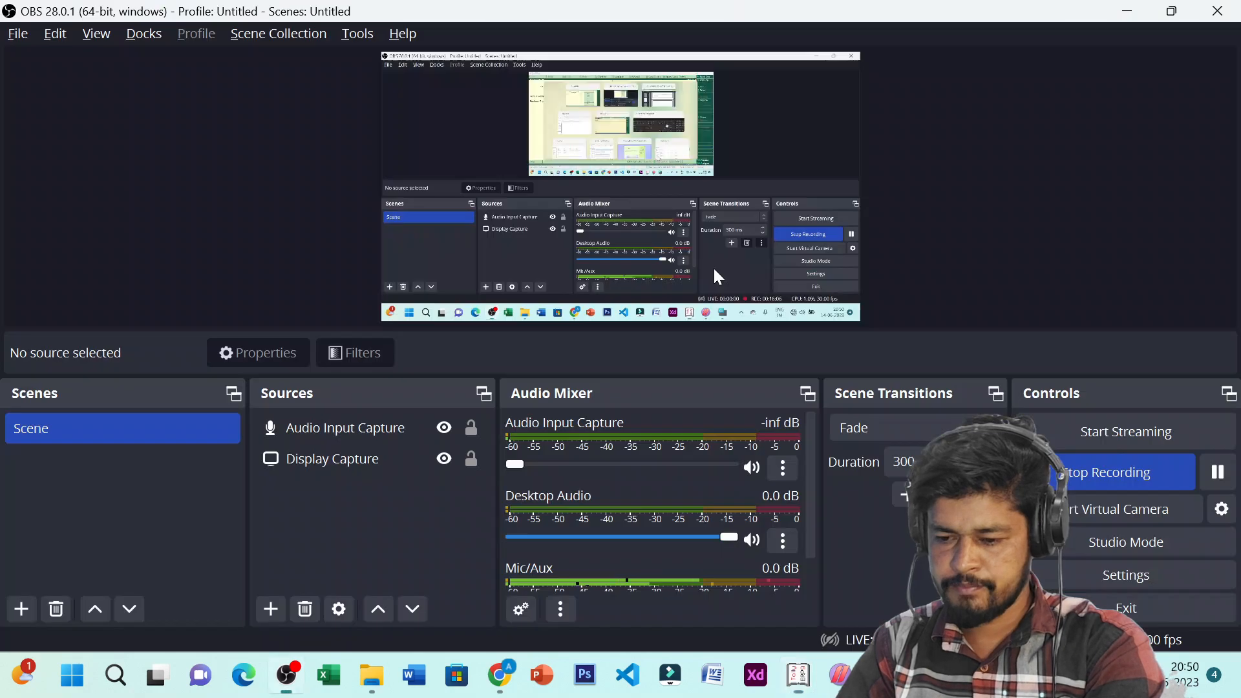
pyautogui.hotkey('alt', 'Tab')
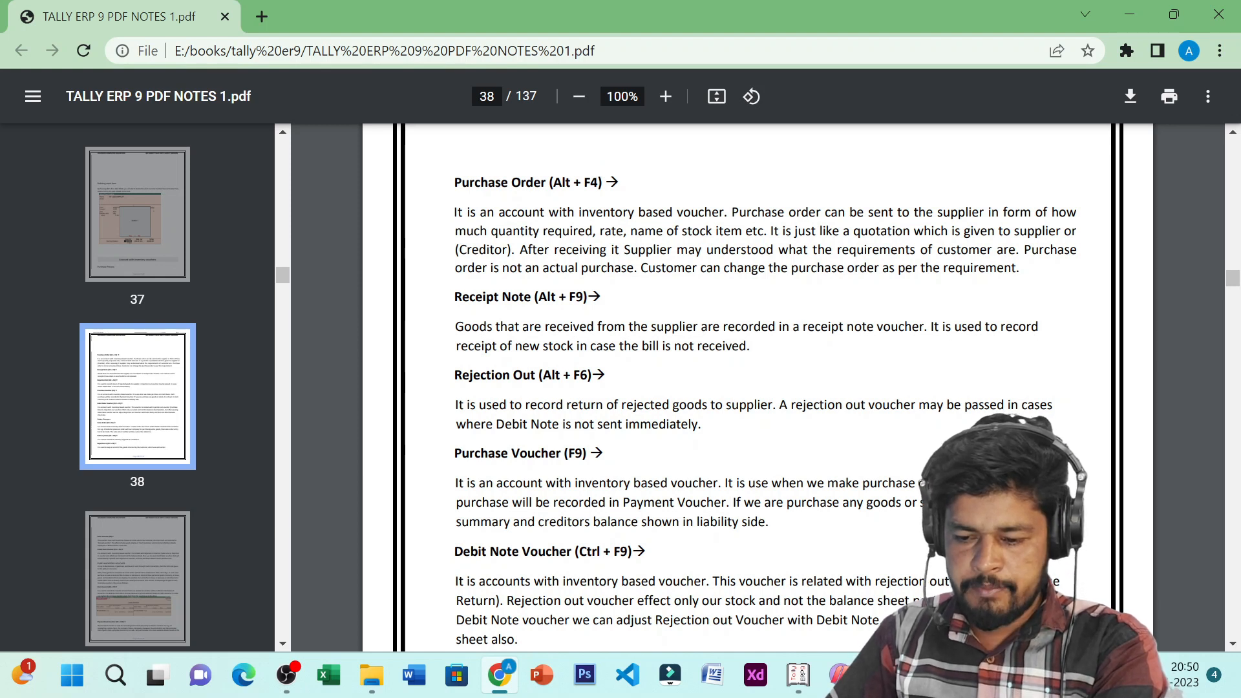
pyautogui.moveTo(601, 298); pyautogui.dragTo(454, 296)
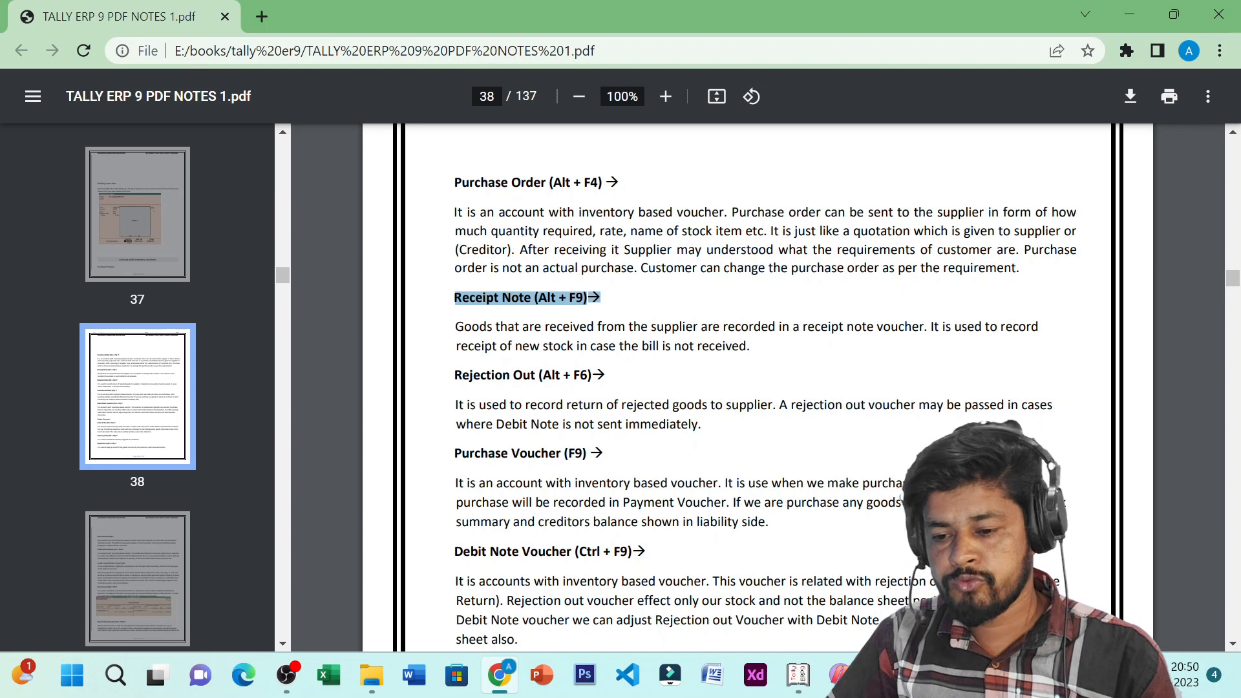
pyautogui.click(455, 297)
pyautogui.moveTo(601, 298); pyautogui.dragTo(532, 298)
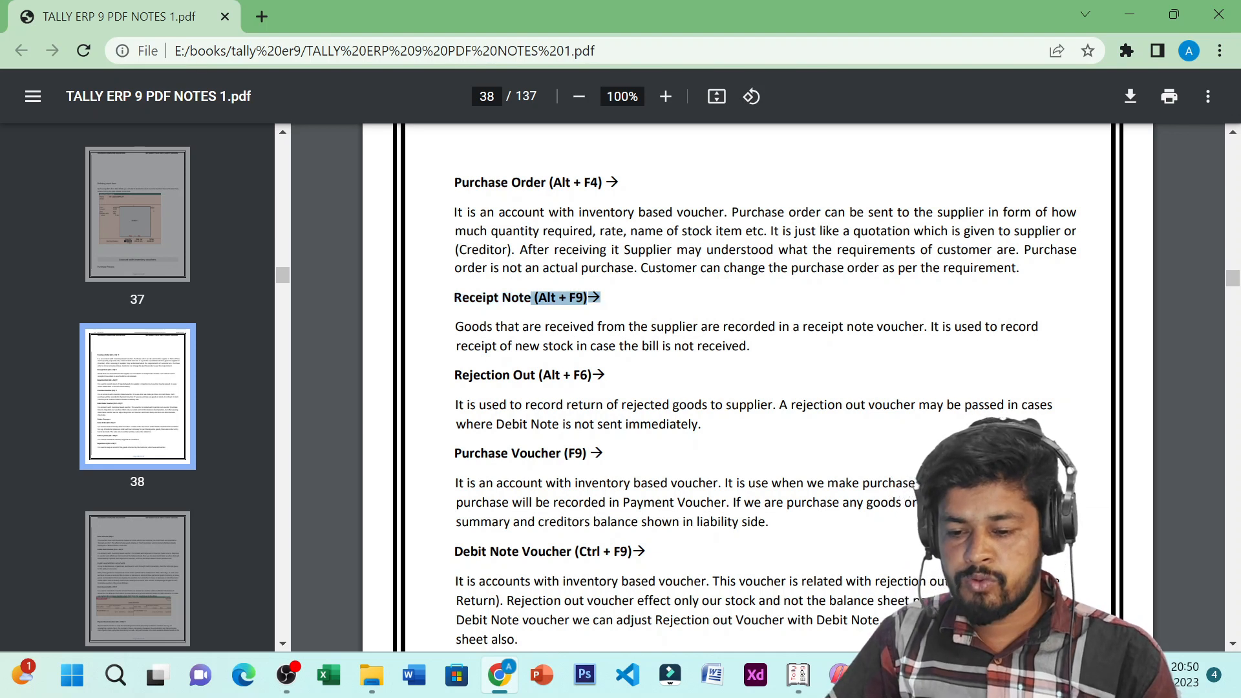
pyautogui.click(532, 298)
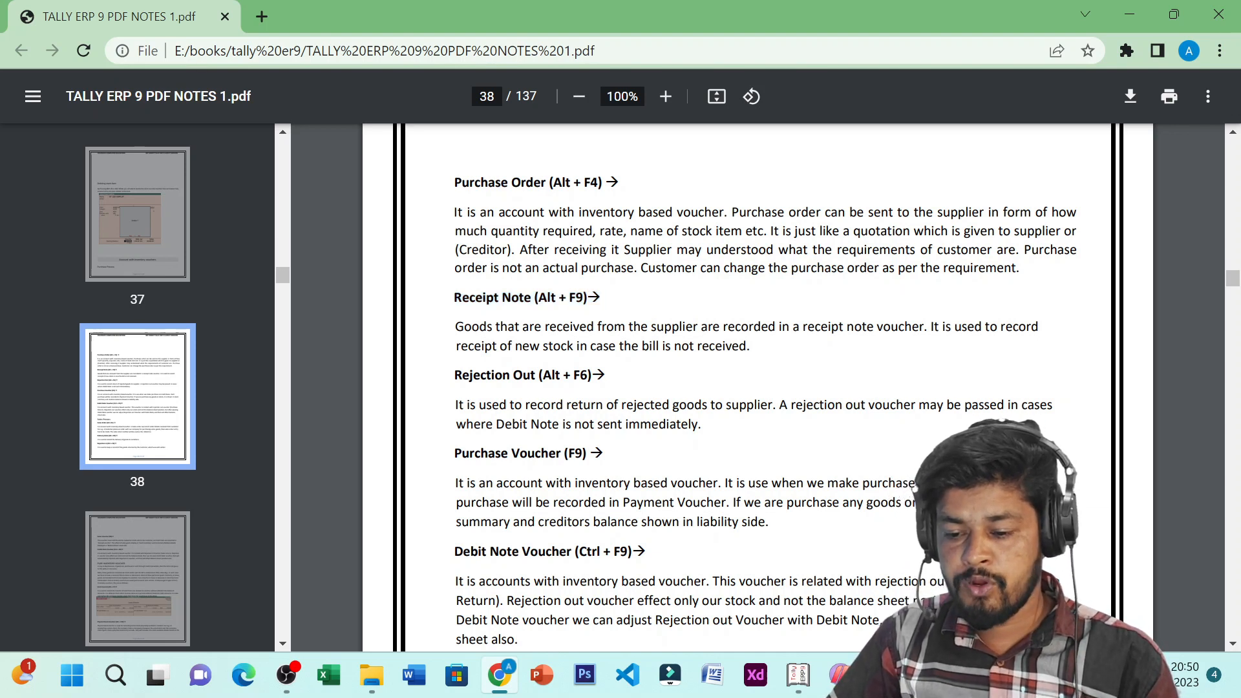
pyautogui.moveTo(595, 327); pyautogui.dragTo(925, 327)
pyautogui.click(748, 369)
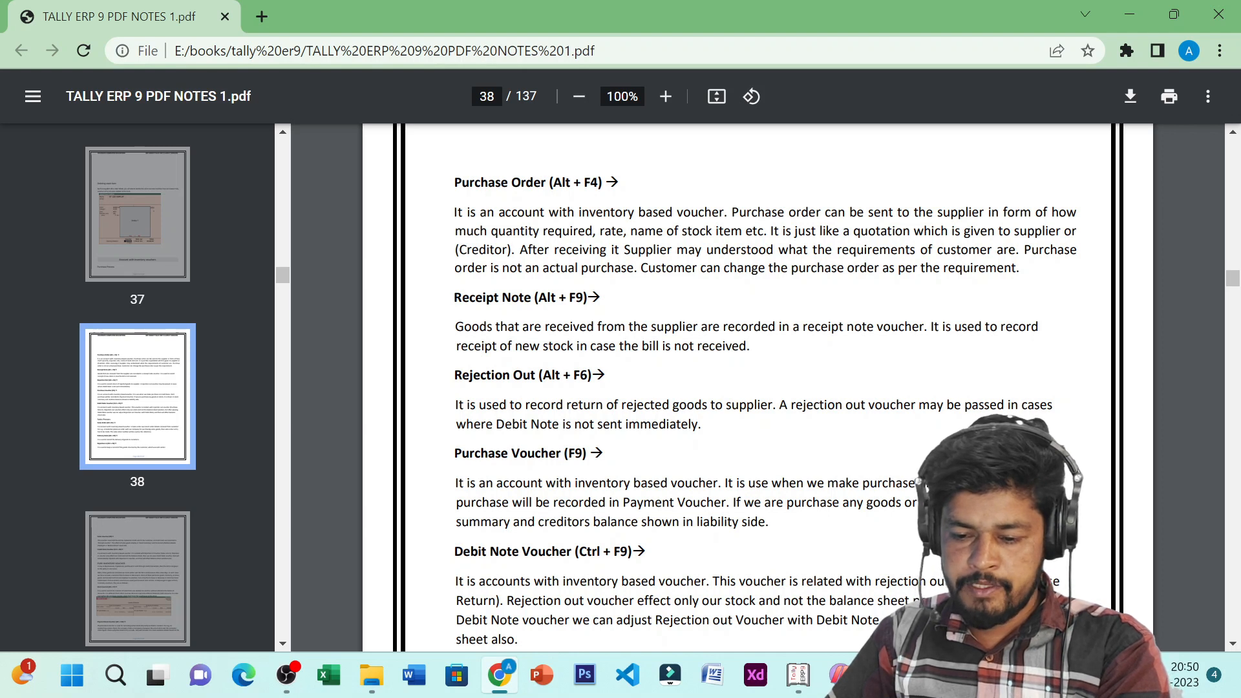
pyautogui.moveTo(454, 297); pyautogui.dragTo(601, 297)
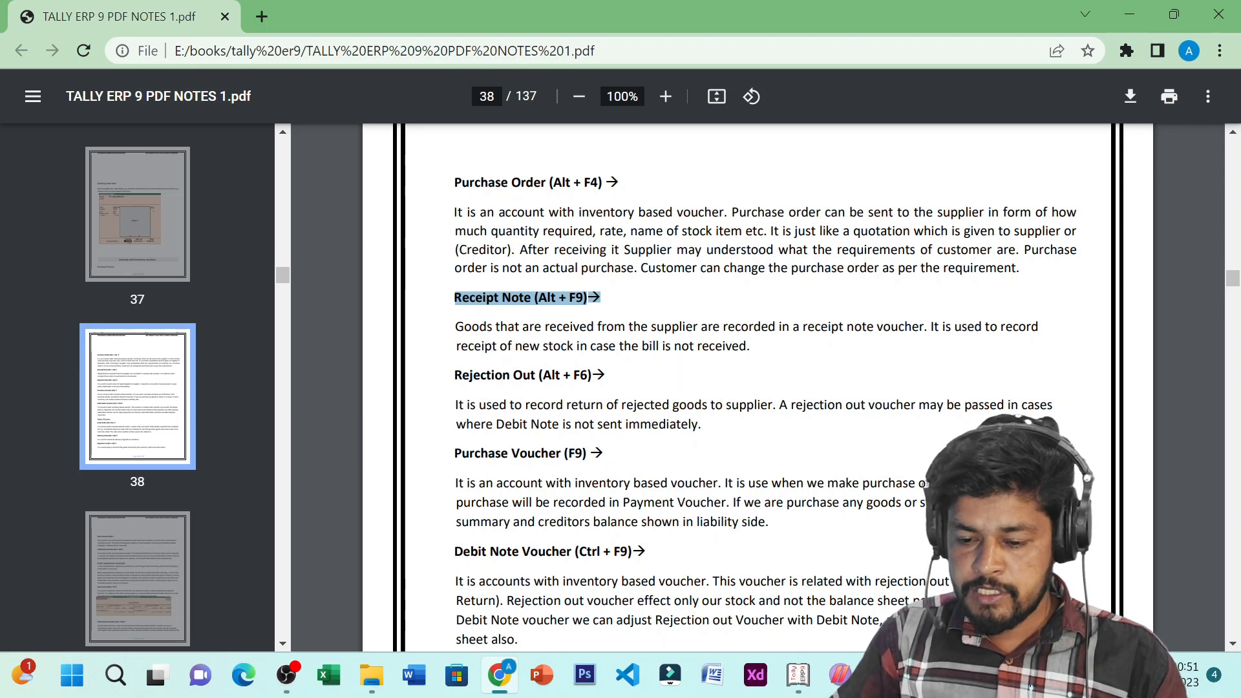
pyautogui.moveTo(455, 345); pyautogui.dragTo(753, 347)
pyautogui.click(958, 446)
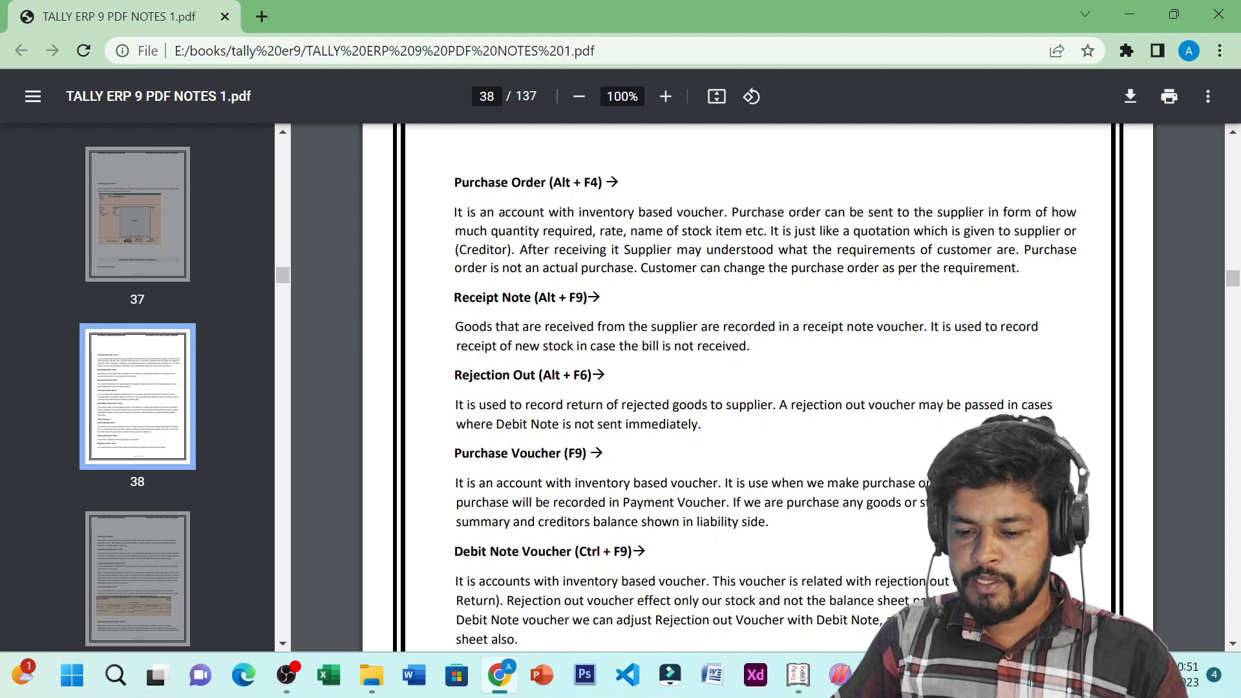
pyautogui.moveTo(455, 327); pyautogui.dragTo(938, 328)
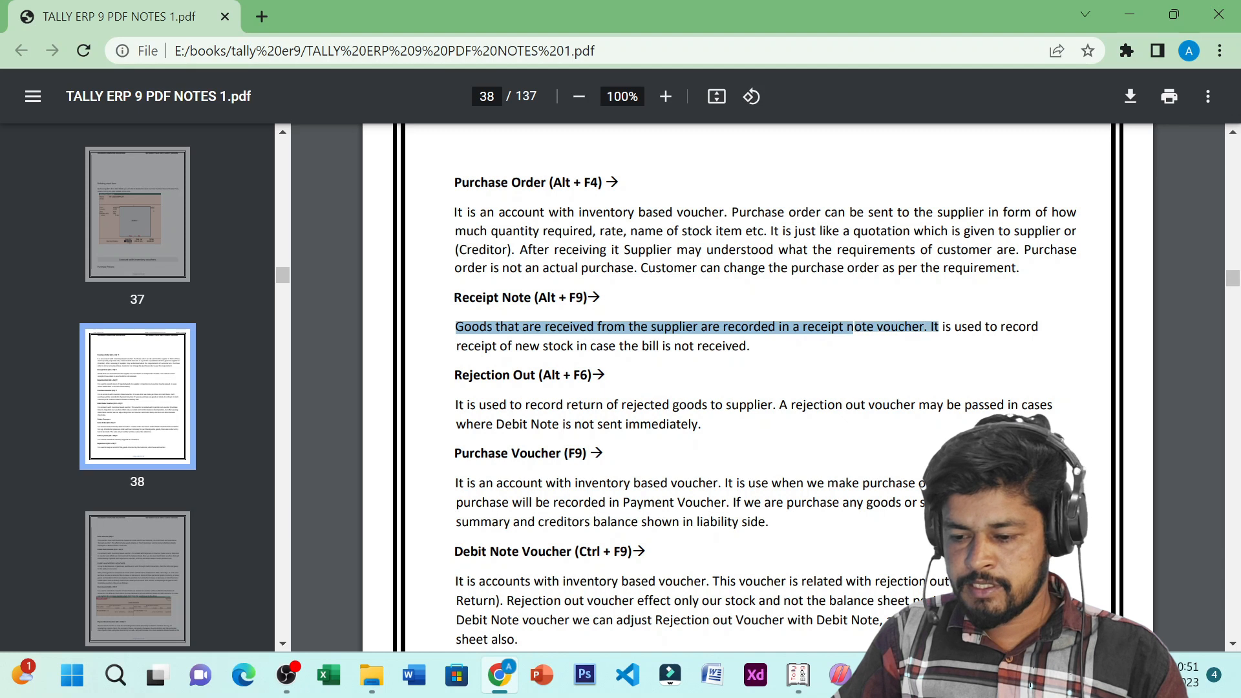
pyautogui.click(852, 327)
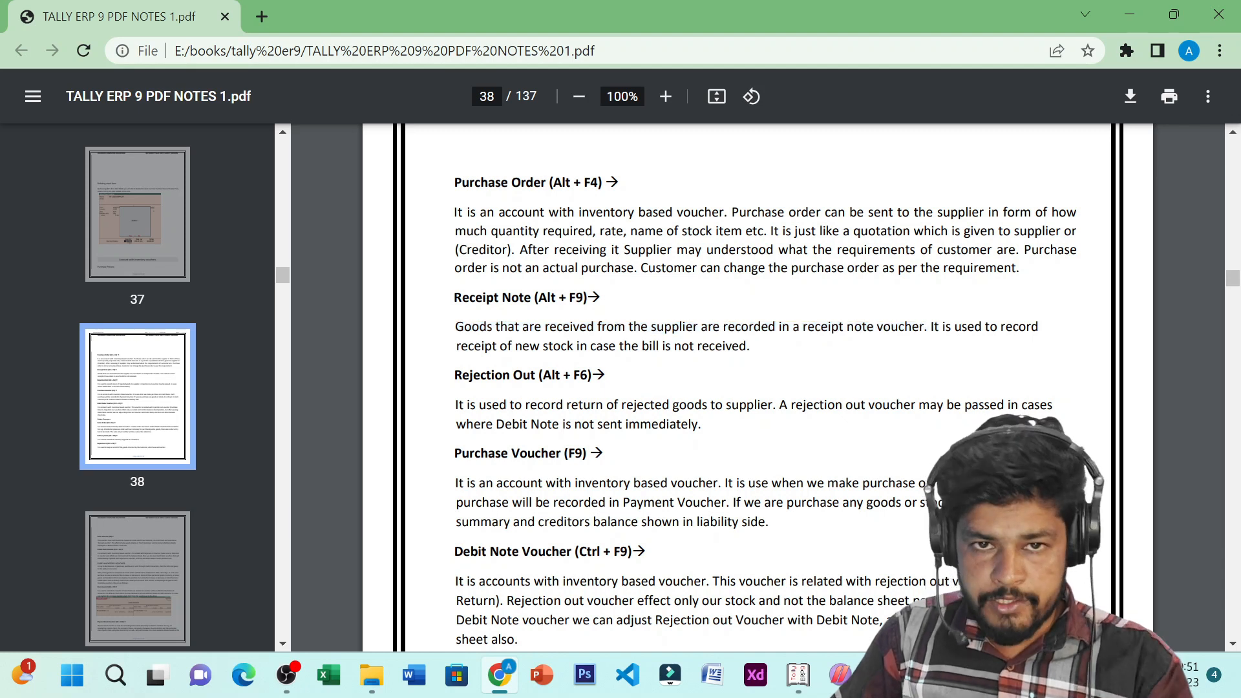
pyautogui.moveTo(920, 328); pyautogui.dragTo(1012, 327)
pyautogui.click(793, 366)
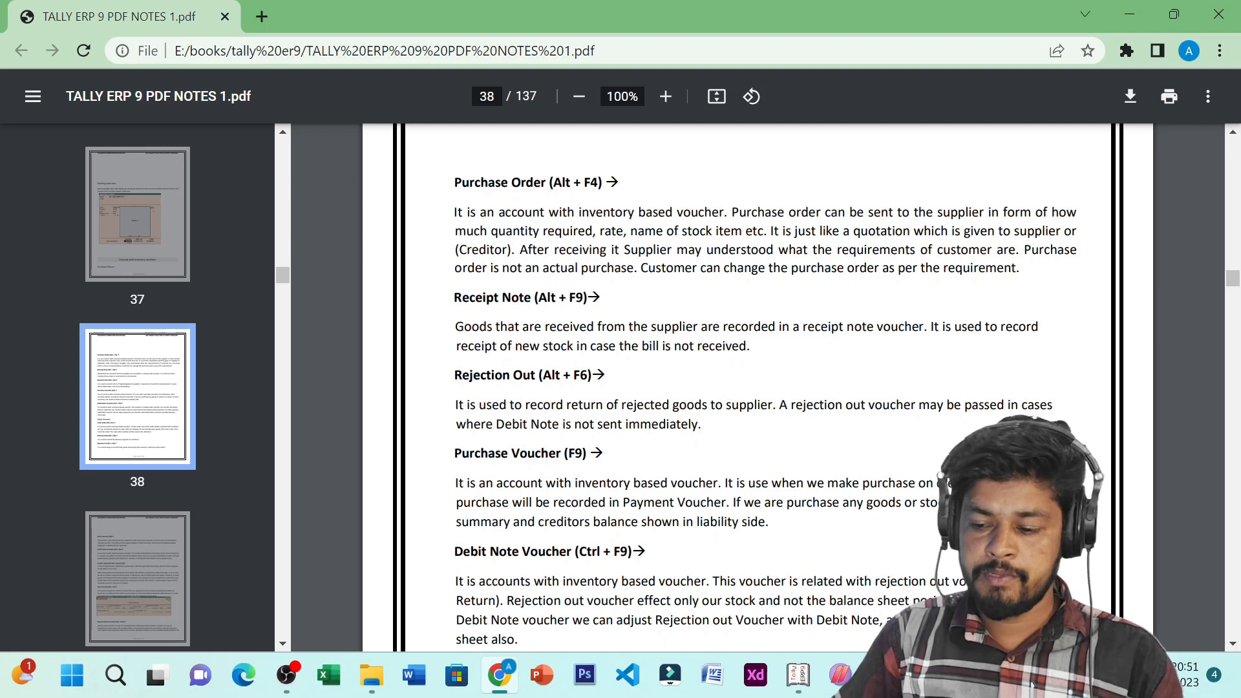
pyautogui.moveTo(456, 328); pyautogui.dragTo(630, 328)
pyautogui.click(633, 330)
pyautogui.moveTo(531, 298); pyautogui.dragTo(584, 298)
pyautogui.click(585, 298)
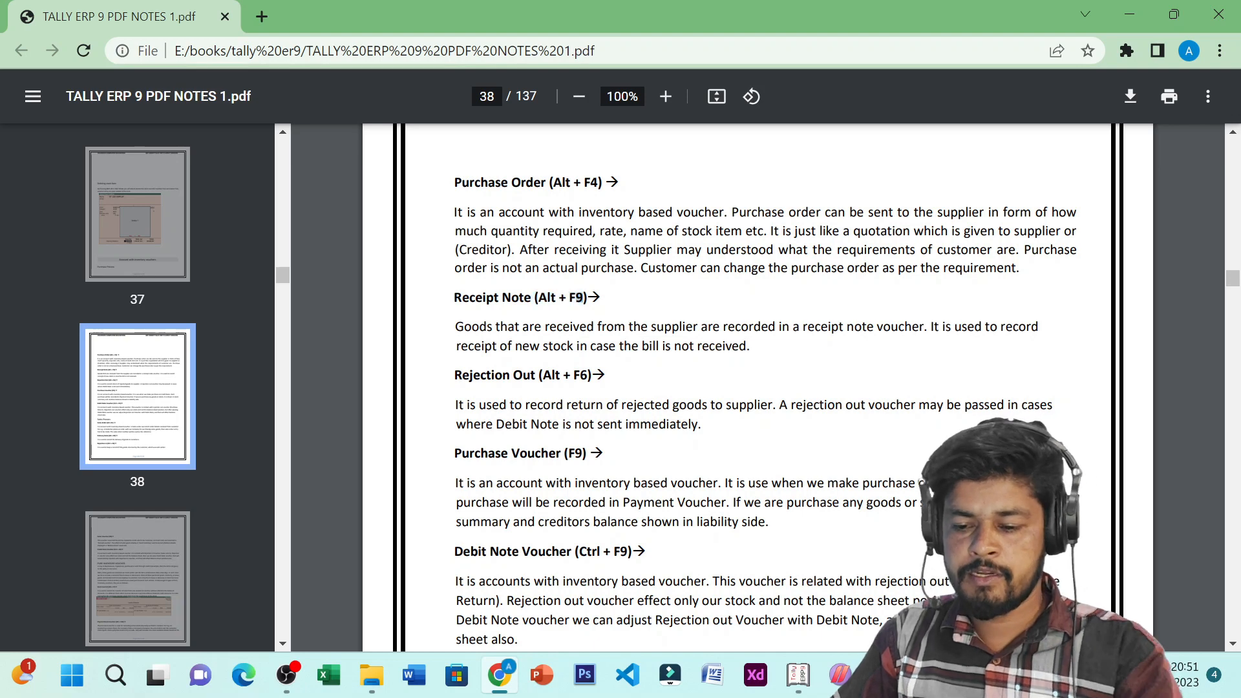
# - Switch back to Tally.ERP 9 and start a new Receipt Note voucher from the accounting vouchers
pyautogui.hotkey('alt', 'Tab')
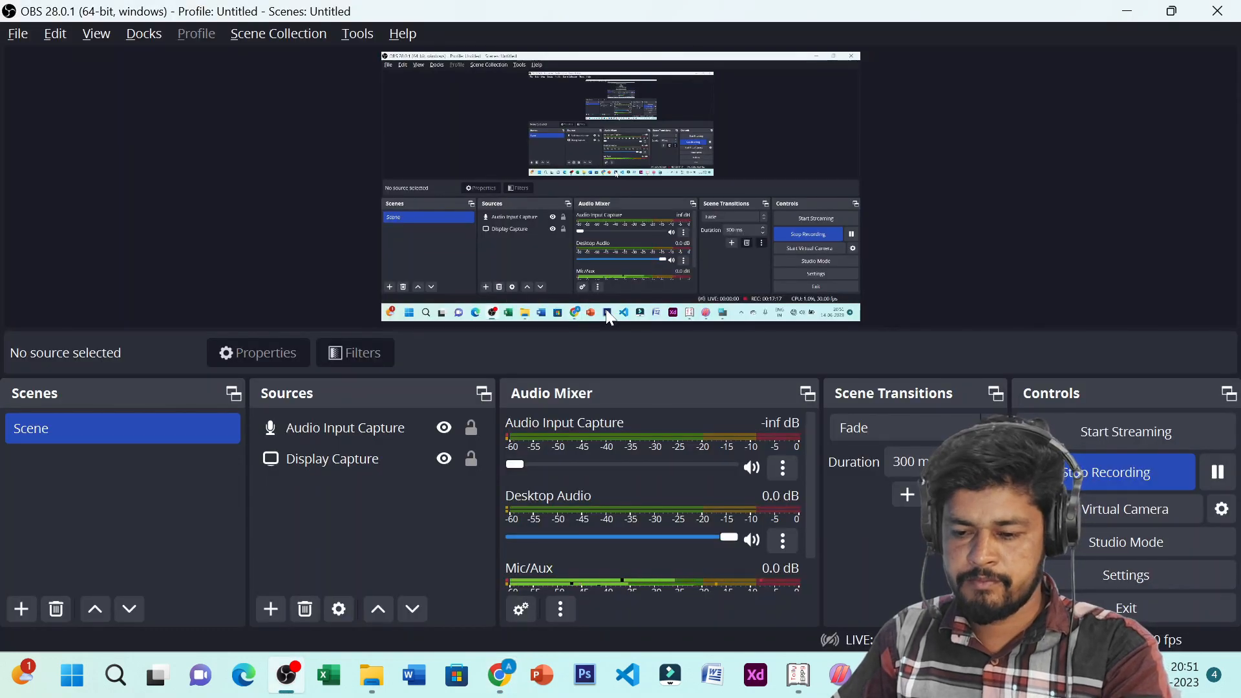
pyautogui.hotkey('alt', 'Tab')
pyautogui.press('Tab')
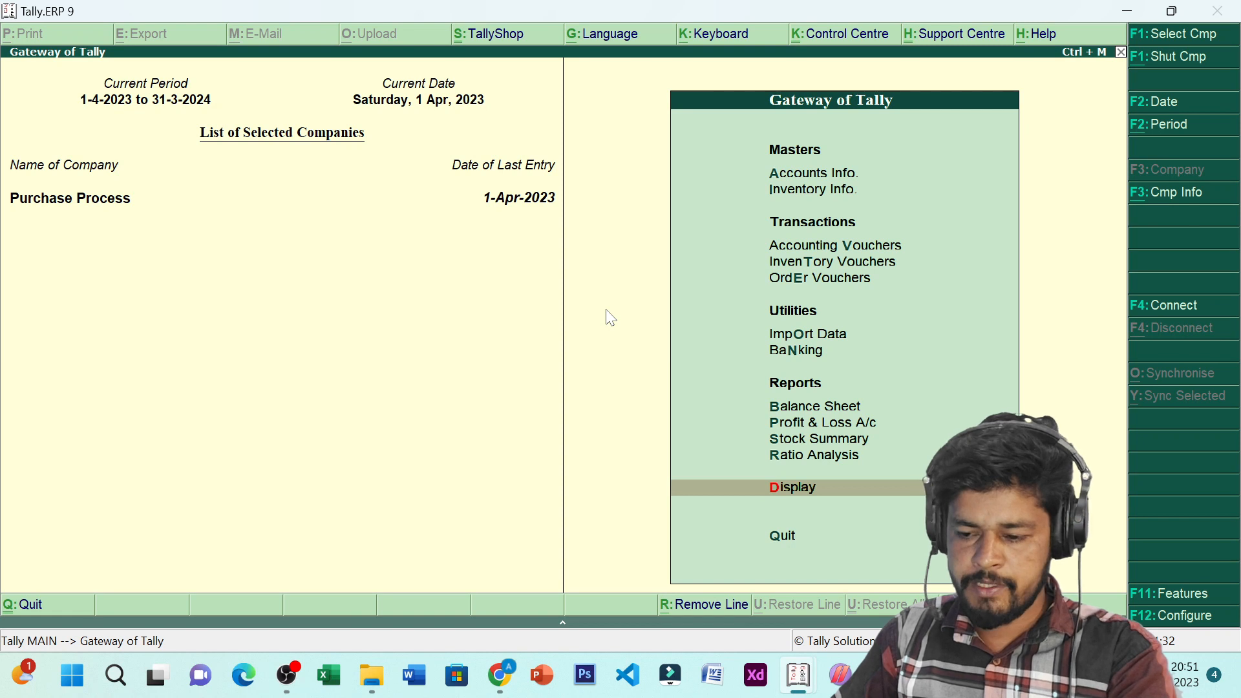
pyautogui.press('Up')
pyautogui.press('Up')
pyautogui.press('Up')
pyautogui.press('Up')
pyautogui.press('Up')
pyautogui.press('Up')
pyautogui.press('Up')
pyautogui.press('Up')
pyautogui.press('Up')
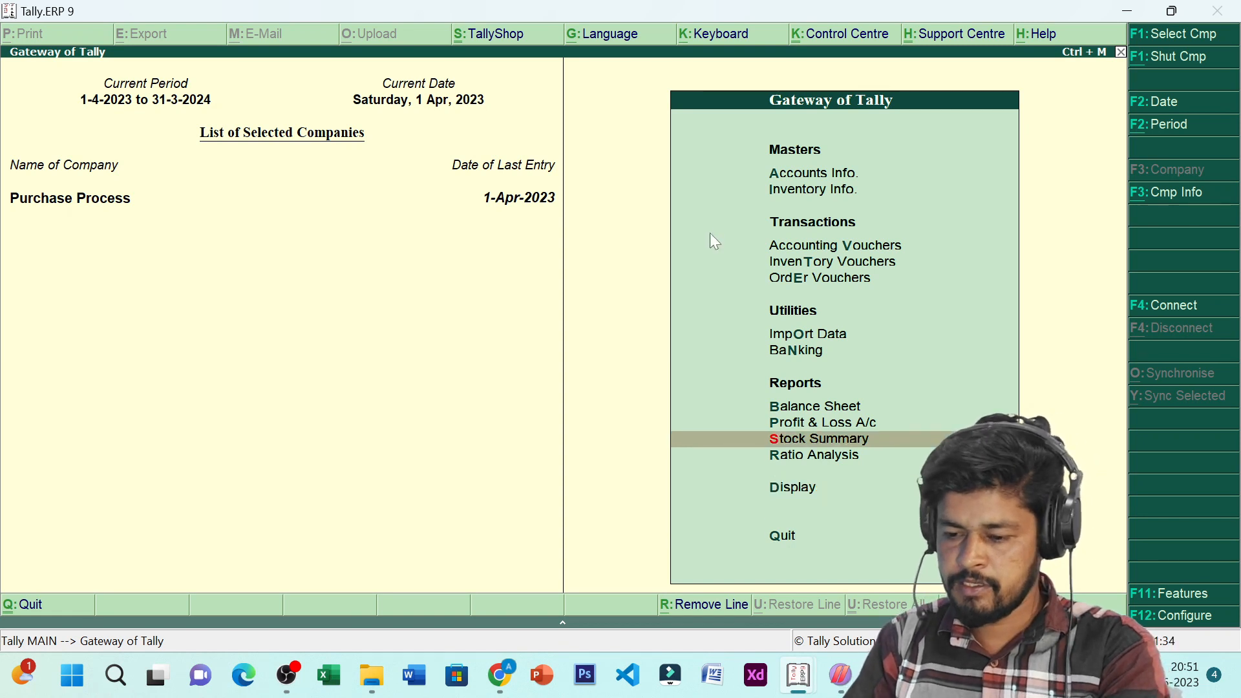
pyautogui.press('Return')
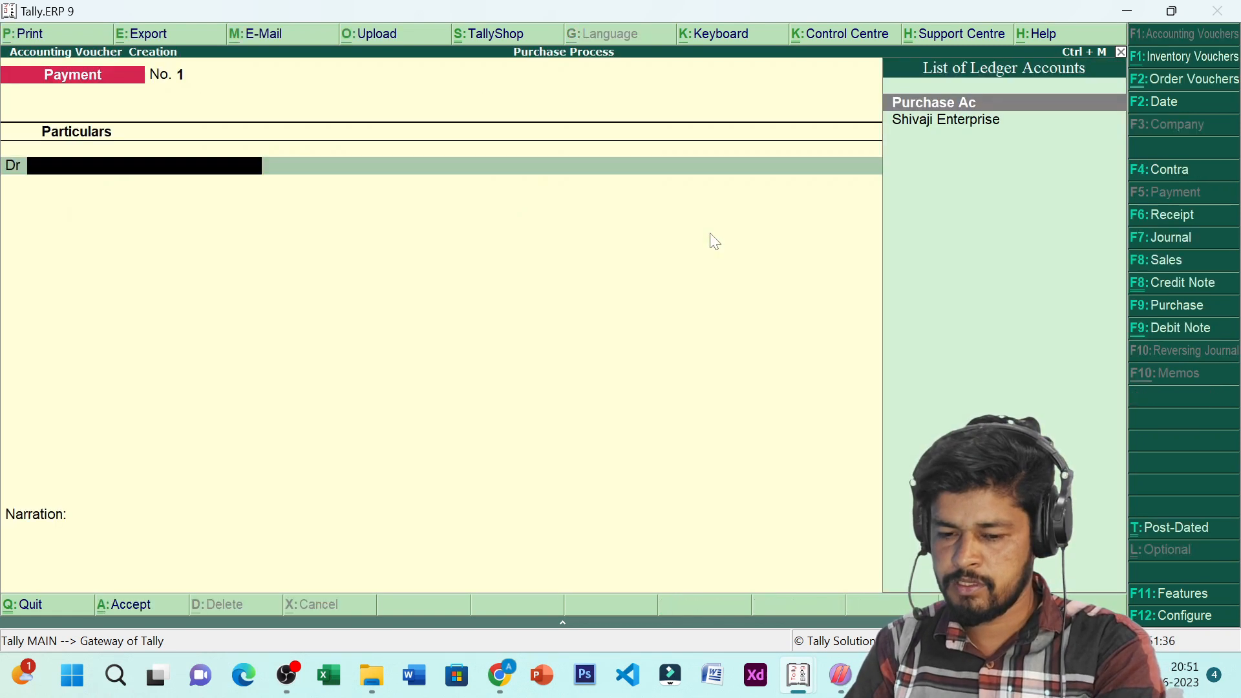
pyautogui.hotkey('alt', 'F9')
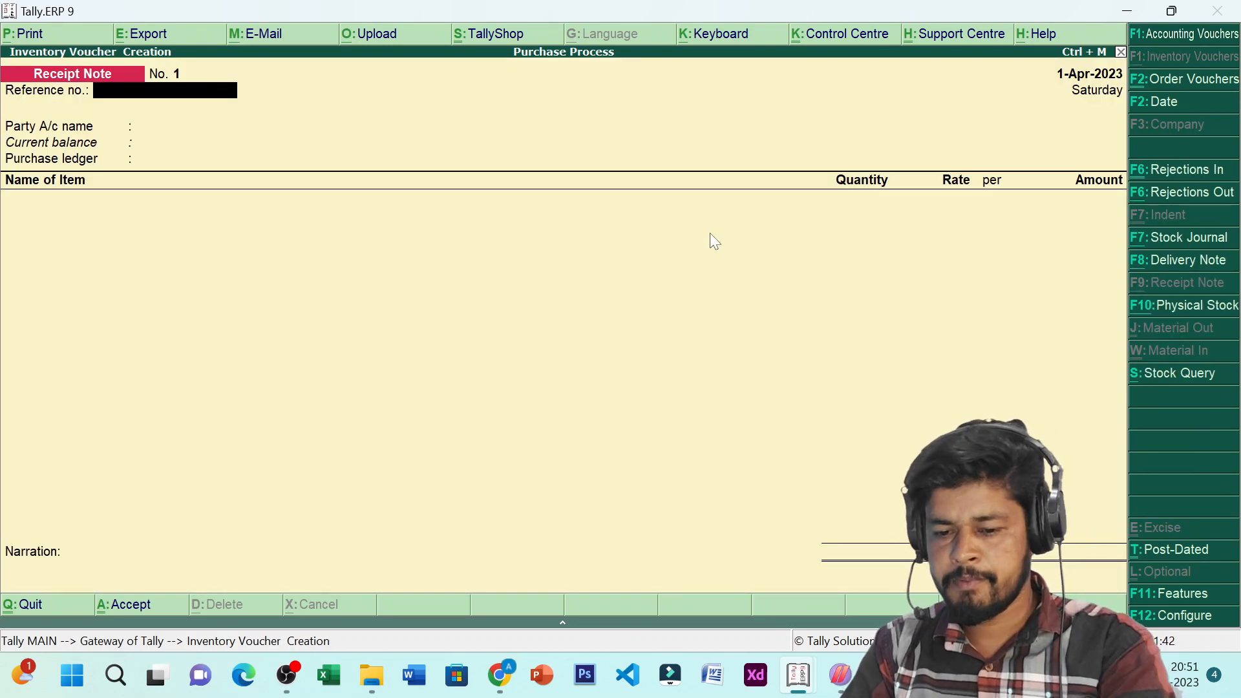
# - Leave the receipt note's reference number blank and choose Shivaji Enterprise as the party account
pyautogui.press('Return')
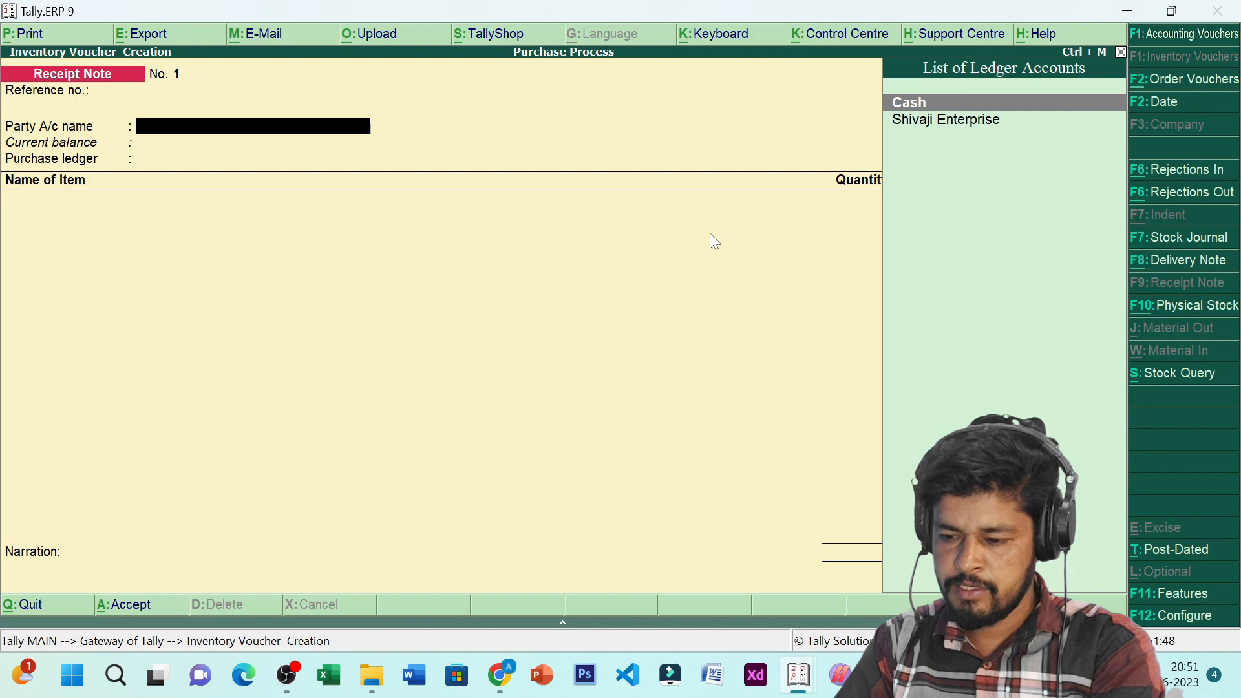
pyautogui.press('Down')
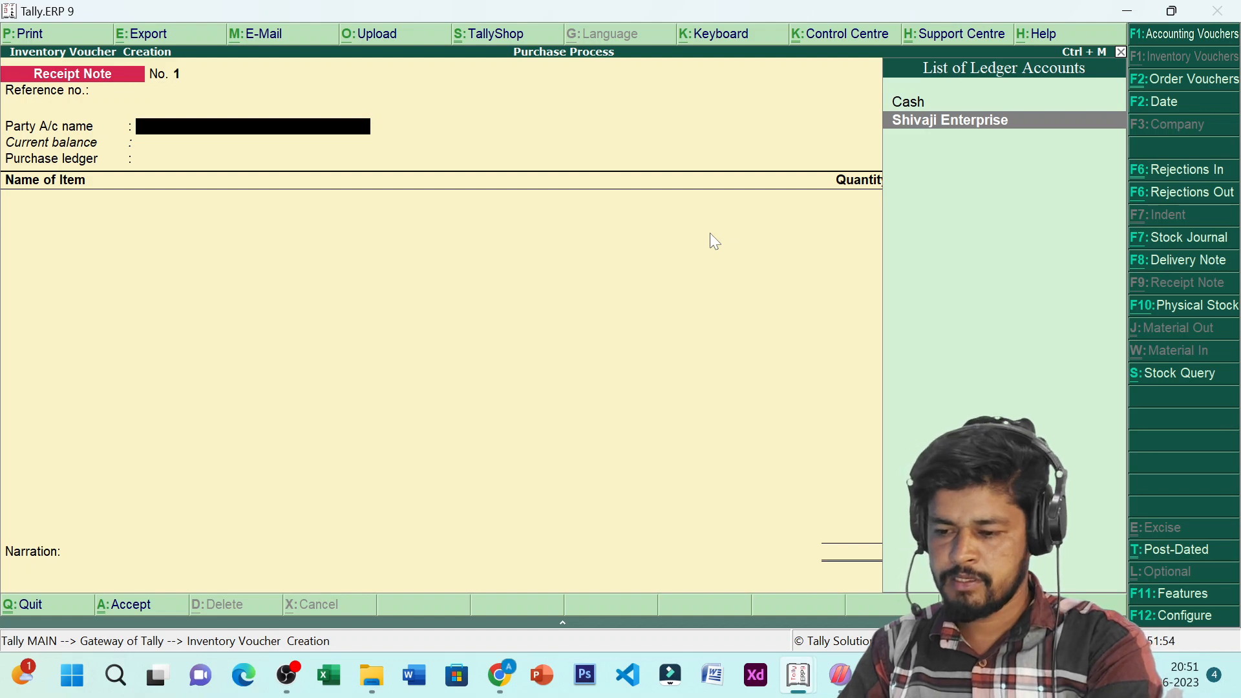
pyautogui.press('Return')
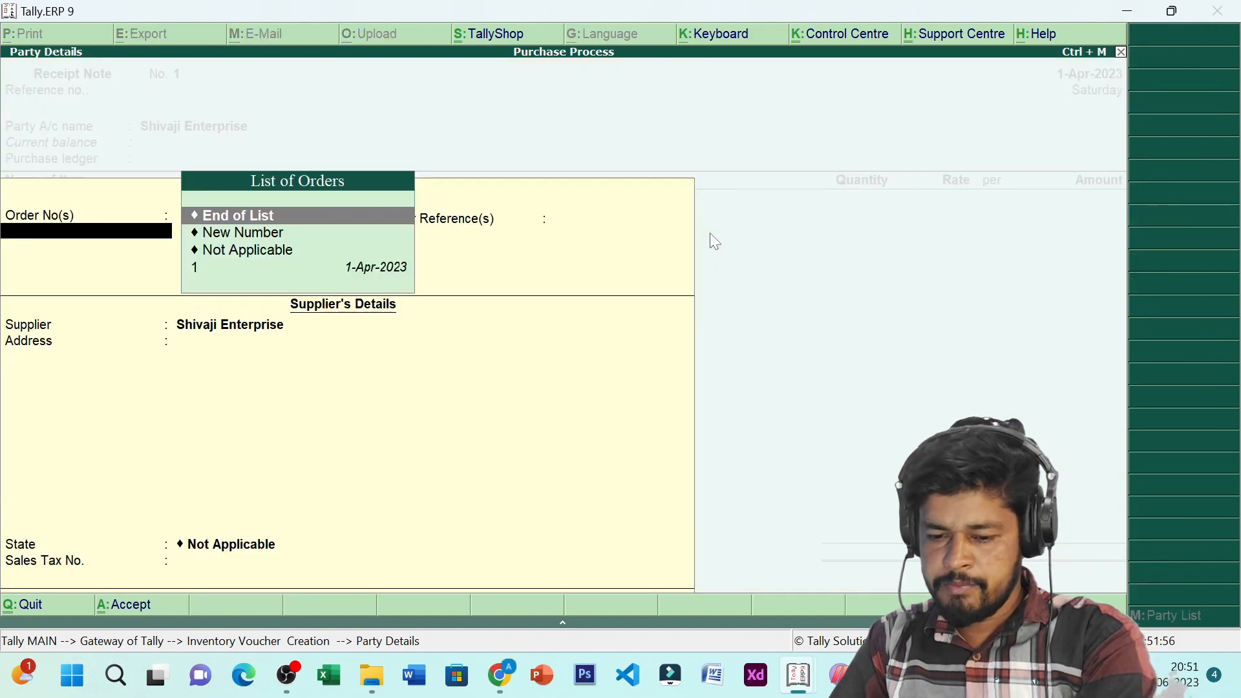
# - Link the receipt note to order 1 dated 1-Apr-2023 and accept the supplier's details without other references or an address
pyautogui.press('Down')
pyautogui.press('Down')
pyautogui.press('Down')
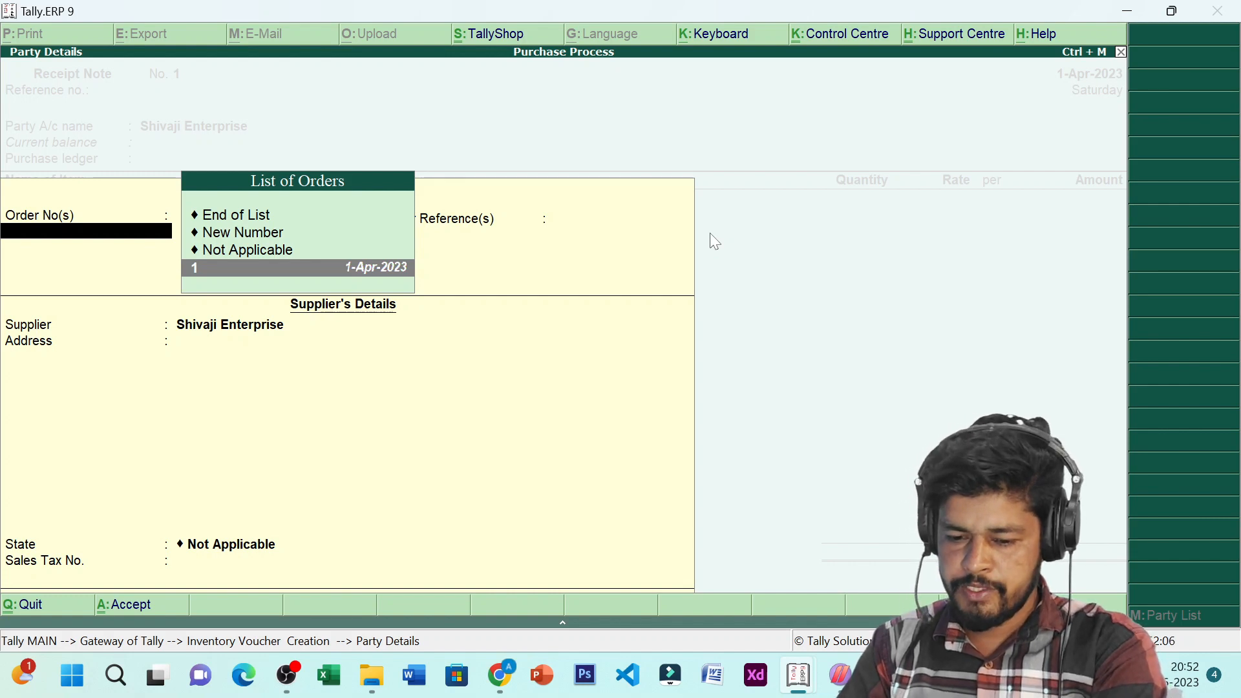
pyautogui.press('Return')
pyautogui.press('Return')
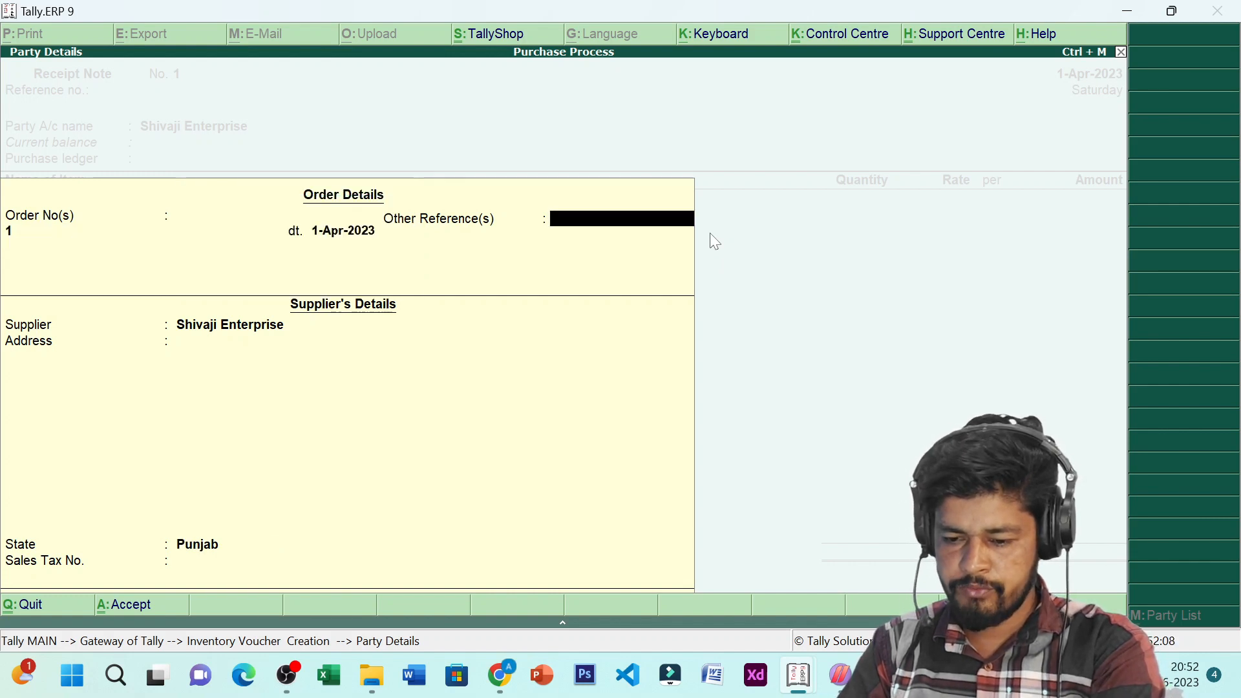
pyautogui.press('Return')
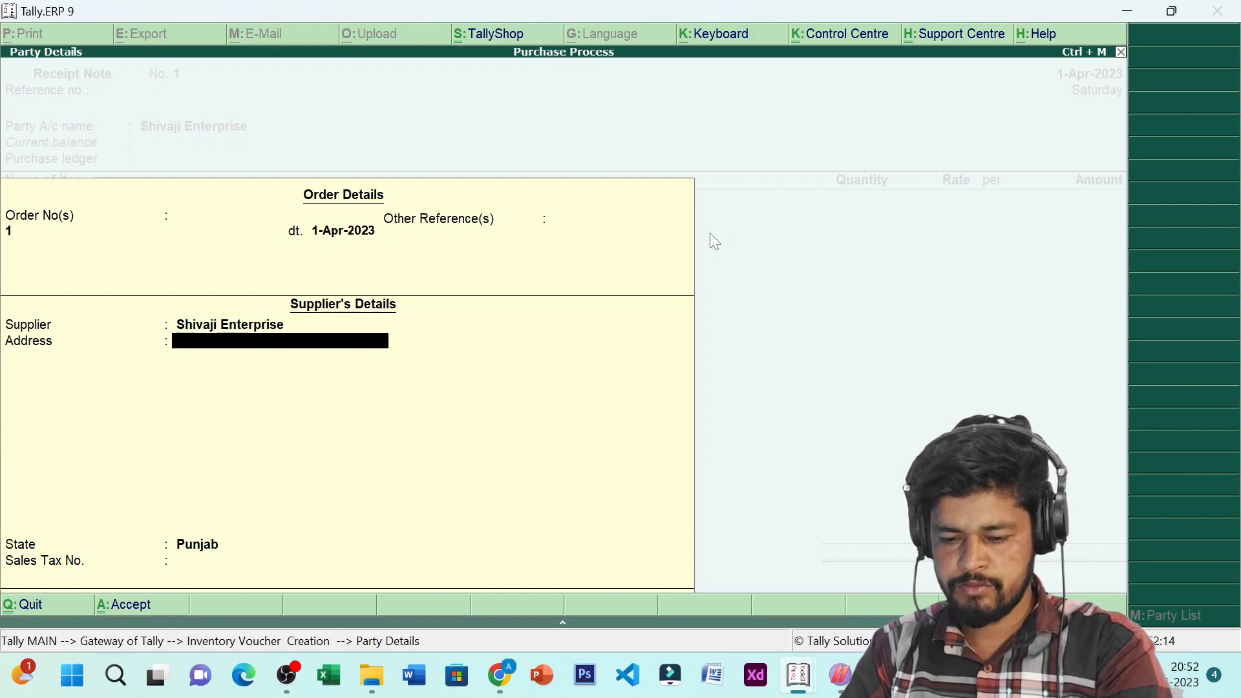
pyautogui.press('Return')
pyautogui.press('Return')
pyautogui.press('Return')
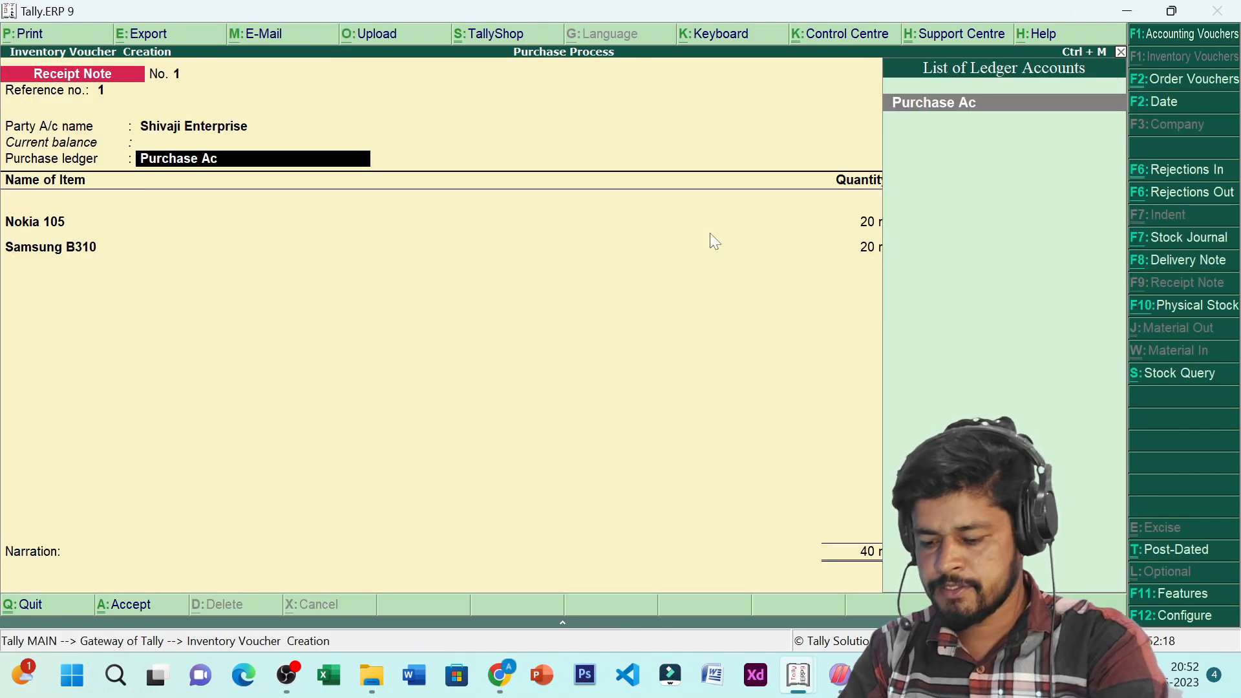
# - Keep Purchase Ac as the purchase ledger and accept Nokia 105's allocation with tracking number 1, order 1, Main Location, 20 nos at 1,200.00
pyautogui.press('Return')
pyautogui.press('Return')
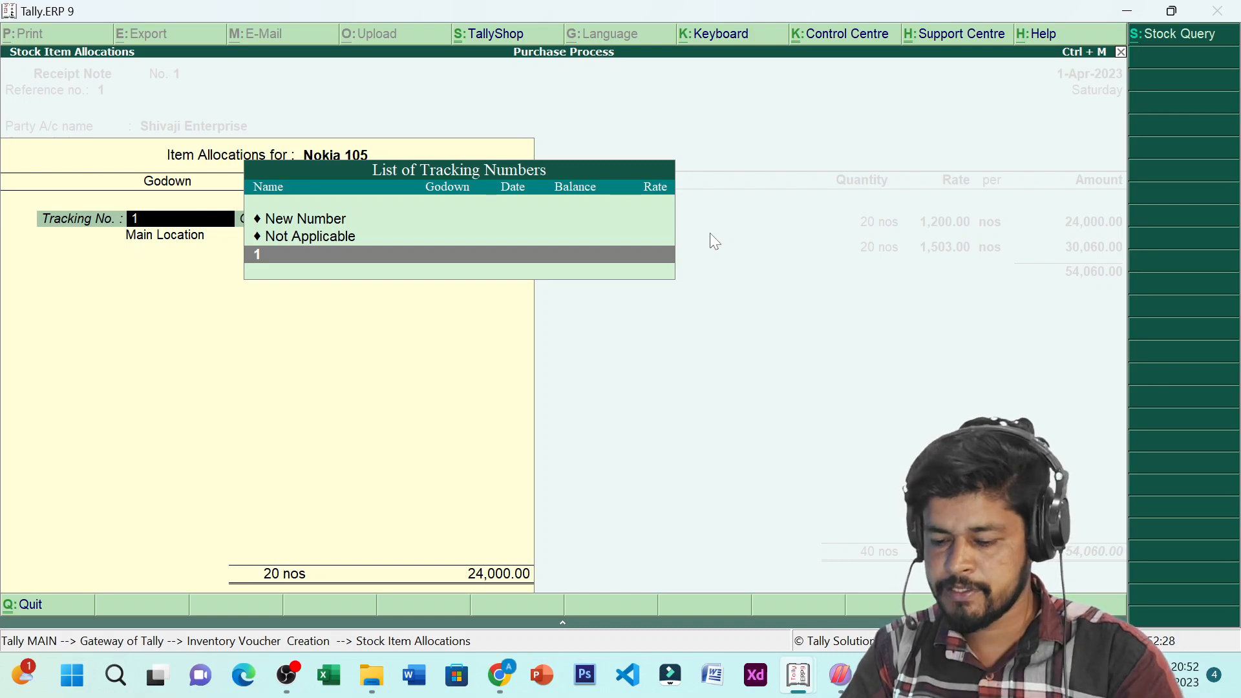
pyautogui.press('Return')
pyautogui.press('Return')
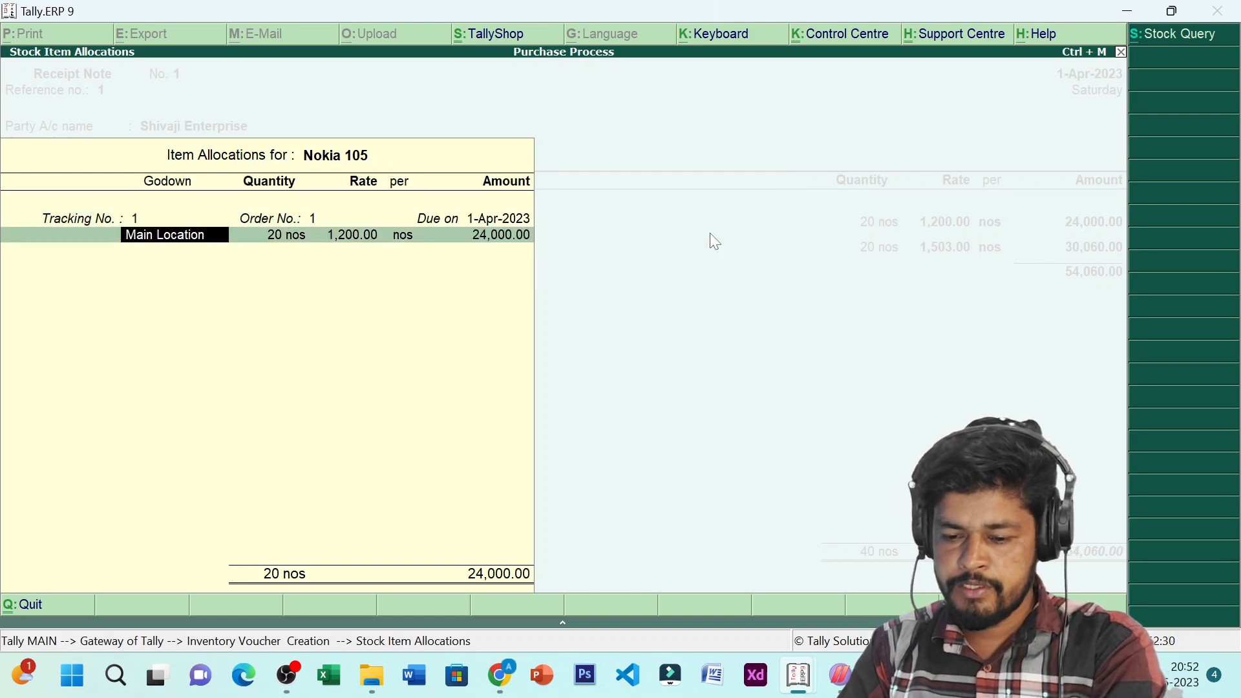
pyautogui.press('Return')
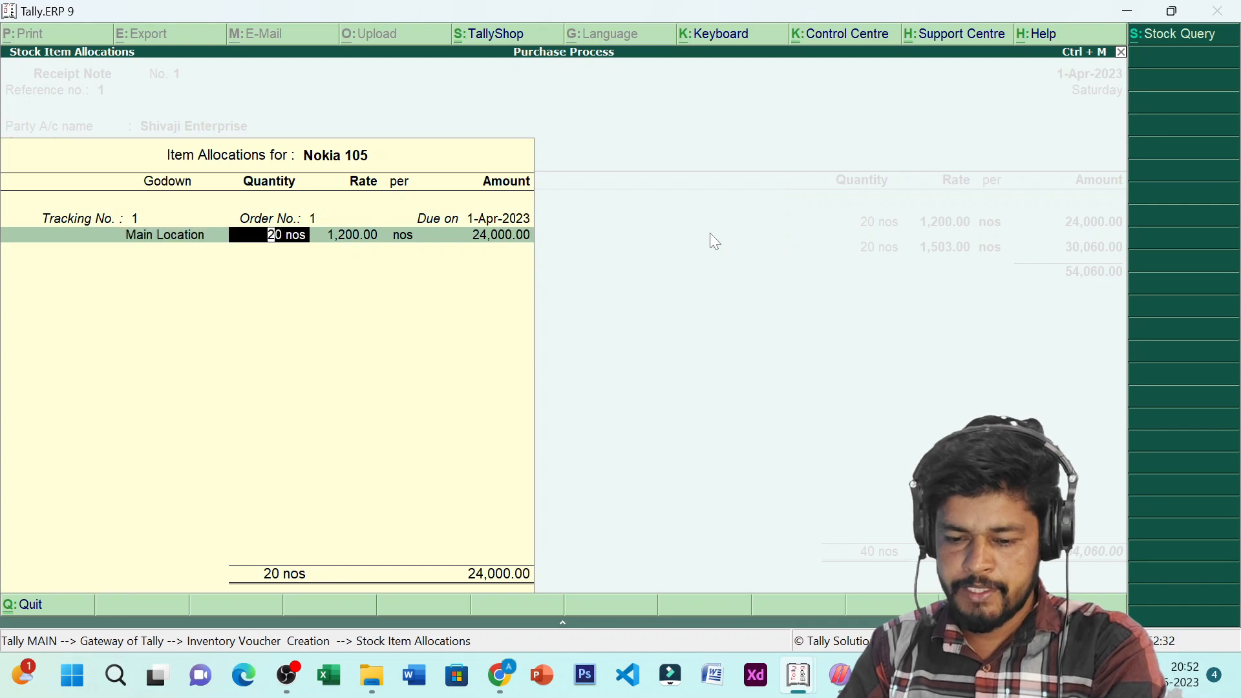
pyautogui.press('Return')
pyautogui.press('Return')
pyautogui.press('Return')
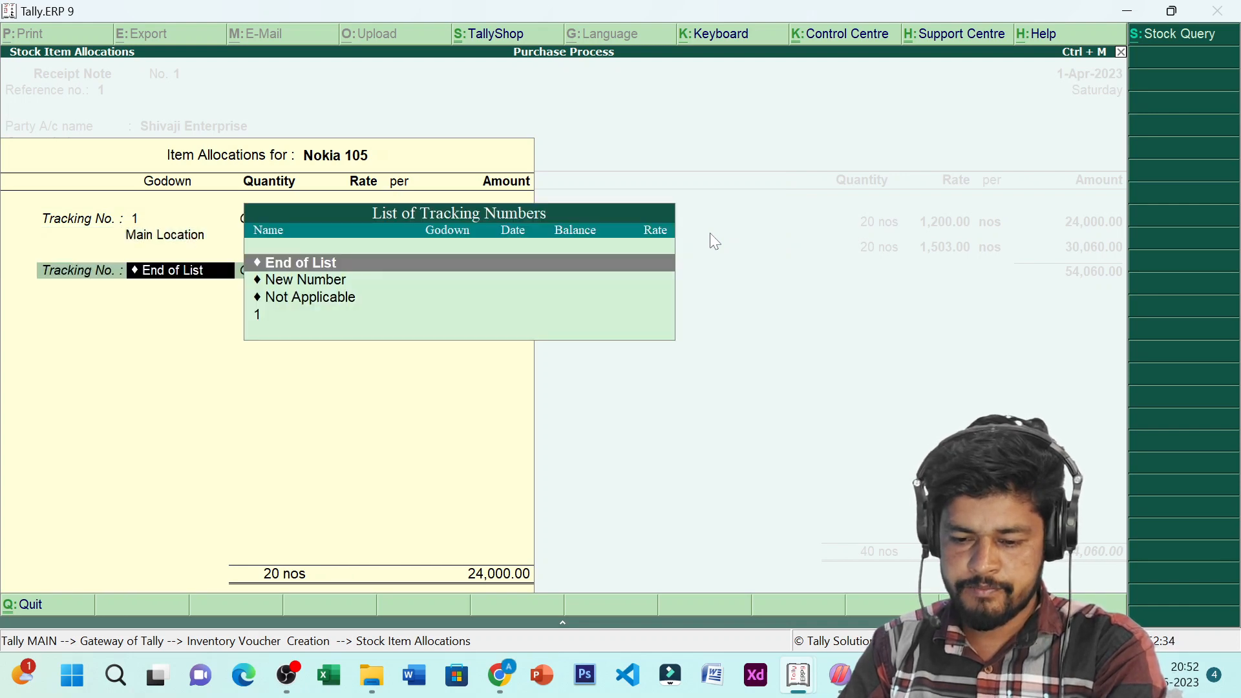
pyautogui.press('Return')
pyautogui.press('Return')
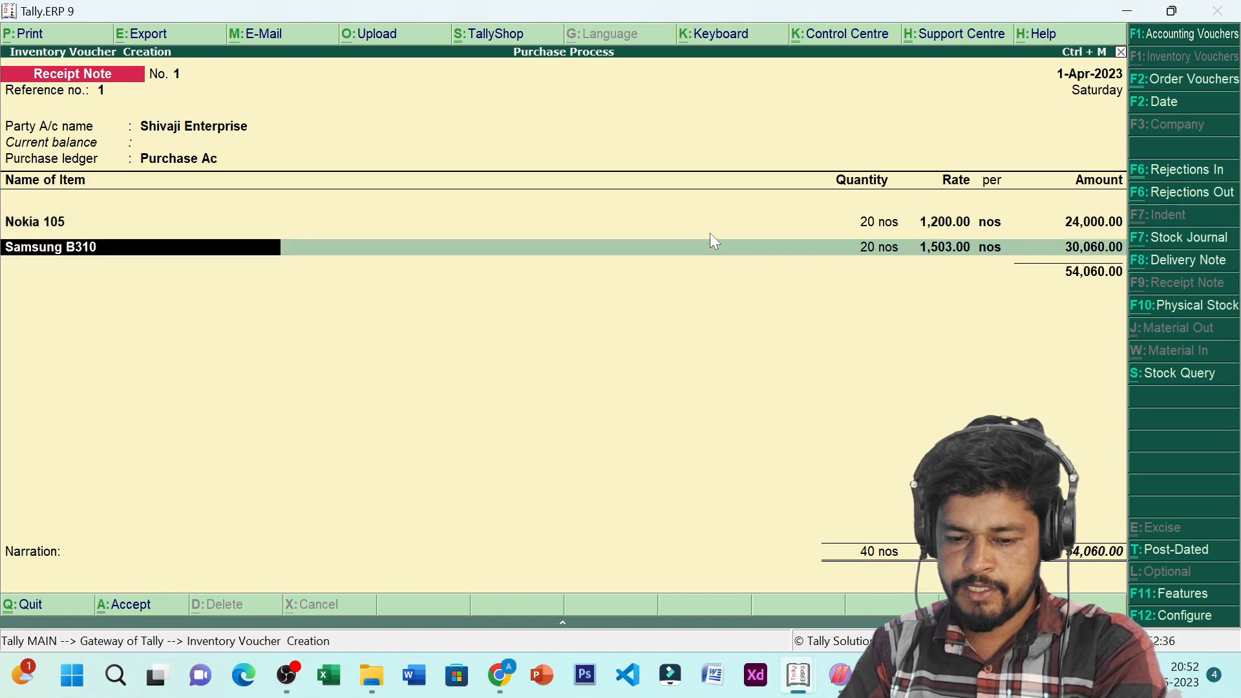
# - Accept Samsung B310's allocation with tracking number 1, order 1, Main Location, 20 nos at 1,503.00
pyautogui.press('Return')
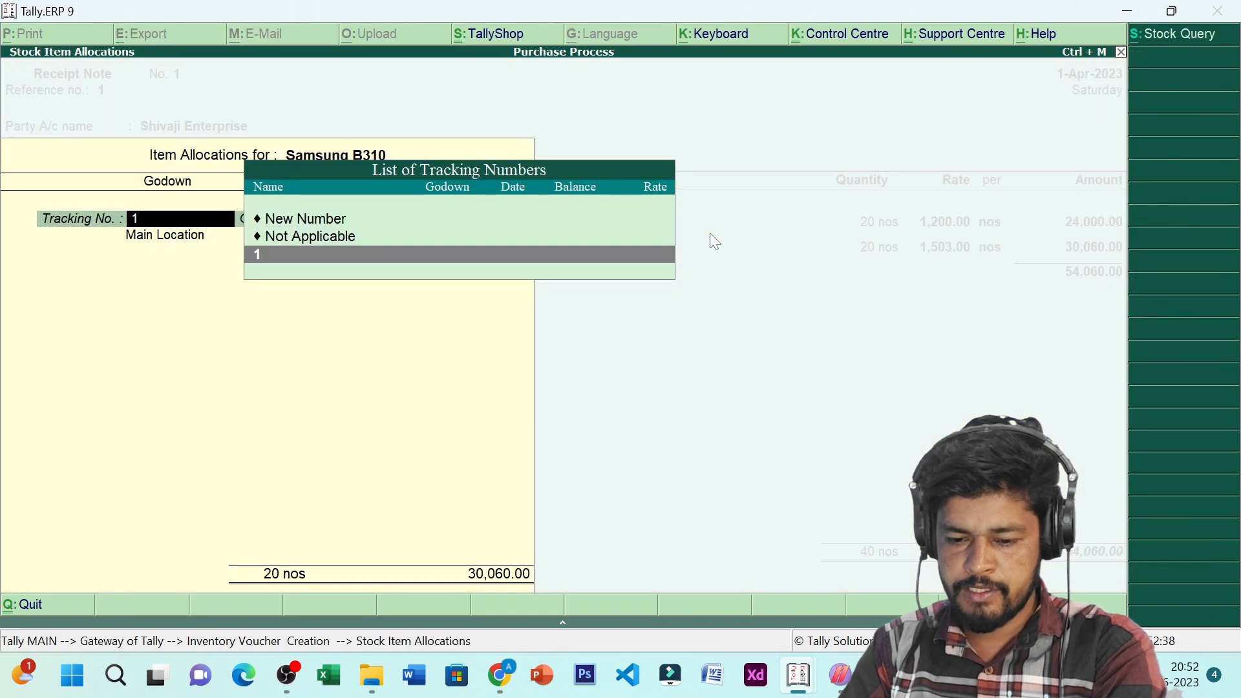
pyautogui.press('Return')
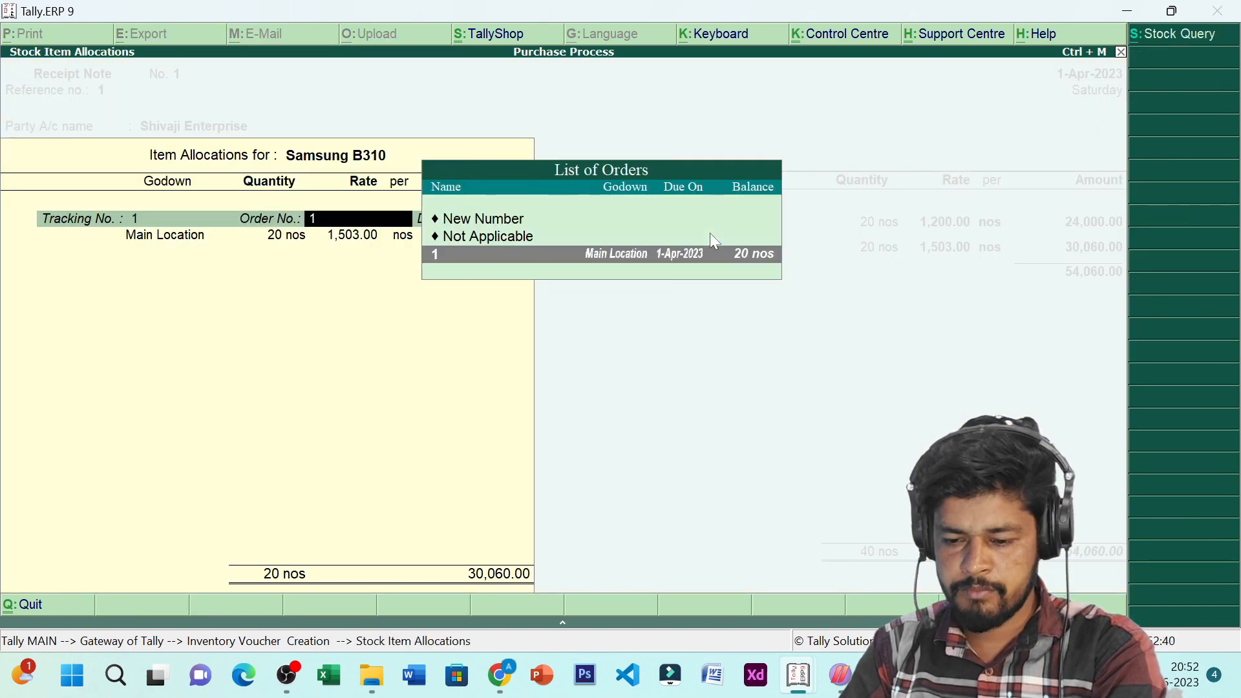
pyautogui.press('Return')
pyautogui.press('Return')
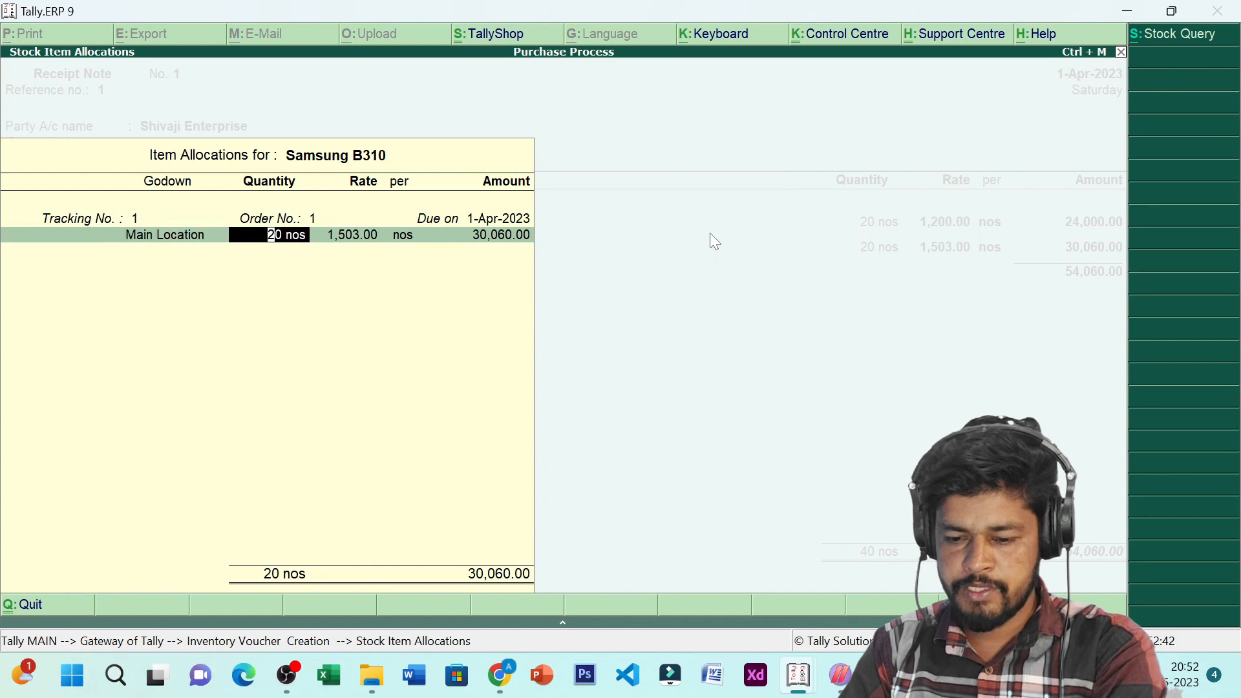
pyautogui.press('Return')
pyautogui.press('Return')
pyautogui.press('Return')
pyautogui.press('Return')
pyautogui.press('Return')
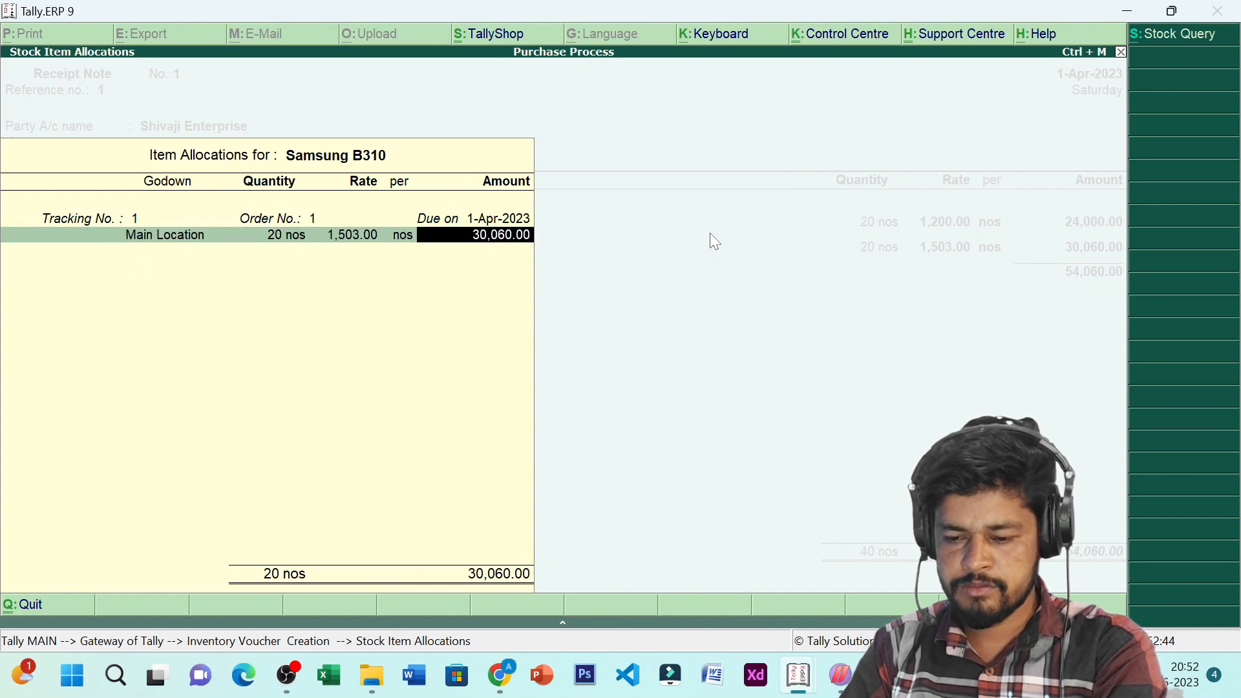
pyautogui.press('Return')
pyautogui.press('Return')
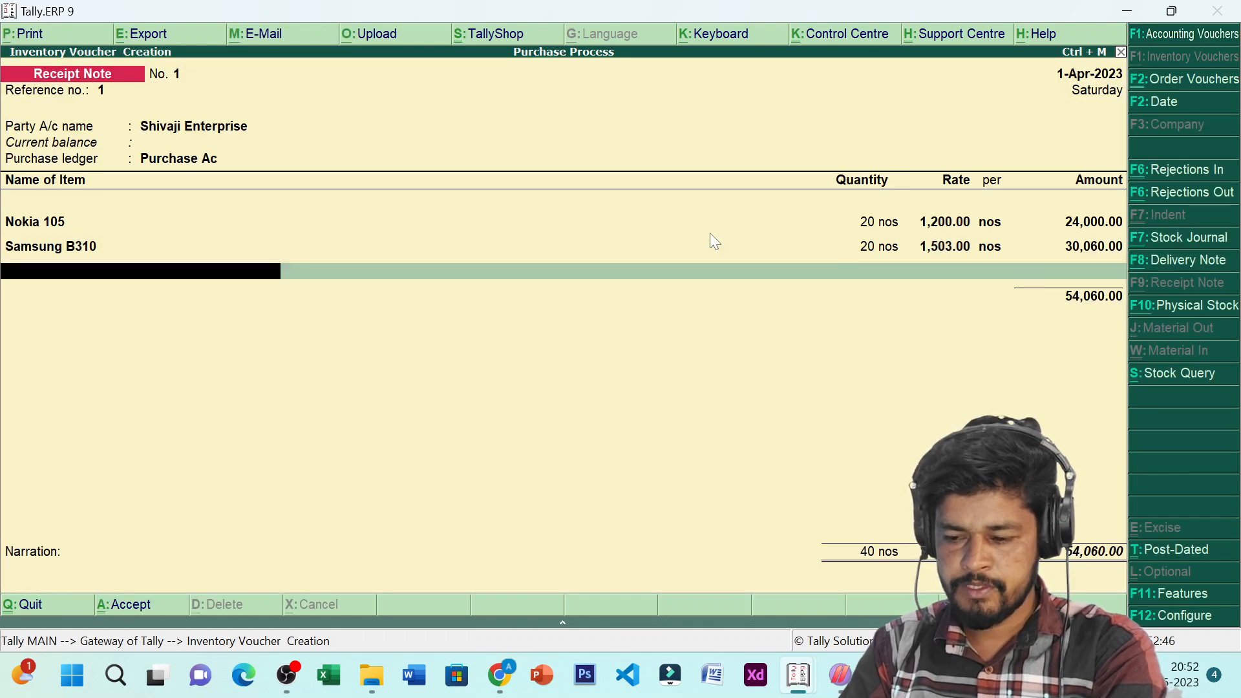
# - End the item list, leave the narration blank and save the receipt note
pyautogui.press('Return')
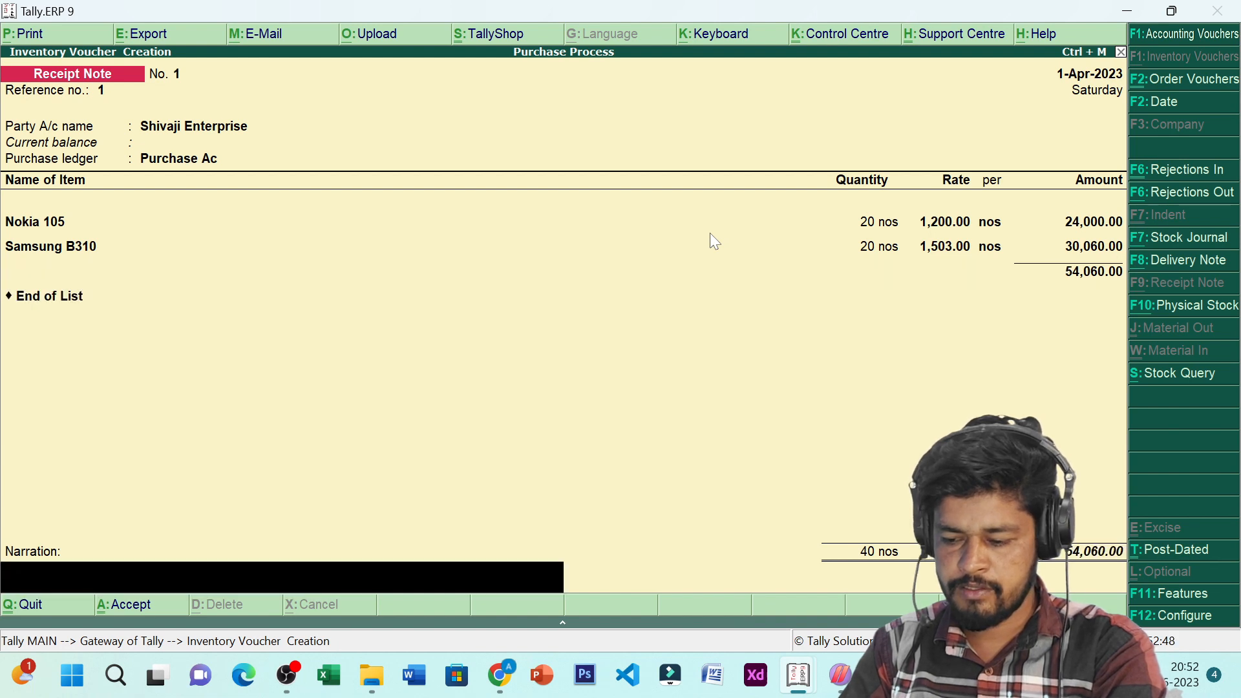
pyautogui.press('Return')
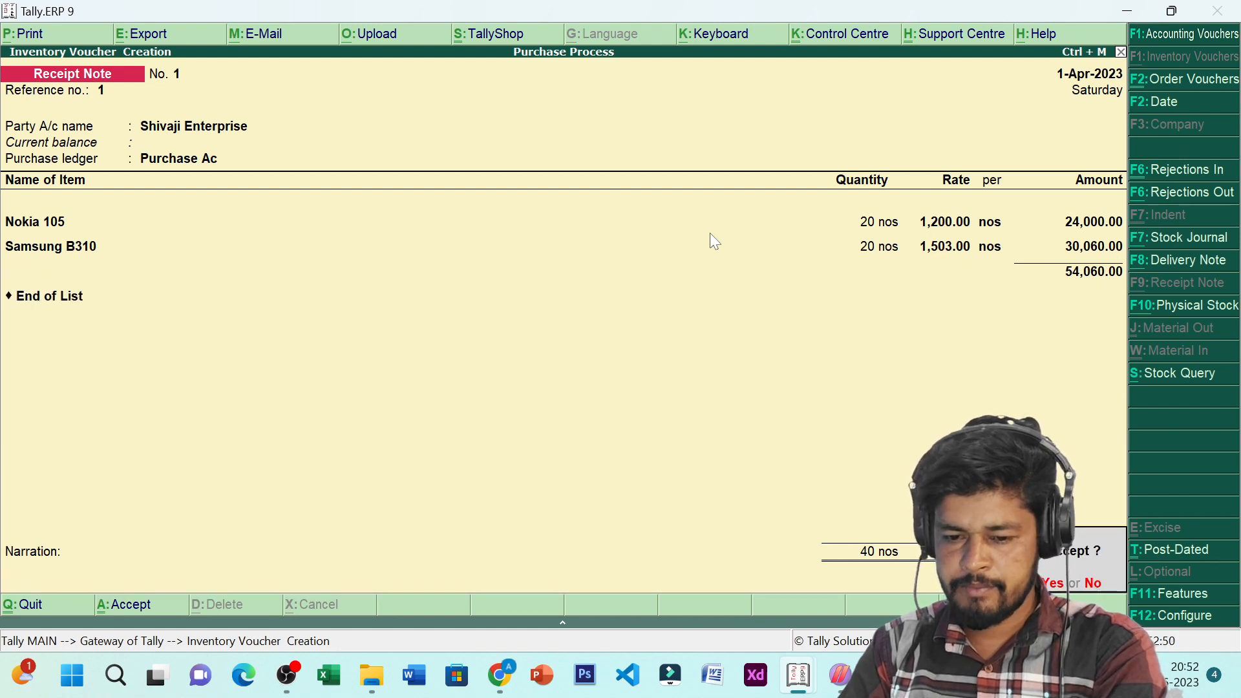
pyautogui.press('Return')
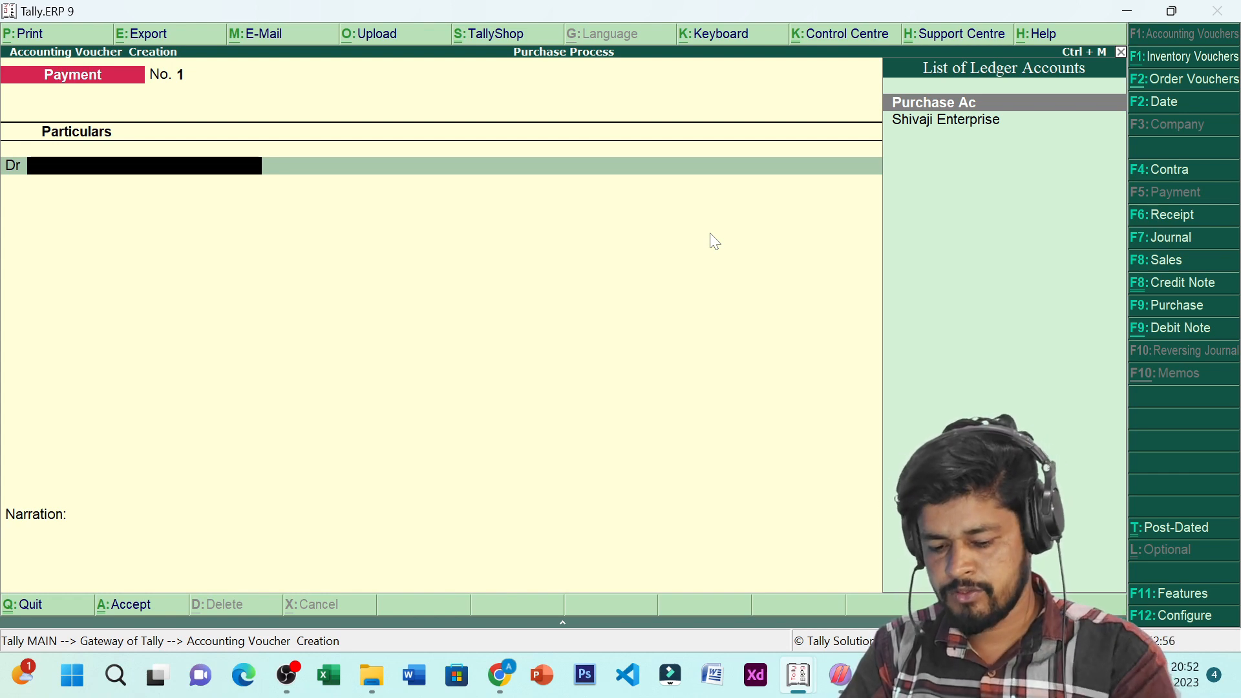
# - Switch to the Tally PDF notes in Chrome and examine the Rejection Out section on page 38
pyautogui.hotkey('alt', 'Tab')
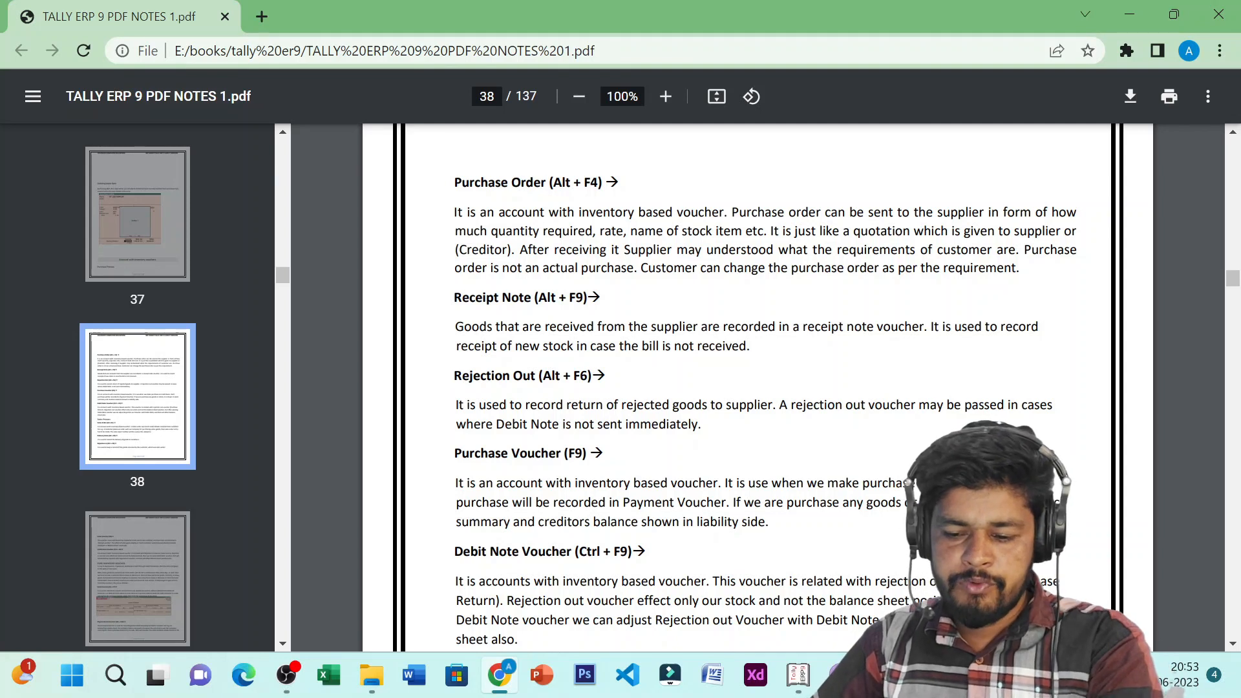
pyautogui.moveTo(454, 375); pyautogui.dragTo(592, 376)
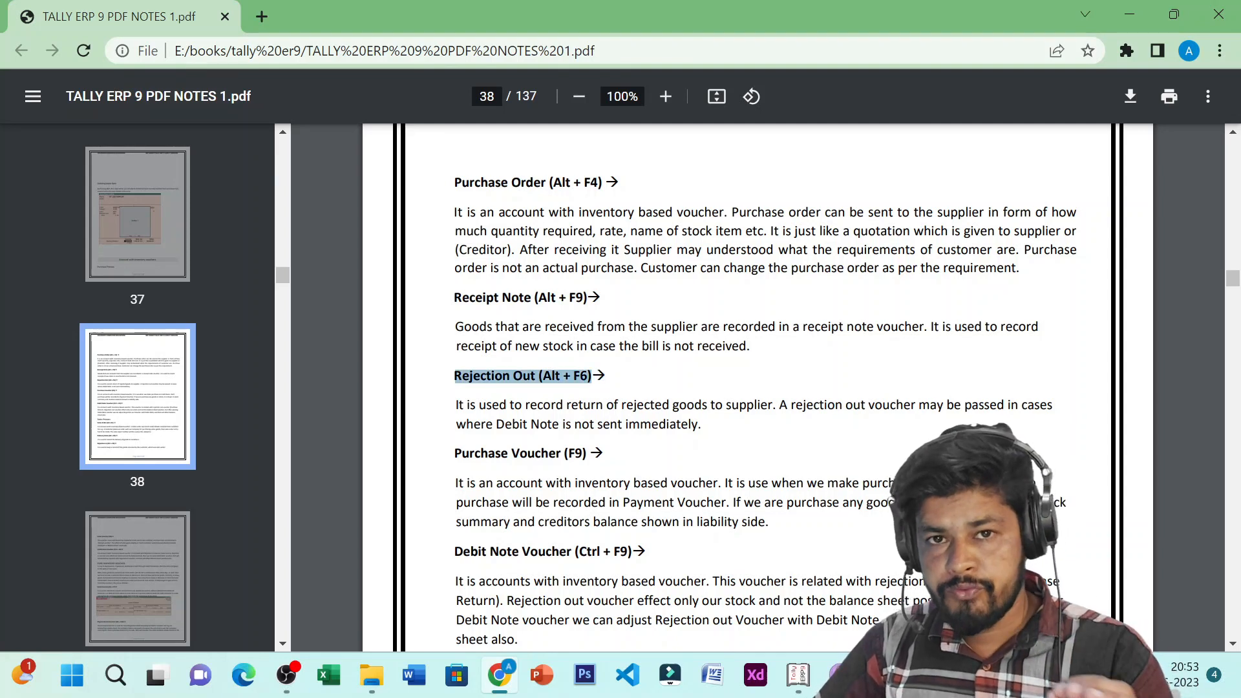
pyautogui.click(634, 384)
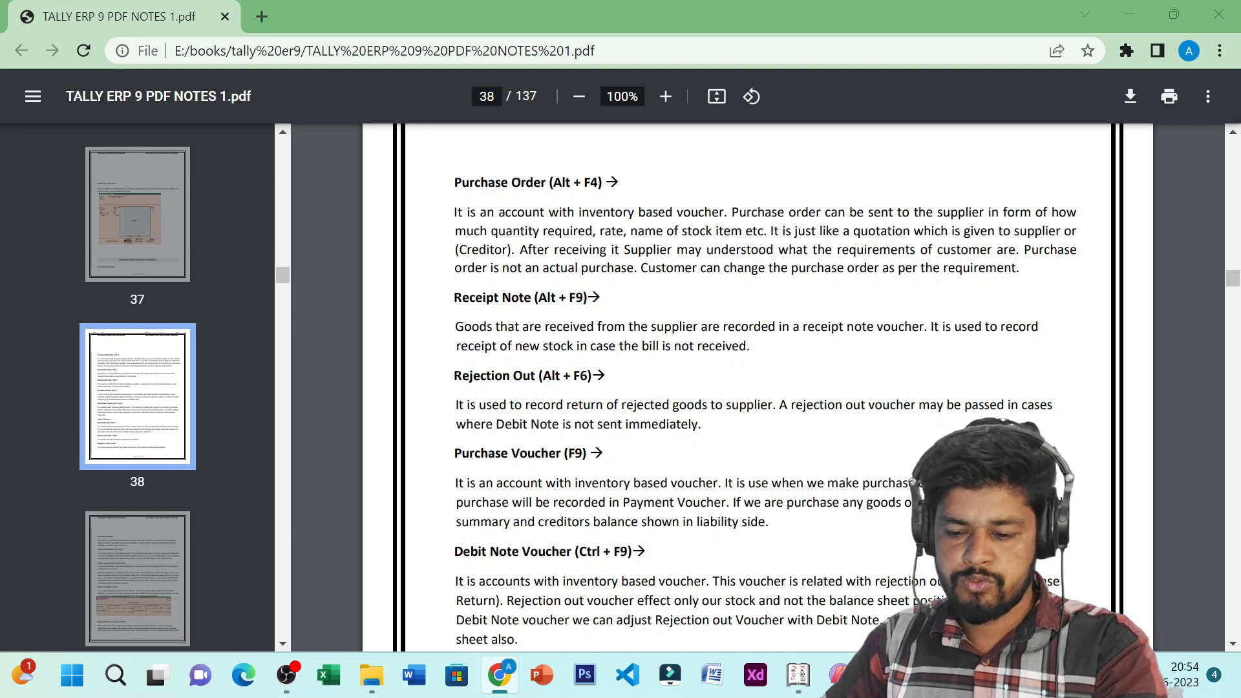
pyautogui.hotkey('alt', 'Tab')
pyautogui.hotkey('alt', 'Tab')
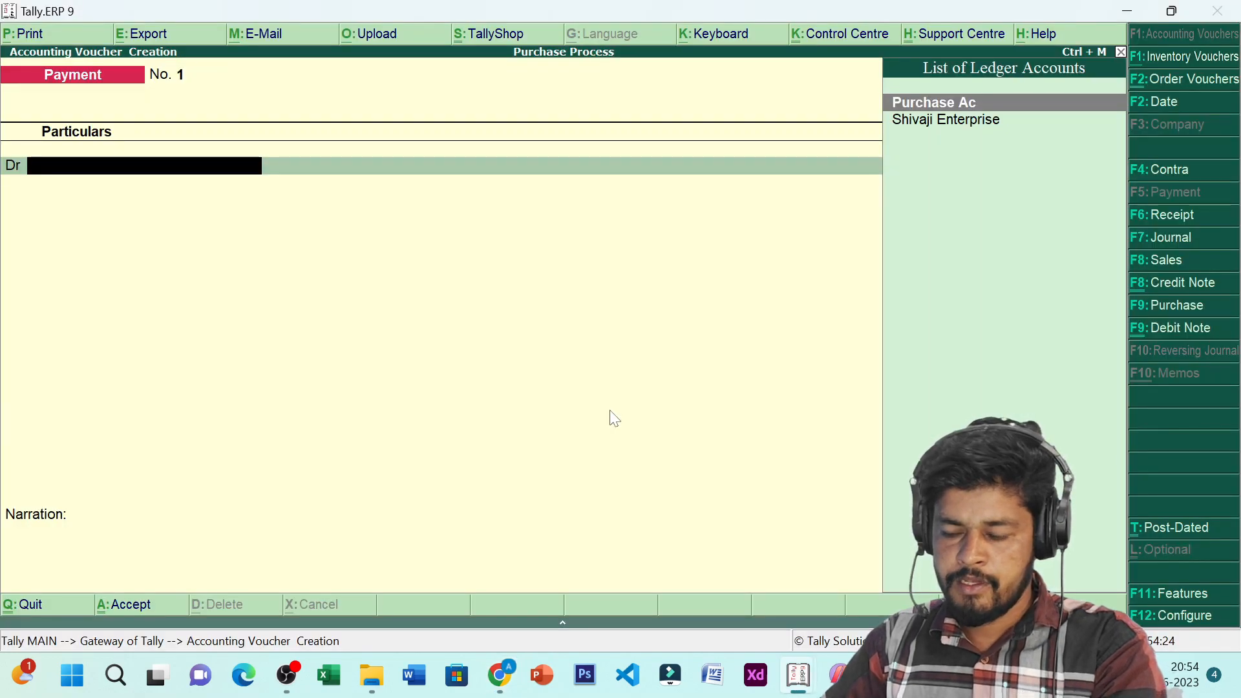
pyautogui.hotkey('alt', 'Tab')
pyautogui.hotkey('alt', 'Tab')
pyautogui.hotkey('alt', 'Tab')
pyautogui.hotkey('alt', 'Tab')
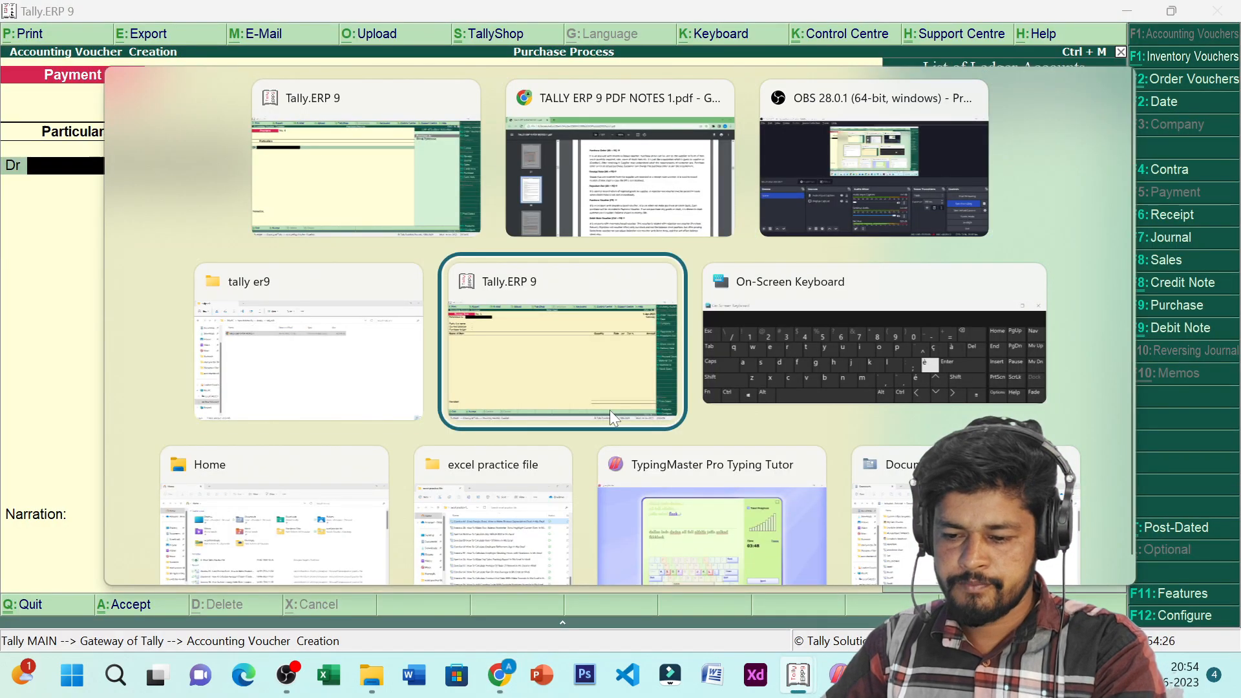
pyautogui.hotkey('alt', 'Tab')
pyautogui.hotkey('alt', 'Tab')
pyautogui.hotkey('alt', 'Tab')
pyautogui.hotkey('alt', 'Tab')
pyautogui.hotkey('alt', 'Tab')
pyautogui.hotkey('alt', 'Tab')
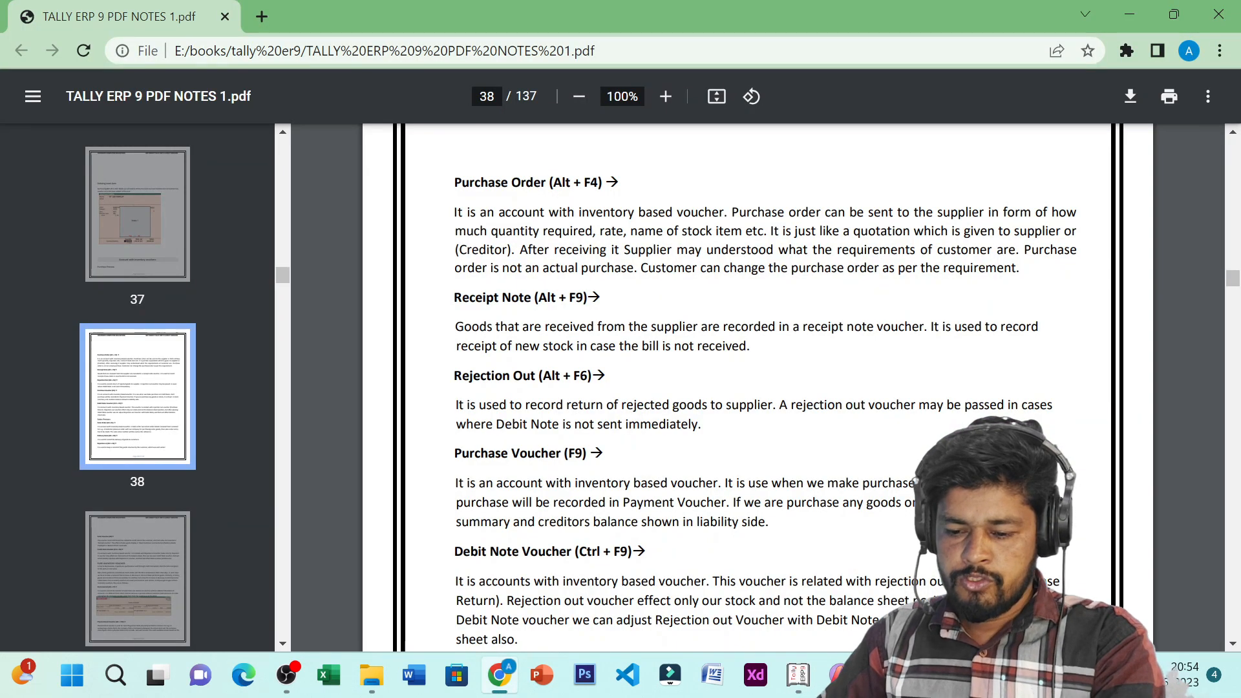
# - Check the shortcut given for the Rejection Out voucher in the PDF notes
pyautogui.moveTo(541, 376); pyautogui.dragTo(605, 376)
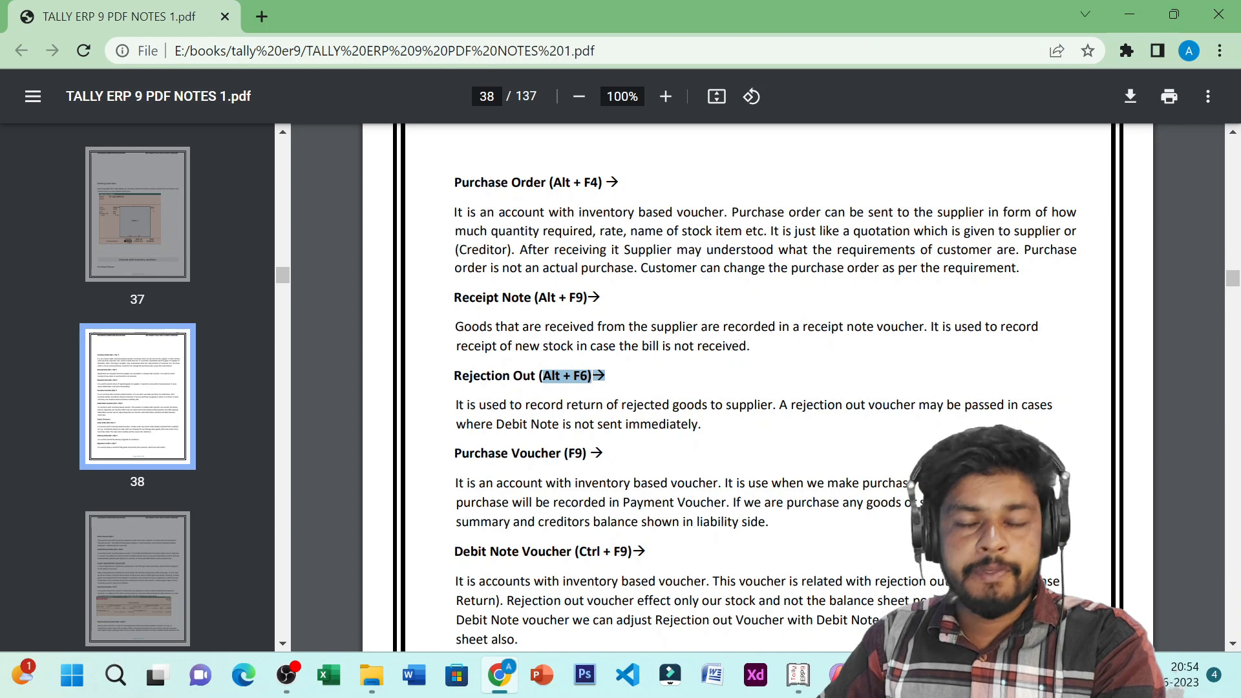
pyautogui.click(543, 377)
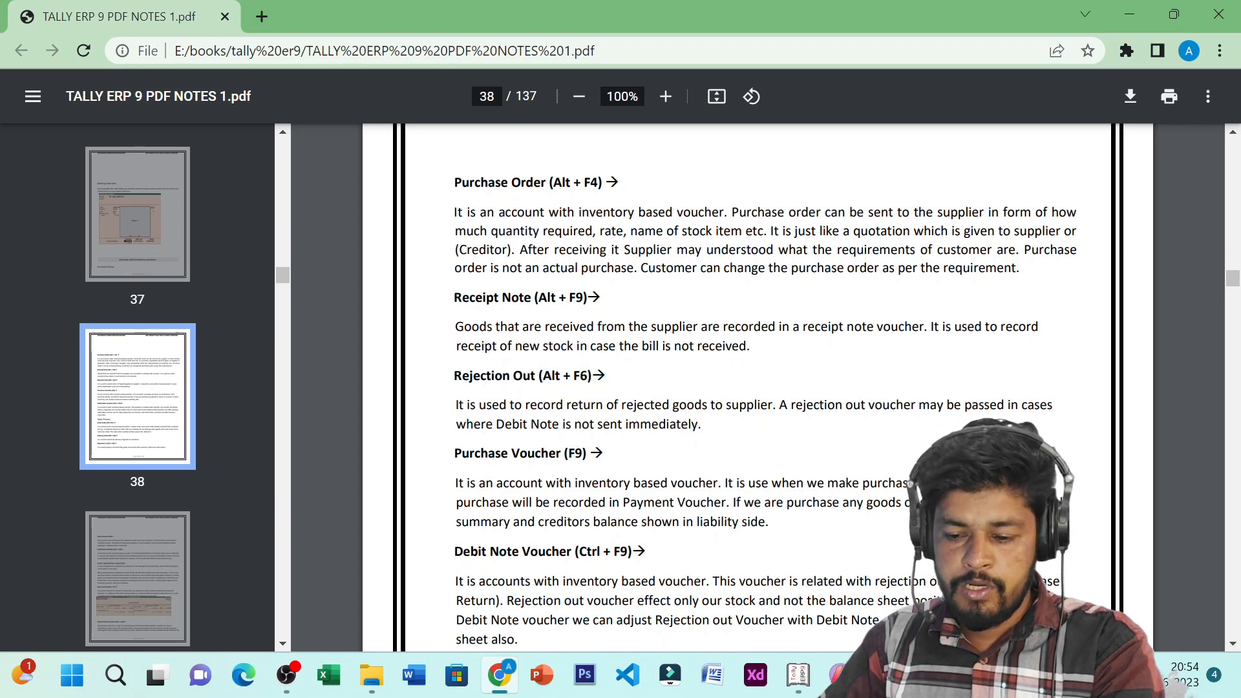
pyautogui.moveTo(543, 376); pyautogui.dragTo(588, 376)
# - Switch back to Tally.ERP 9 and start a Rejections Out voucher with Shivaji Enterprise as the ledger account and supplier
pyautogui.hotkey('alt', 'Tab')
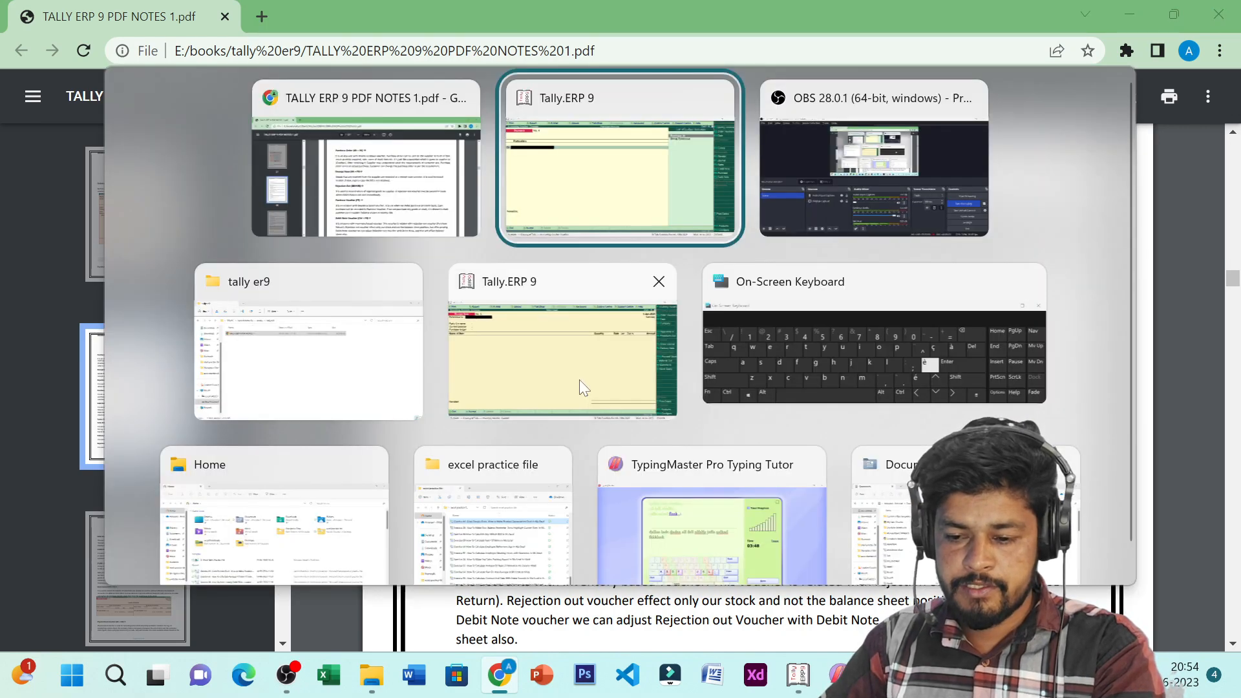
pyautogui.hotkey('alt', 'F6')
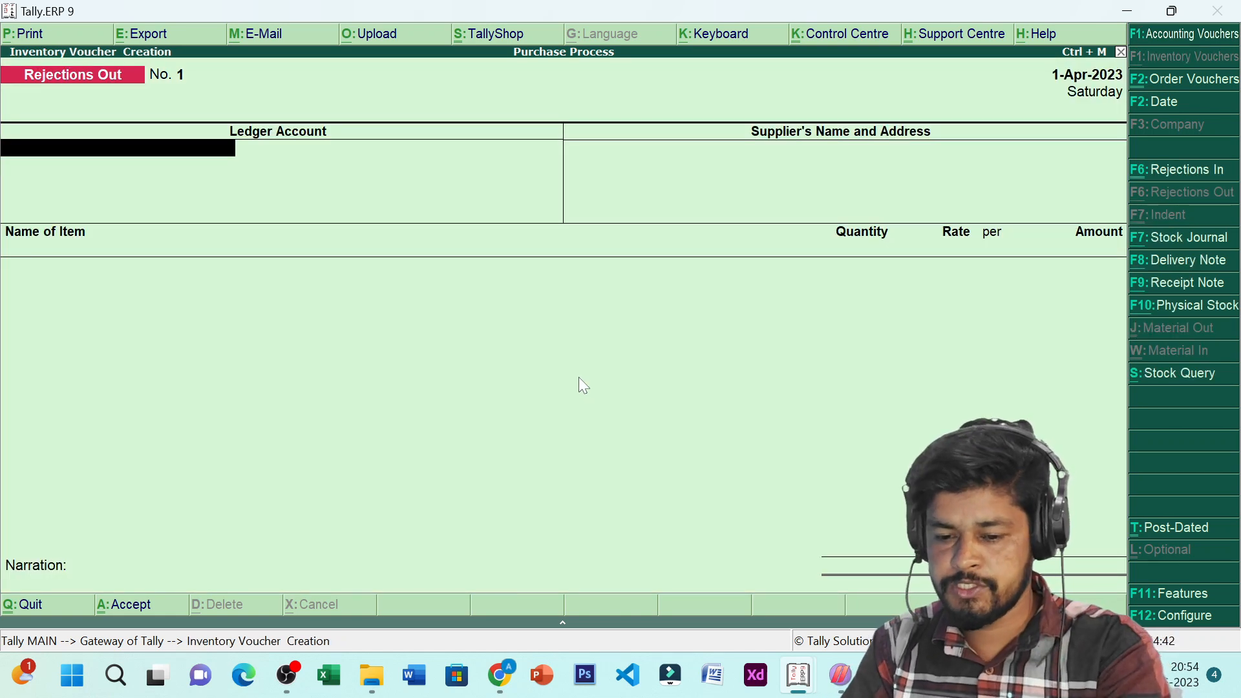
pyautogui.press('Return')
pyautogui.press('BackSpace')
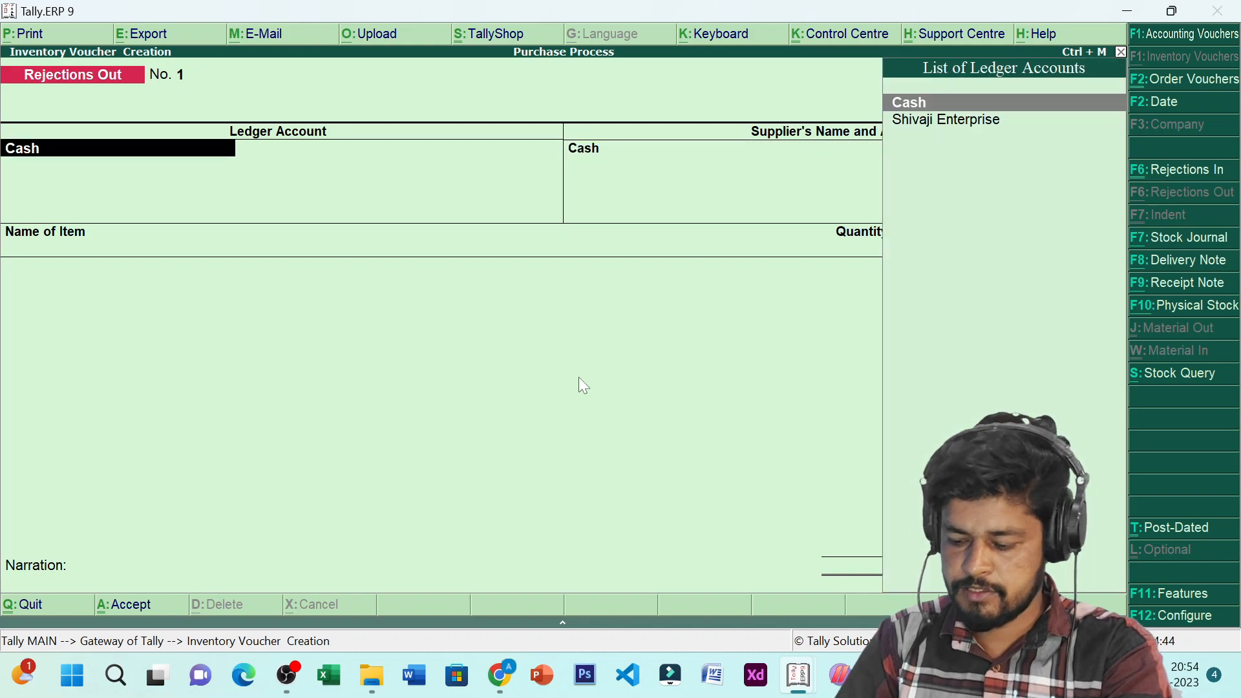
pyautogui.press('Down')
pyautogui.press('Return')
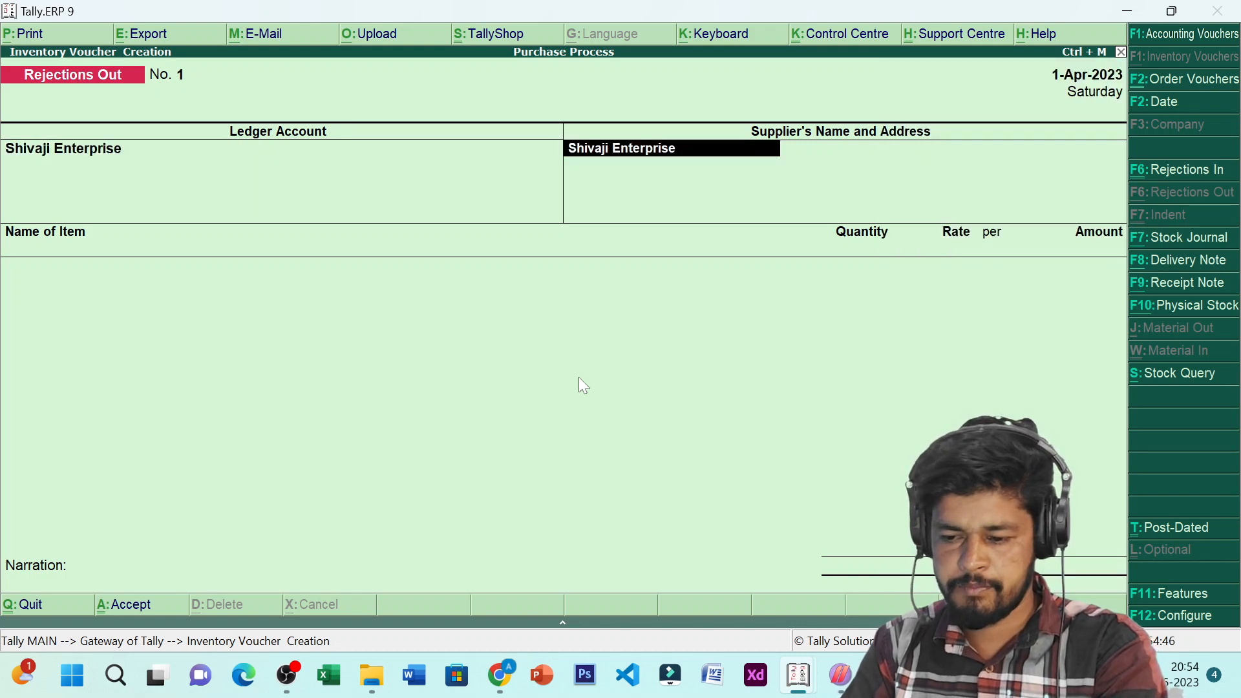
pyautogui.press('Return')
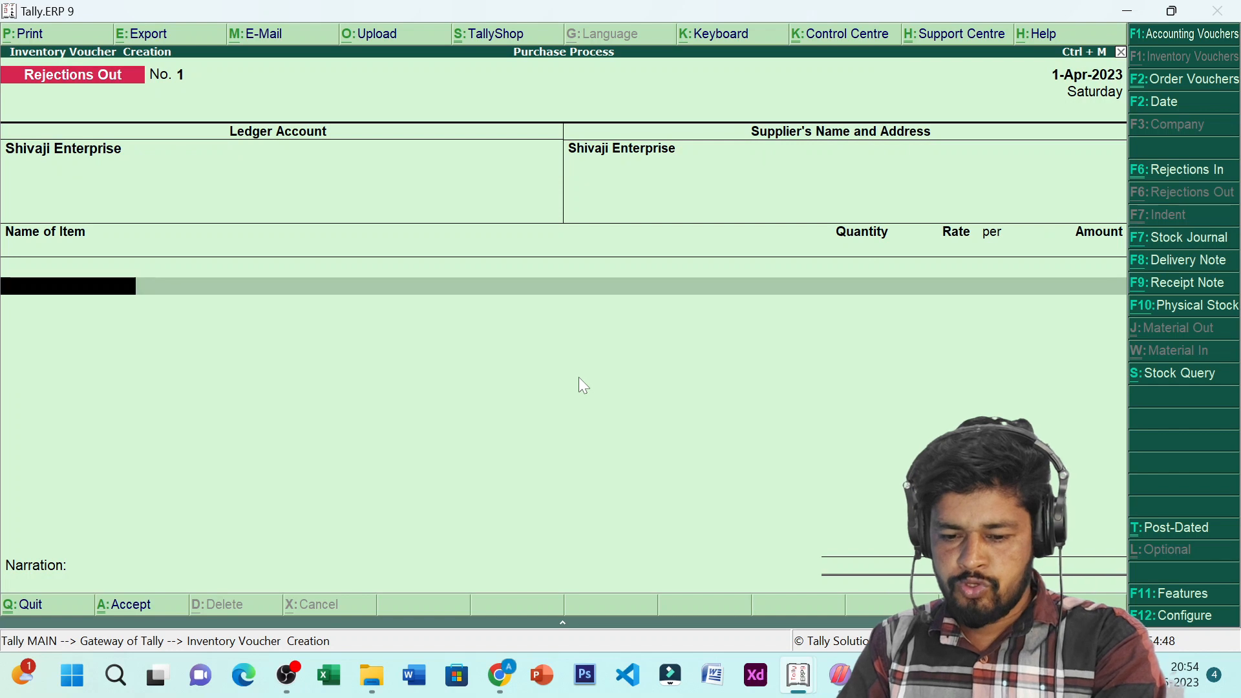
# - Add Nokia 105 to the rejected items against tracking number 1, with 2 nos from Main Location at the rate of 1,200.00
pyautogui.write('N')
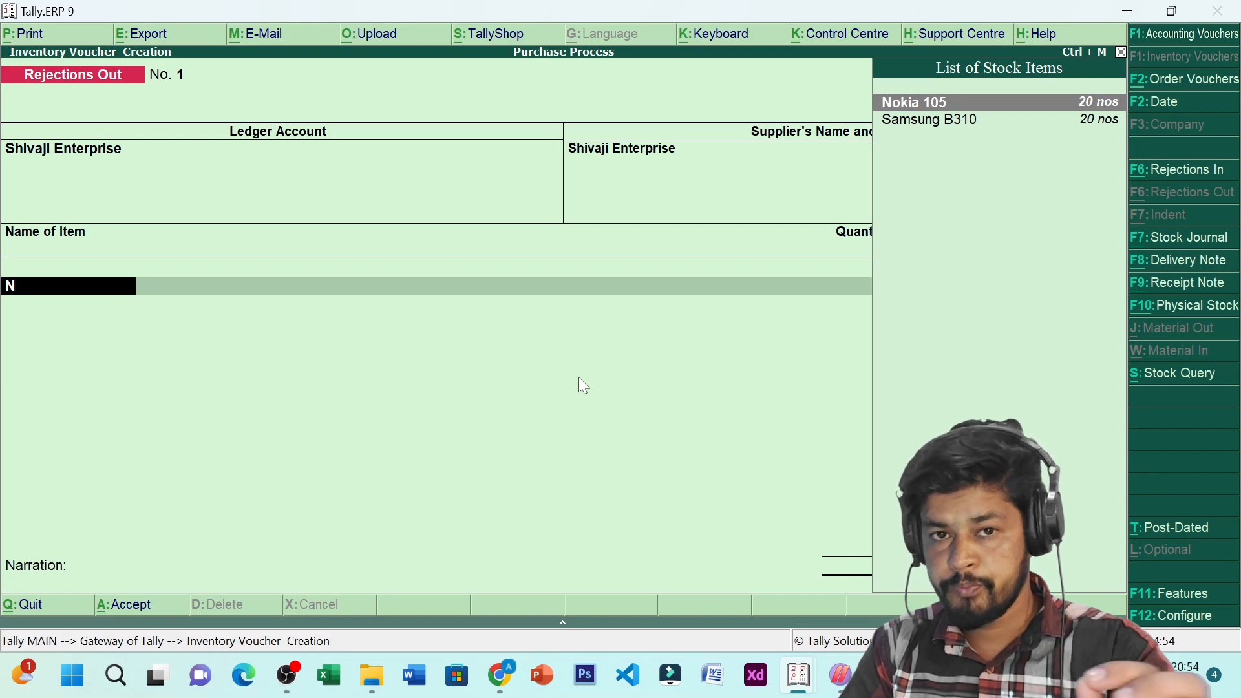
pyautogui.press('Return')
pyautogui.press('Return')
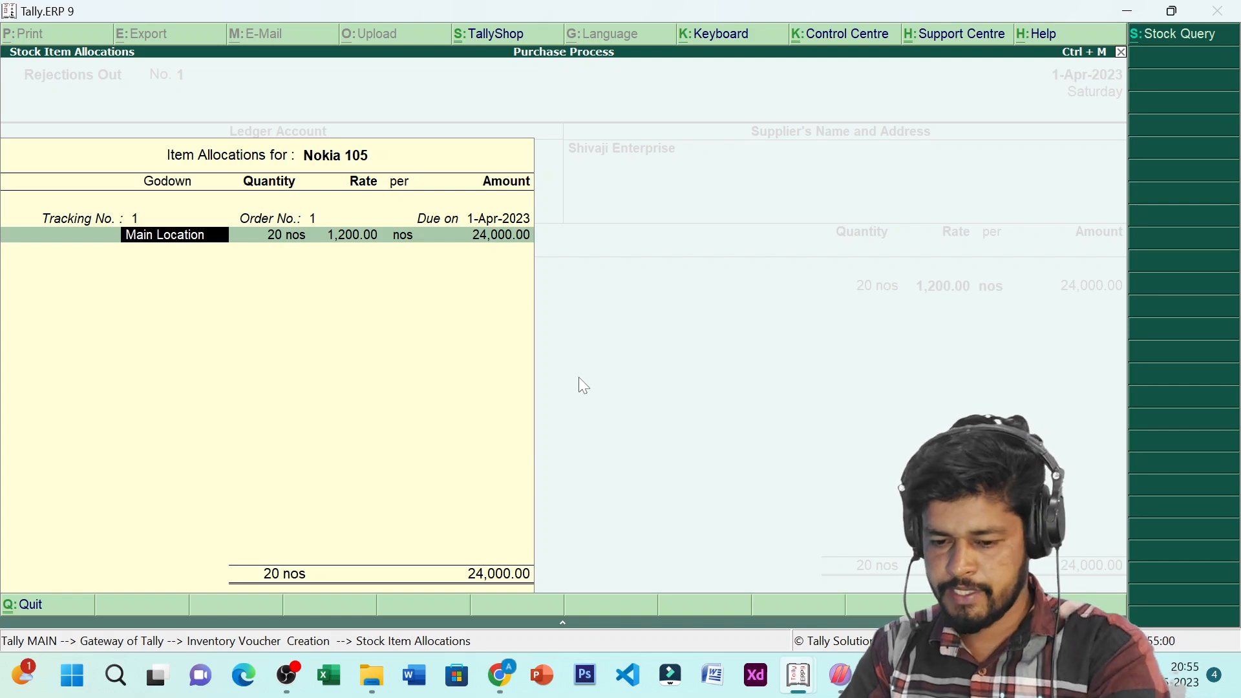
pyautogui.press('Return')
pyautogui.write('2')
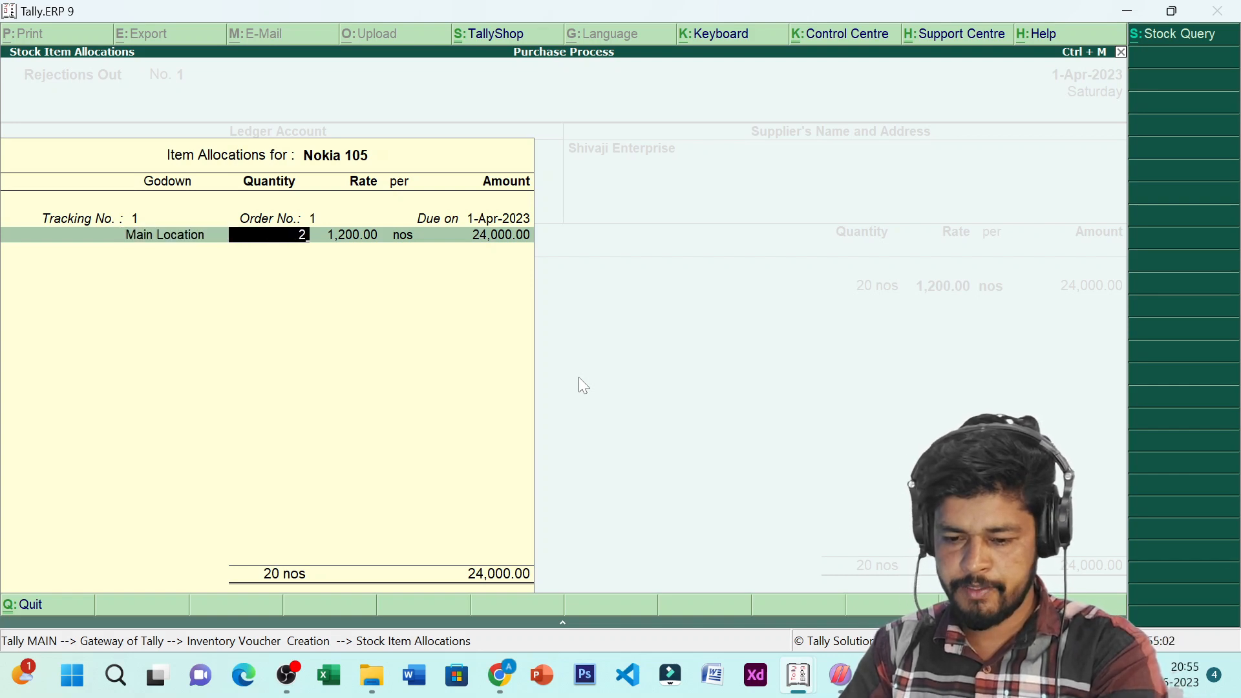
pyautogui.press('Return')
pyautogui.press('Return')
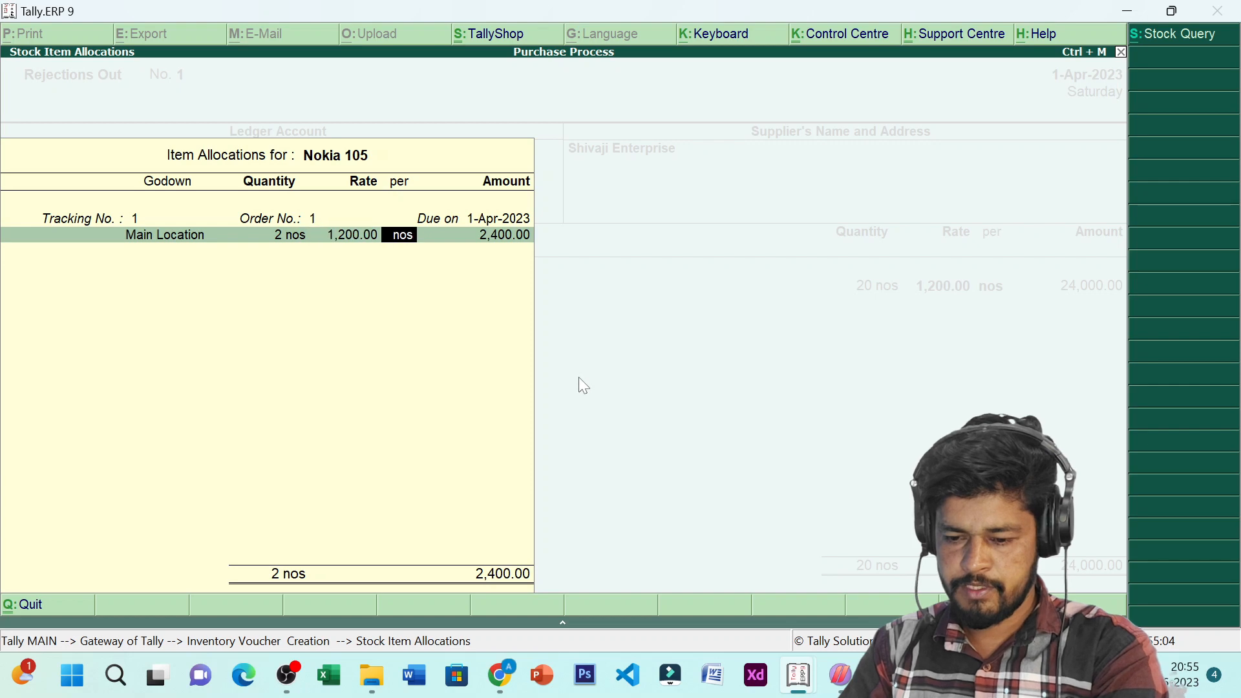
pyautogui.press('Return')
pyautogui.press('Return')
pyautogui.press('Return')
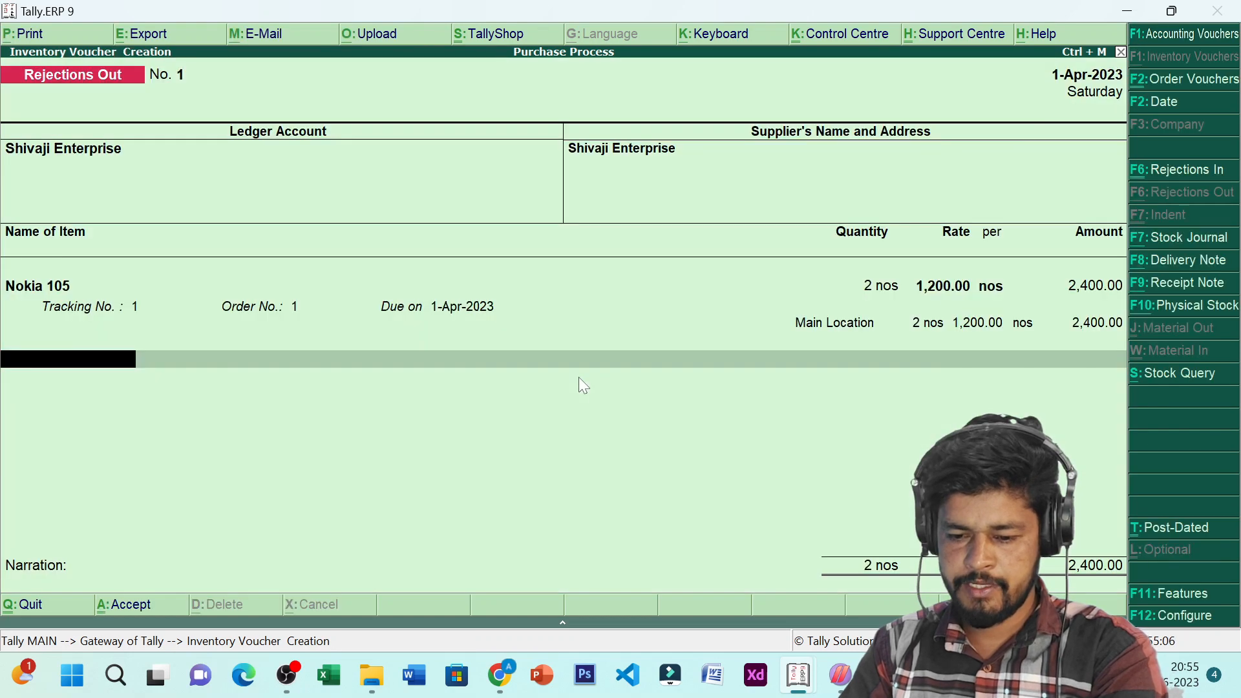
# - Add Samsung B310 to the rejected items against tracking number 1, with 3 nos from Main Location at the rate of 1,503.00
pyautogui.write('S')
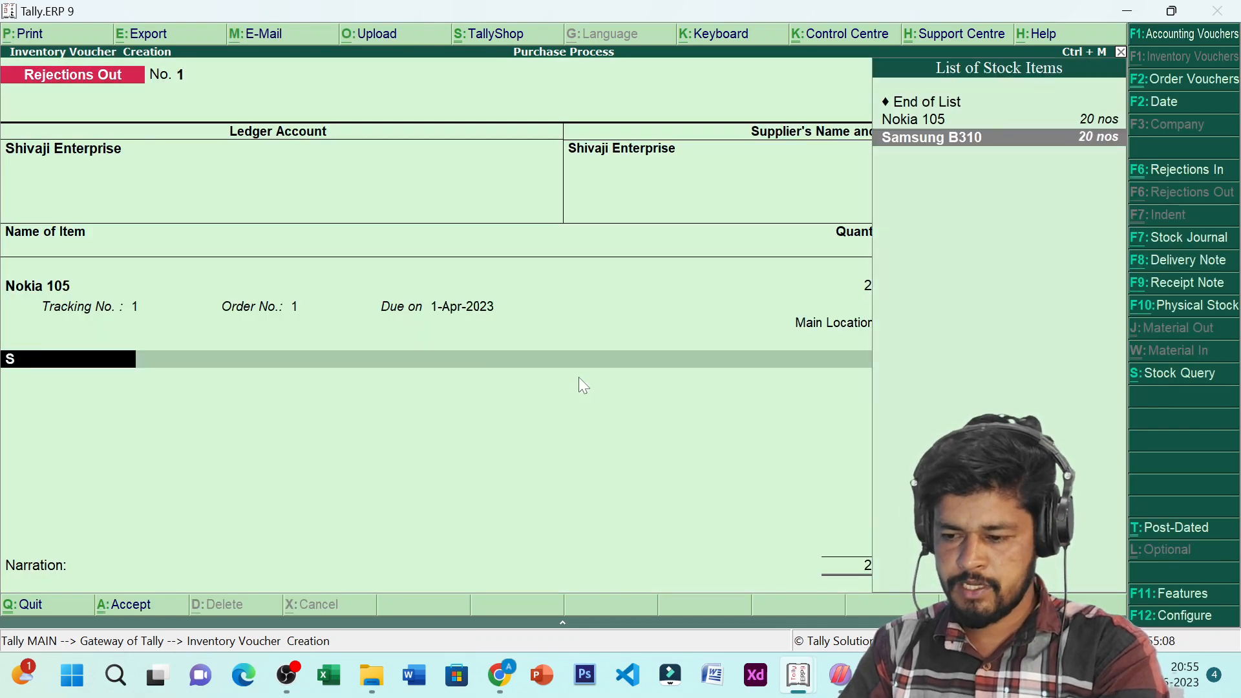
pyautogui.press('Return')
pyautogui.press('Return')
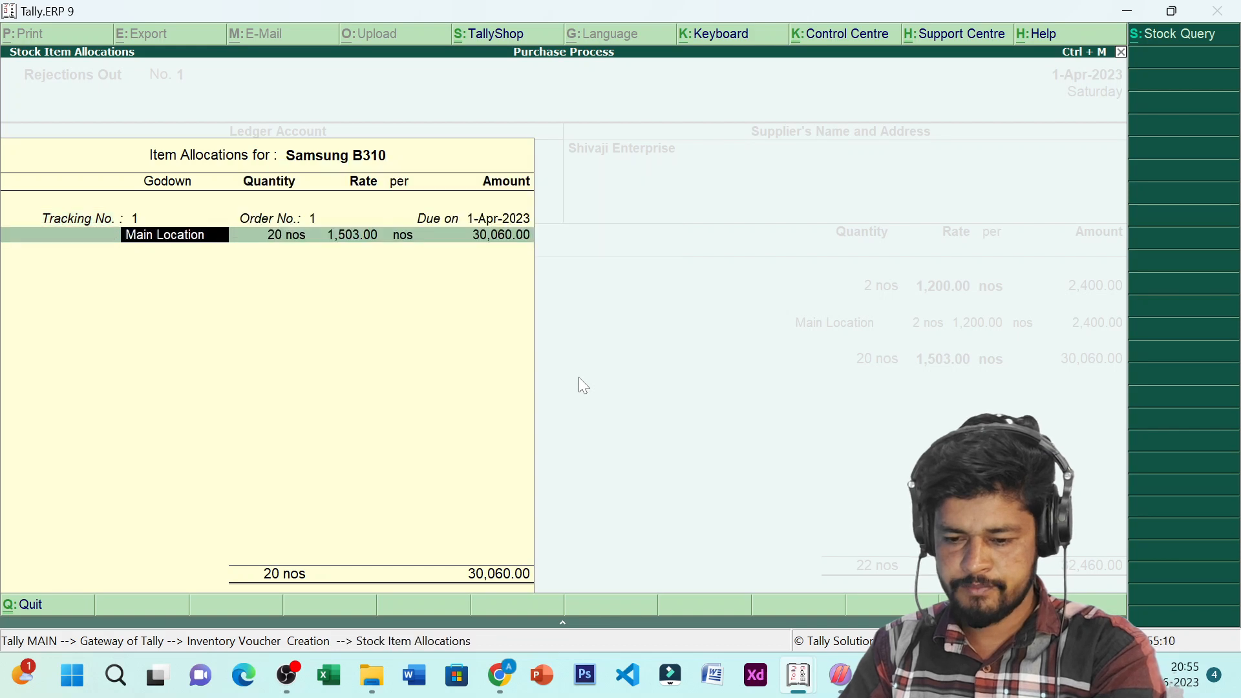
pyautogui.press('Return')
pyautogui.write('3')
pyautogui.press('Return')
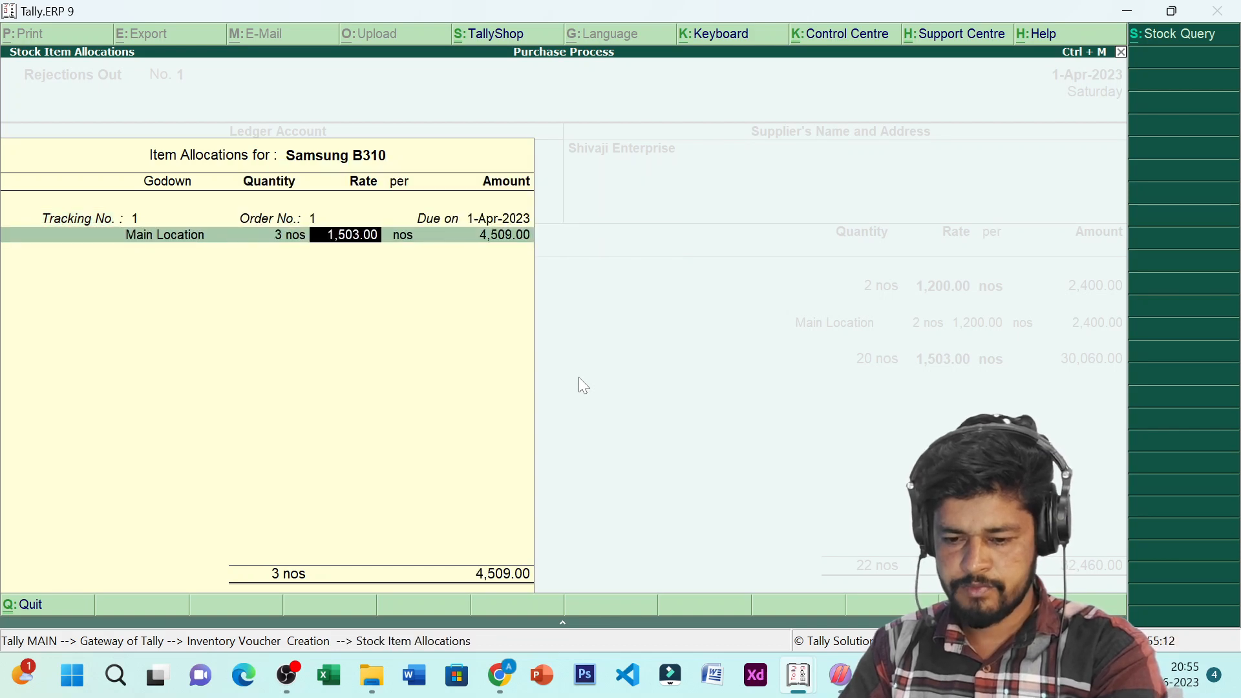
pyautogui.press('Return')
pyautogui.press('Return')
pyautogui.press('Return')
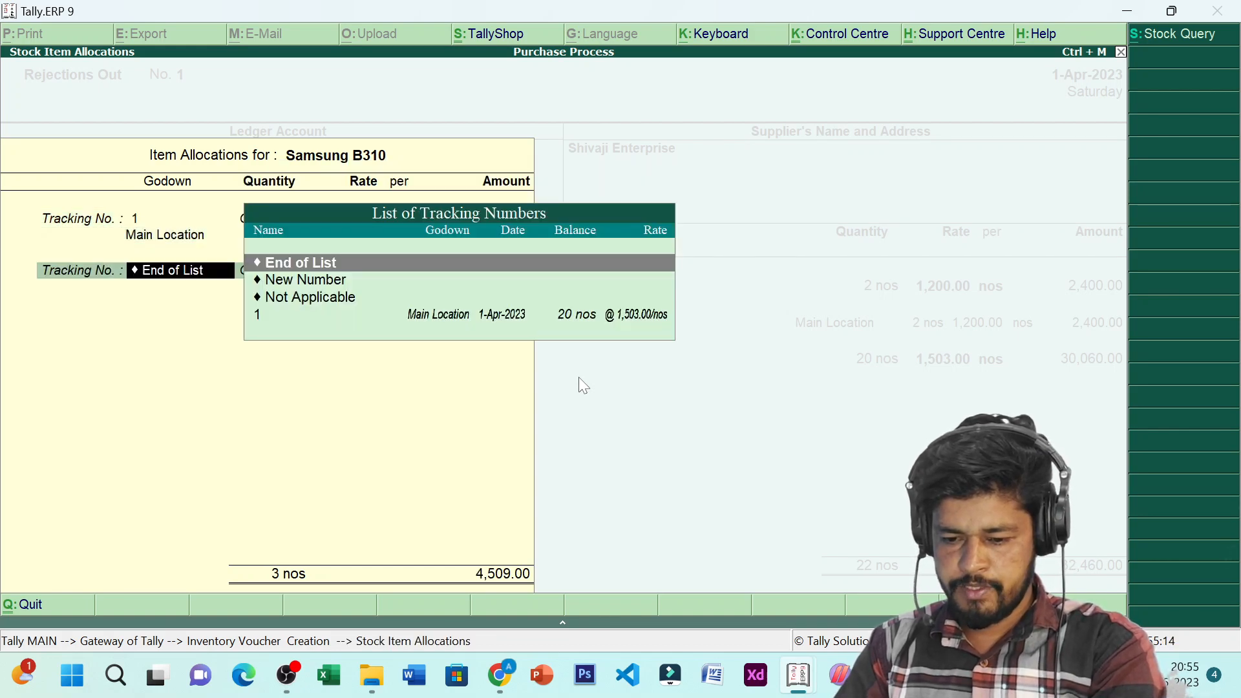
pyautogui.press('Return')
# - End the item list, leave the narration blank and save the Rejections Out voucher
pyautogui.press('Return')
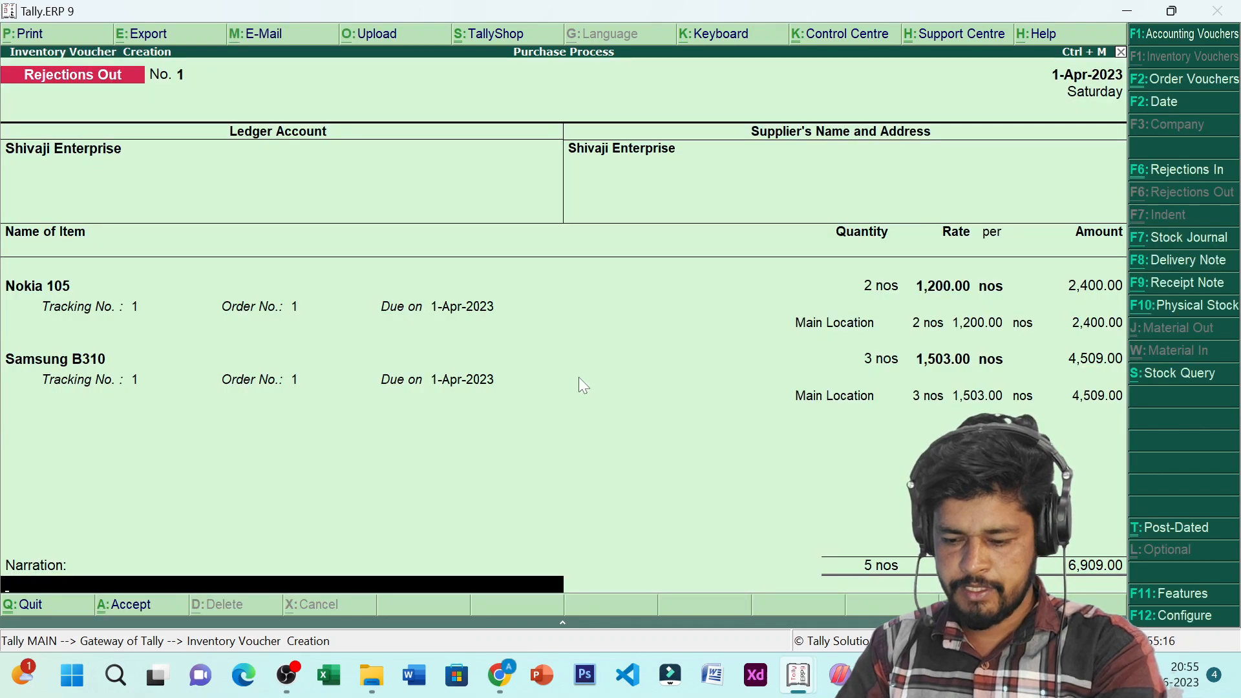
pyautogui.press('Return')
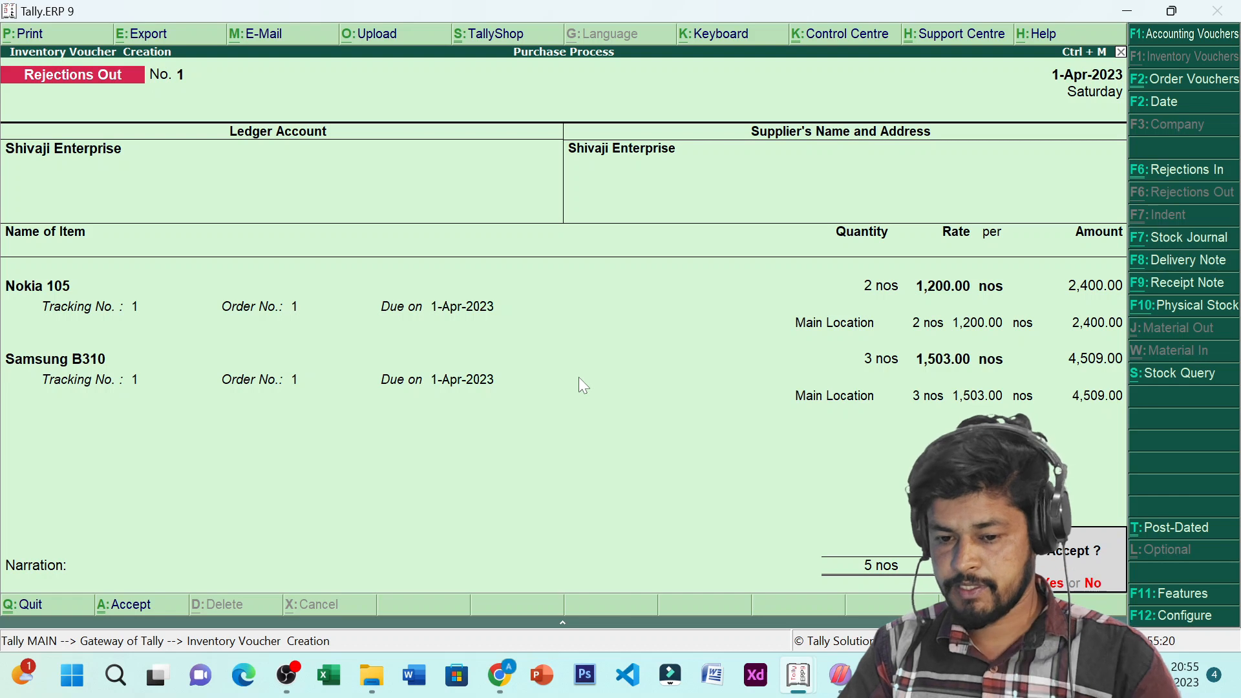
pyautogui.press('Return')
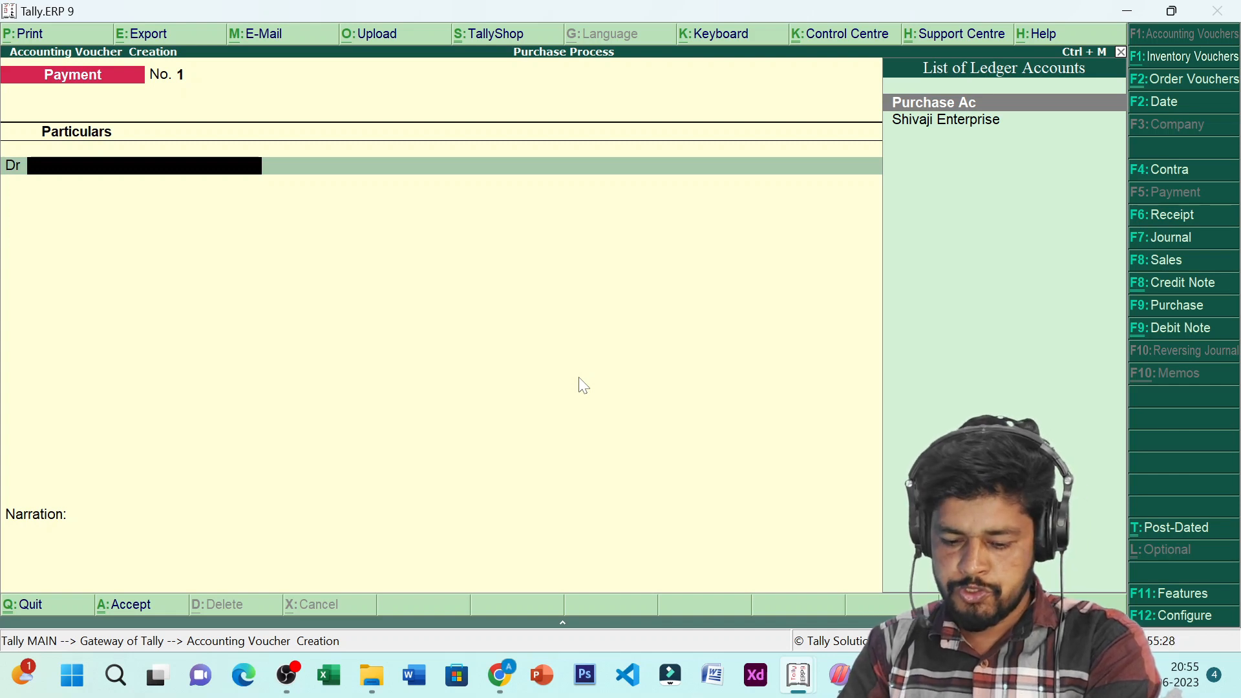
# - Leave the payment voucher screen and check the closing stock of each item in the Gst 18% group of the Stock Summary
pyautogui.press('Escape')
pyautogui.press('Return')
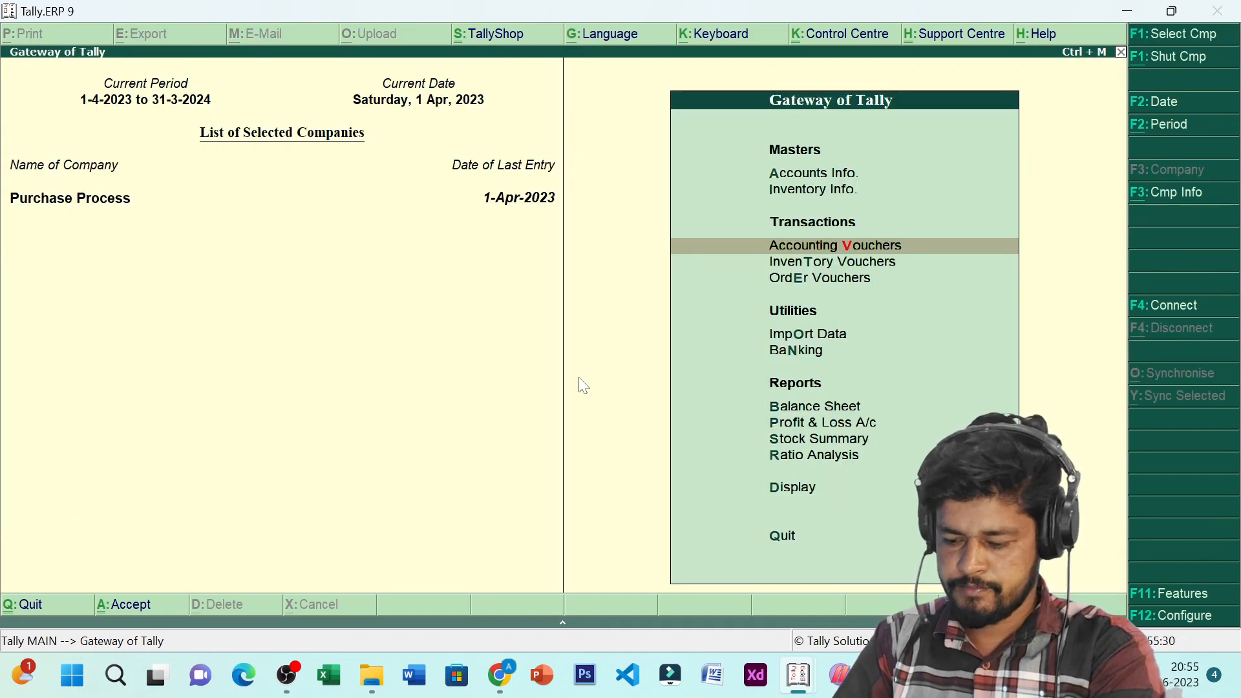
pyautogui.press('Down')
pyautogui.press('Down')
pyautogui.press('Down')
pyautogui.press('Down')
pyautogui.press('Down')
pyautogui.press('Down')
pyautogui.press('Down')
pyautogui.press('Return')
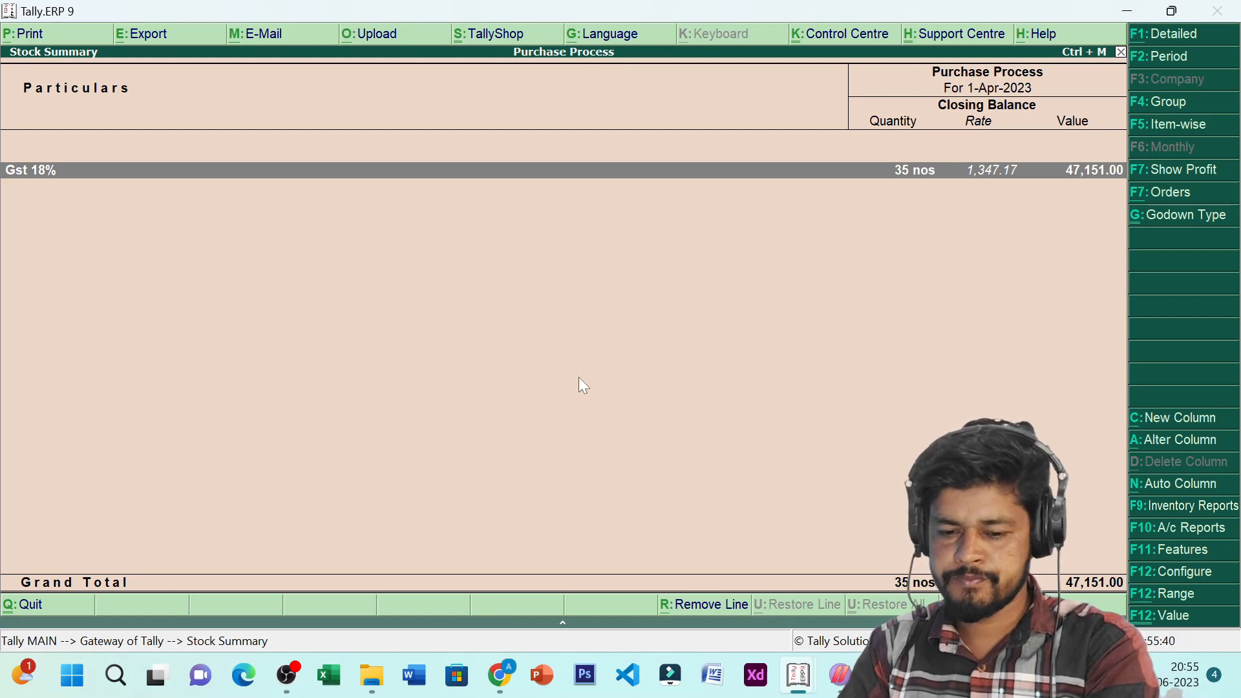
pyautogui.press('Return')
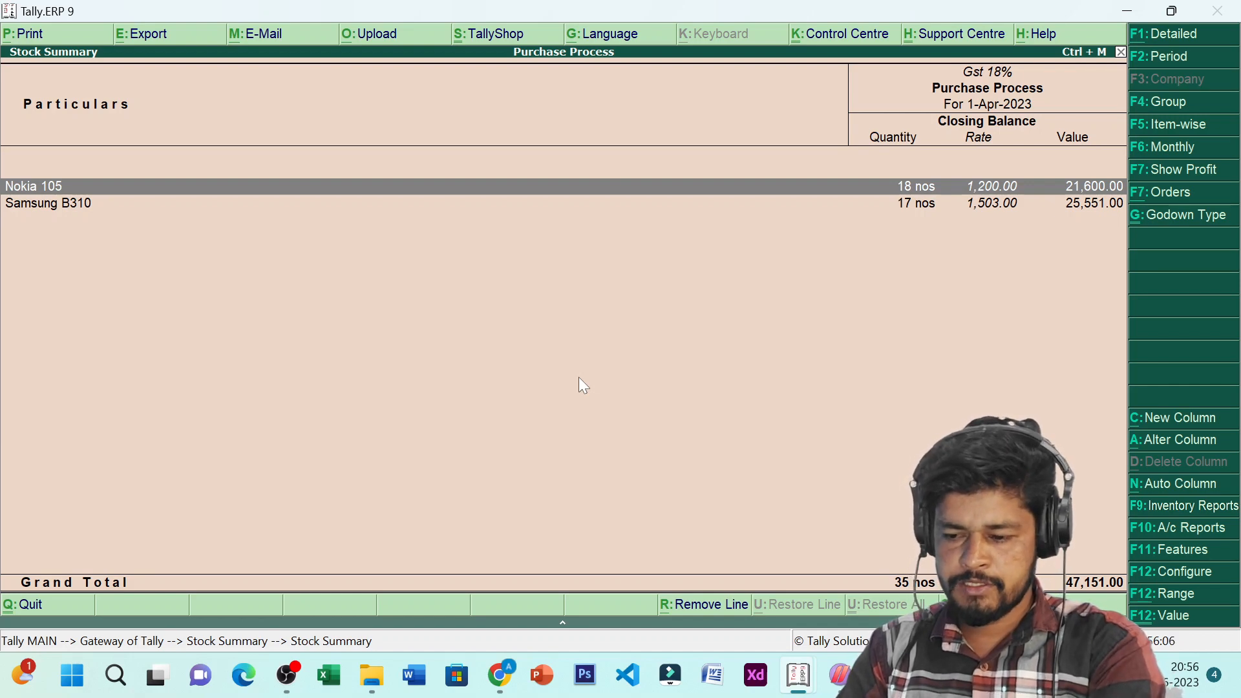
# - Drill down from Nokia 105 to its pending purchase bills for April and show them in detail
pyautogui.press('Return')
pyautogui.press('Return')
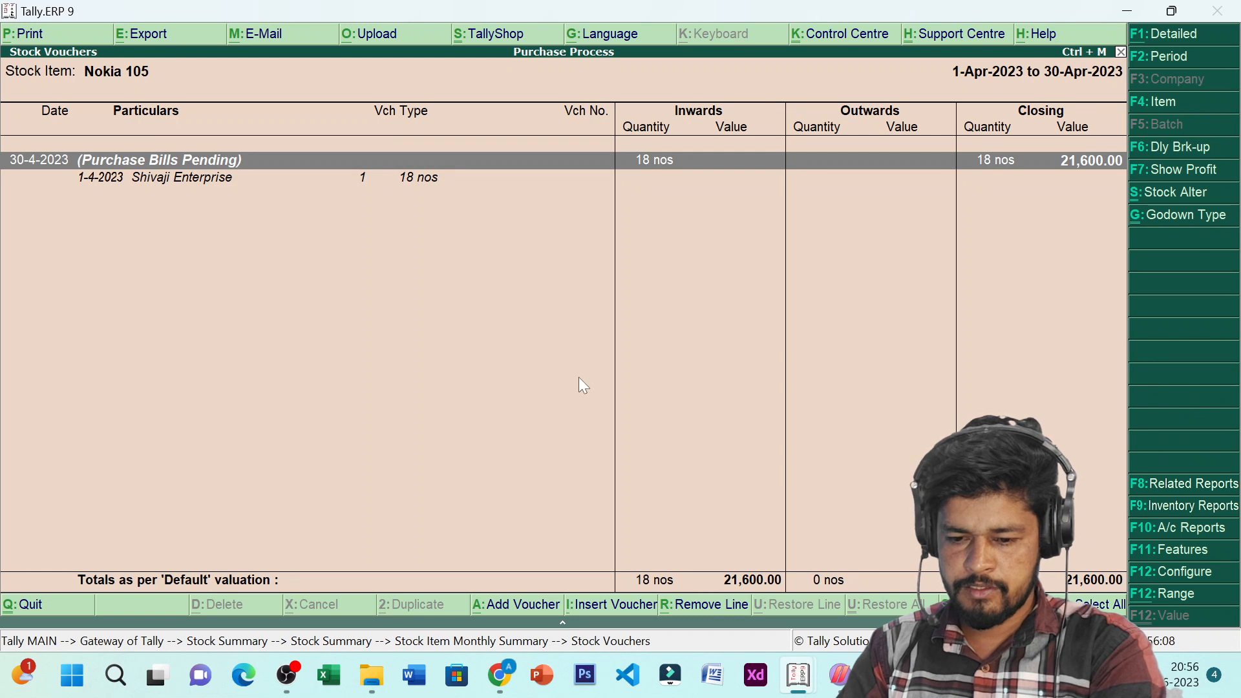
pyautogui.press('Return')
pyautogui.hotkey('alt', 'F1')
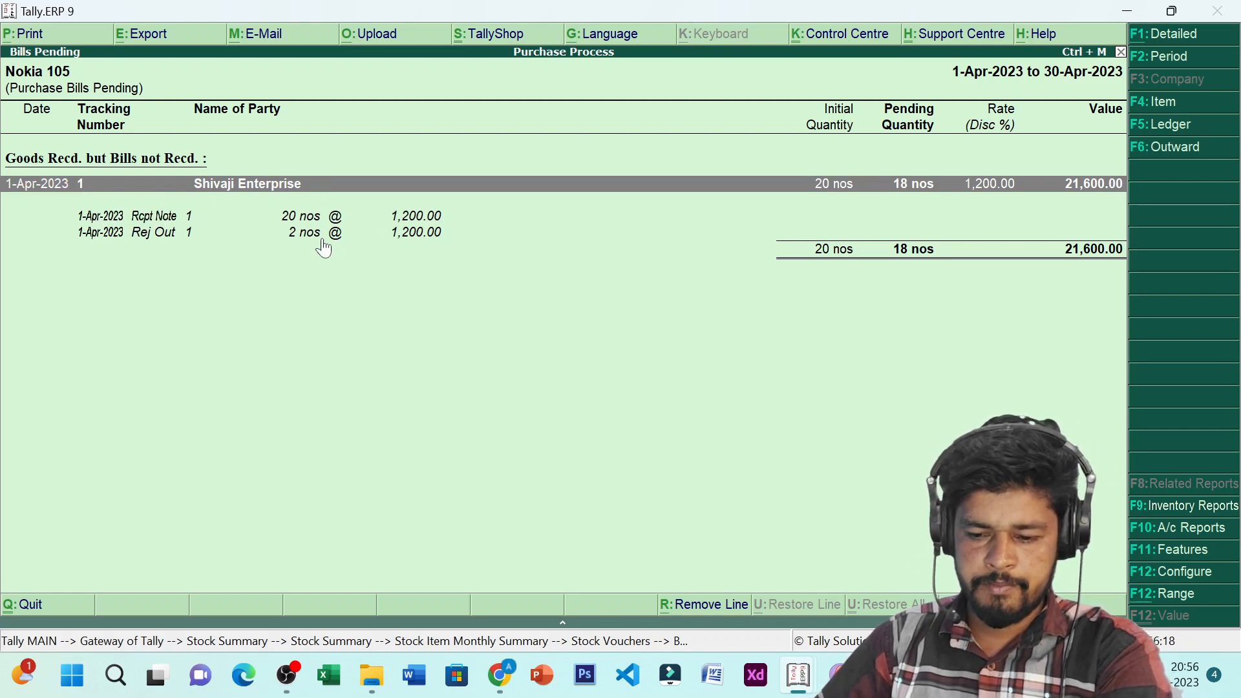
# - Look at the Rejections Out voucher and the Receipt Note listed under the Nokia 105 pending bill
pyautogui.click(176, 239)
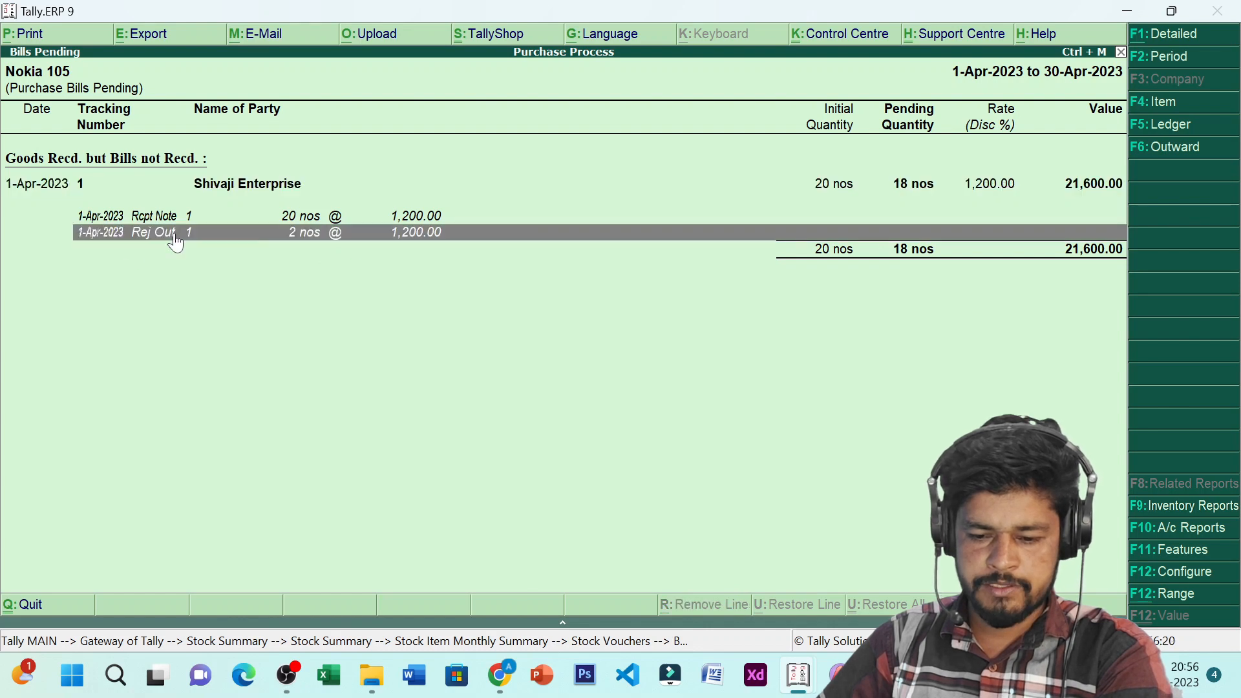
pyautogui.click(176, 238)
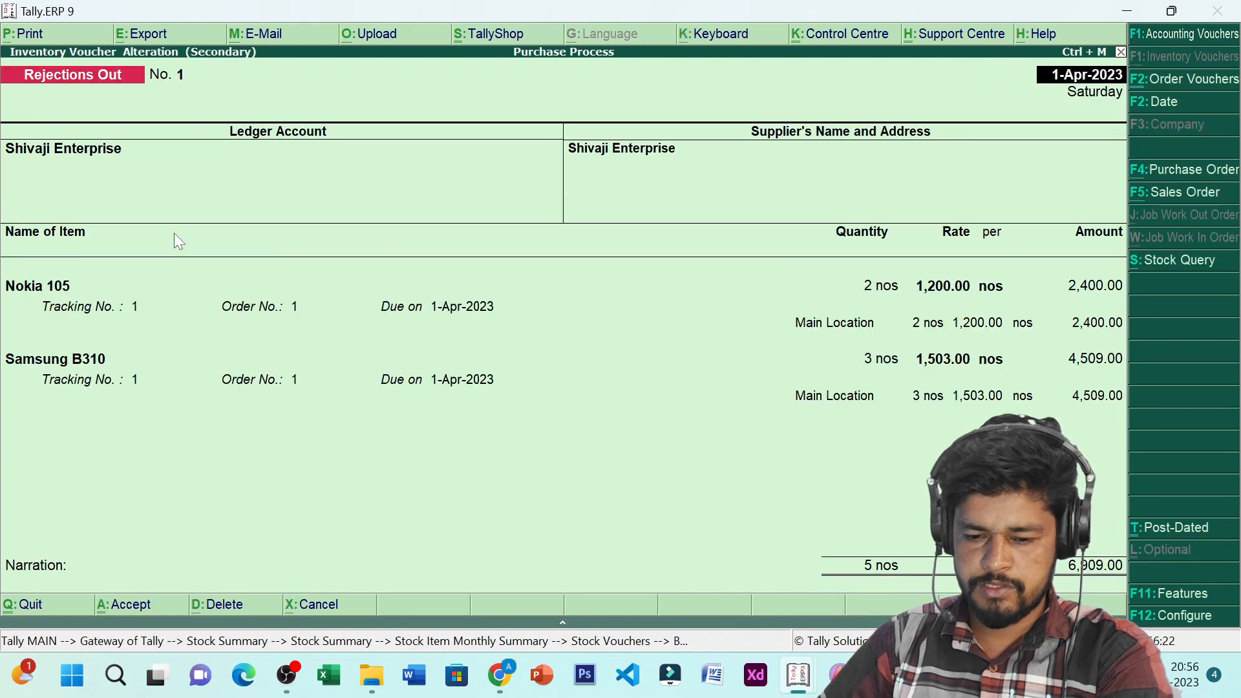
pyautogui.press('Escape')
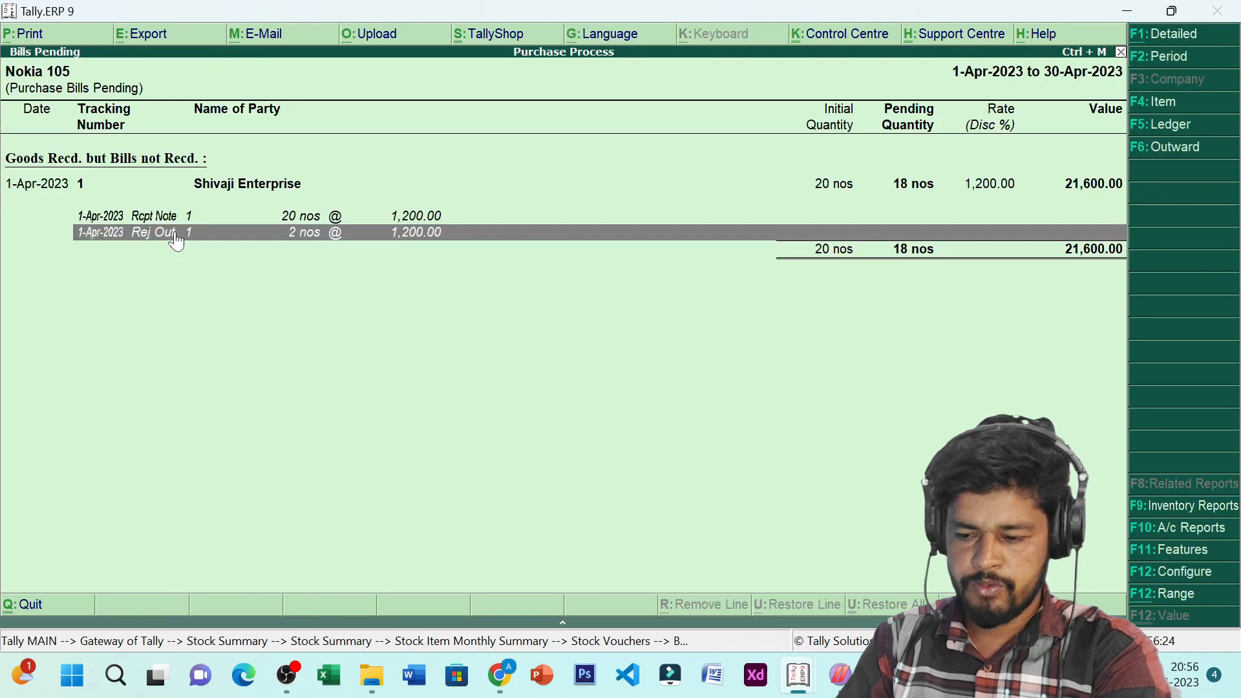
pyautogui.press('Up')
pyautogui.press('Return')
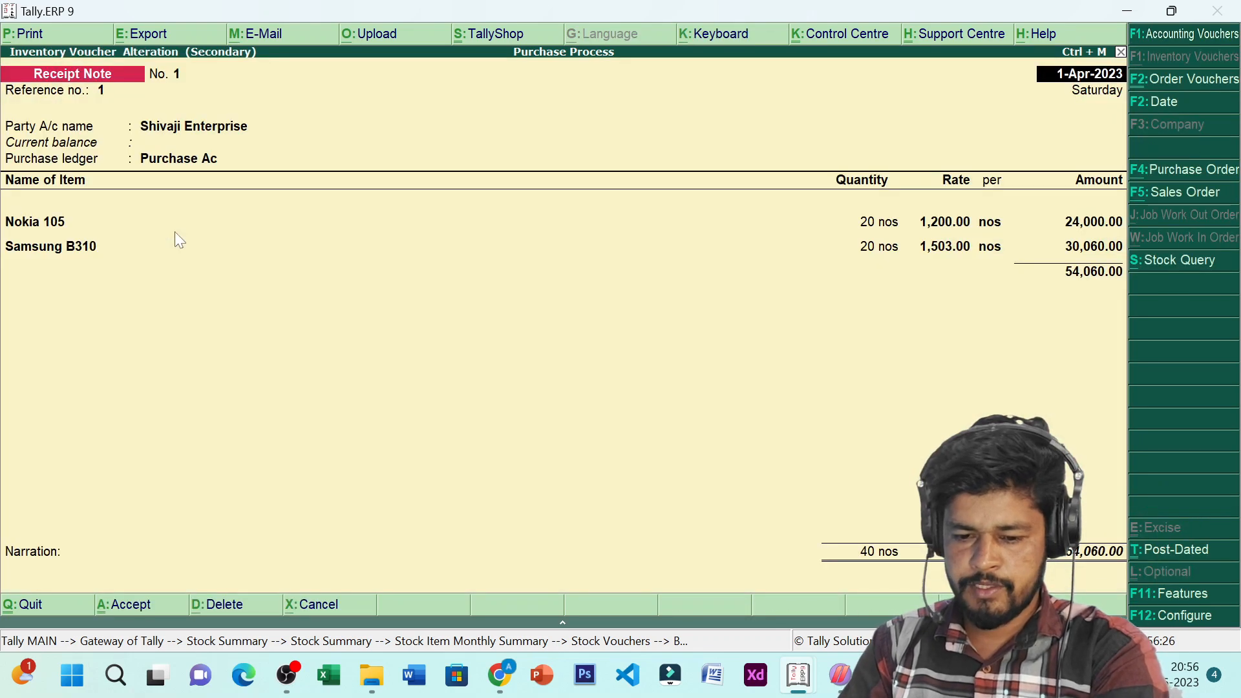
pyautogui.press('Escape')
pyautogui.press('Return')
# - View the Rejections Out voucher again and return to the Nokia 105 stock vouchers
pyautogui.press('Down')
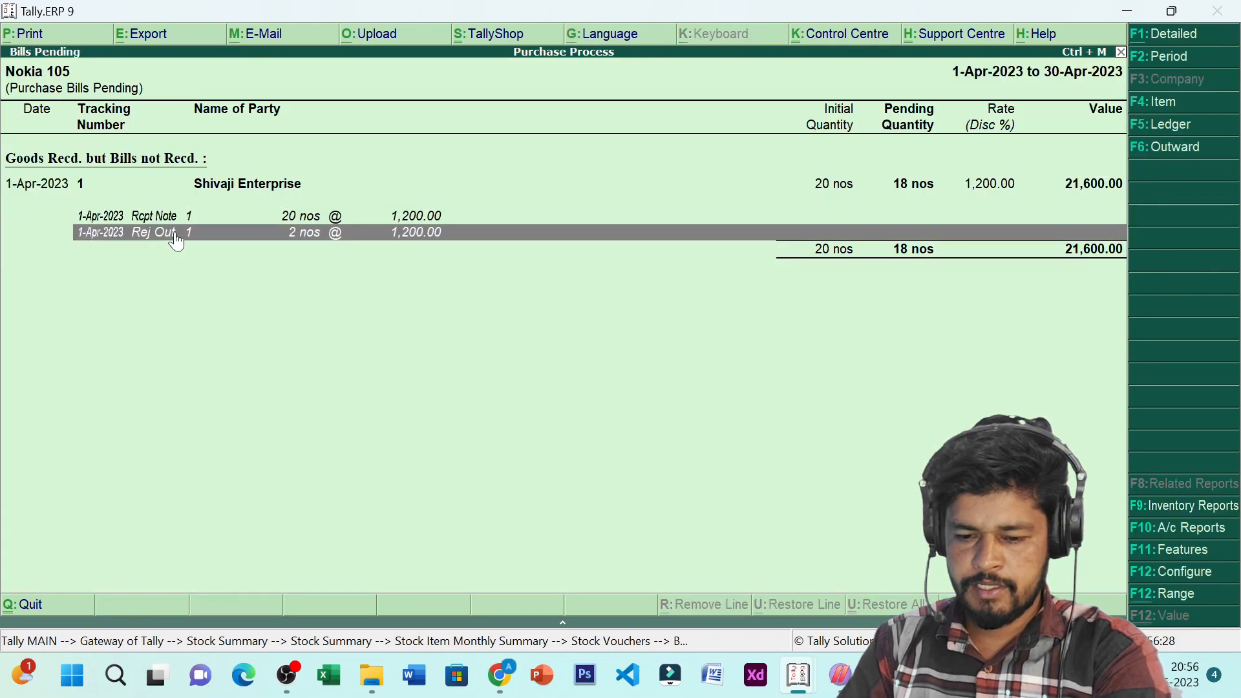
pyautogui.press('Return')
pyautogui.press('Escape')
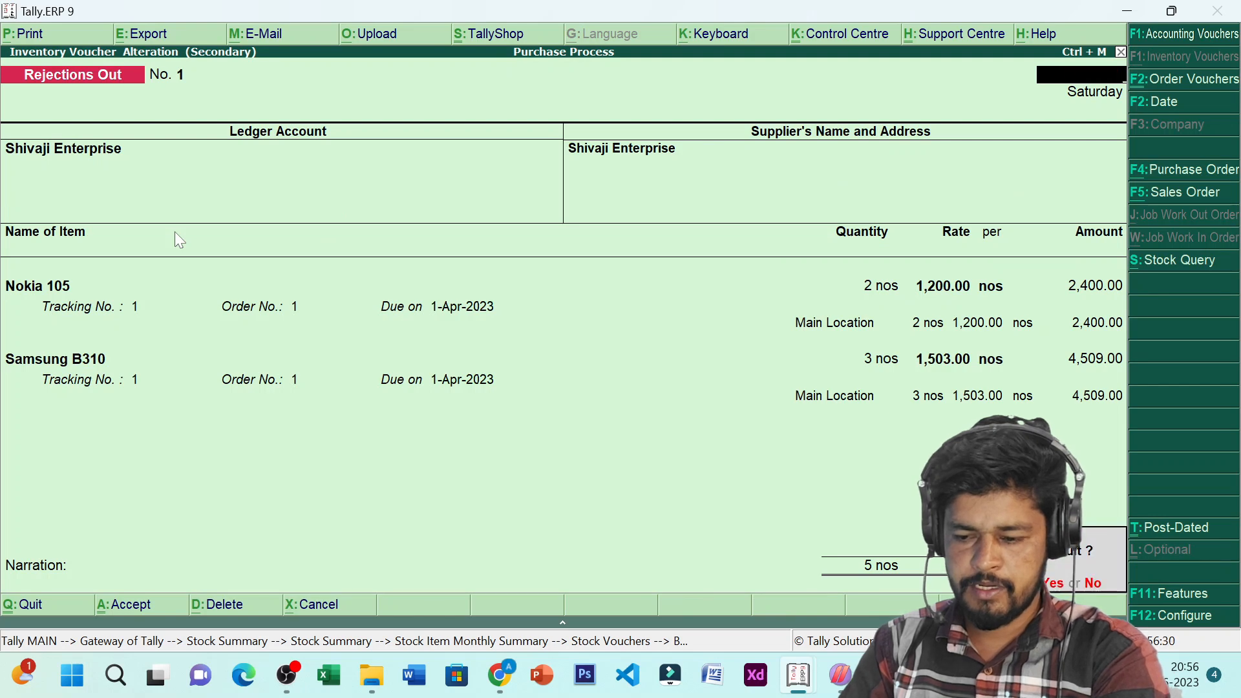
pyautogui.press('Return')
pyautogui.press('Escape')
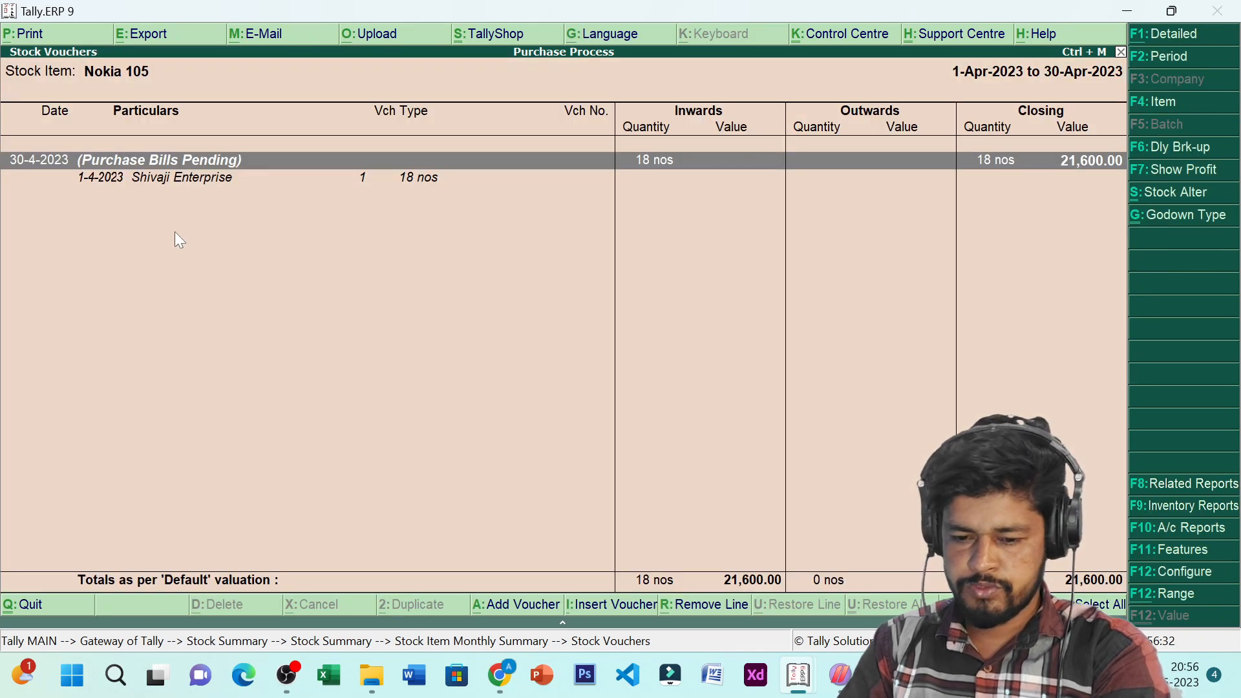
# - Recheck the Shivaji Enterprise pending bill for Nokia 105, and close the stock reports back to the Gateway of Tally
pyautogui.press('Down')
pyautogui.press('Return')
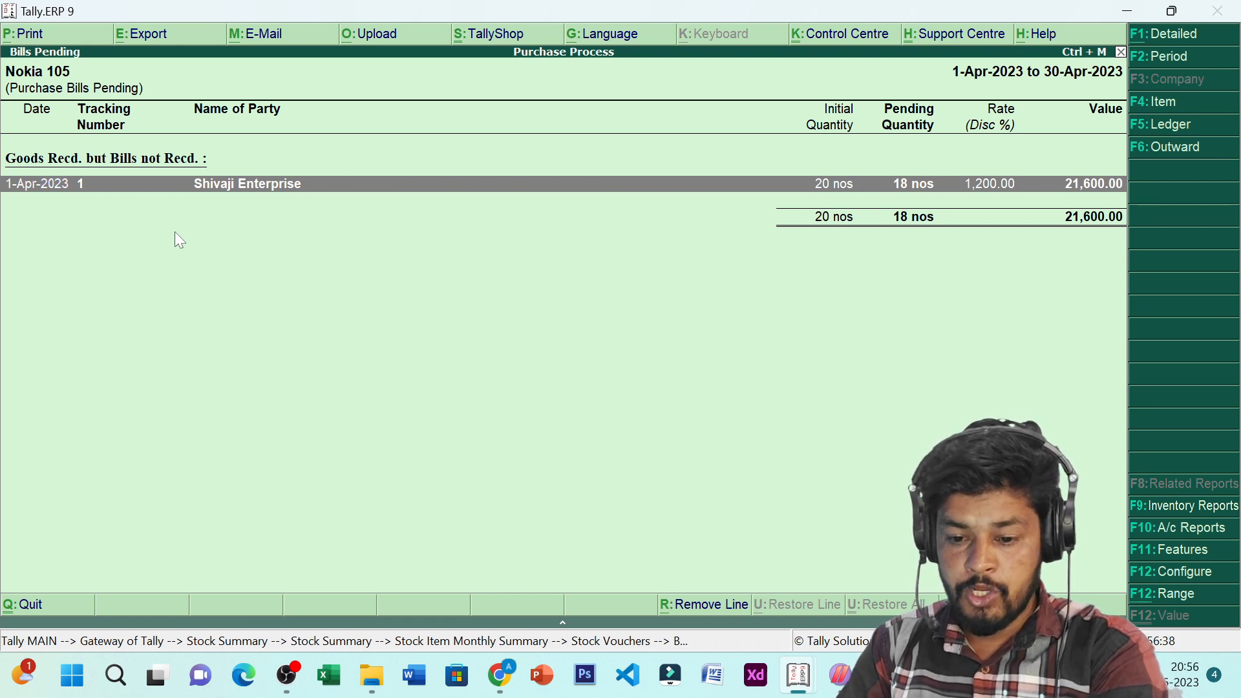
pyautogui.press('Escape')
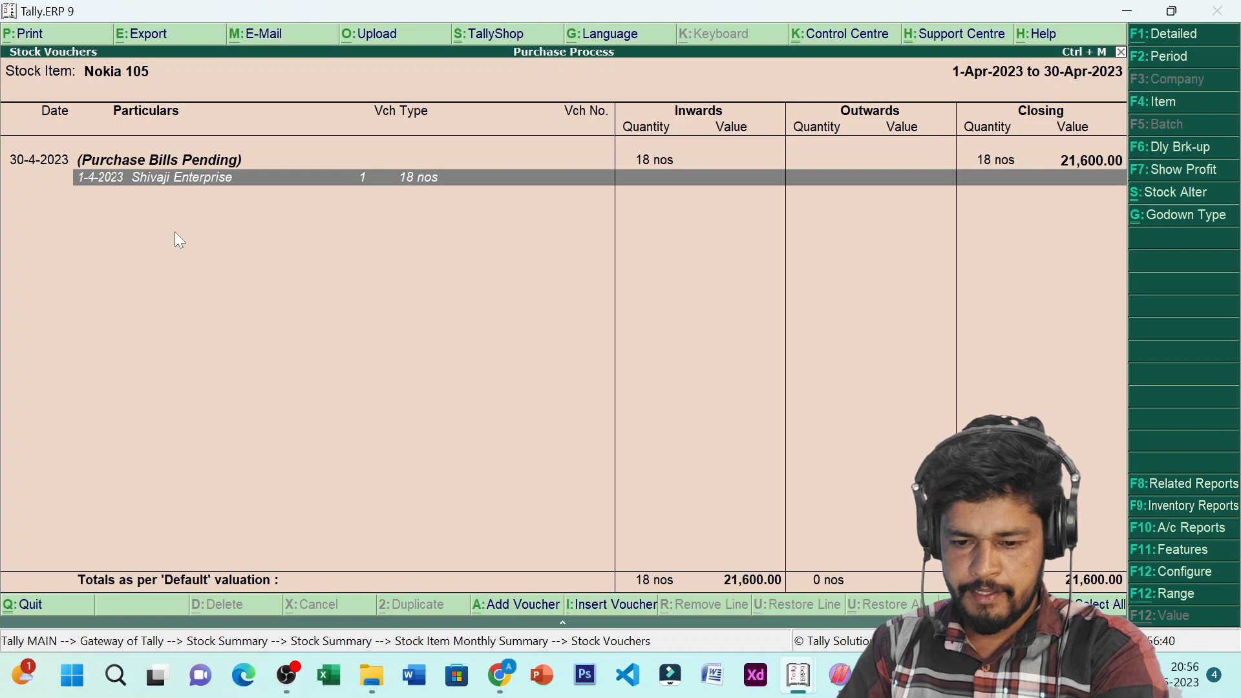
pyautogui.press('Up')
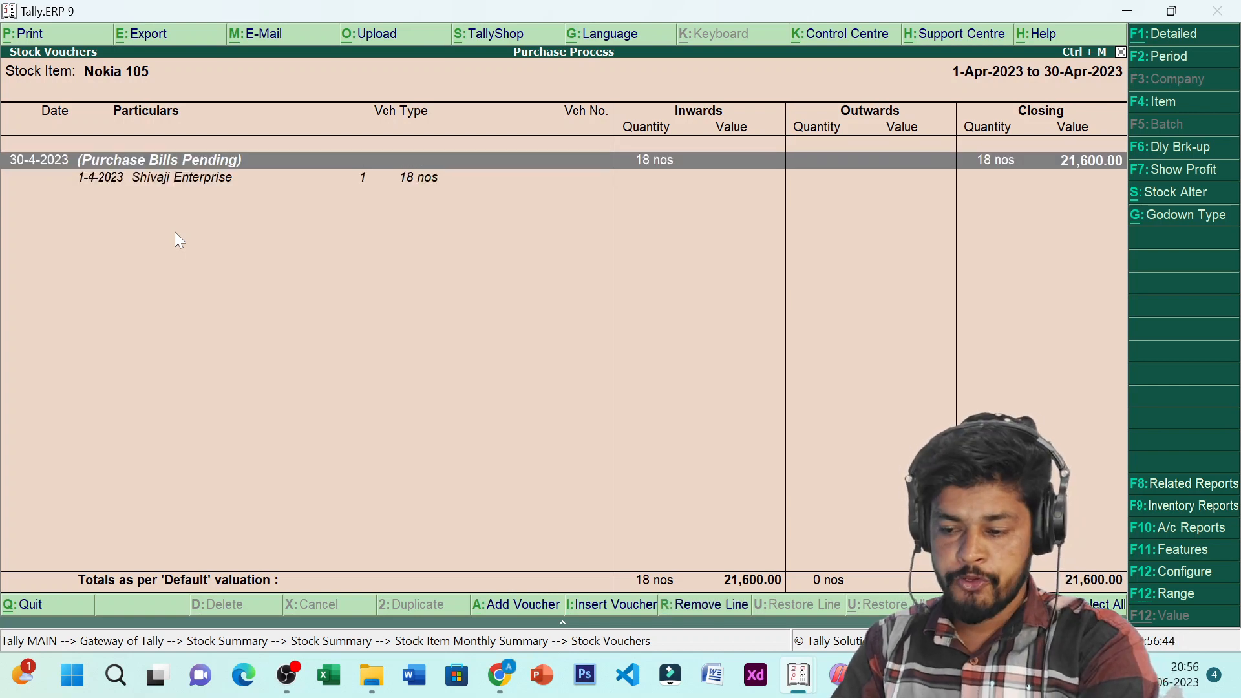
pyautogui.press('Escape')
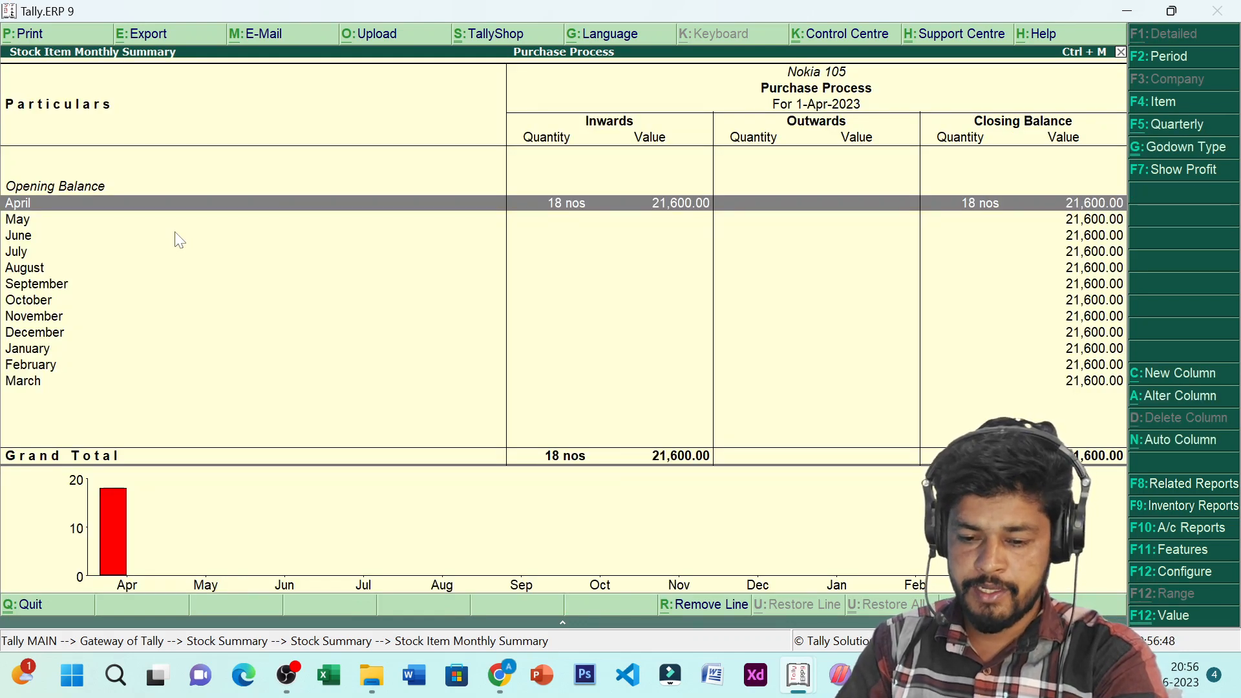
pyautogui.press('Escape')
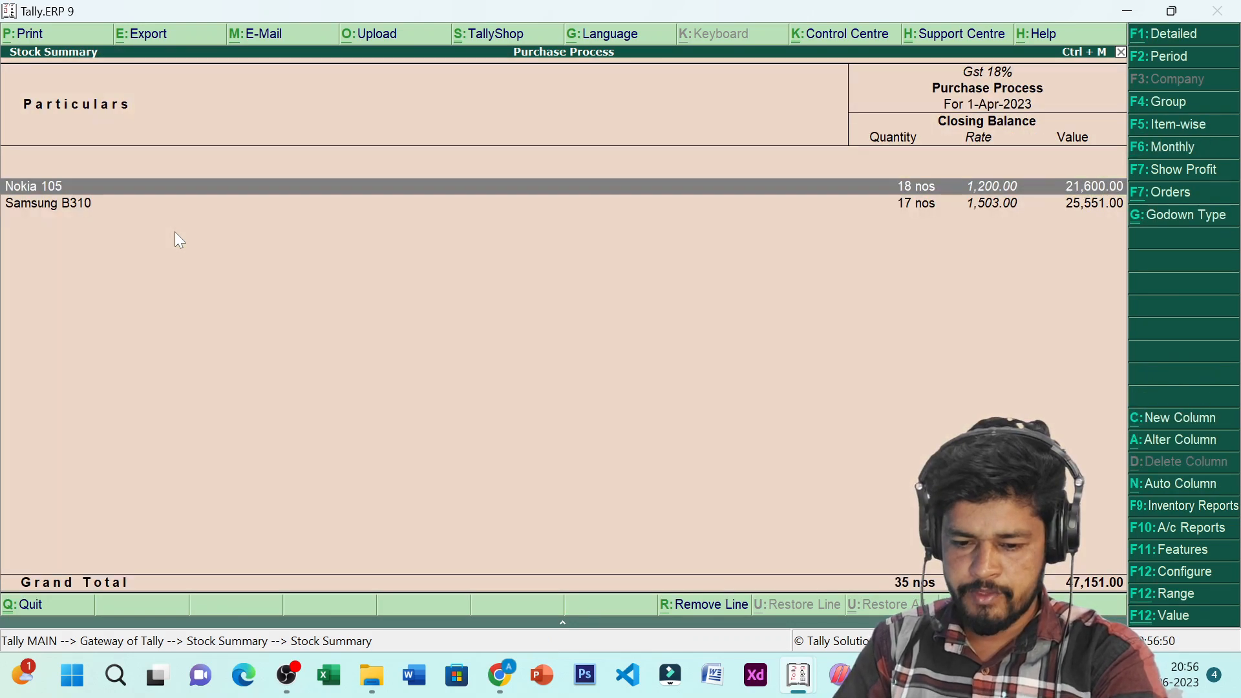
pyautogui.press('Escape')
pyautogui.press('Escape')
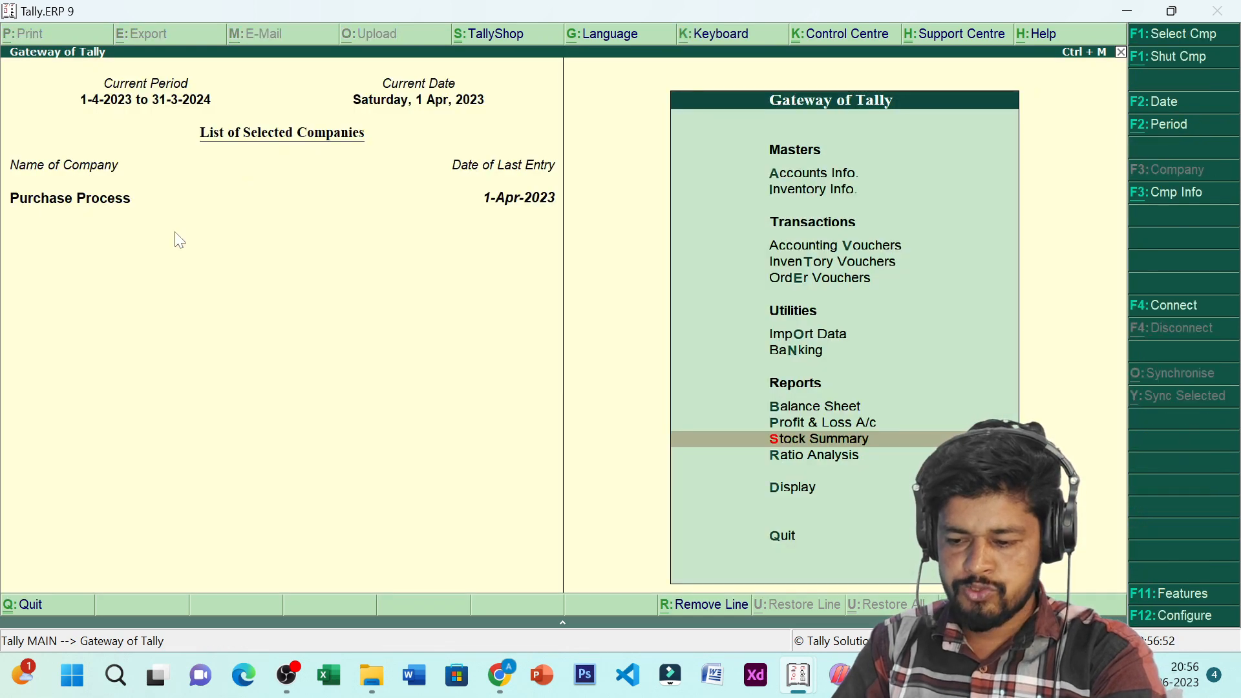
# - Start a Purchase accounting voucher and leave the supplier invoice number blank
pyautogui.press('Up')
pyautogui.press('Up')
pyautogui.press('Up')
pyautogui.press('Up')
pyautogui.press('Up')
pyautogui.press('Up')
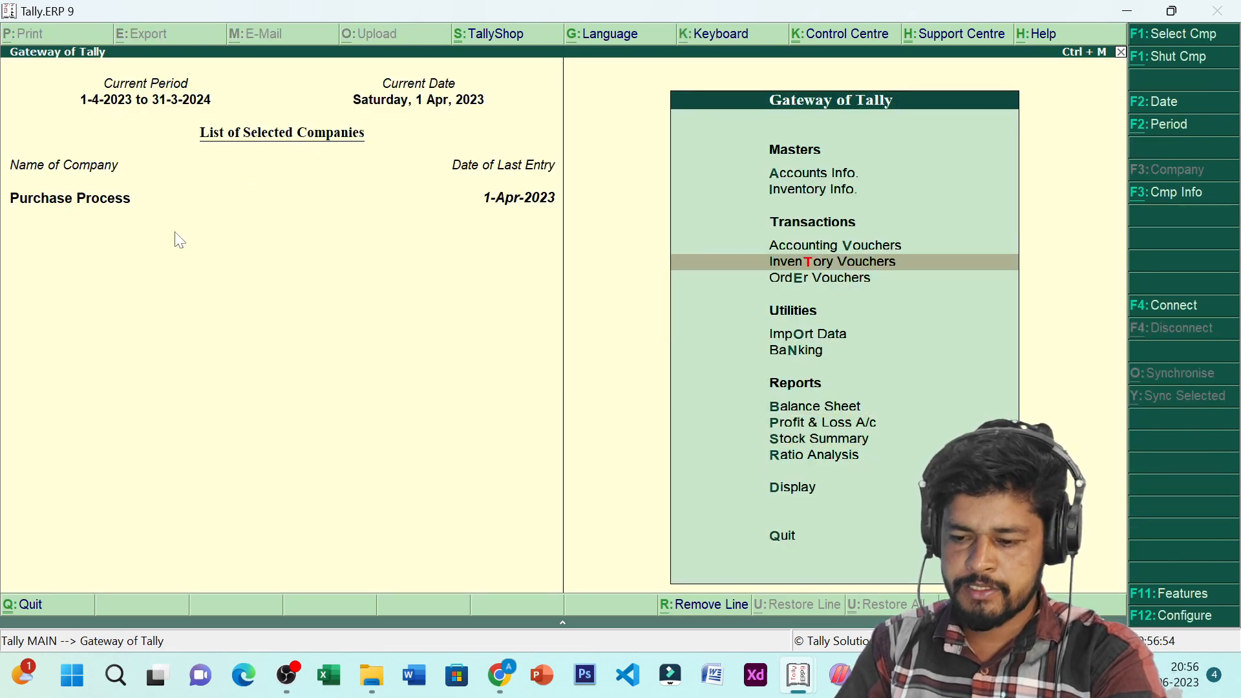
pyautogui.press('Return')
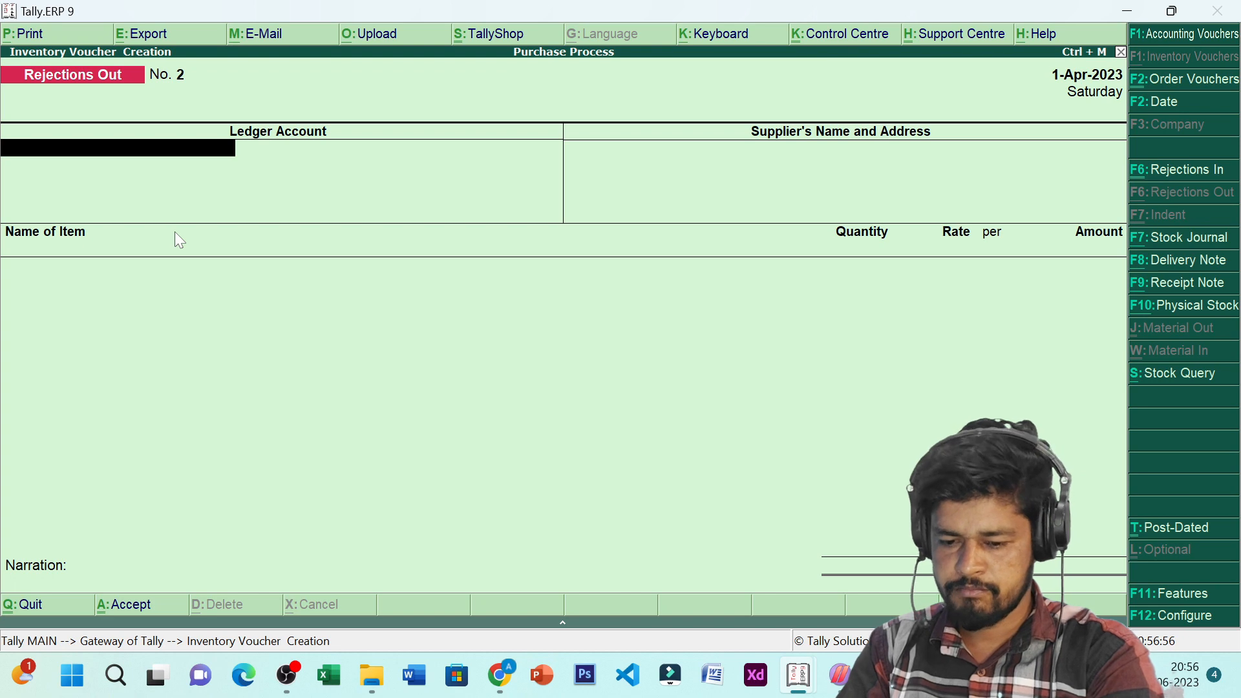
pyautogui.press('F1')
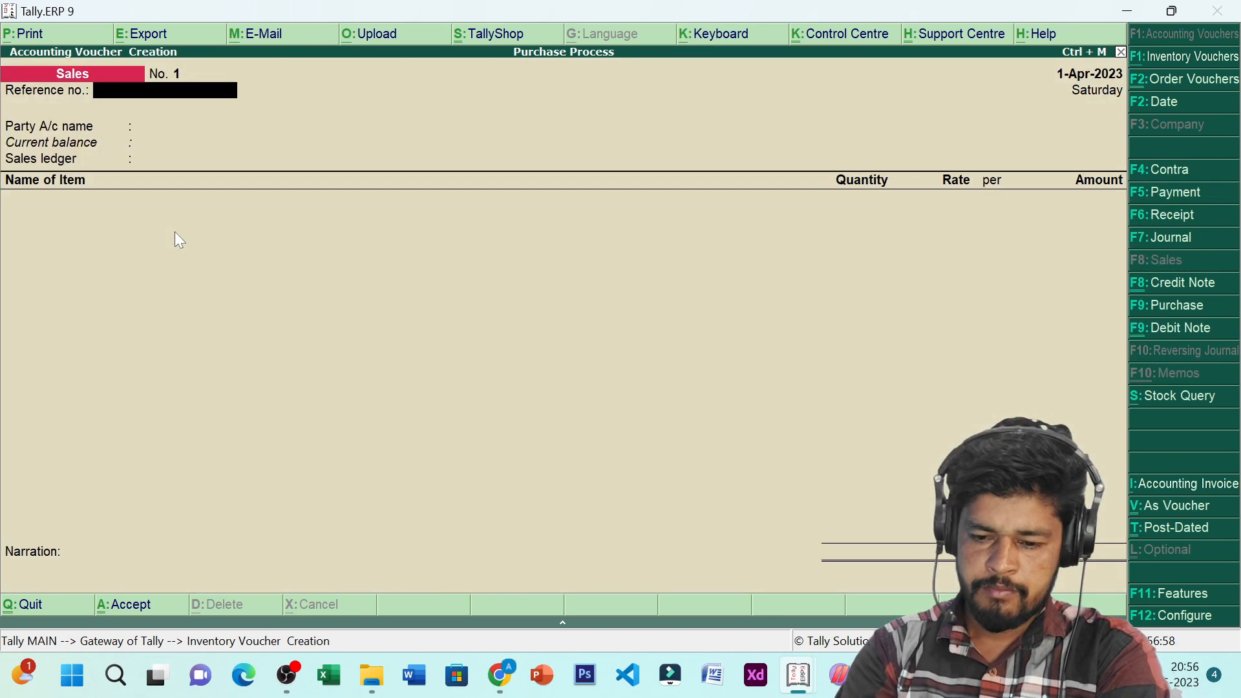
pyautogui.press('F9')
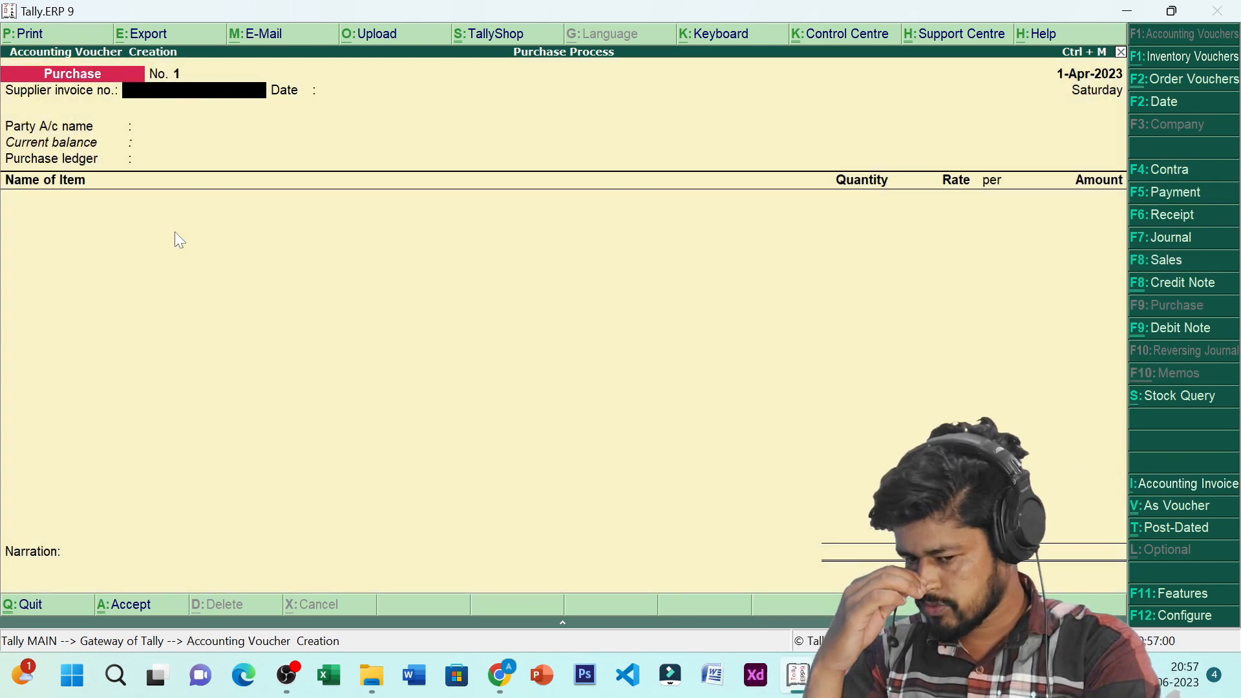
pyautogui.press('Return')
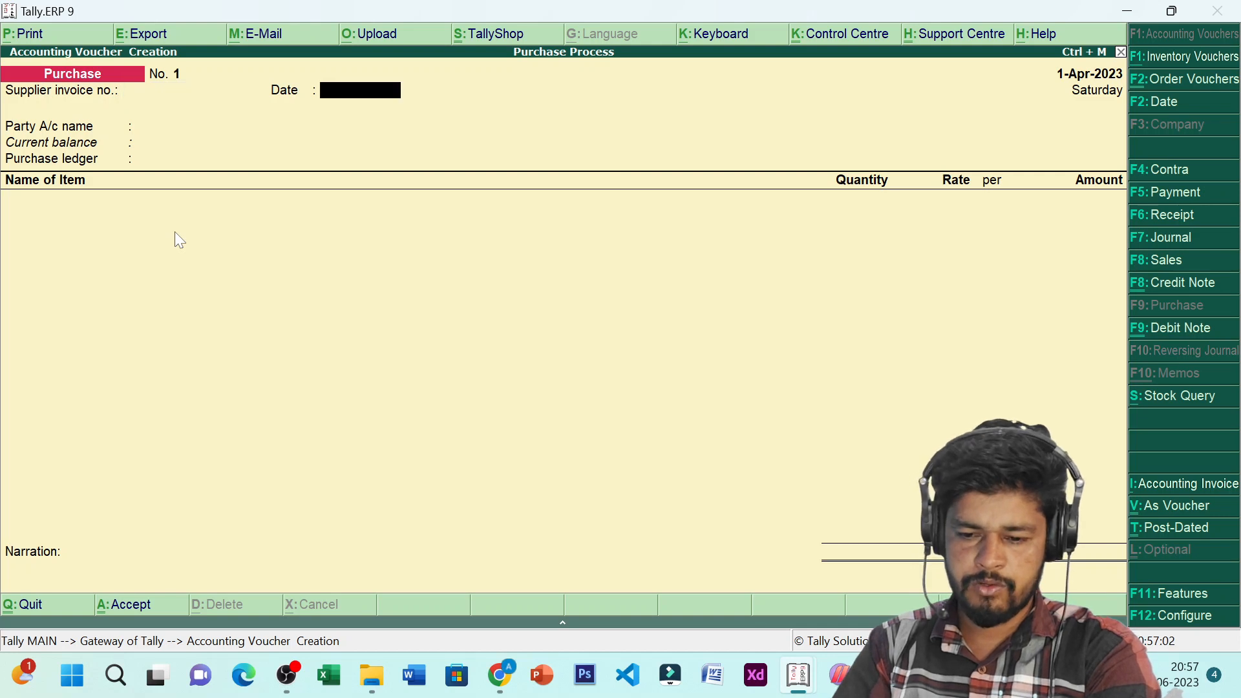
pyautogui.press('Return')
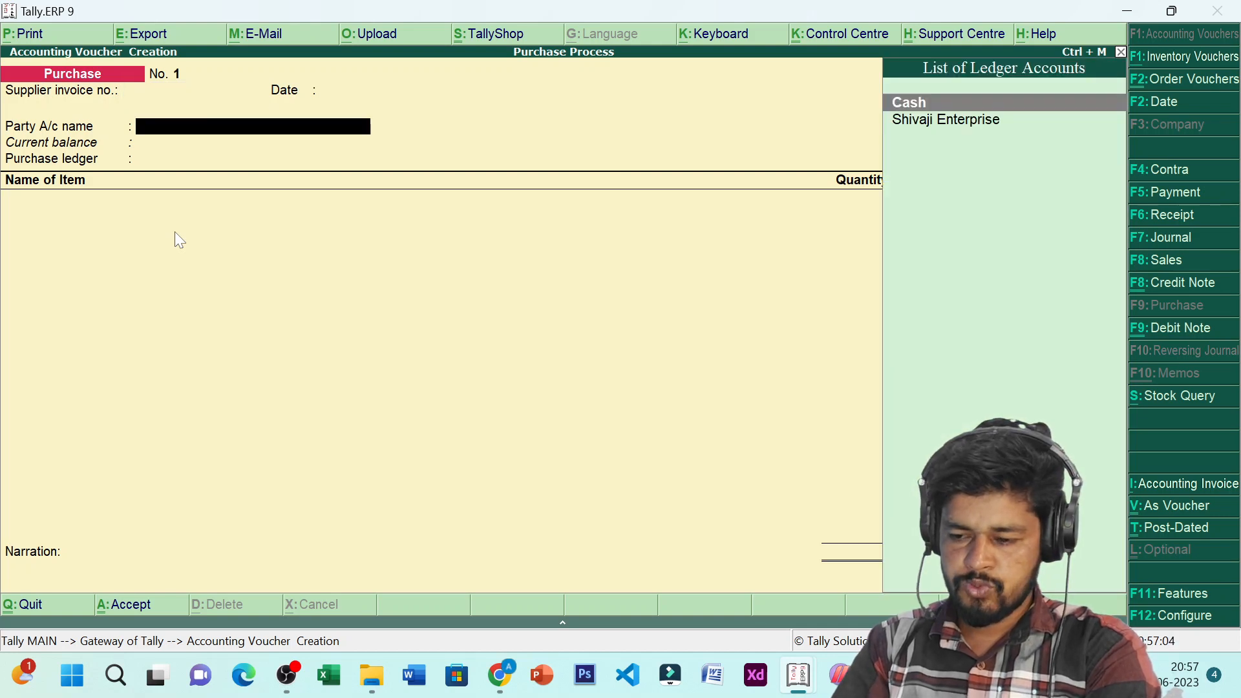
pyautogui.press('Down')
pyautogui.press('Return')
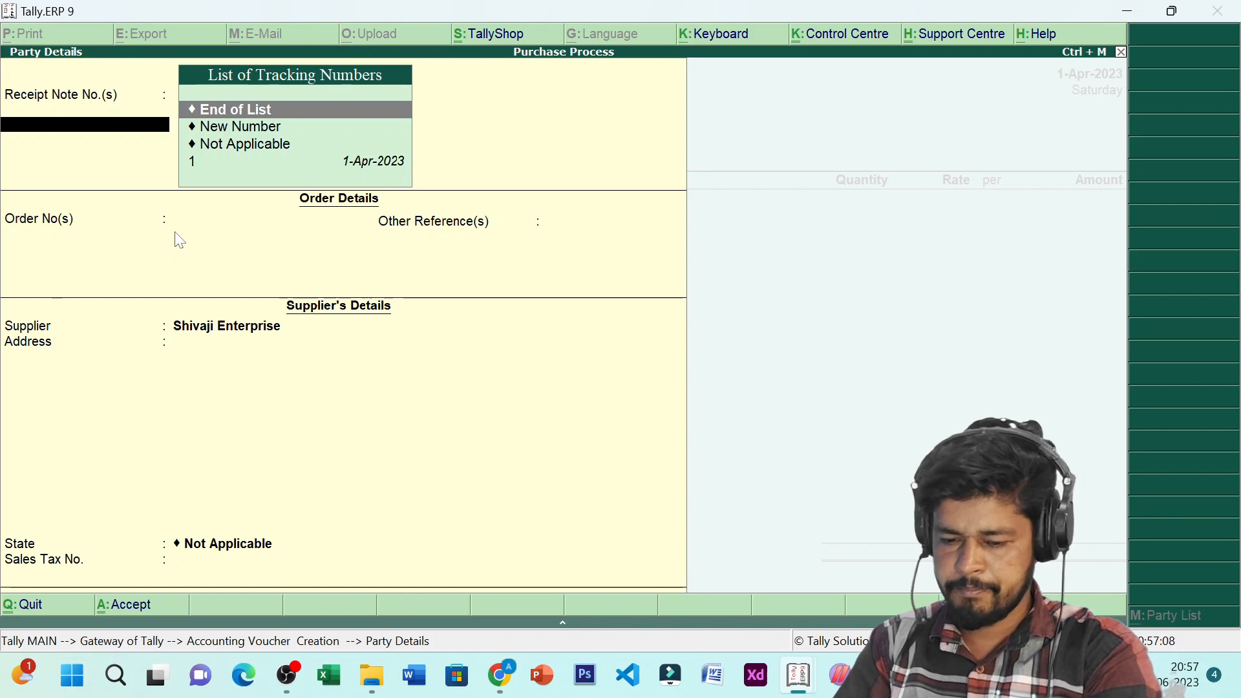
pyautogui.press('Down')
pyautogui.press('Down')
pyautogui.press('Down')
# - Switch to the PDF notes in Chrome and locate the Purchase Voucher (F9) section below Rejection Out
pyautogui.hotkey('alt', 'Tab')
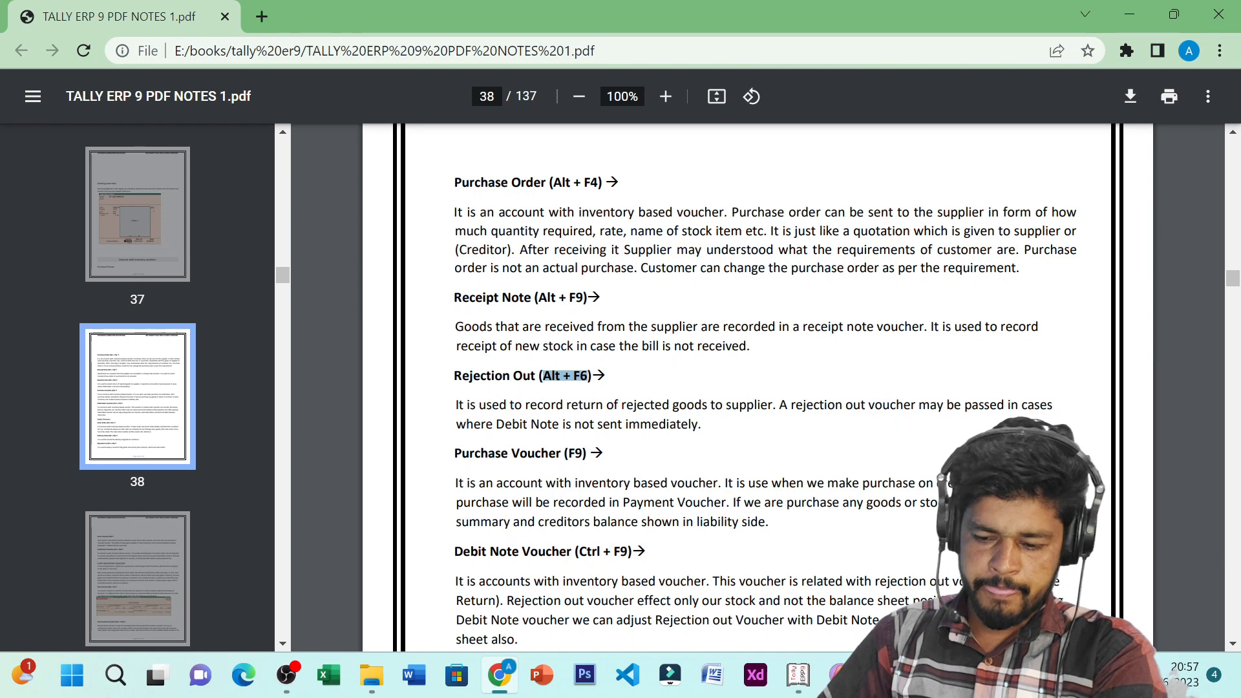
pyautogui.moveTo(607, 376); pyautogui.dragTo(454, 375)
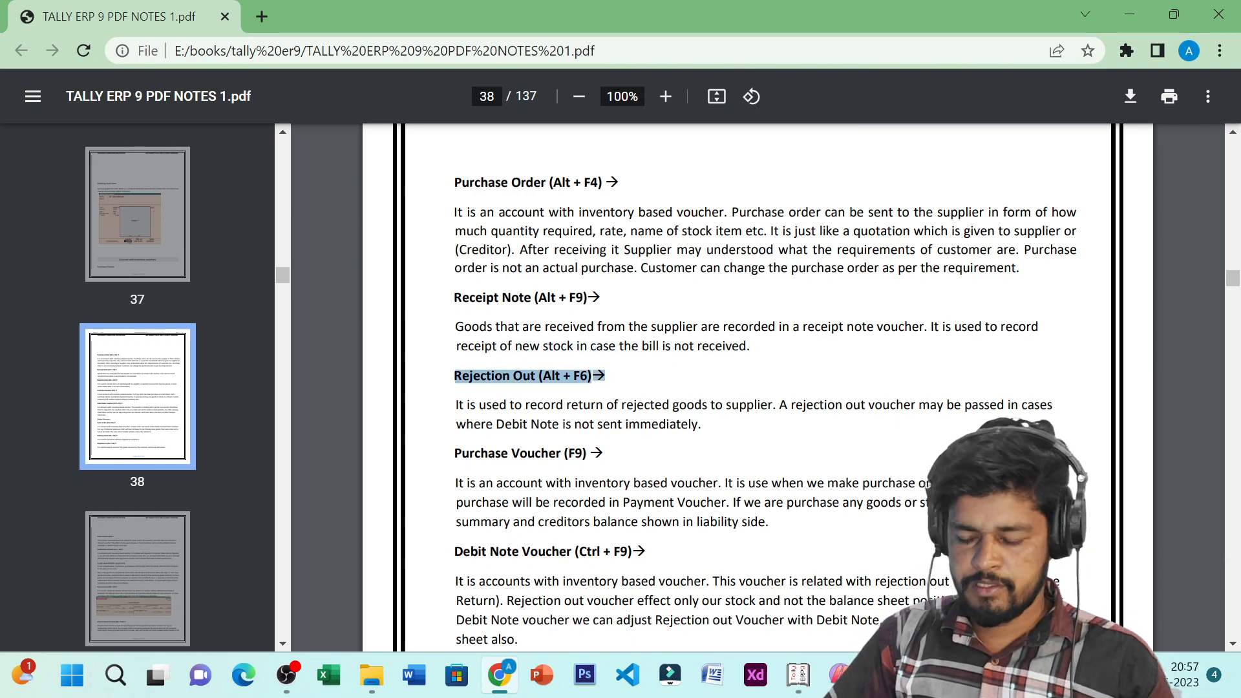
pyautogui.scroll(-3, 756, 388)
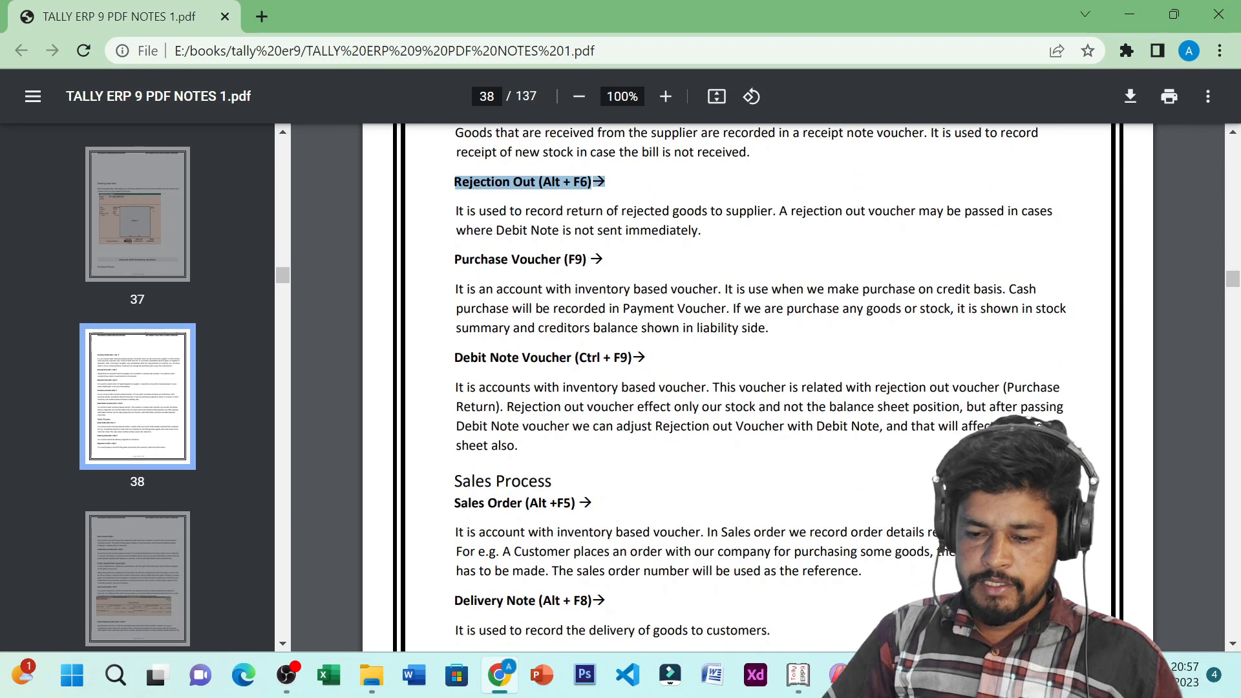
pyautogui.scroll(2, 757, 388)
pyautogui.moveTo(605, 357); pyautogui.dragTo(455, 358)
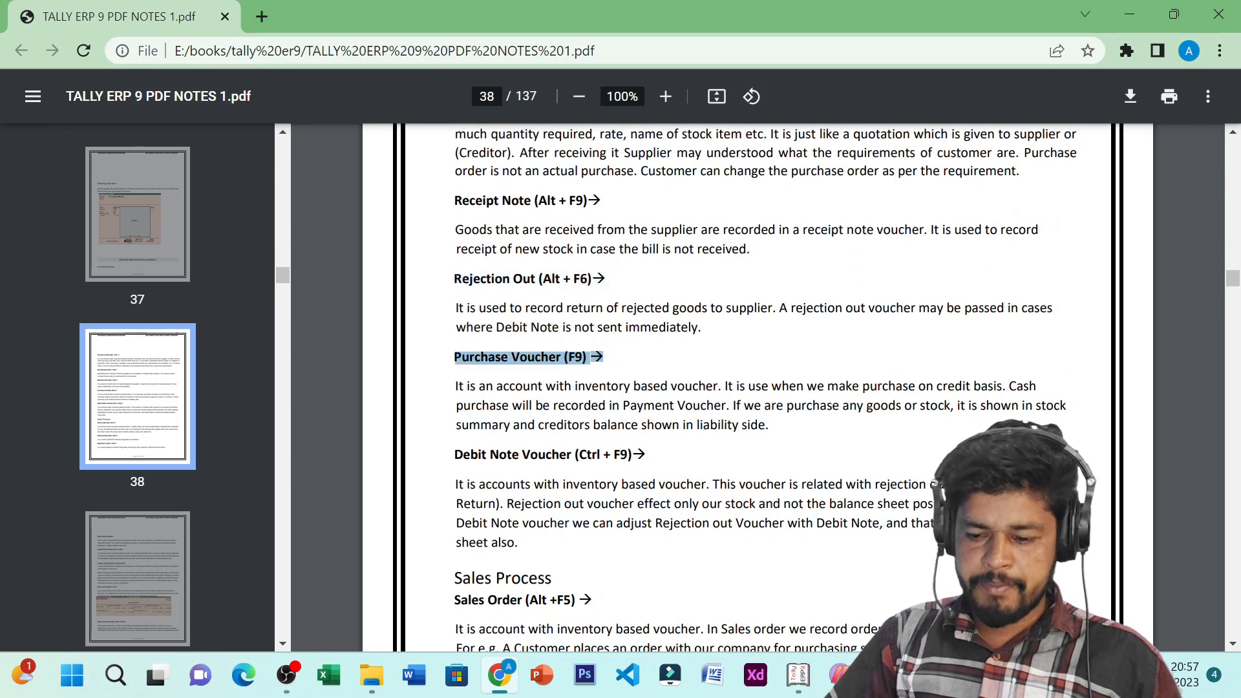
pyautogui.click(545, 357)
pyautogui.moveTo(568, 357)
pyautogui.mouseDown()
pyautogui.moveTo(454, 357)
pyautogui.moveTo(576, 357)
pyautogui.mouseUp()
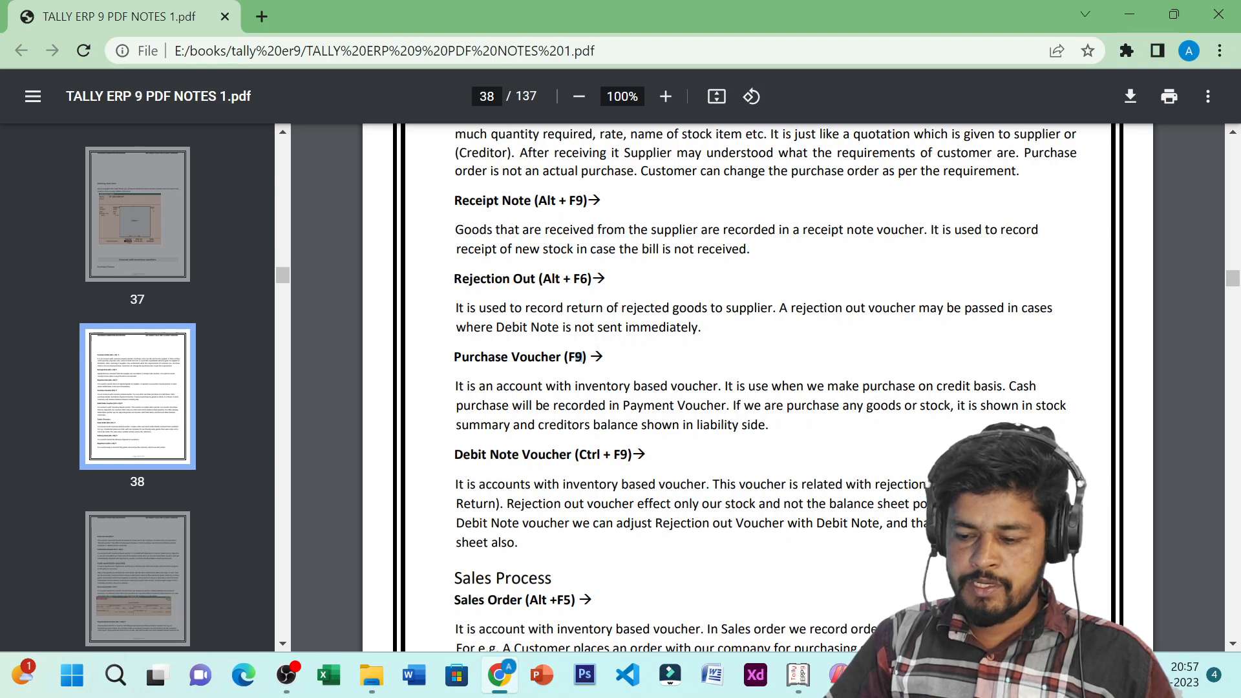
# - Read the Purchase Voucher description covering credit purchases, cash purchases and the stock summary, and switch back to Tally.ERP 9
pyautogui.moveTo(1006, 385); pyautogui.dragTo(725, 386)
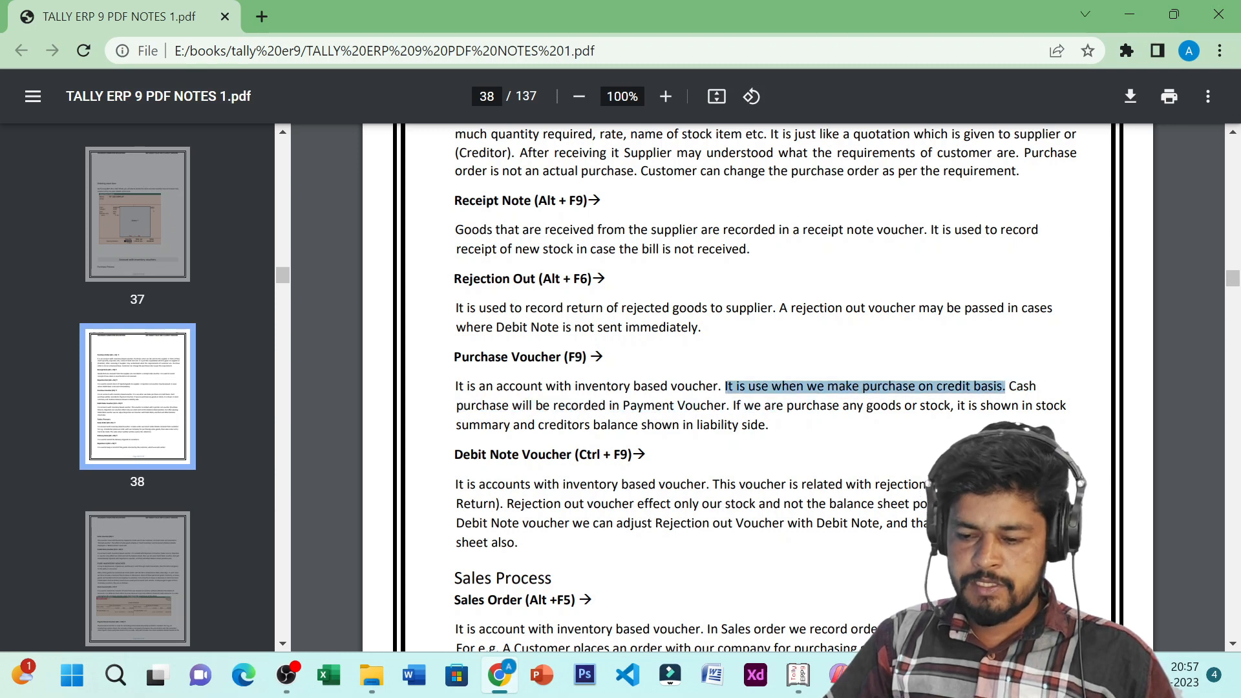
pyautogui.click(945, 371)
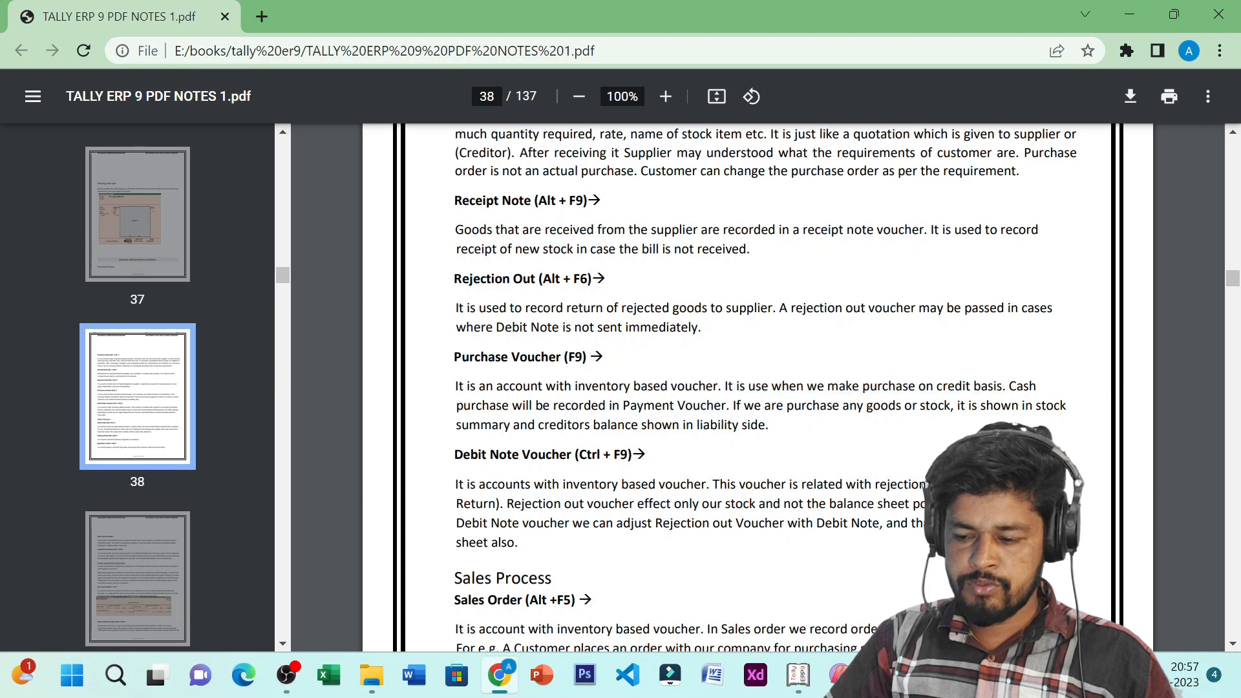
pyautogui.moveTo(1005, 386); pyautogui.dragTo(456, 386)
pyautogui.click(673, 366)
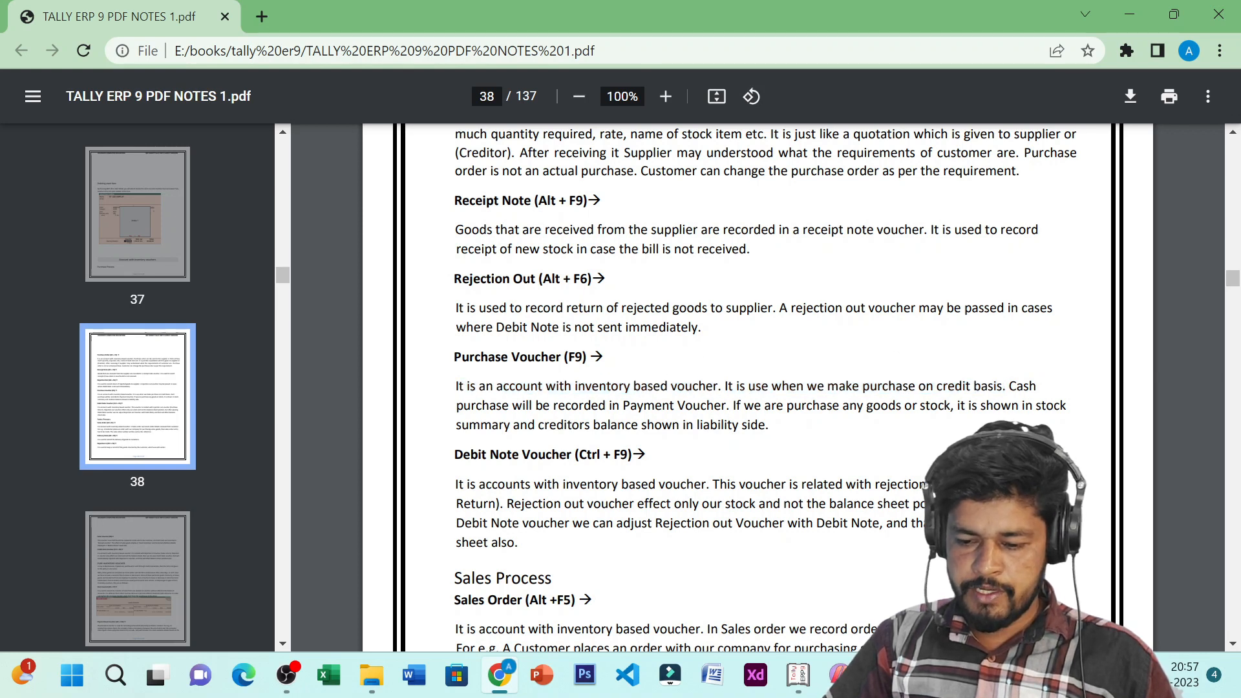
pyautogui.moveTo(456, 406); pyautogui.dragTo(729, 406)
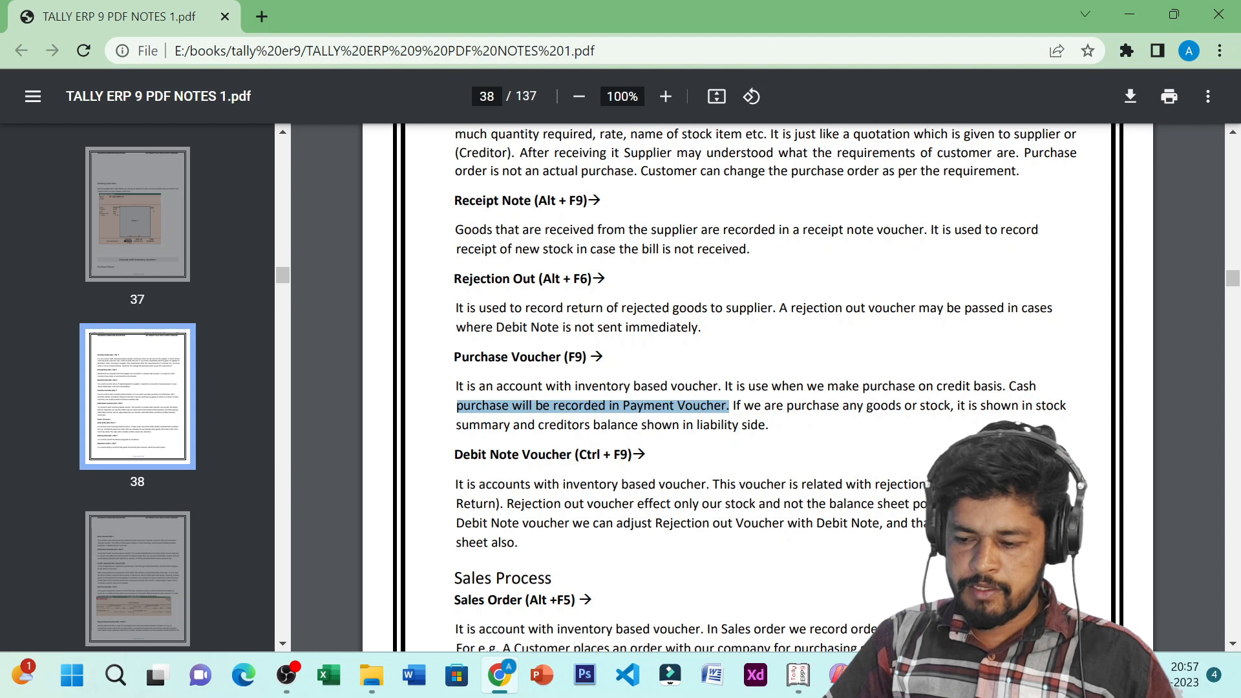
pyautogui.moveTo(1007, 387); pyautogui.dragTo(1061, 407)
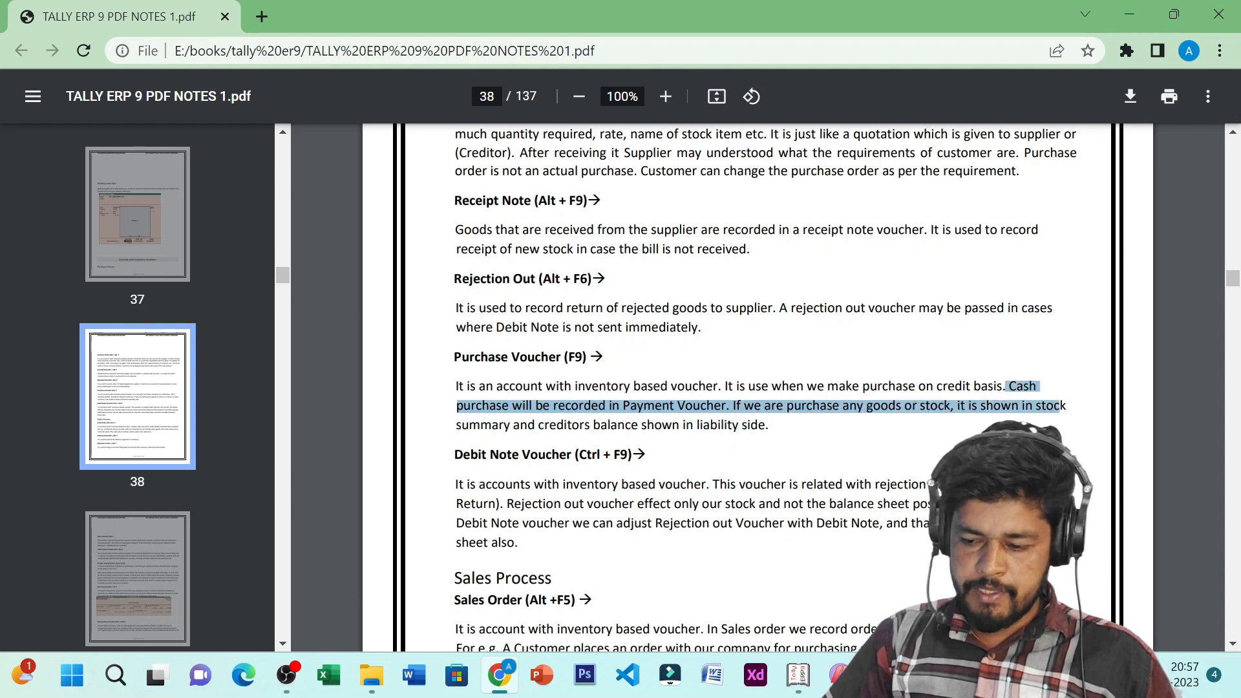
pyautogui.click(1061, 406)
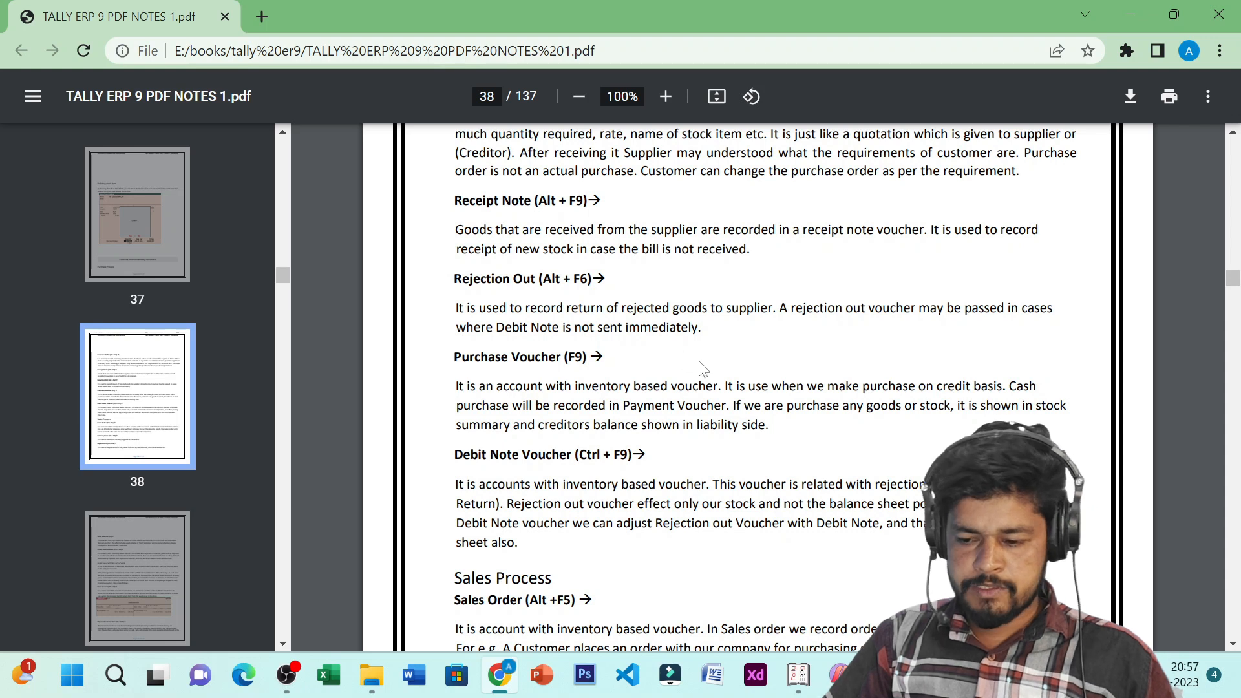
pyautogui.moveTo(1007, 387); pyautogui.dragTo(773, 426)
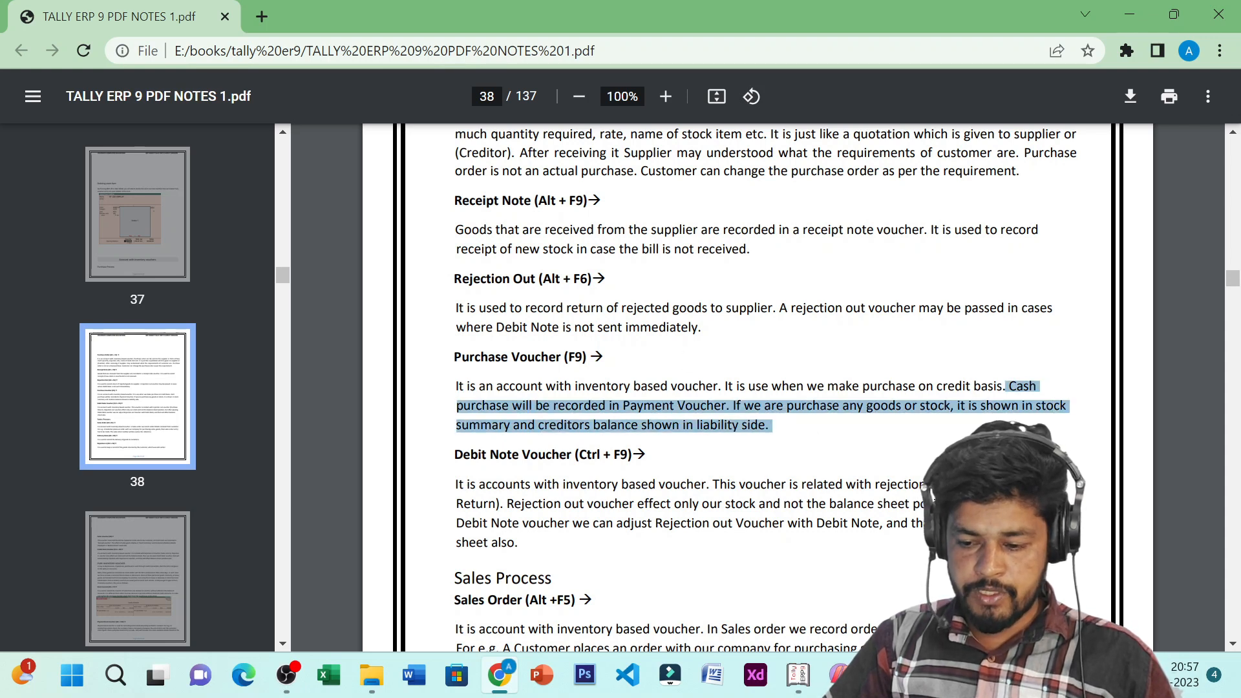
pyautogui.click(816, 437)
pyautogui.moveTo(456, 387); pyautogui.dragTo(825, 387)
pyautogui.click(825, 386)
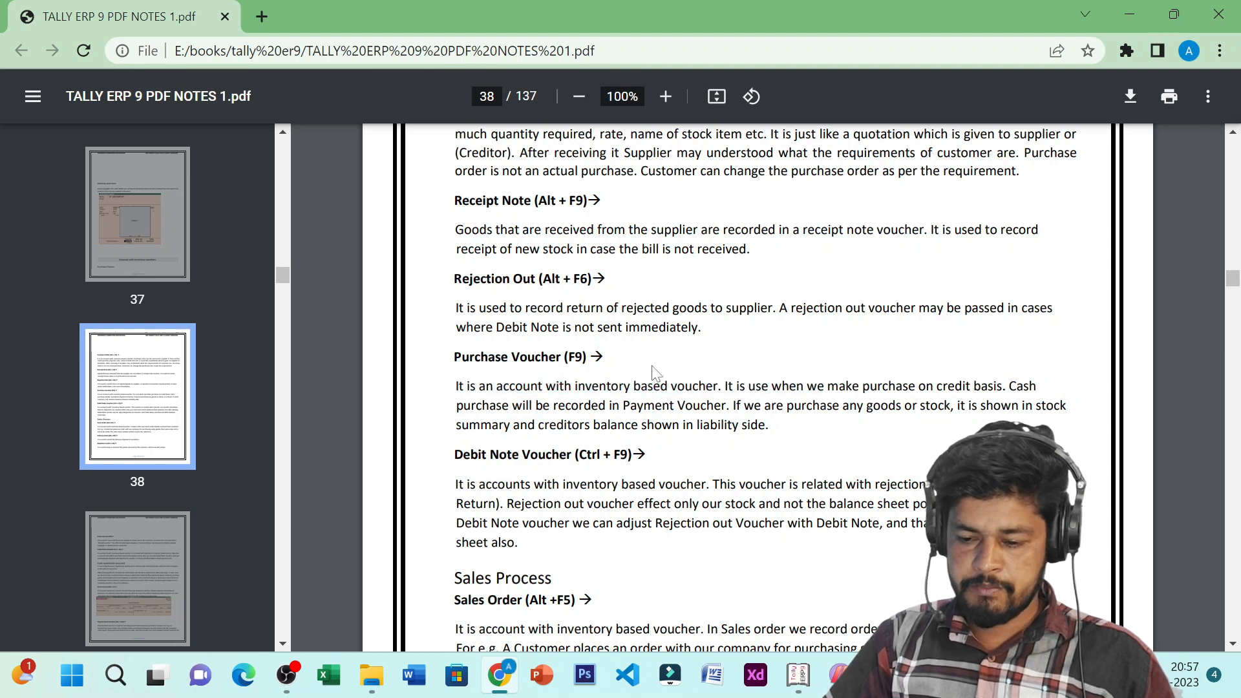
pyautogui.moveTo(591, 356); pyautogui.dragTo(454, 357)
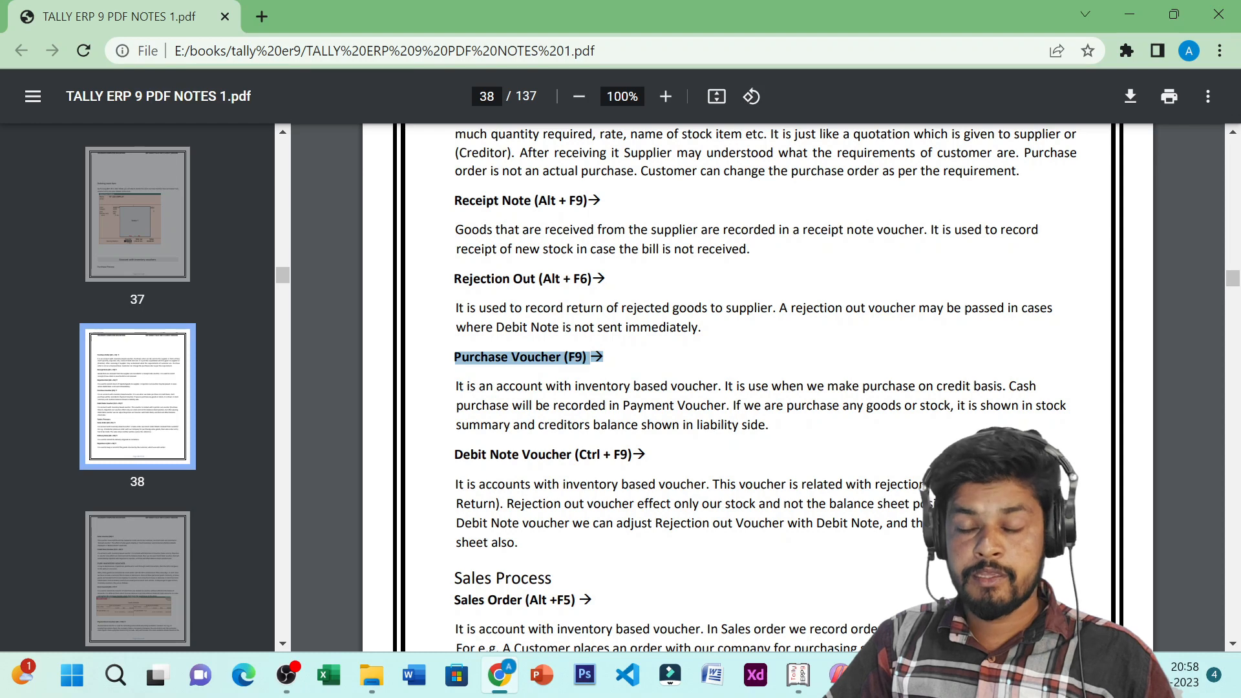
pyautogui.click(523, 358)
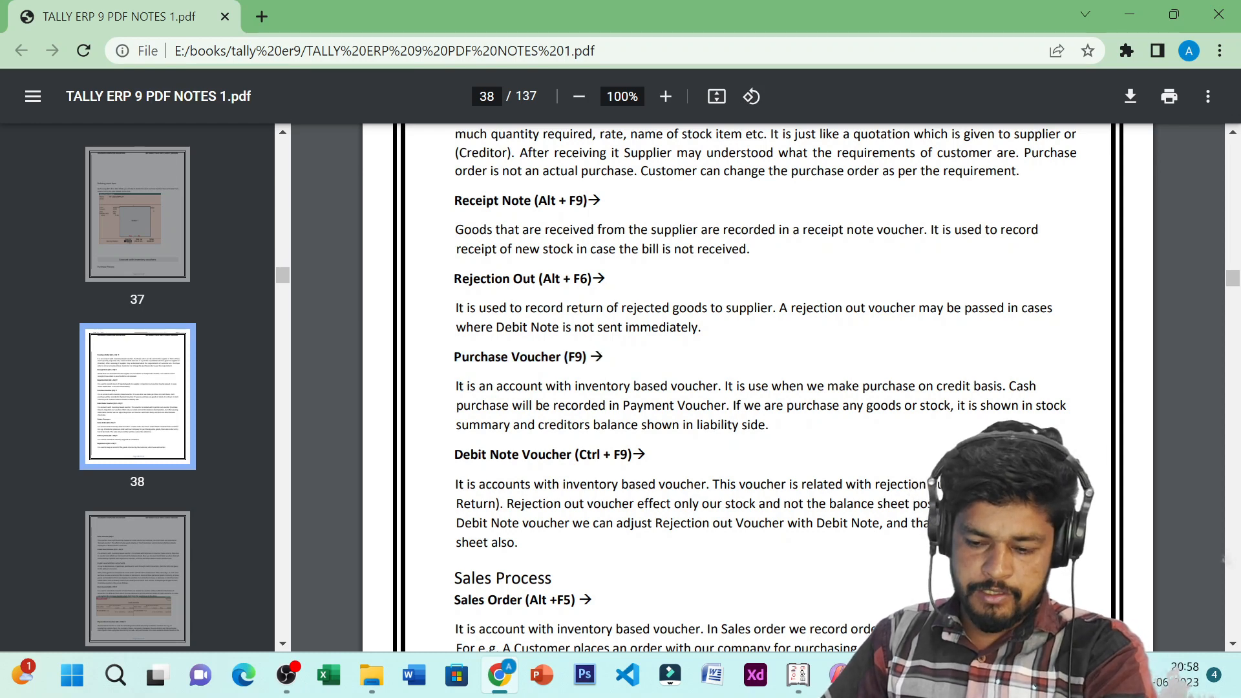
pyautogui.hotkey('alt', 'Tab')
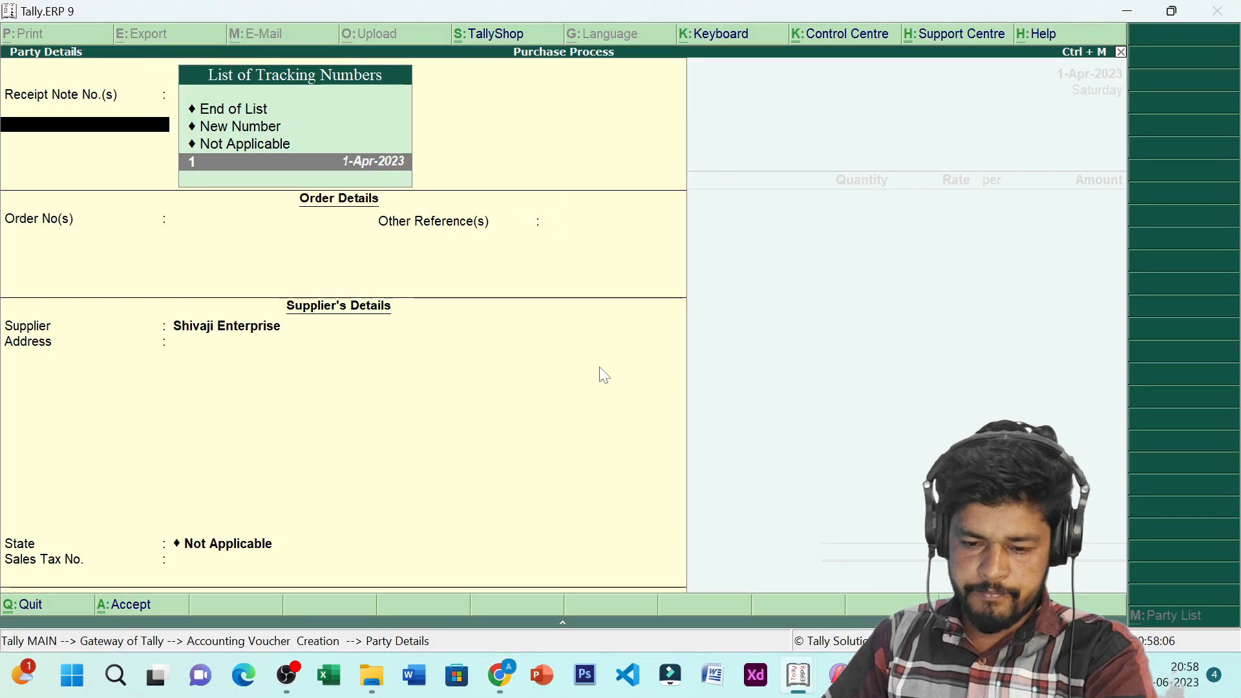
# - Discard the unfinished Purchase voucher and open a fresh Purchase accounting voucher
pyautogui.press('Escape')
pyautogui.press('Return')
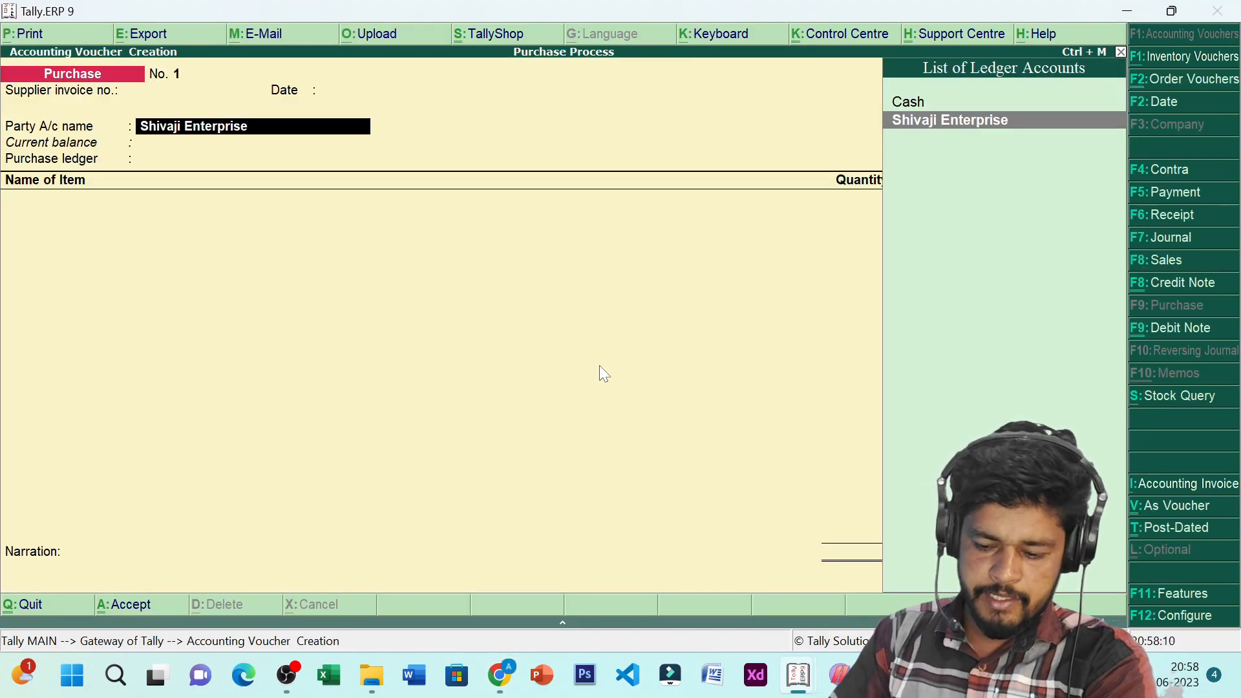
pyautogui.press('Escape')
pyautogui.press('Escape')
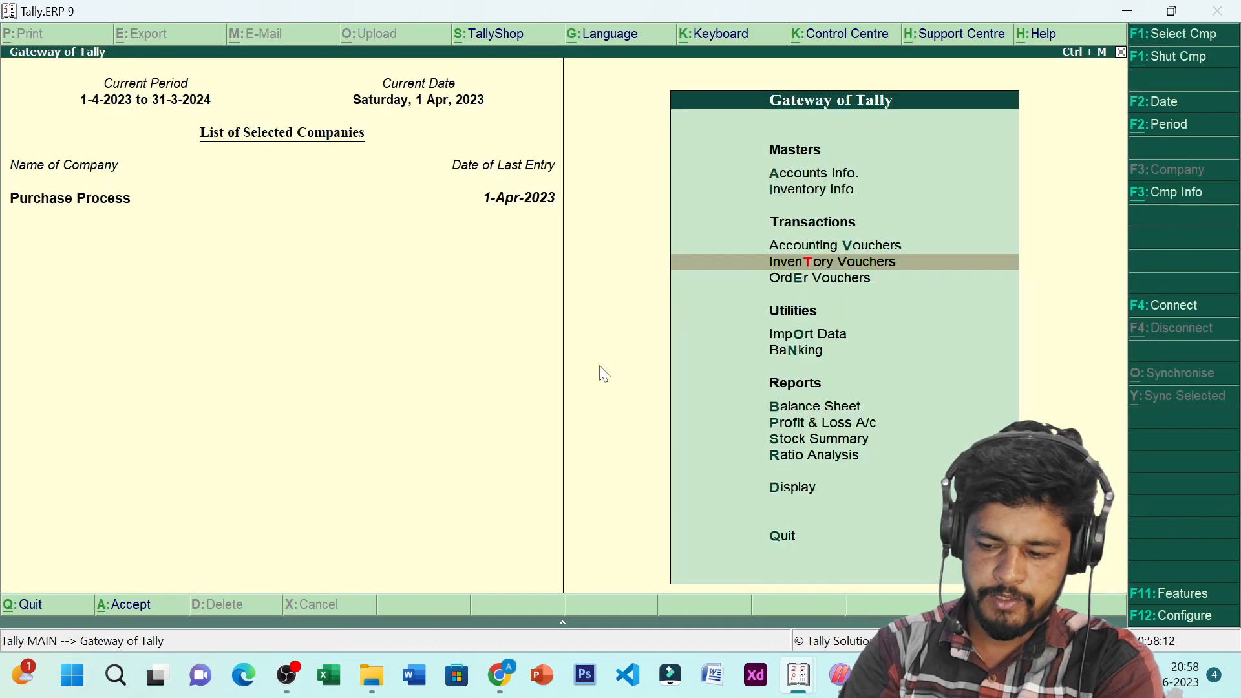
pyautogui.press('Return')
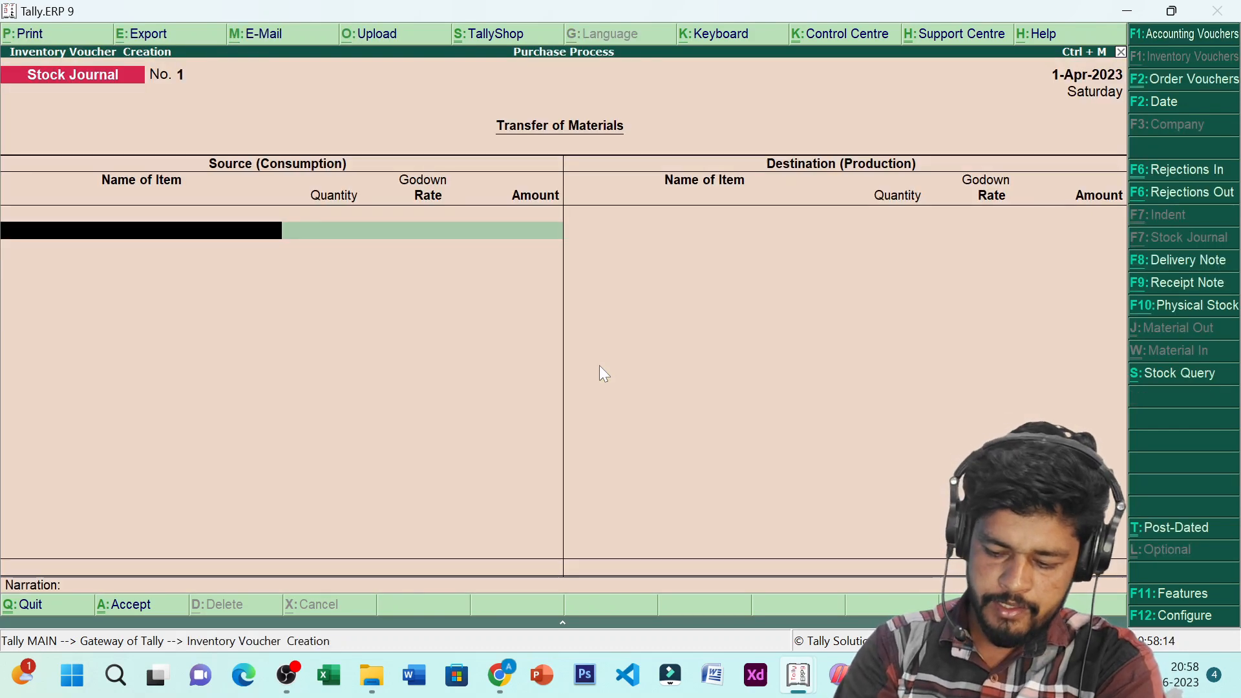
pyautogui.press('F1')
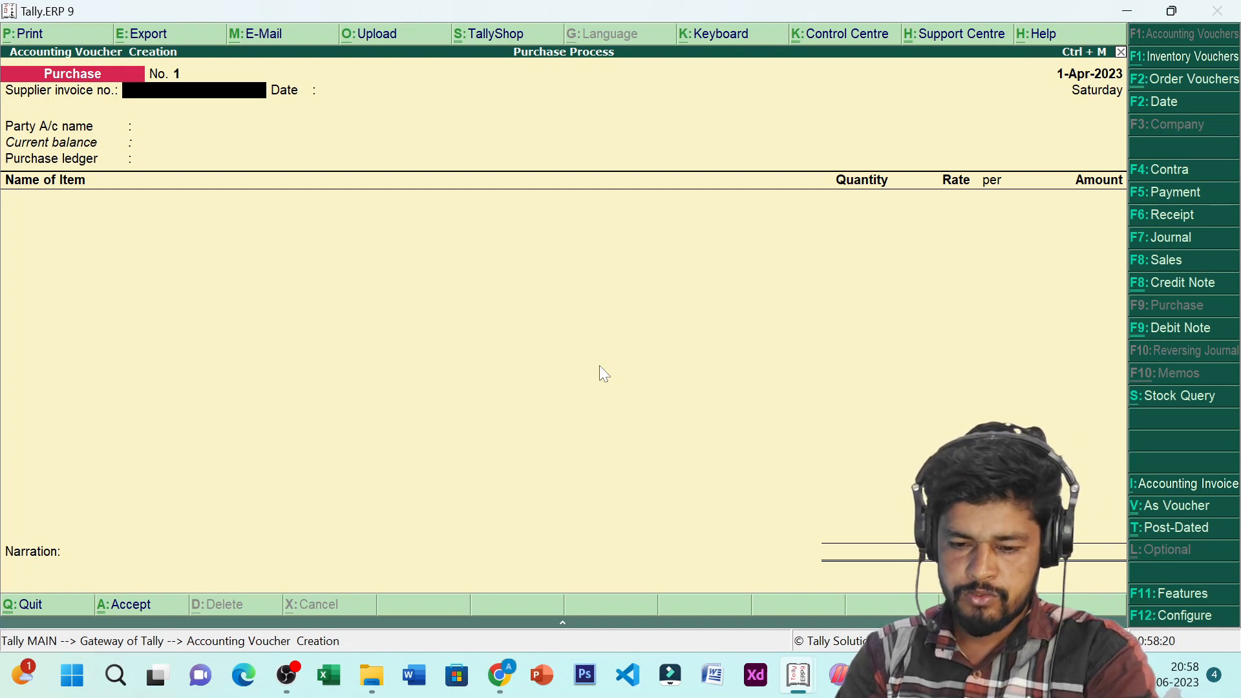
# - Enter supplier invoice number h3442 dated 1-Apr-2023 and choose Shivaji Enterprise as the party account
pyautogui.write('h3442')
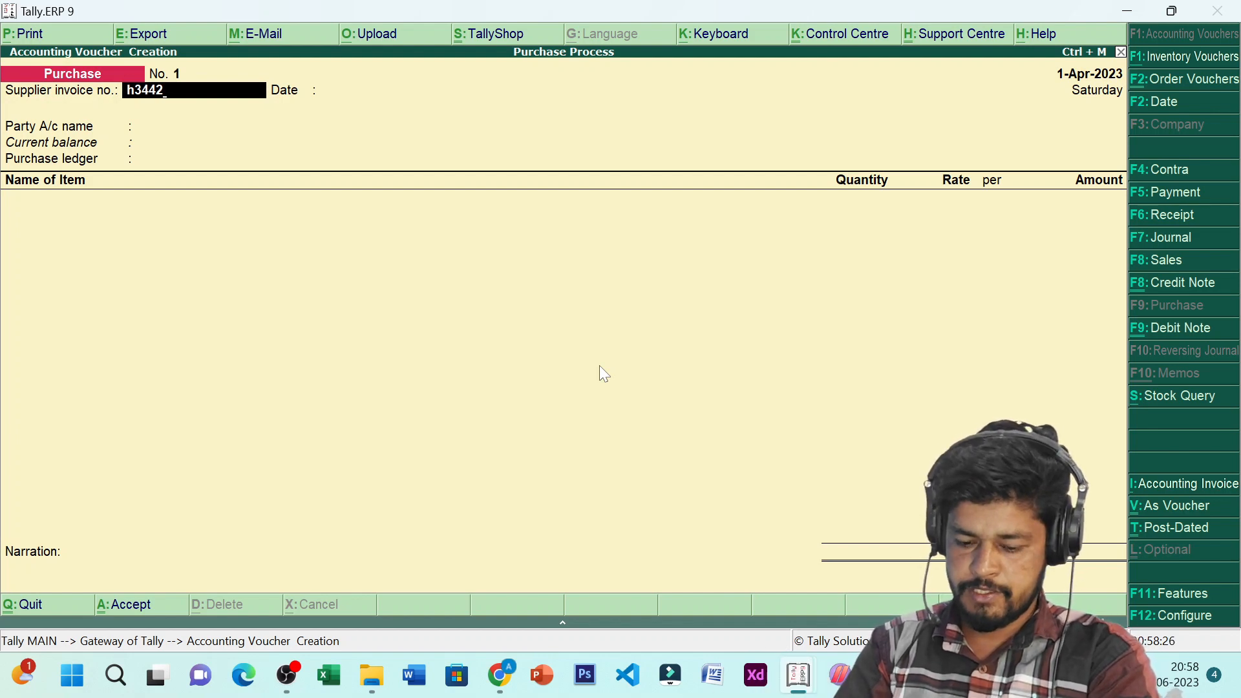
pyautogui.press('Return')
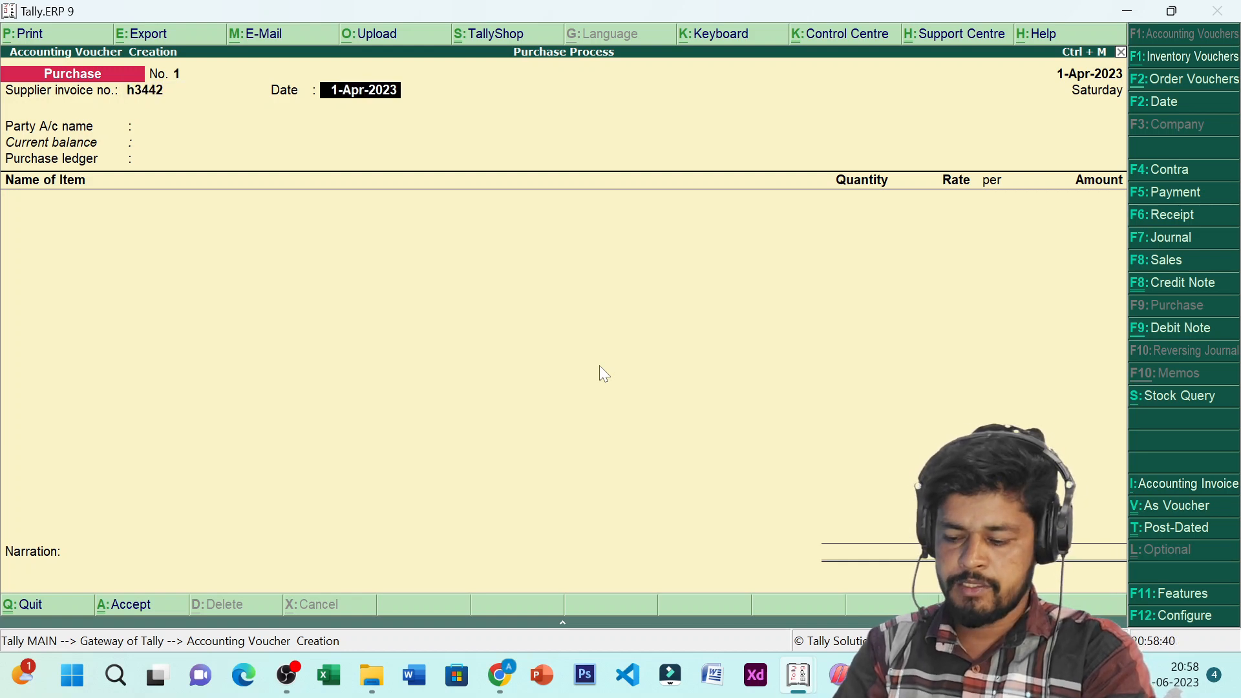
pyautogui.press('Return')
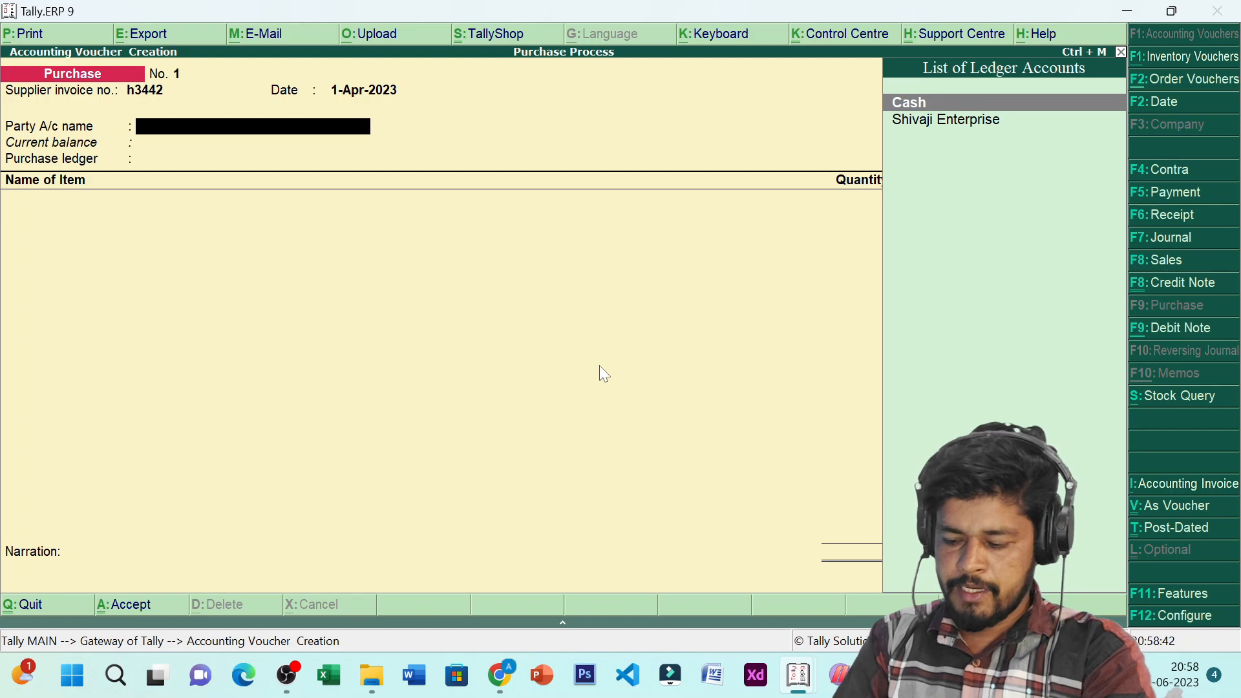
pyautogui.press('Down')
pyautogui.press('Return')
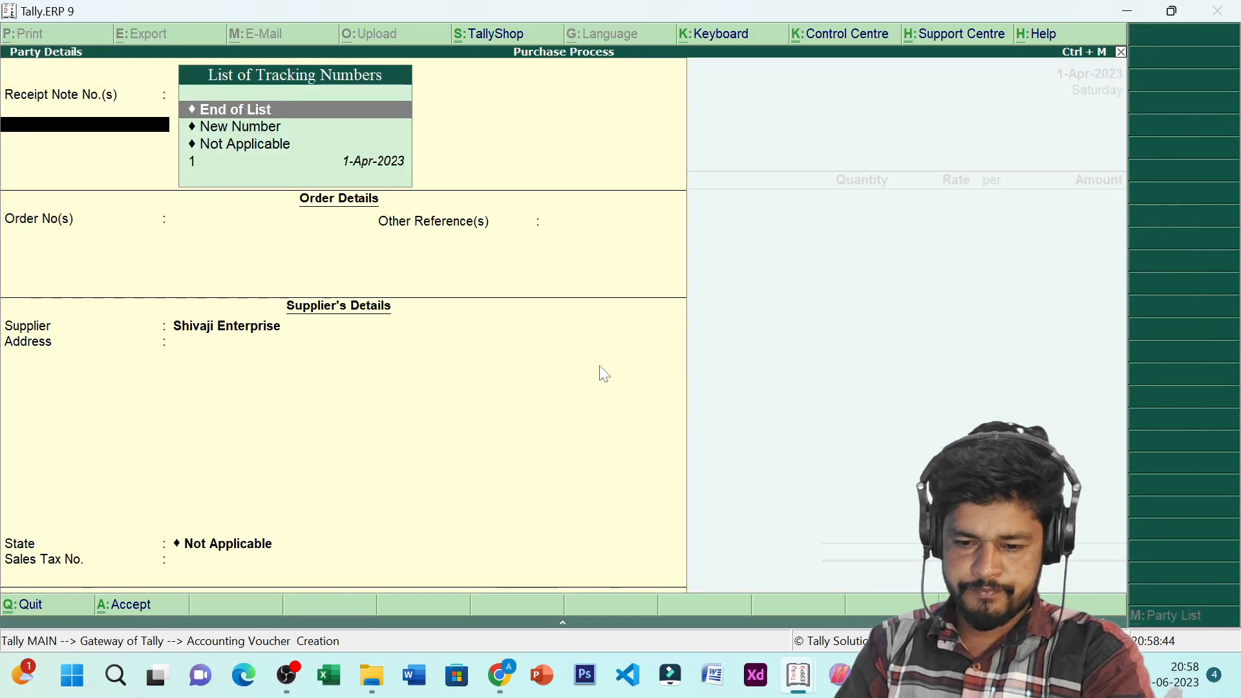
# - Link receipt note 1 of 1-Apr-2023 to the purchase and accept the remaining party details for Shivaji Enterprise
pyautogui.press('Down')
pyautogui.press('Down')
pyautogui.press('Down')
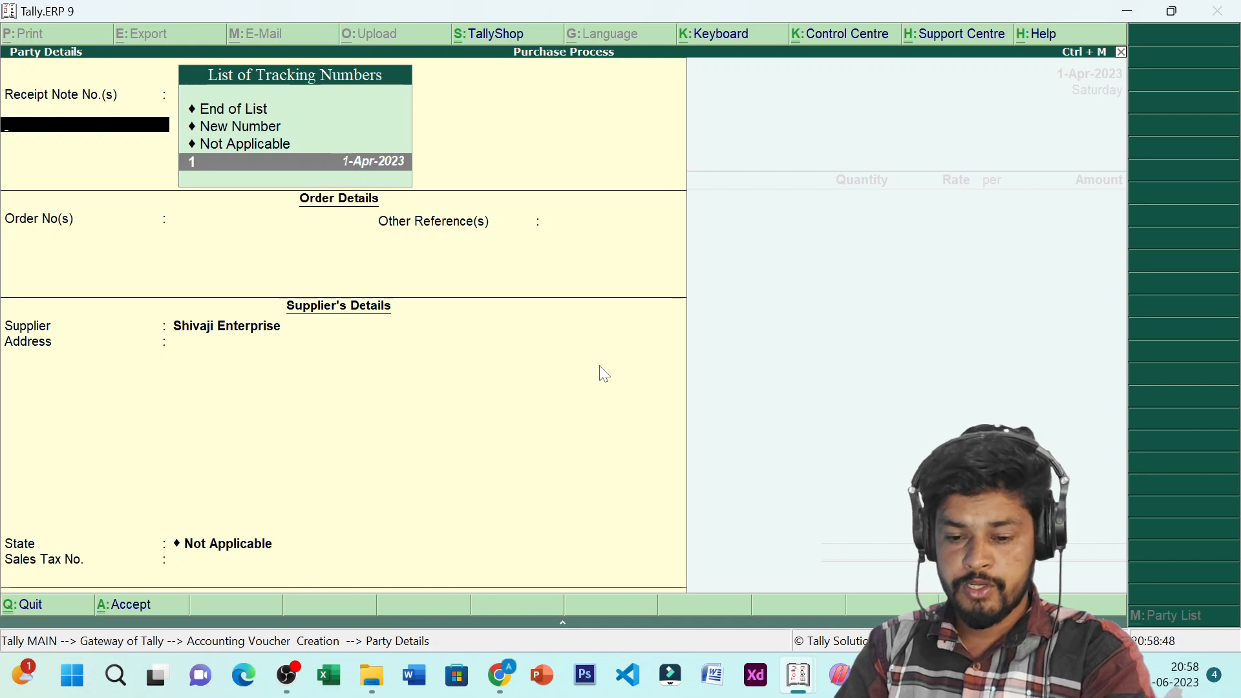
pyautogui.press('Return')
pyautogui.press('Return')
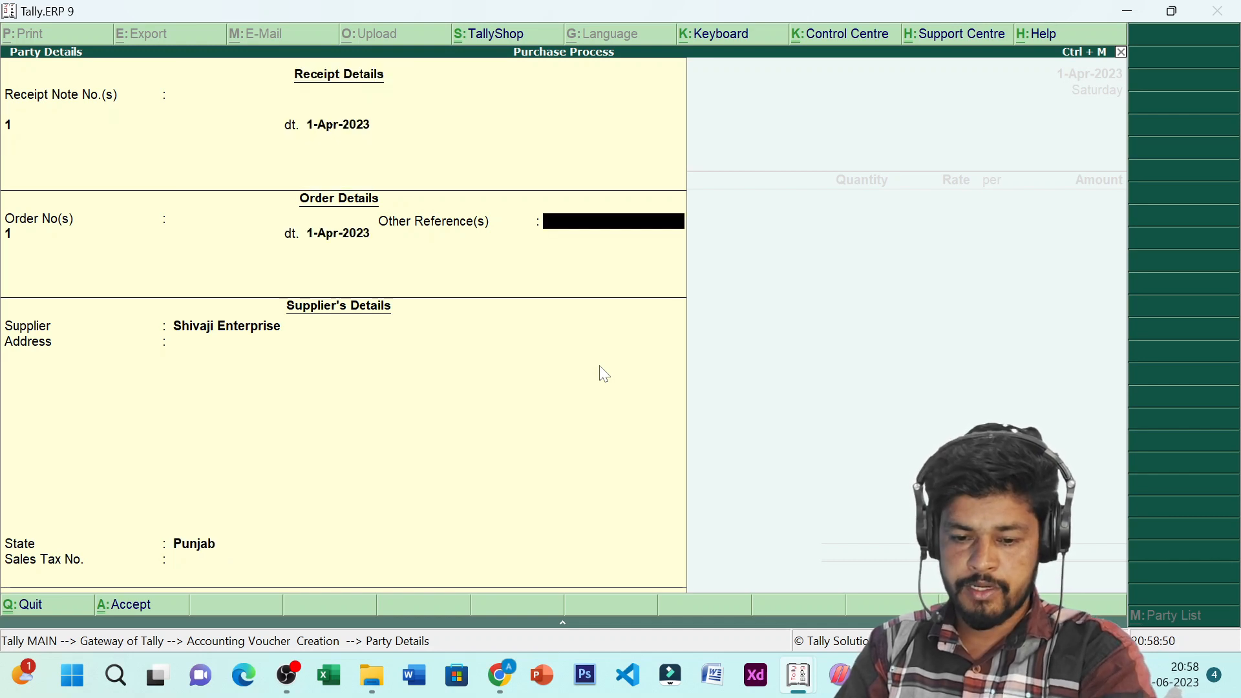
pyautogui.press('Return')
pyautogui.press('Return')
pyautogui.press('Return')
pyautogui.press('Return')
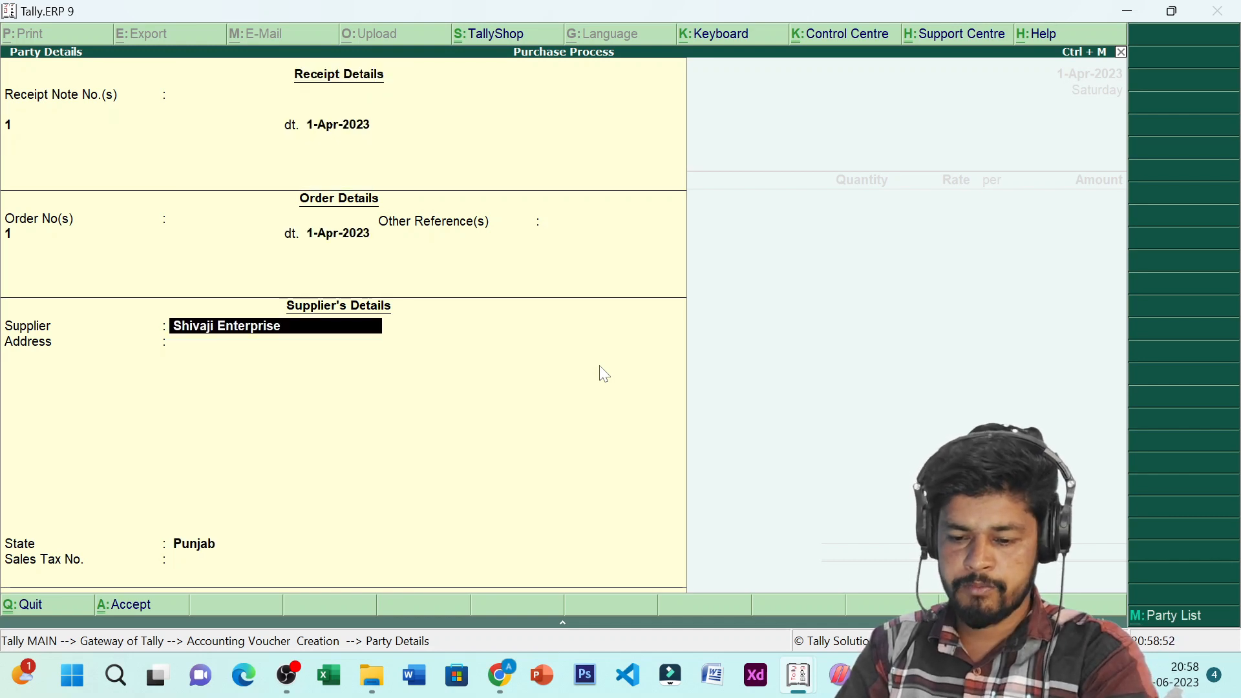
pyautogui.press('Return')
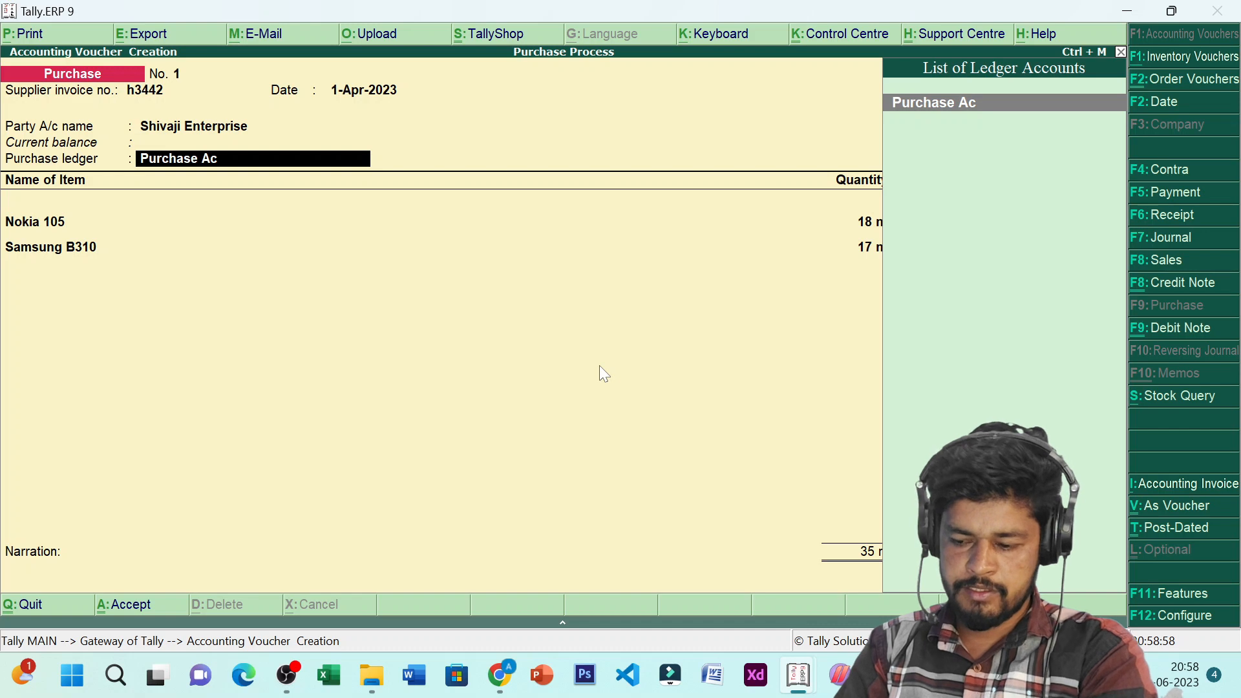
# - Choose Purchase Ac as the purchase ledger and accept the Nokia 105 allocation of 18 nos at 1,200.00 against tracking number 1
pyautogui.press('Return')
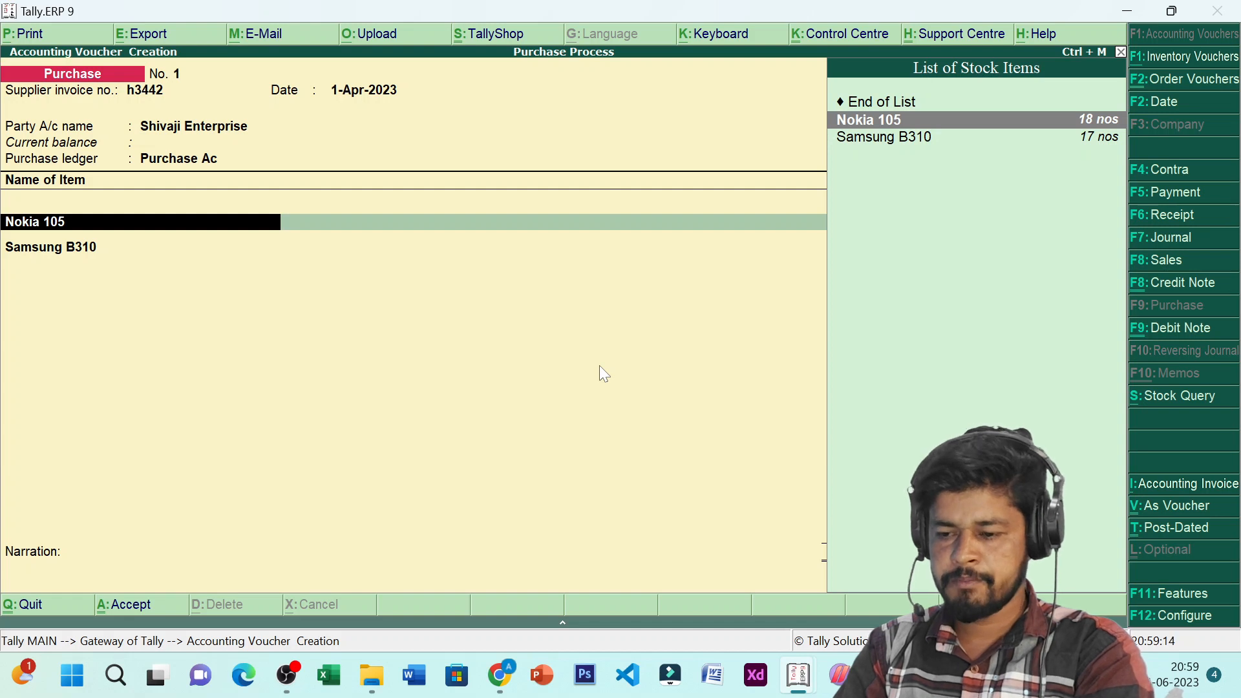
pyautogui.press('Return')
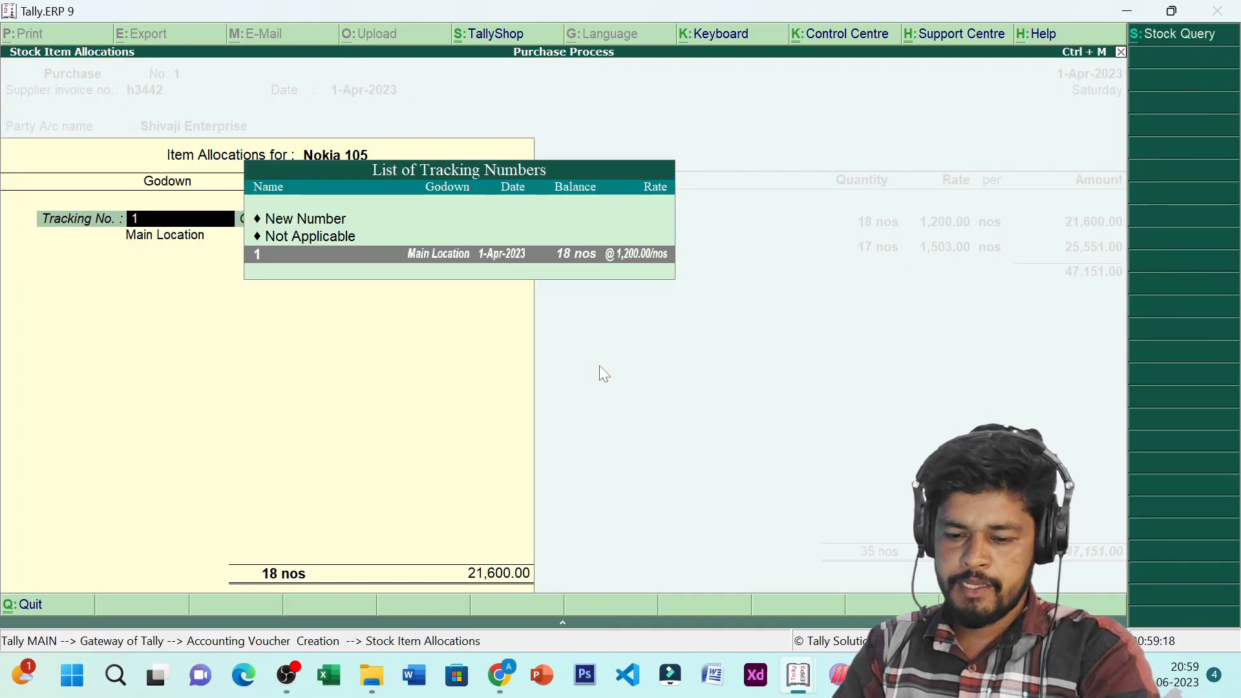
pyautogui.press('Return')
pyautogui.press('Return')
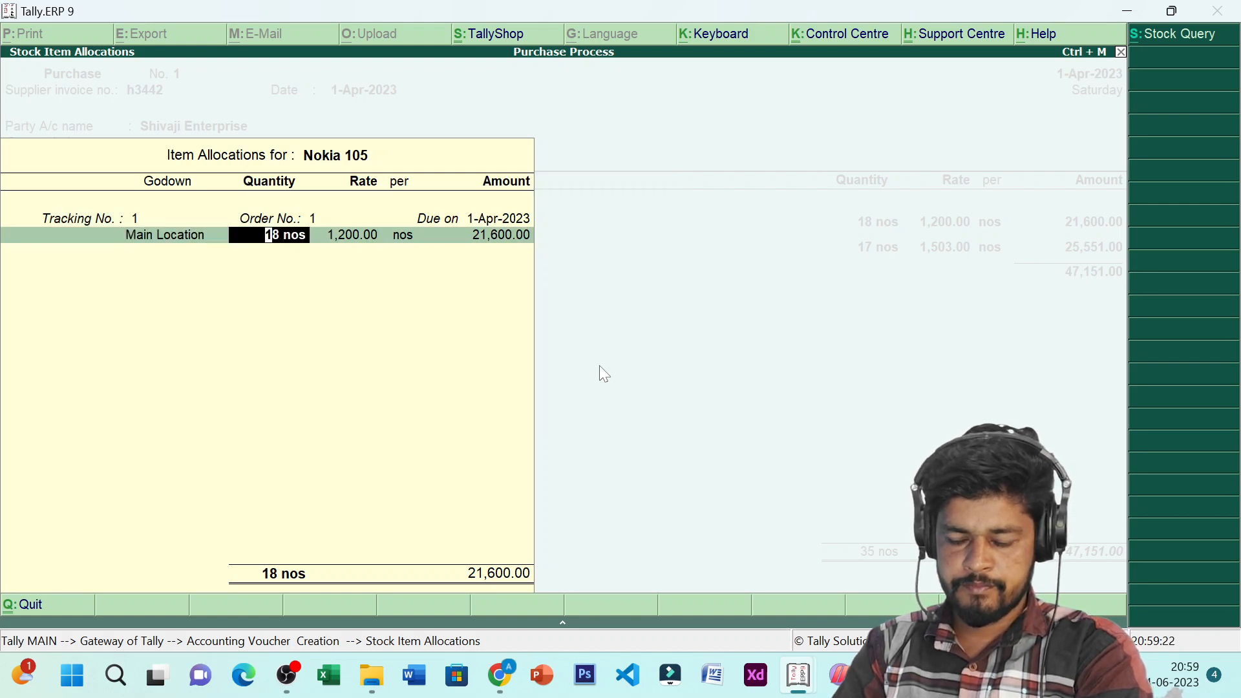
pyautogui.press('Return')
pyautogui.press('Return')
pyautogui.press('Return')
pyautogui.press('Return')
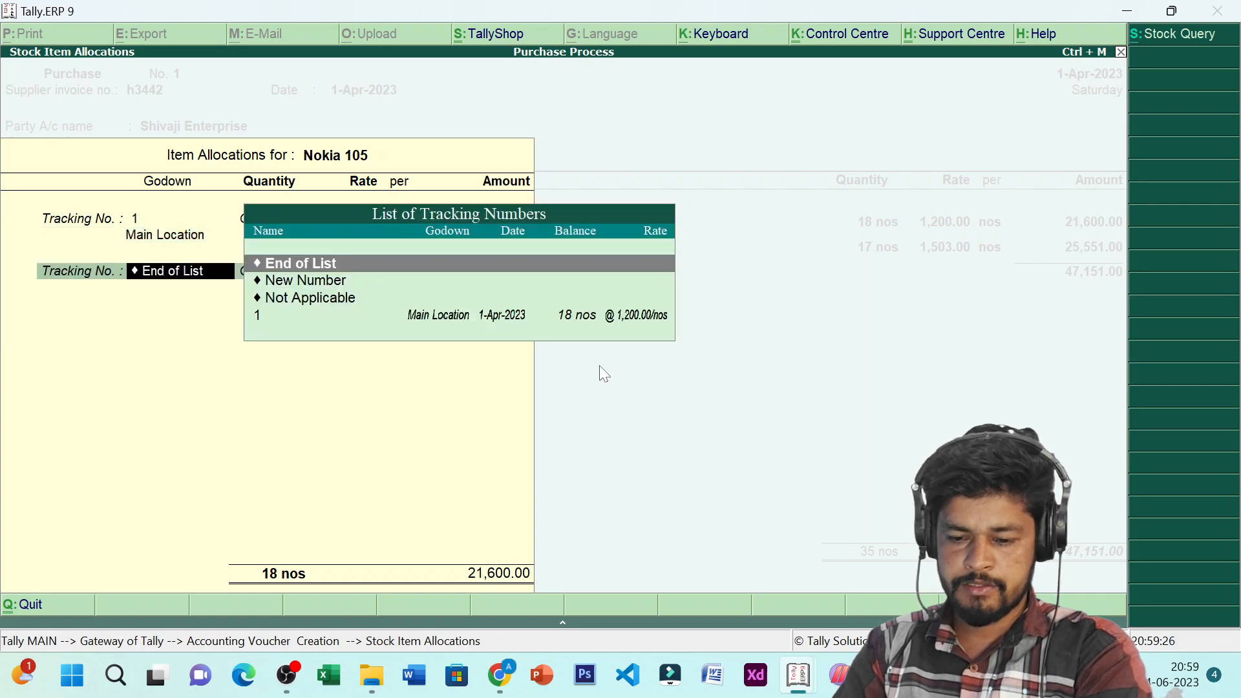
pyautogui.press('Return')
pyautogui.press('Return')
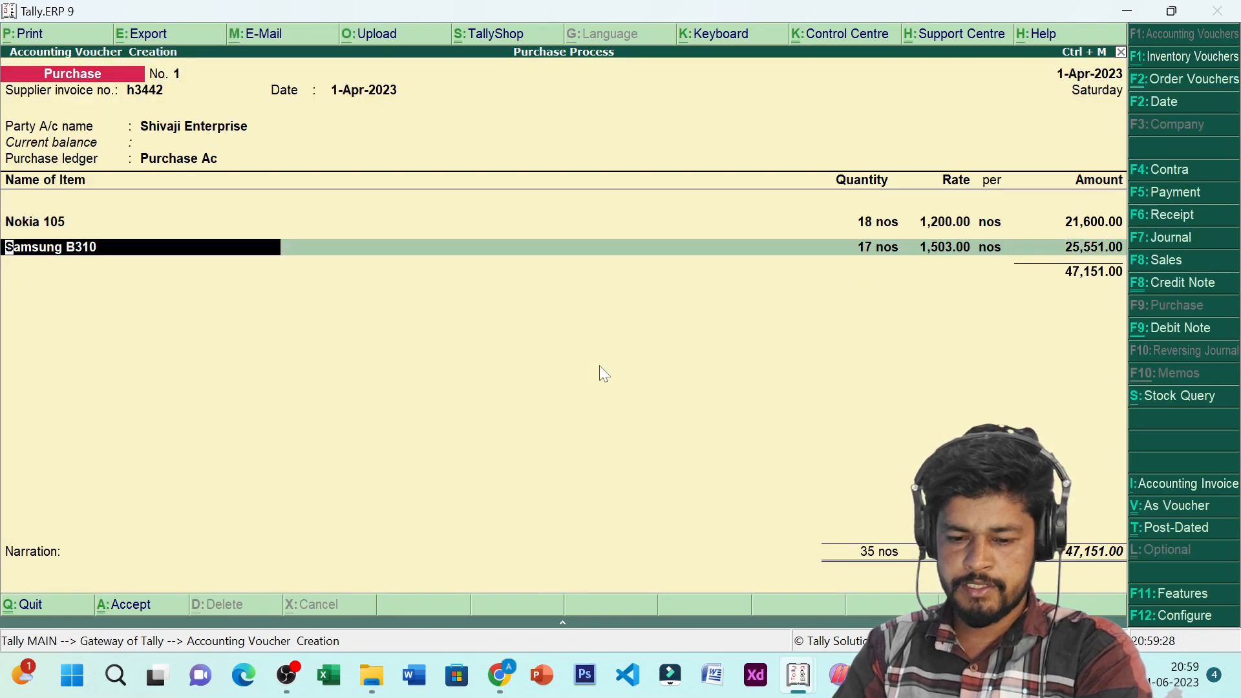
# - Accept the Samsung B310 allocation of 17 nos at 1,503.00 from Main Location against tracking number 1
pyautogui.press('Return')
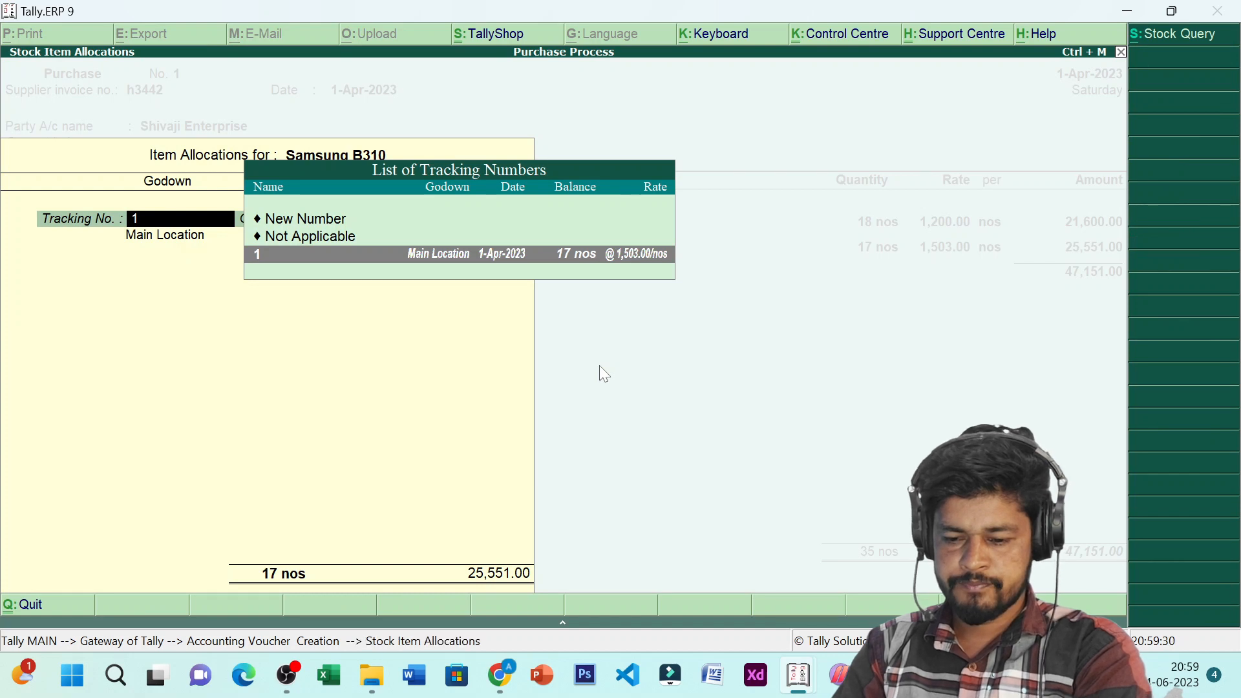
pyautogui.press('Return')
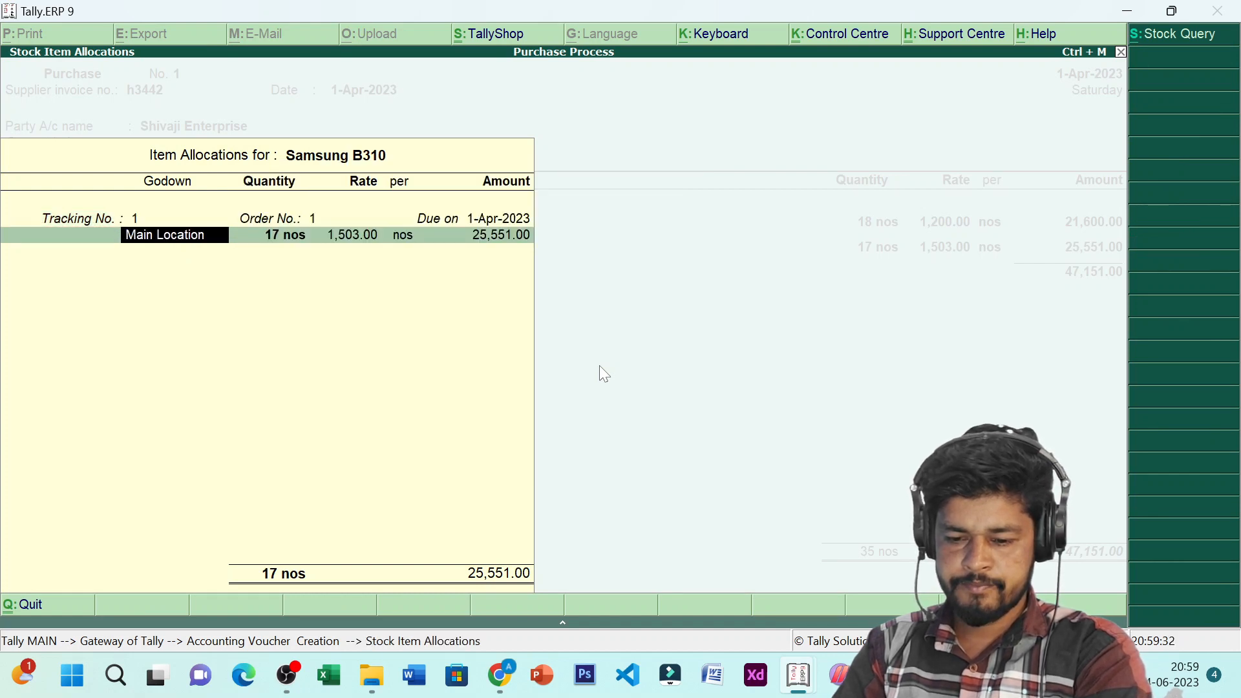
pyautogui.press('Return')
pyautogui.press('Return')
pyautogui.press('Return')
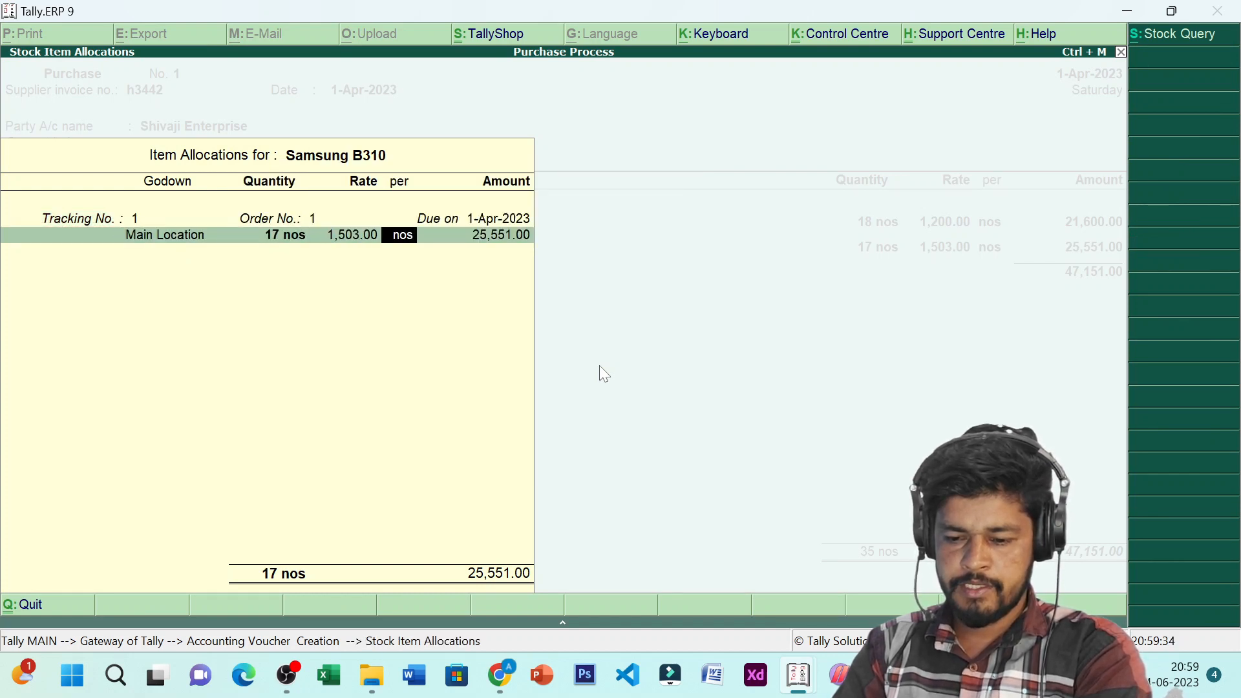
pyautogui.press('Return')
pyautogui.press('Return')
pyautogui.press('Return')
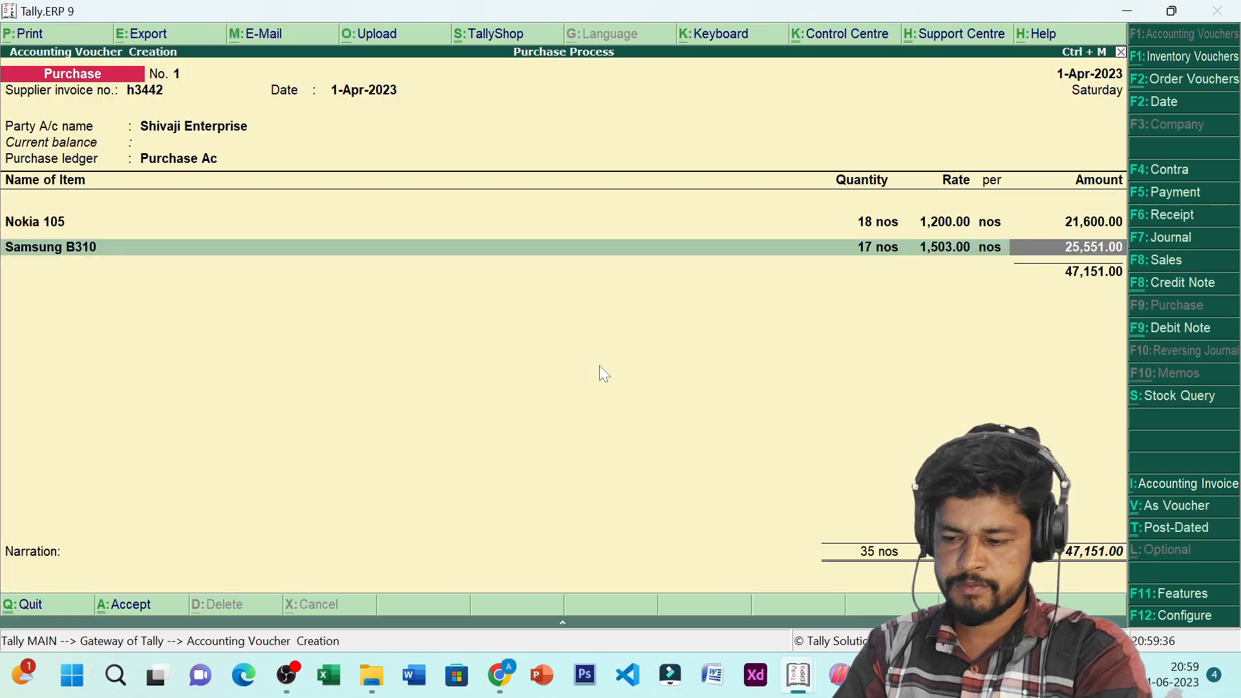
# - End the item list without a narration, save the Purchase voucher and leave voucher entry
pyautogui.press('Return')
pyautogui.press('Return')
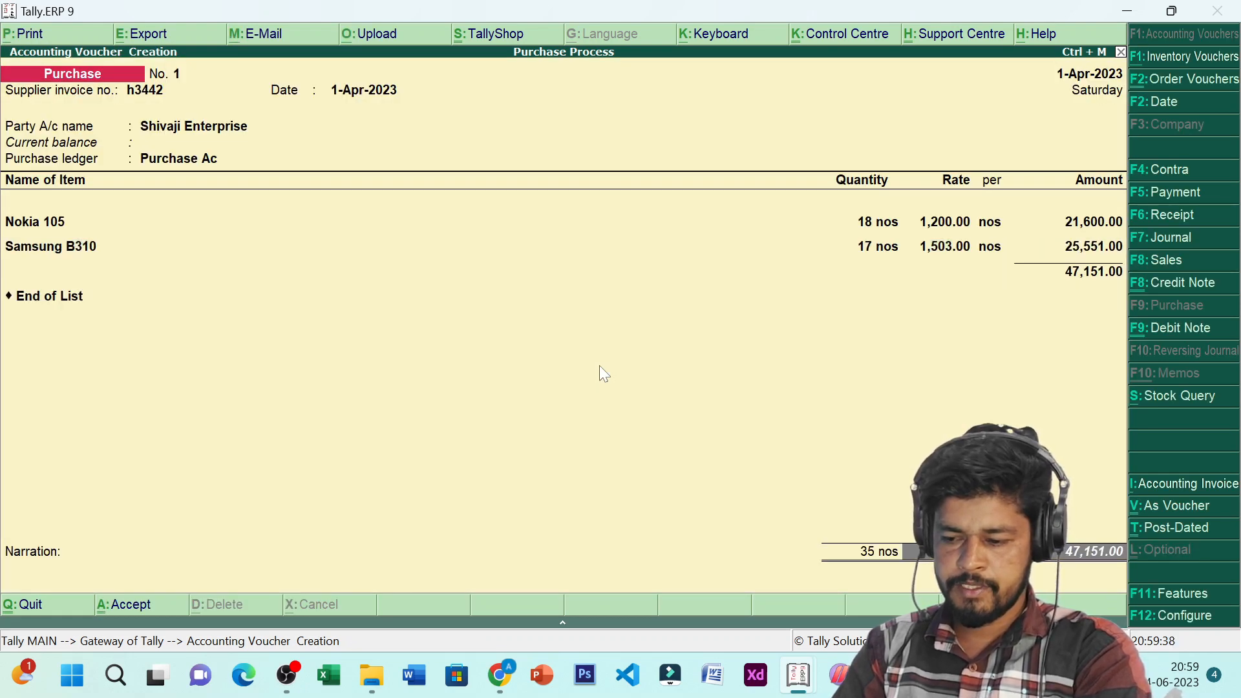
pyautogui.press('Return')
pyautogui.press('Return')
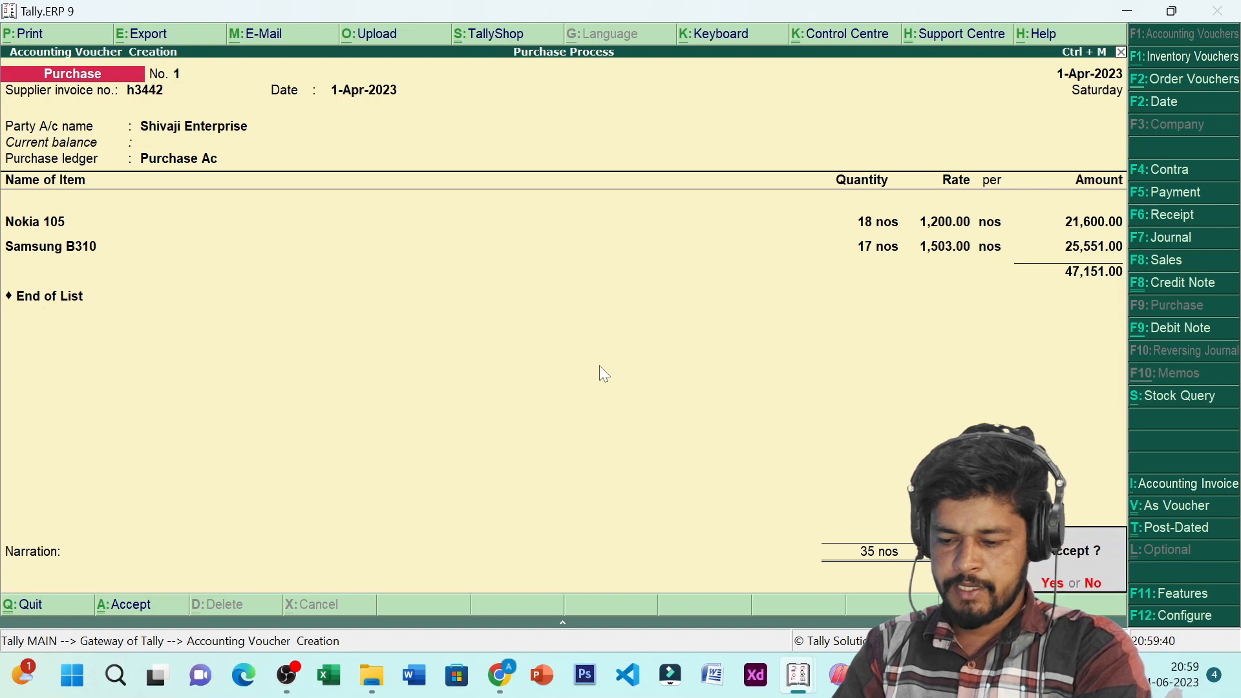
pyautogui.press('Return')
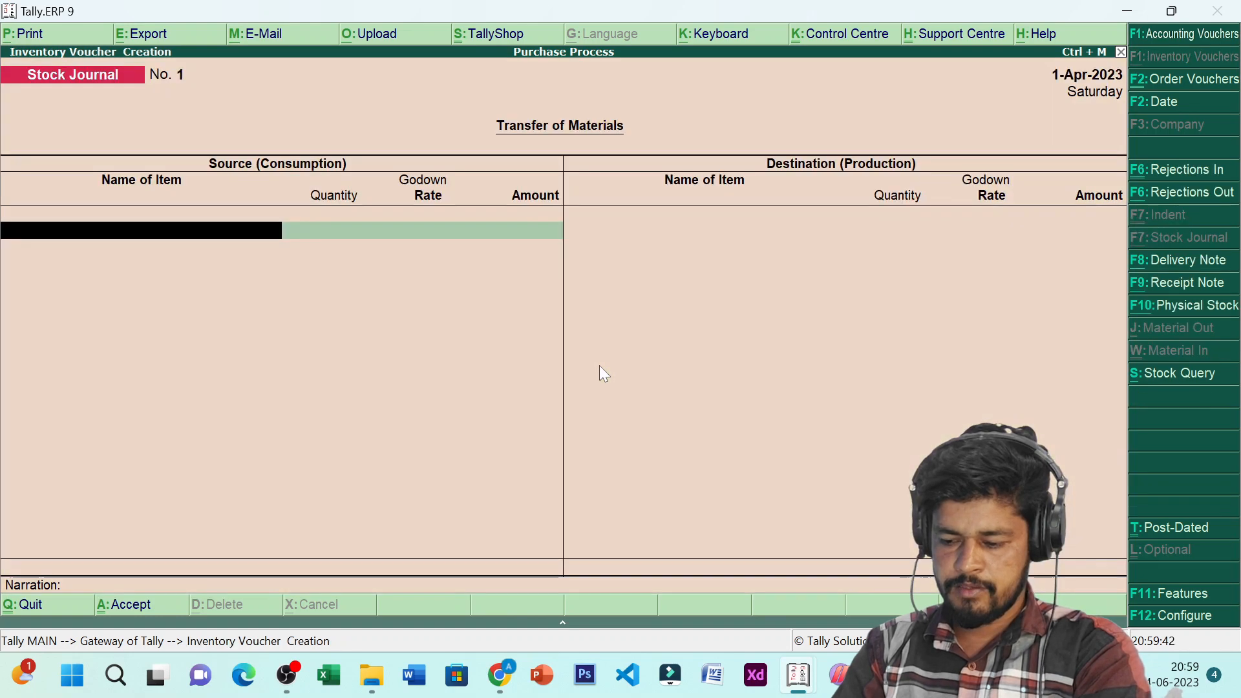
pyautogui.press('Escape')
pyautogui.press('Return')
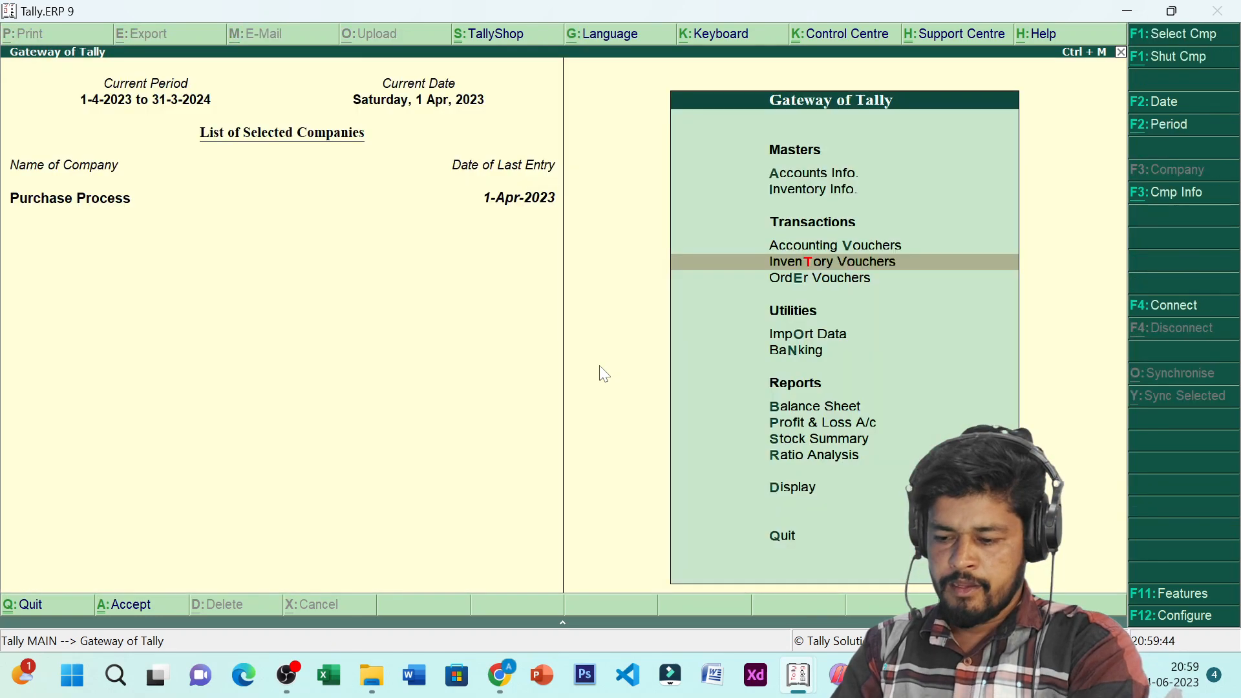
# - Open the Stock Summary and expand the Gst 18% group to examine its items' closing balances
pyautogui.press('Down')
pyautogui.press('Down')
pyautogui.press('Down')
pyautogui.press('Down')
pyautogui.press('Down')
pyautogui.press('Down')
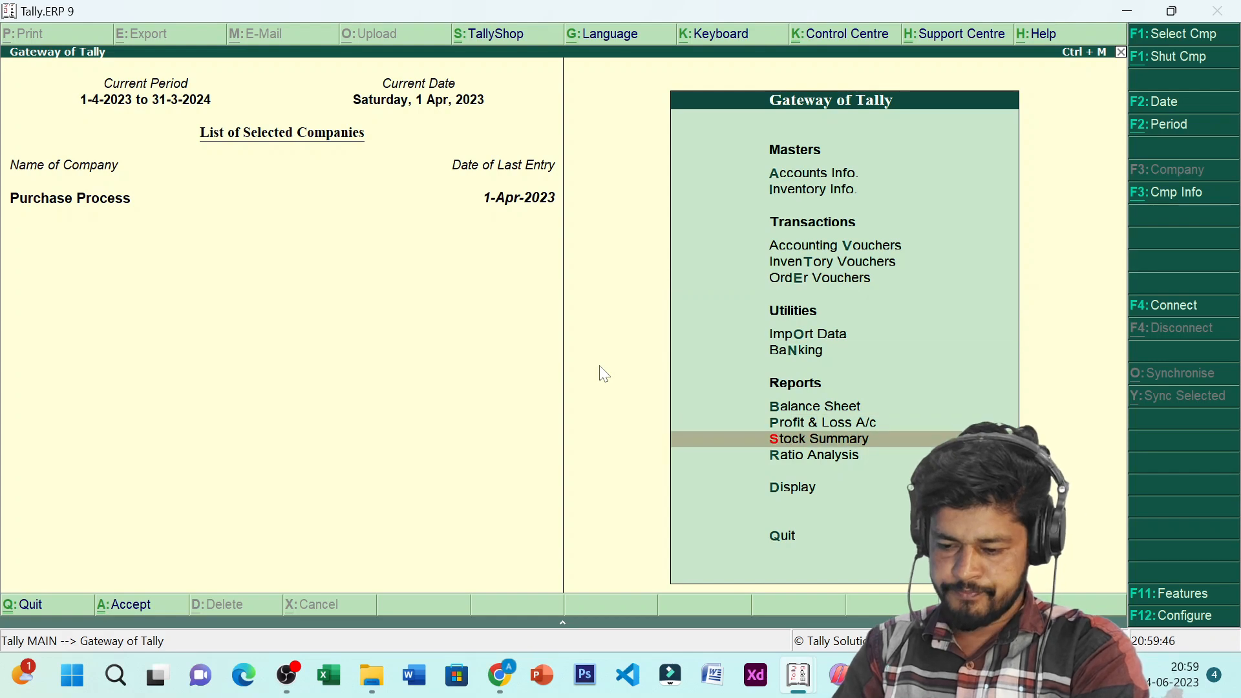
pyautogui.press('Return')
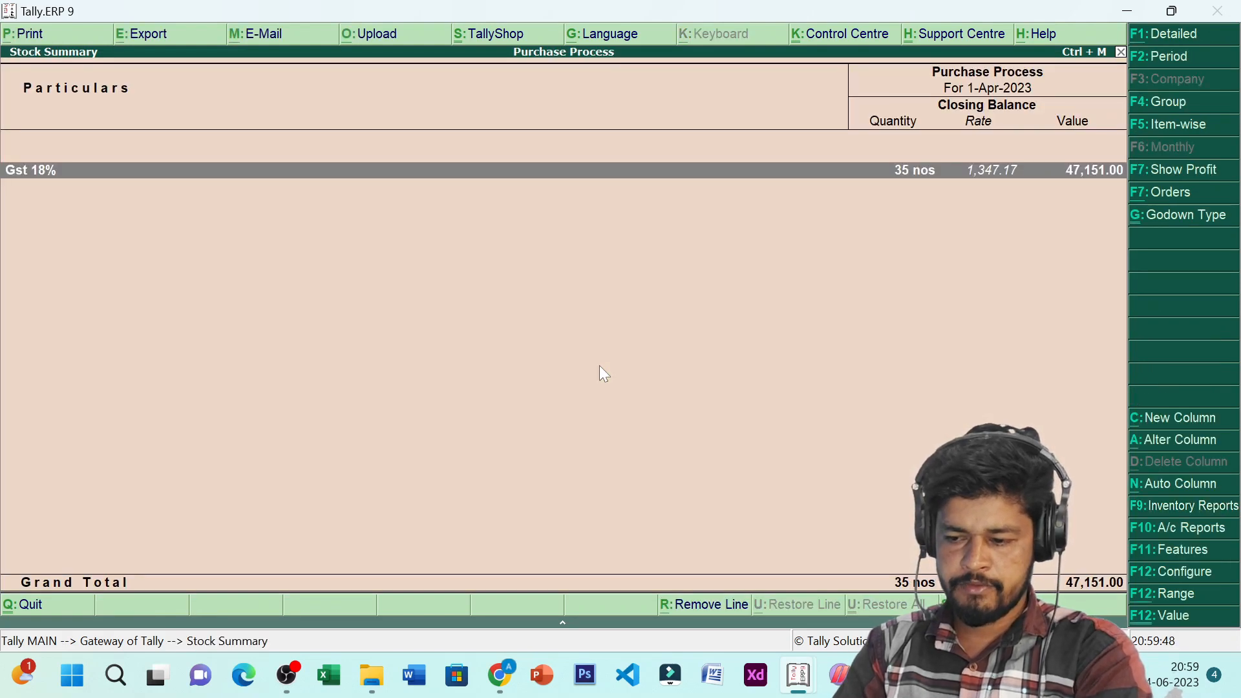
pyautogui.press('Return')
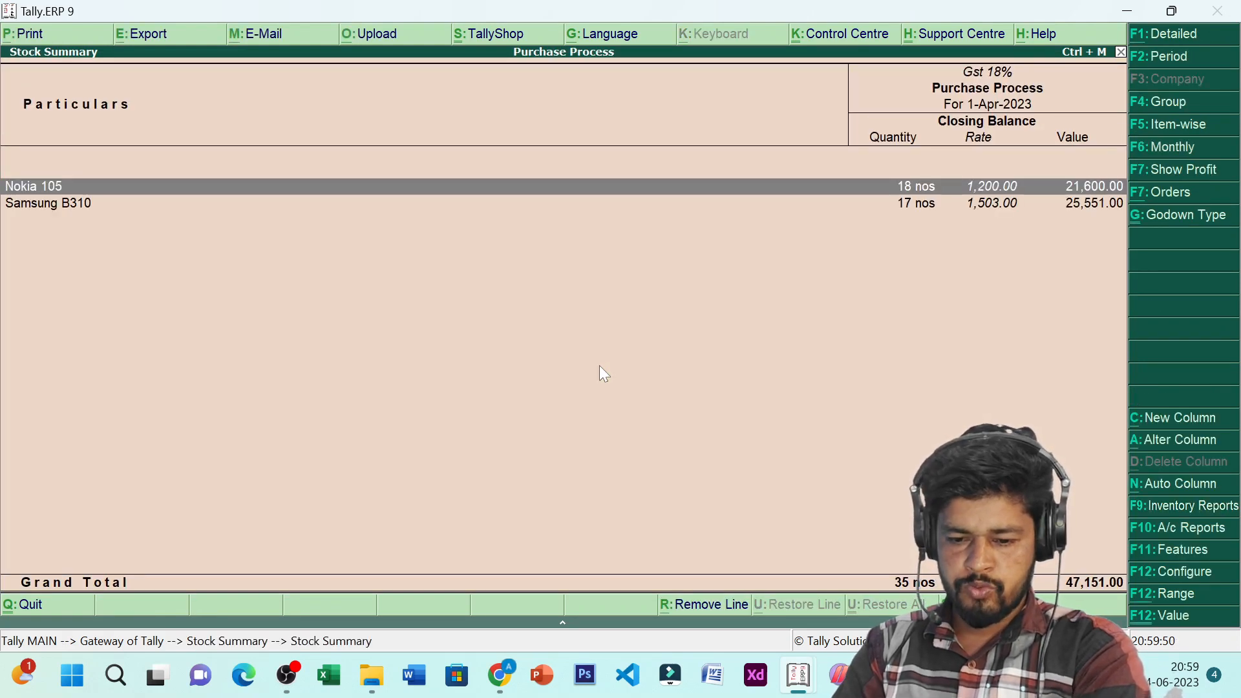
# - Drill into Nokia 105's April stock vouchers and open the Shivaji Enterprise Purchase voucher to examine it
pyautogui.press('Return')
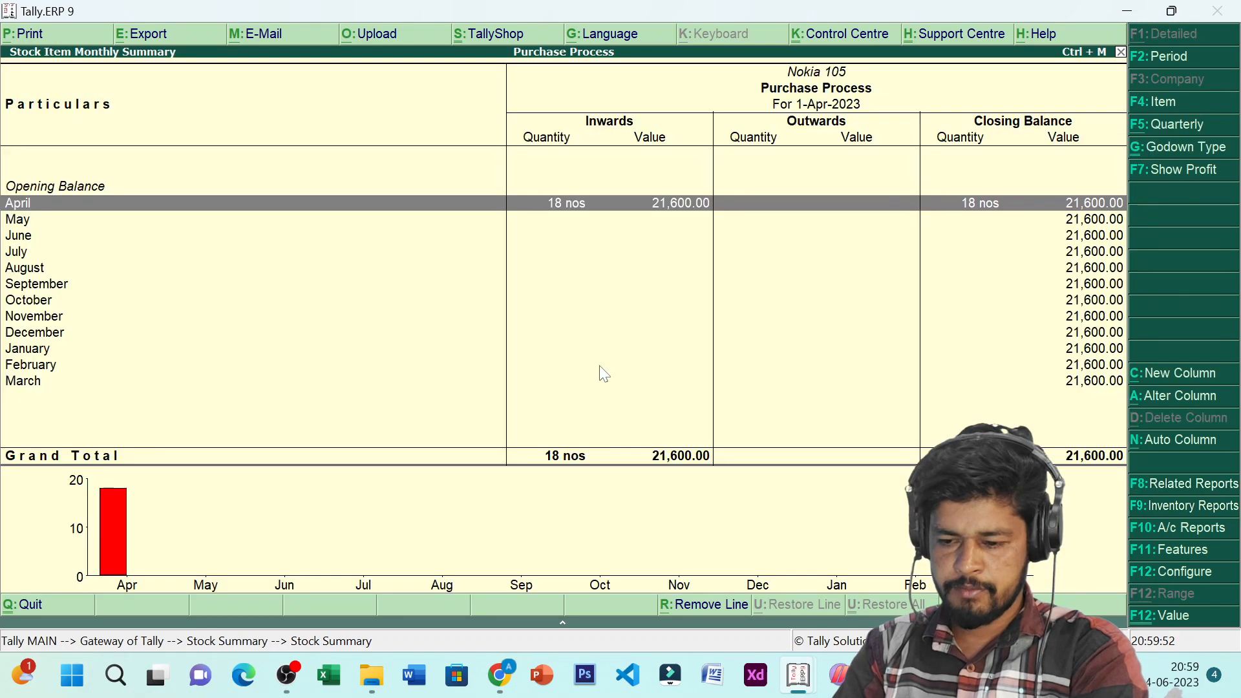
pyautogui.press('Return')
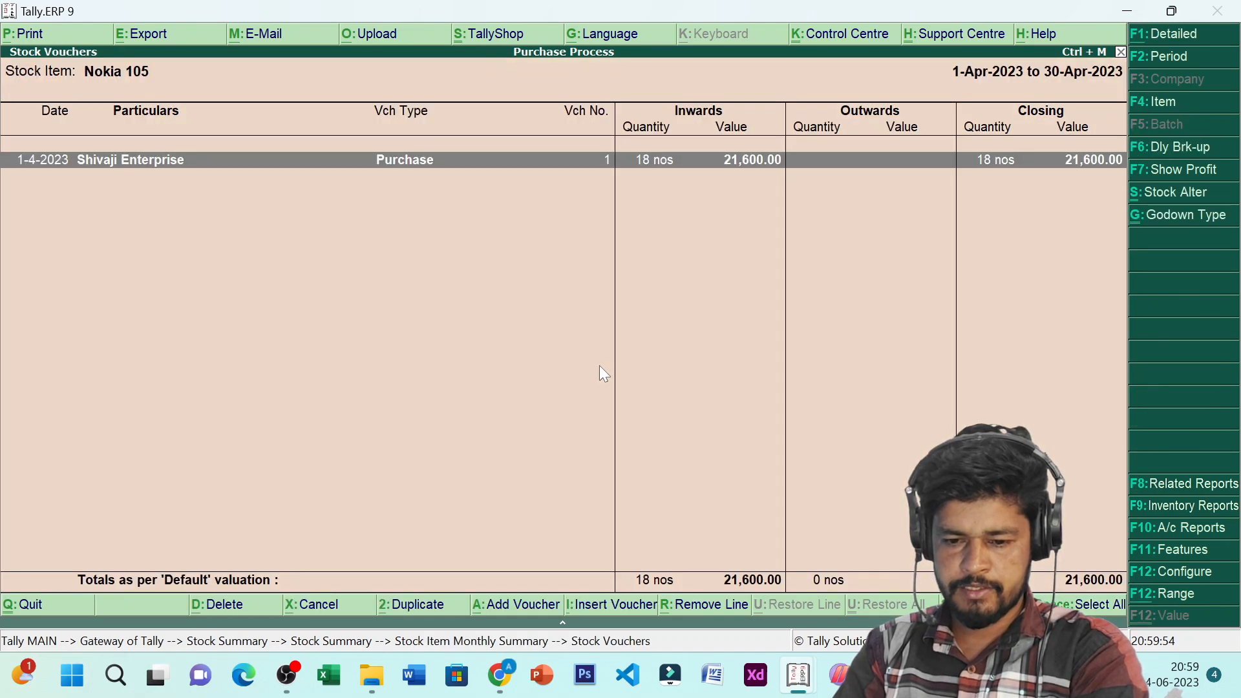
pyautogui.press('Return')
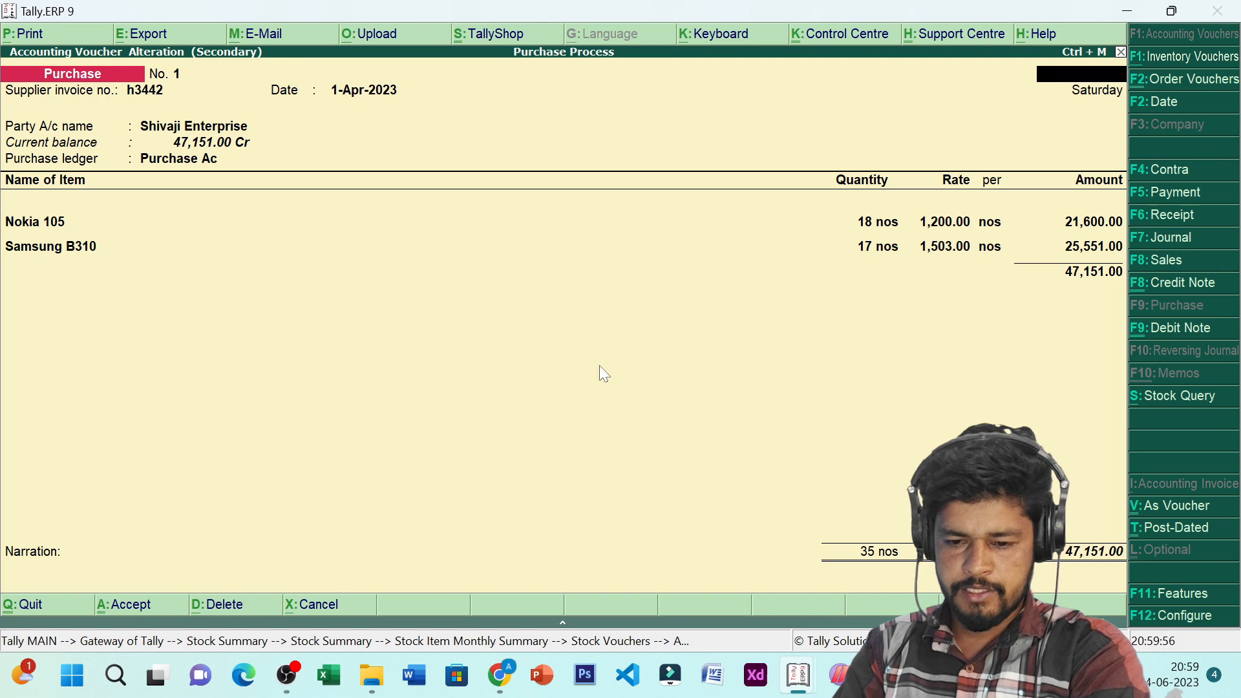
pyautogui.press('Escape')
pyautogui.press('y')
pyautogui.press('Return')
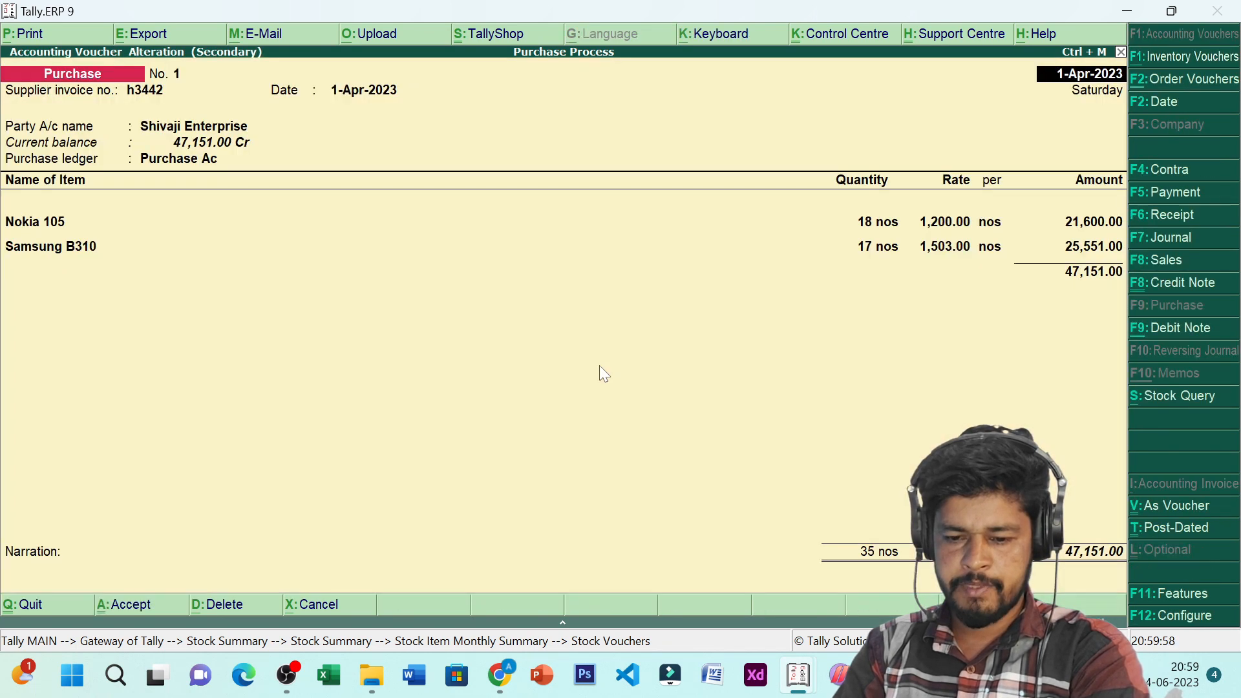
pyautogui.press('Return')
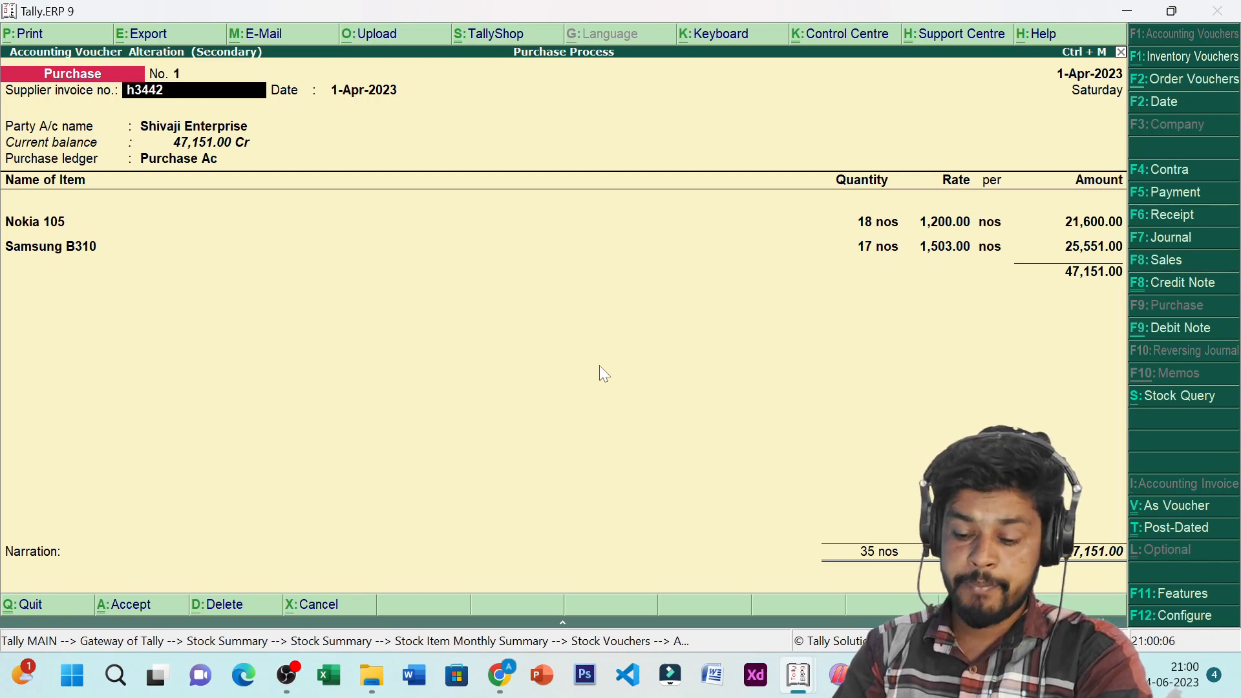
# - Preview the Purchase voucher's printed invoice, enlarge it for reading, and close the preview
pyautogui.hotkey('alt', 'p')
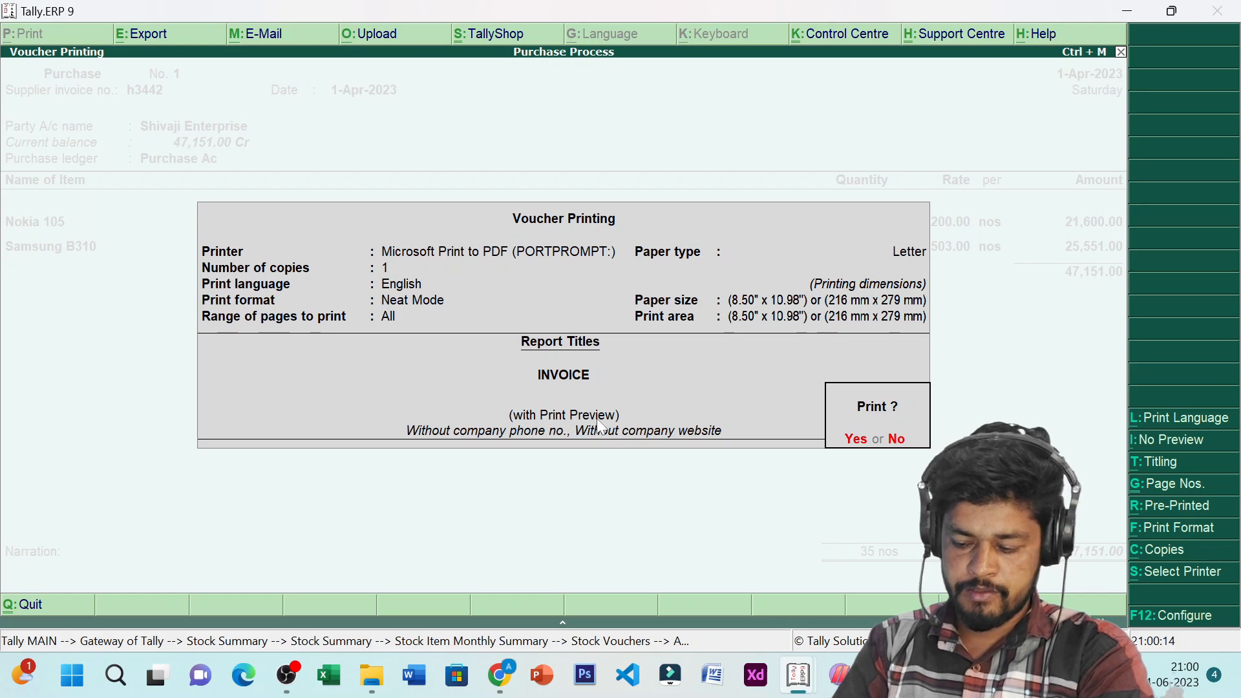
pyautogui.press('Return')
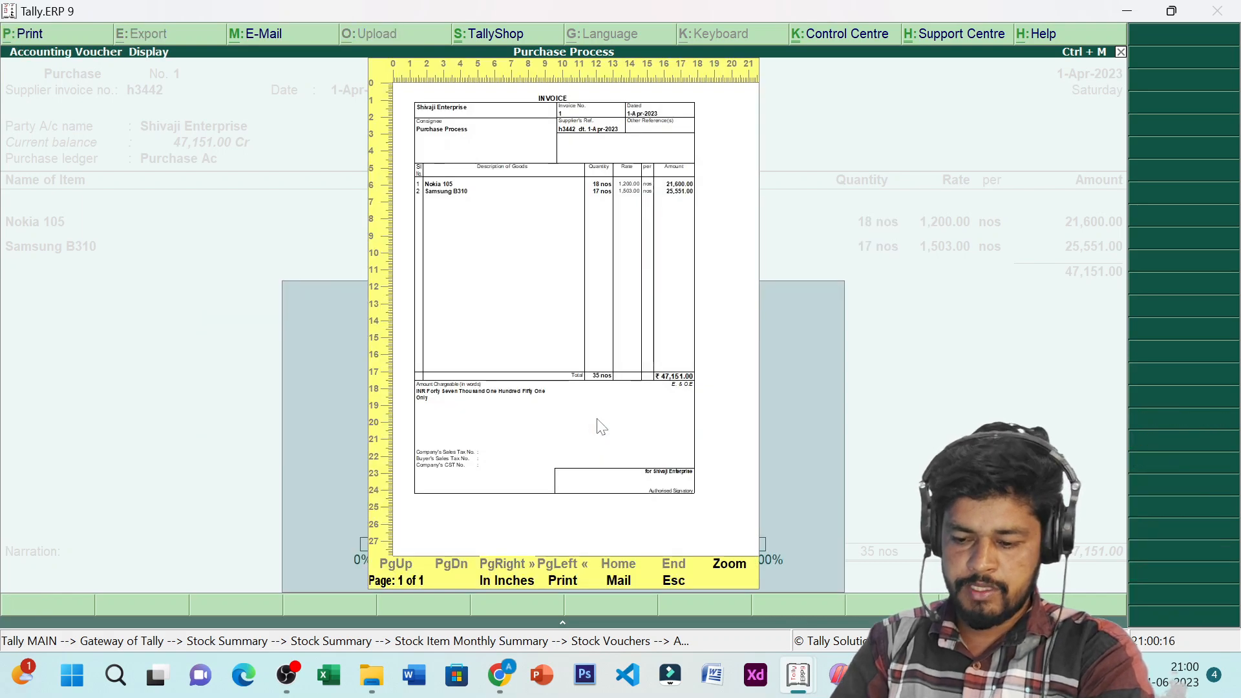
pyautogui.click(729, 564)
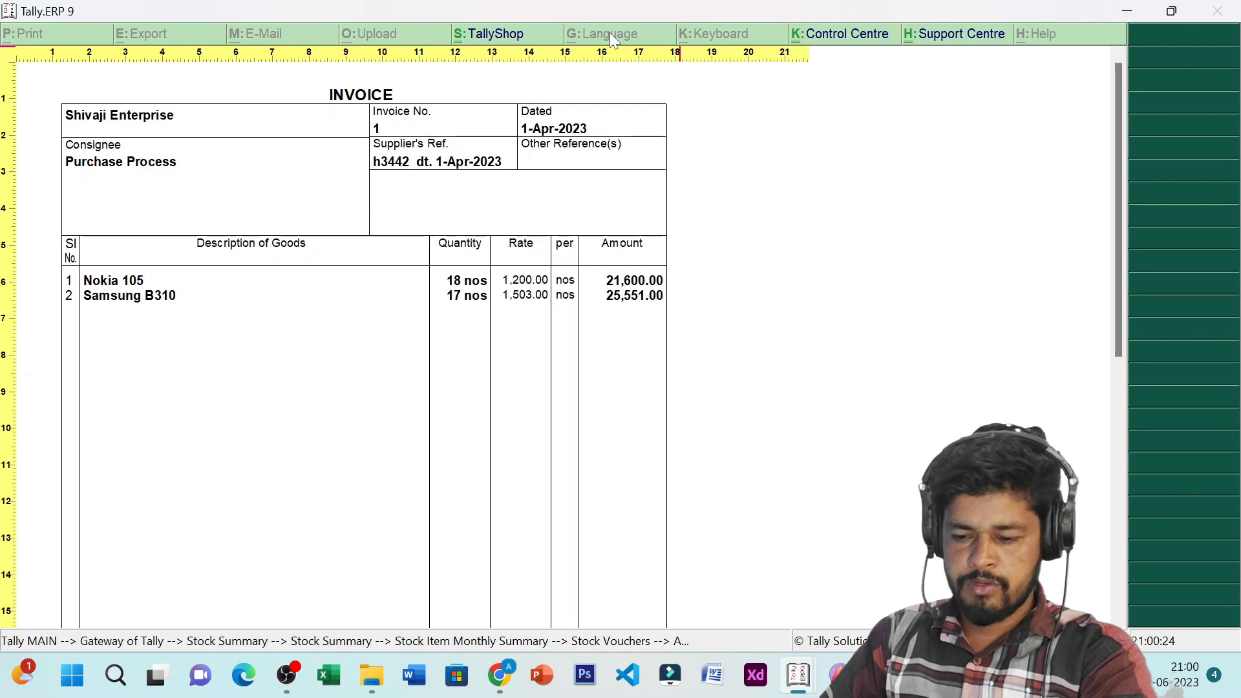
pyautogui.hotkey('alt', 'z')
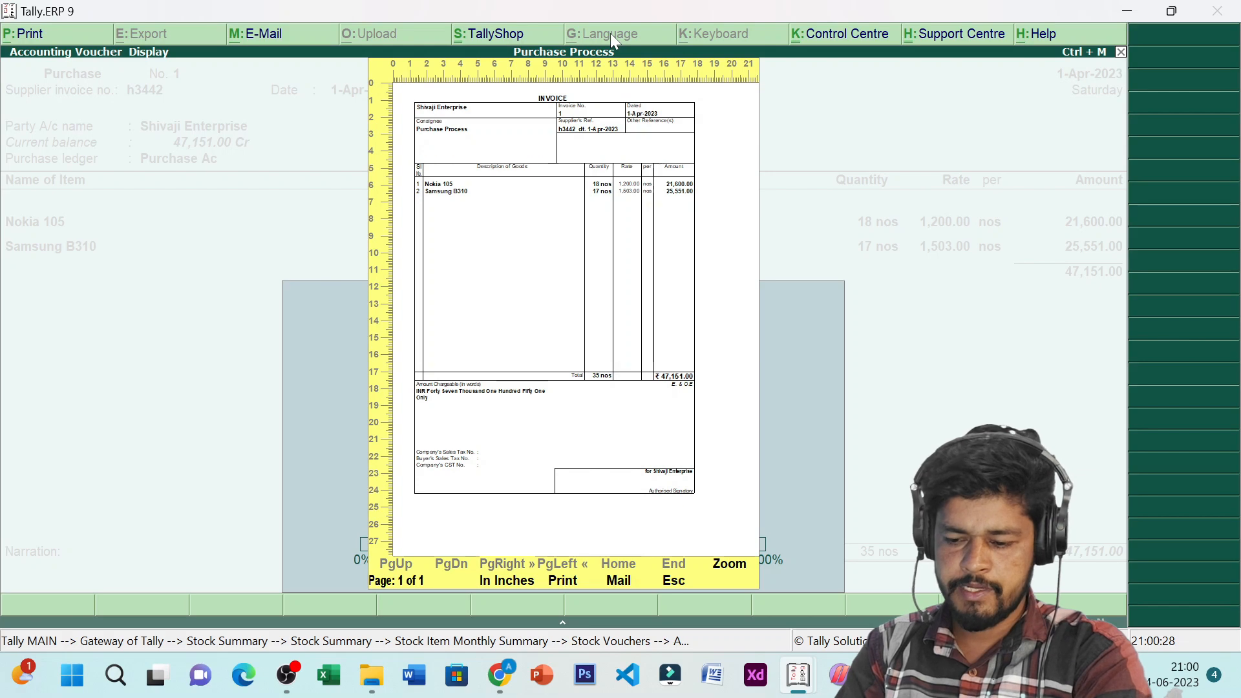
pyautogui.press('Escape')
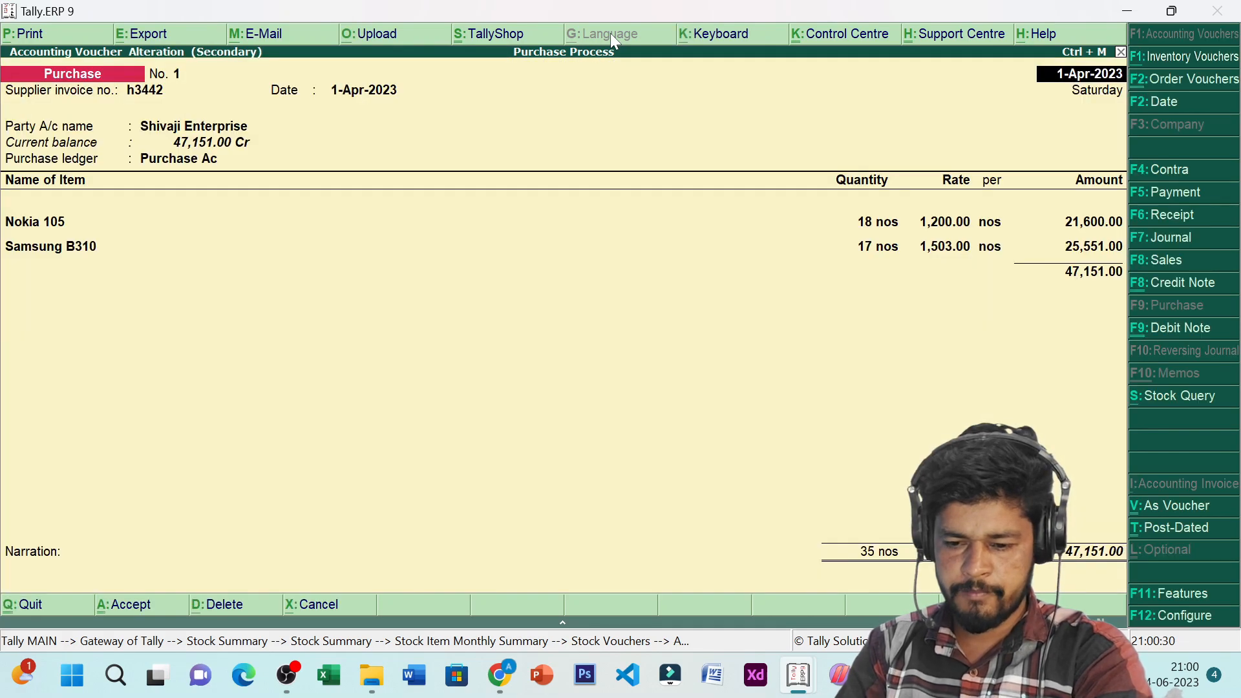
# - Quit the Purchase voucher without changes and close the stock reports, returning to the Gateway of Tally
pyautogui.press('Escape')
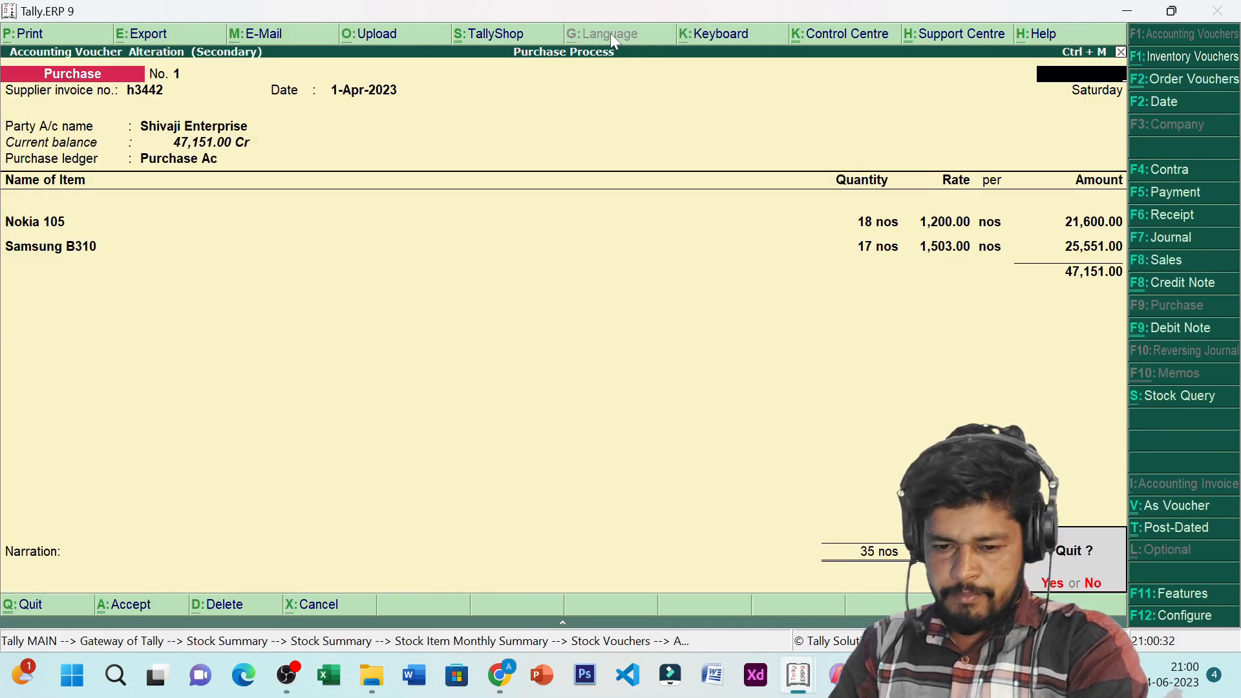
pyautogui.press('Return')
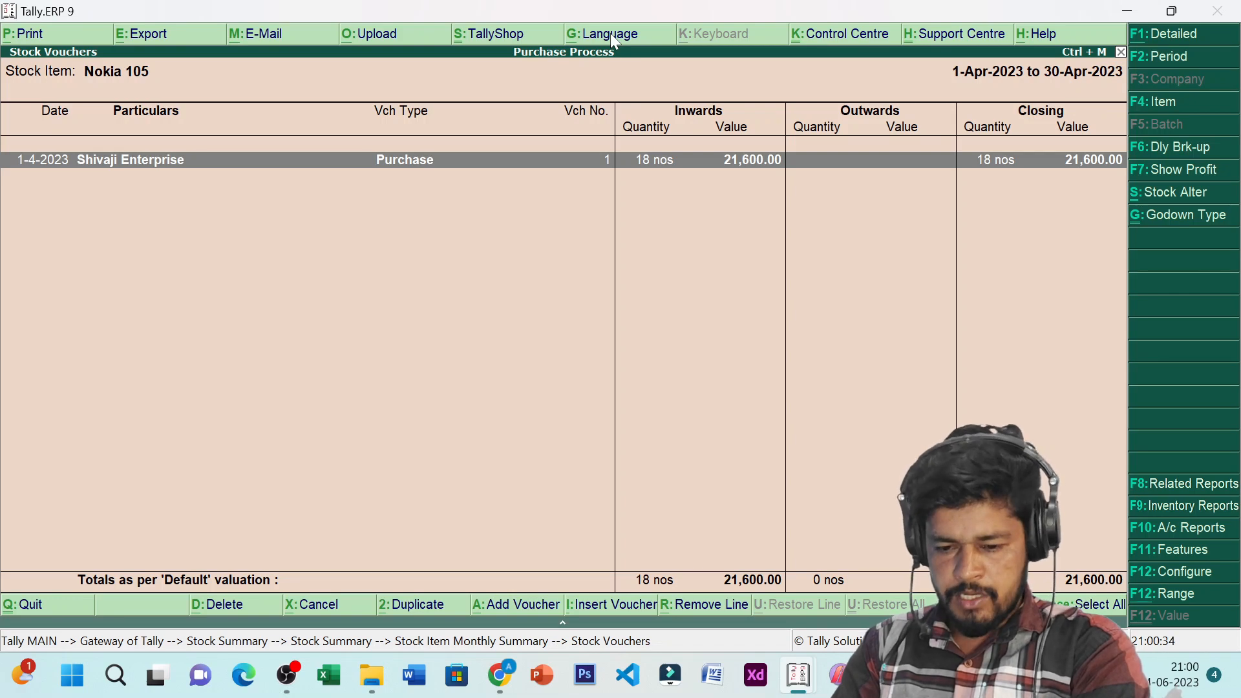
pyautogui.press('Escape')
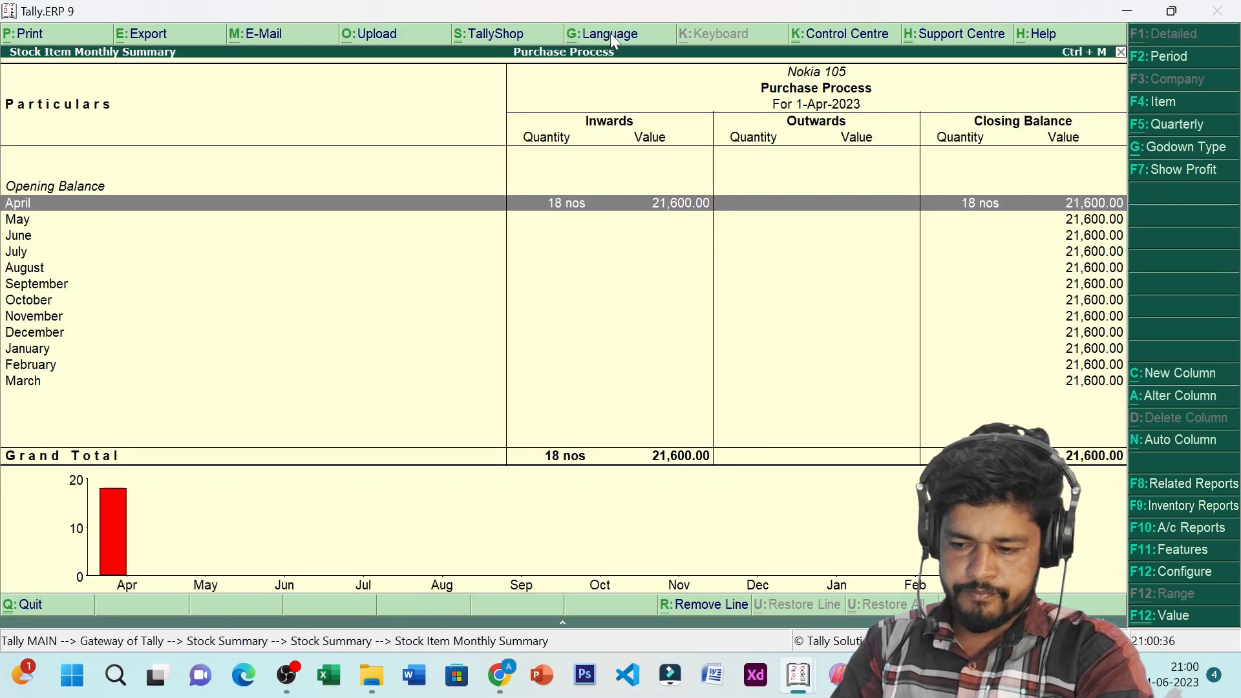
pyautogui.press('Escape')
pyautogui.press('Escape')
pyautogui.press('Escape')
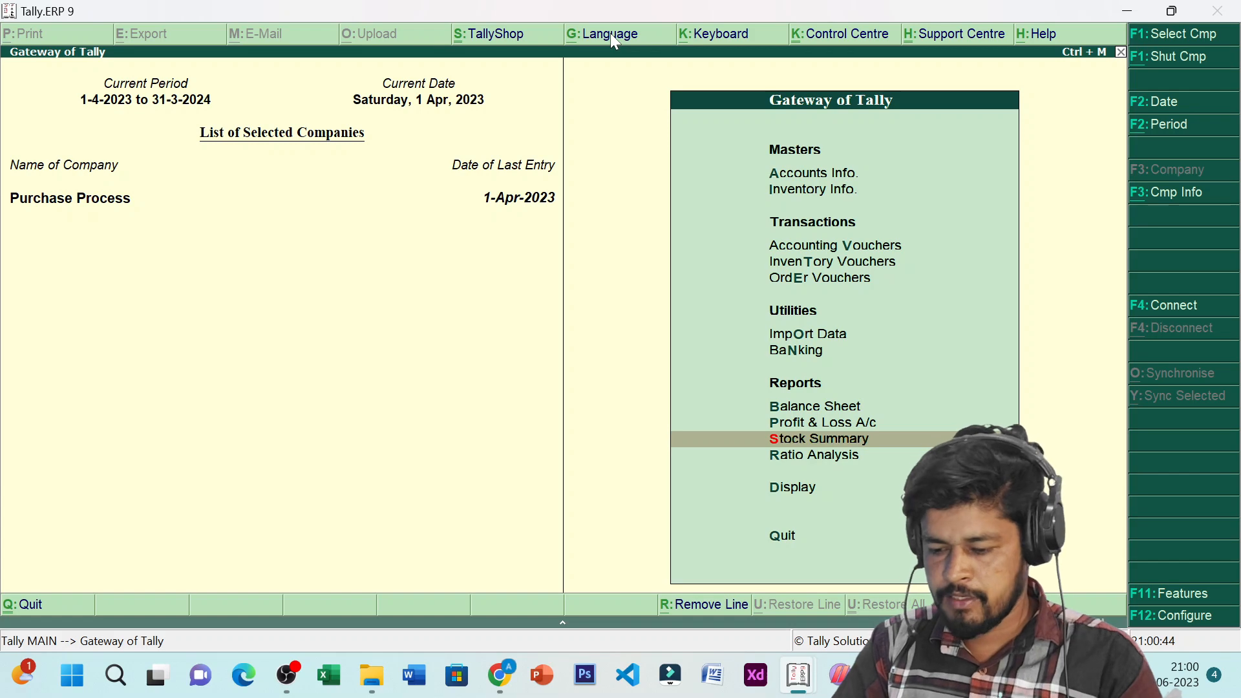
# - Examine Shivaji Enterprise's monthly ledger summary from Current Liabilities and Sundry Creditors in the Balance Sheet, and close the reports
pyautogui.press('Up')
pyautogui.press('Up')
pyautogui.press('Return')
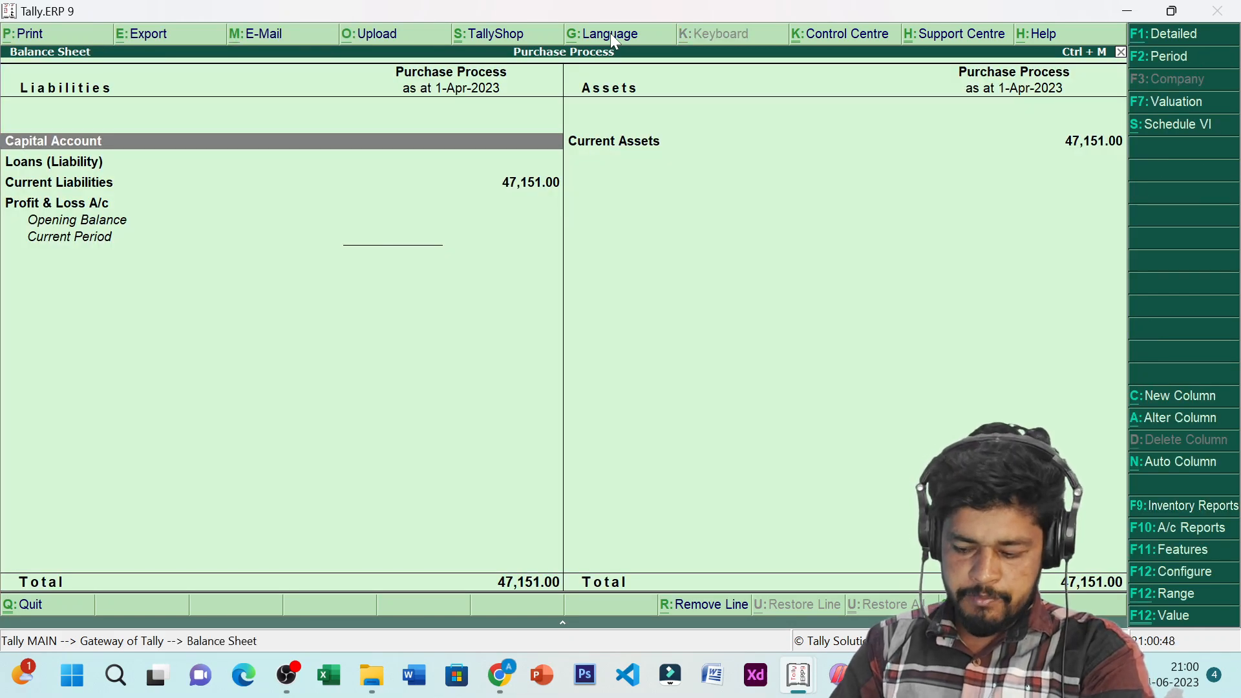
pyautogui.press('Down')
pyautogui.press('Down')
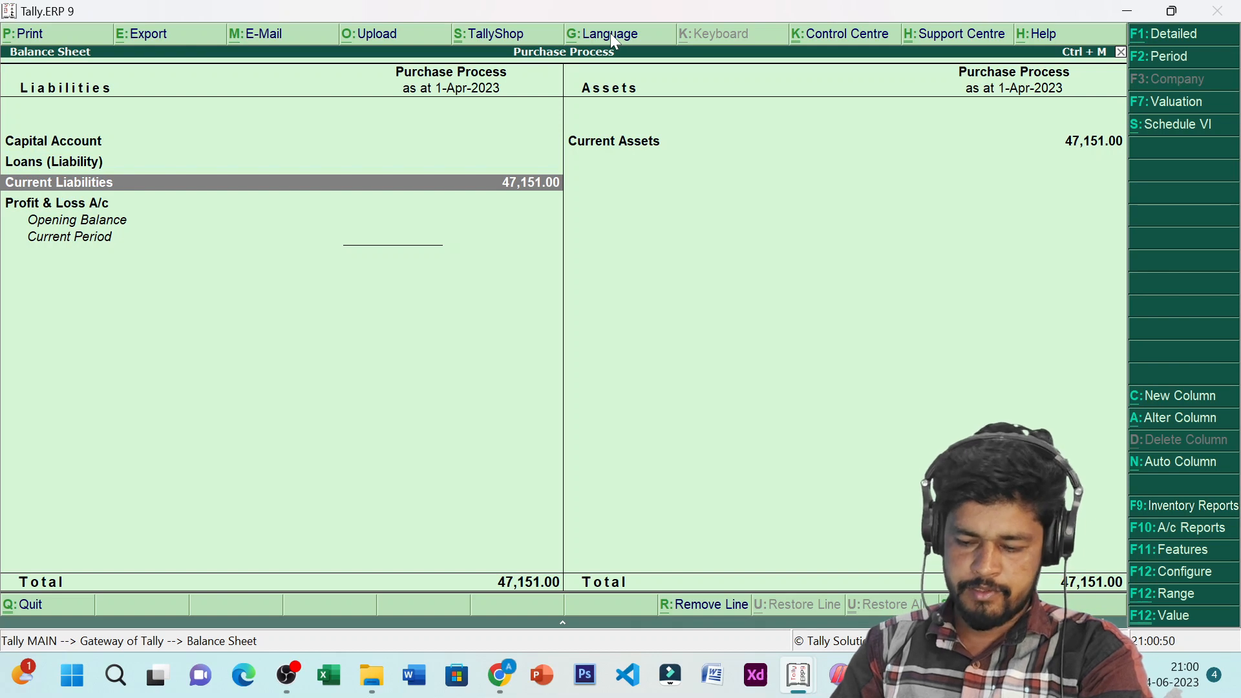
pyautogui.press('Return')
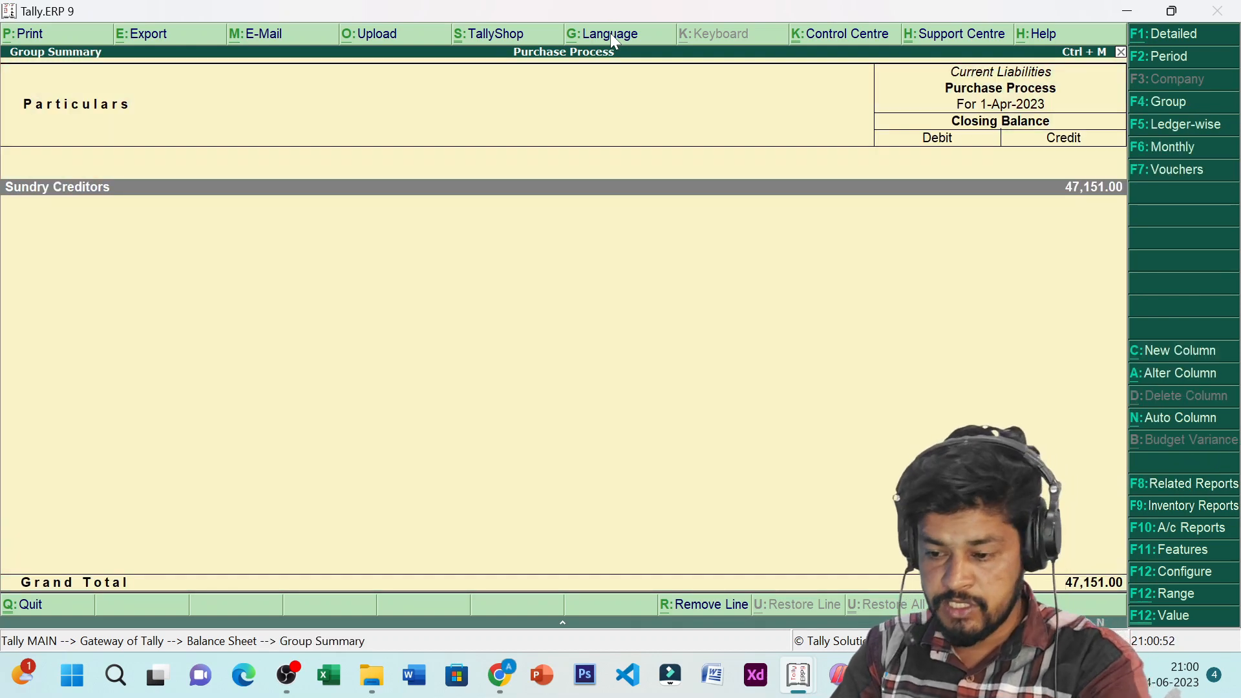
pyautogui.press('Return')
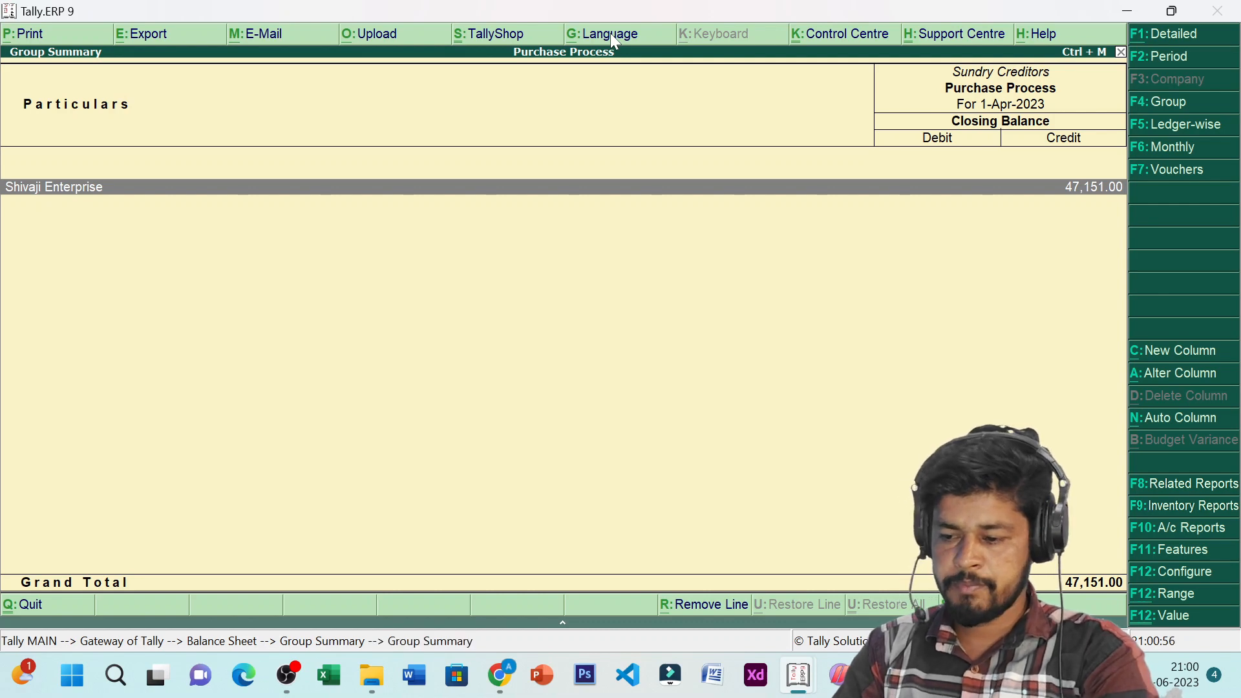
pyautogui.press('Return')
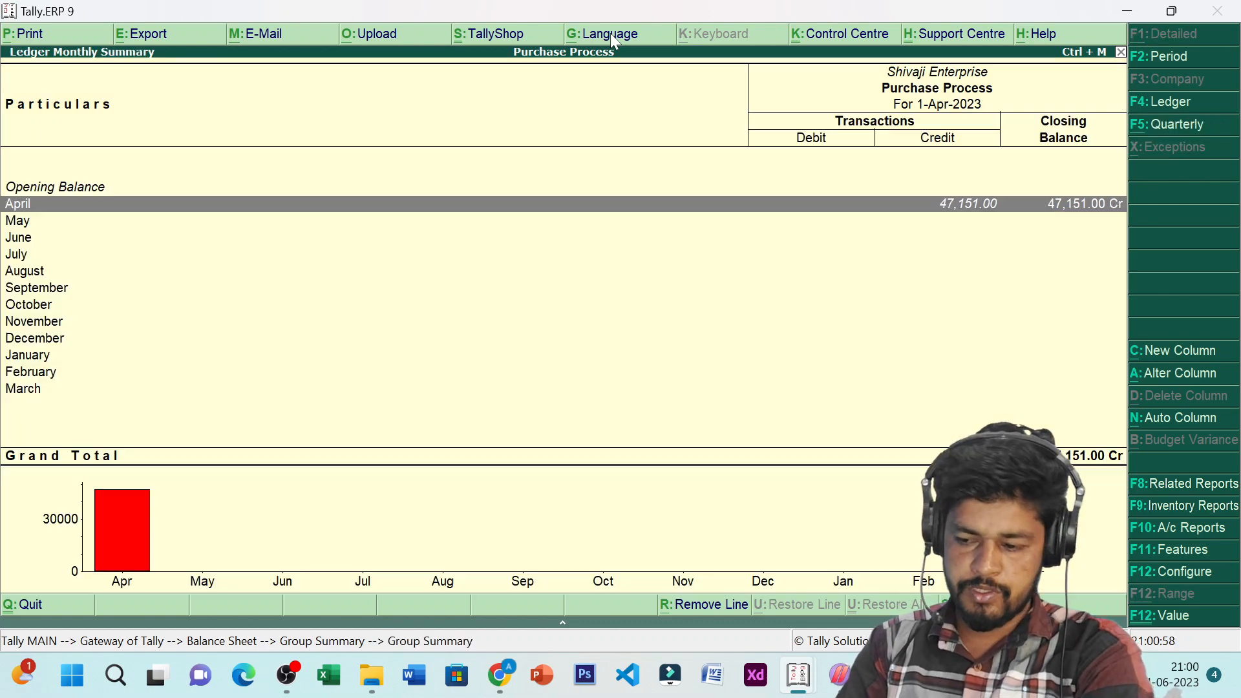
pyautogui.press('Escape')
pyautogui.press('Escape')
pyautogui.press('Escape')
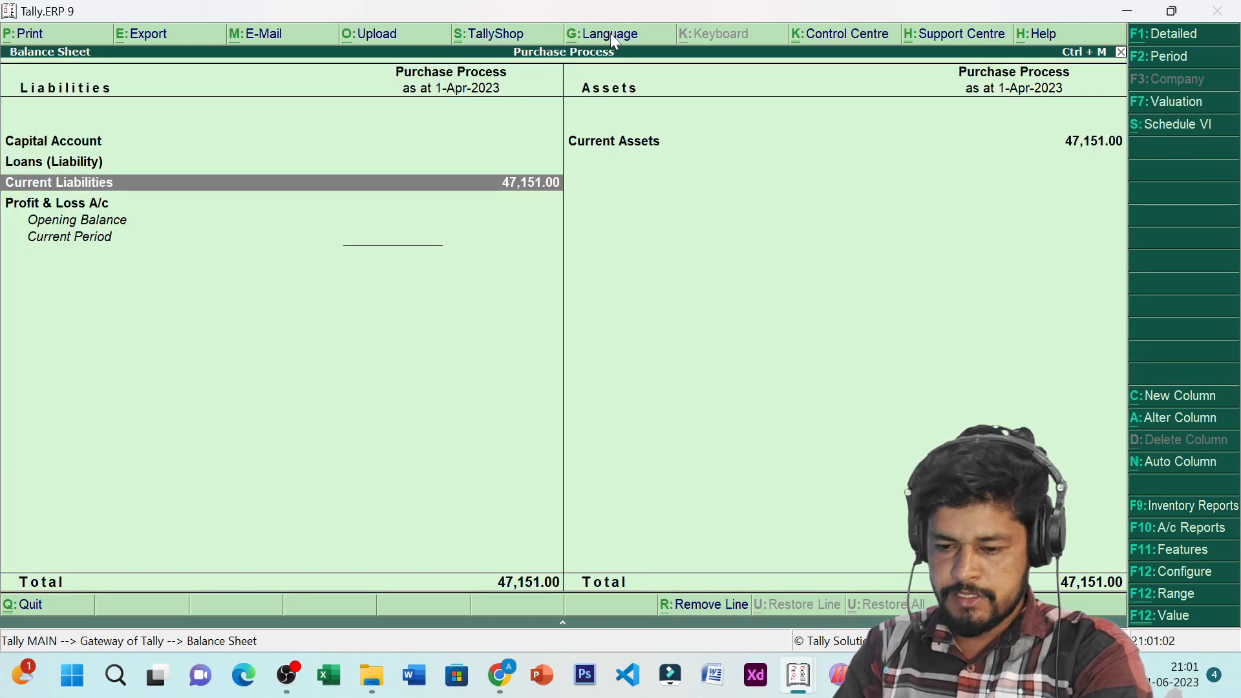
pyautogui.press('Escape')
# - Return to the Gateway of Tally, start a Payment voucher, and choose Shivaji Enterprise as the debit ledger
pyautogui.press('Up')
pyautogui.press('Up')
pyautogui.press('Up')
pyautogui.press('Up')
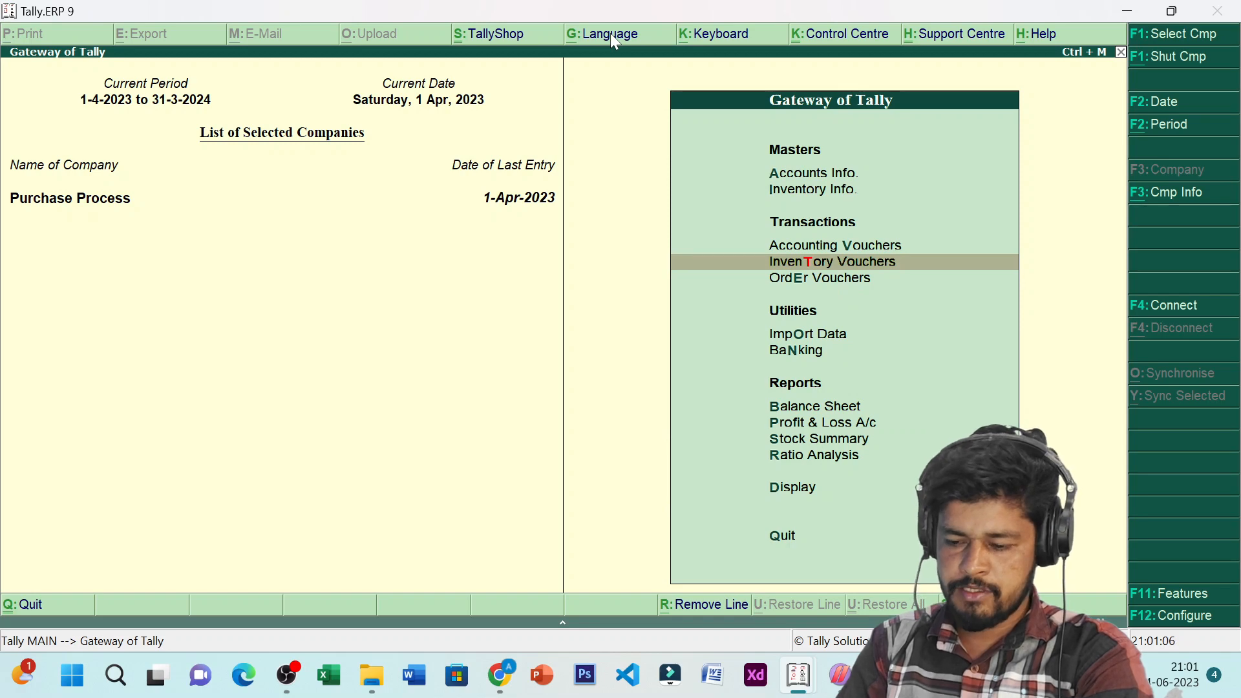
pyautogui.press('Return')
pyautogui.press('Escape')
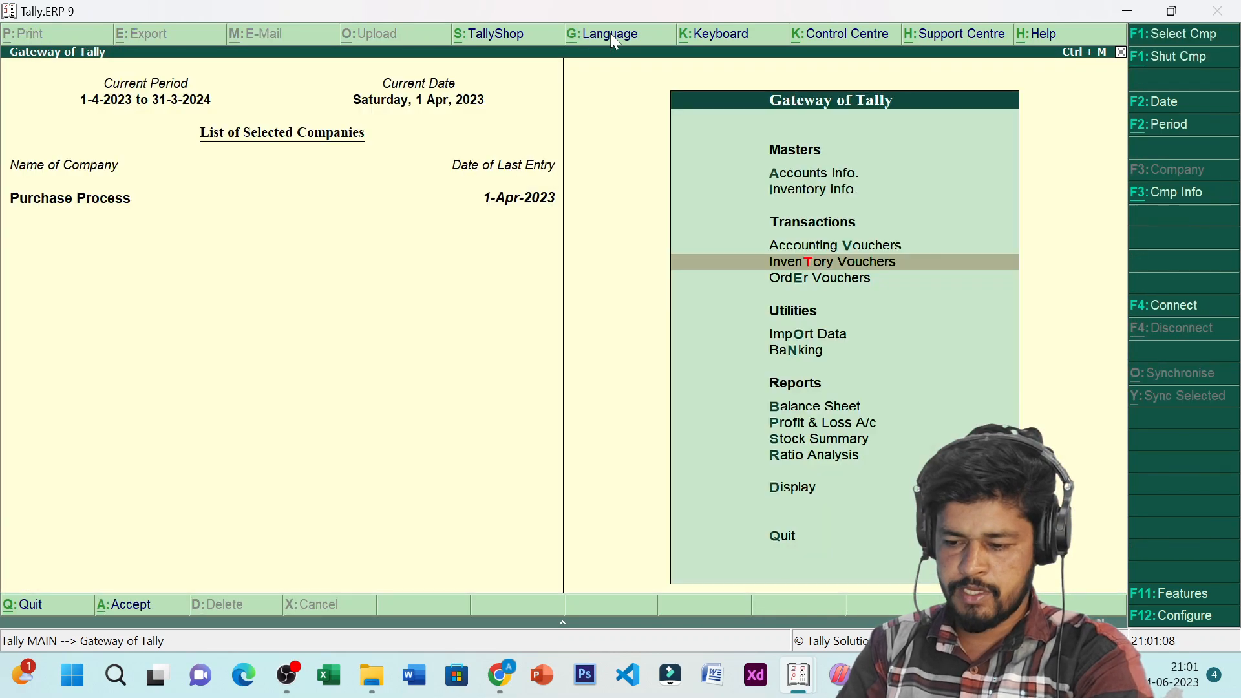
pyautogui.press('Up')
pyautogui.press('Return')
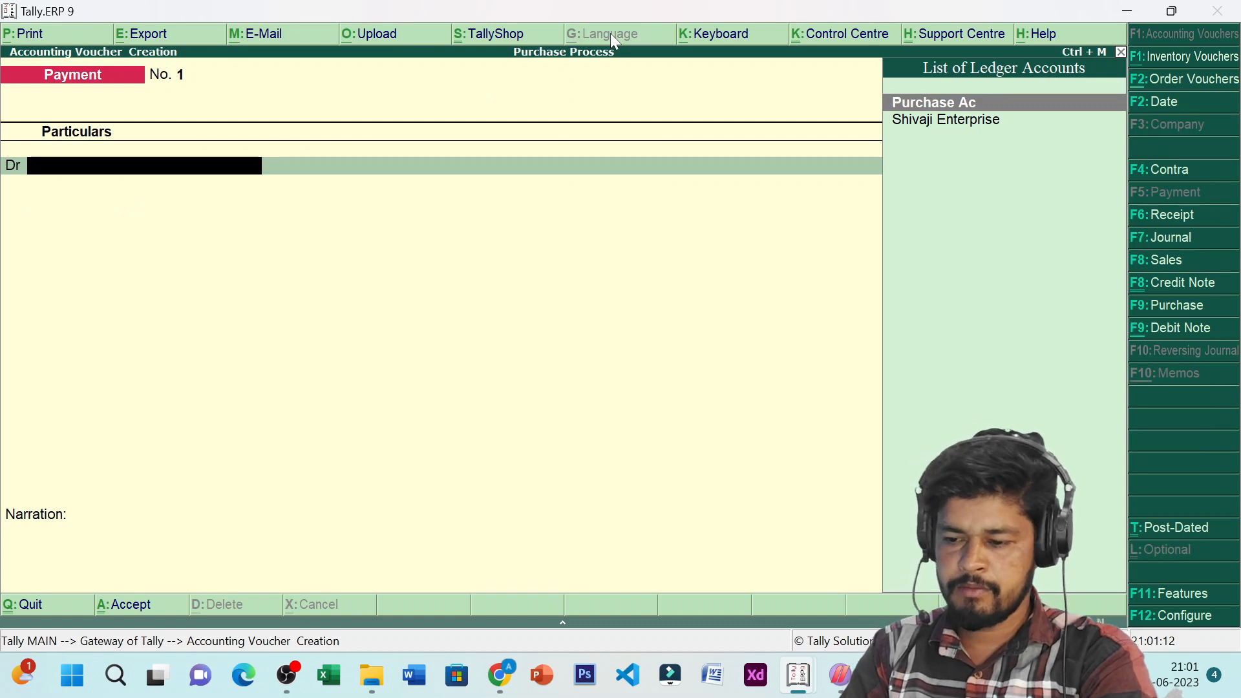
pyautogui.press('Down')
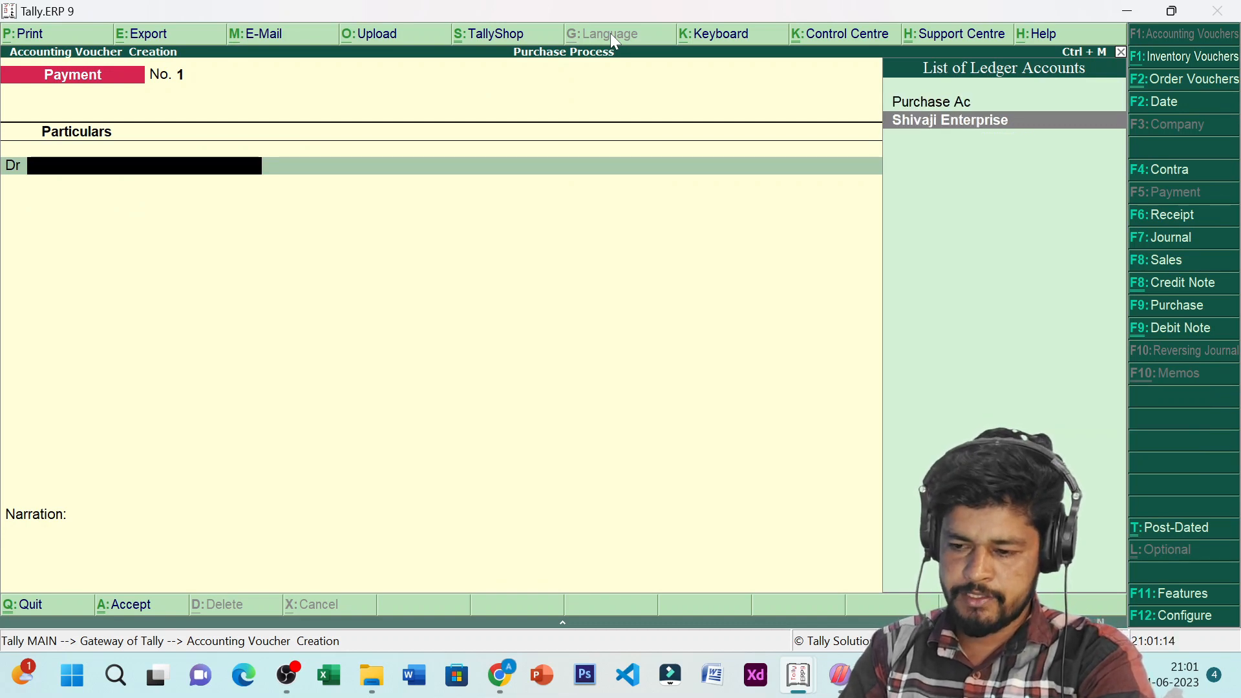
pyautogui.press('Return')
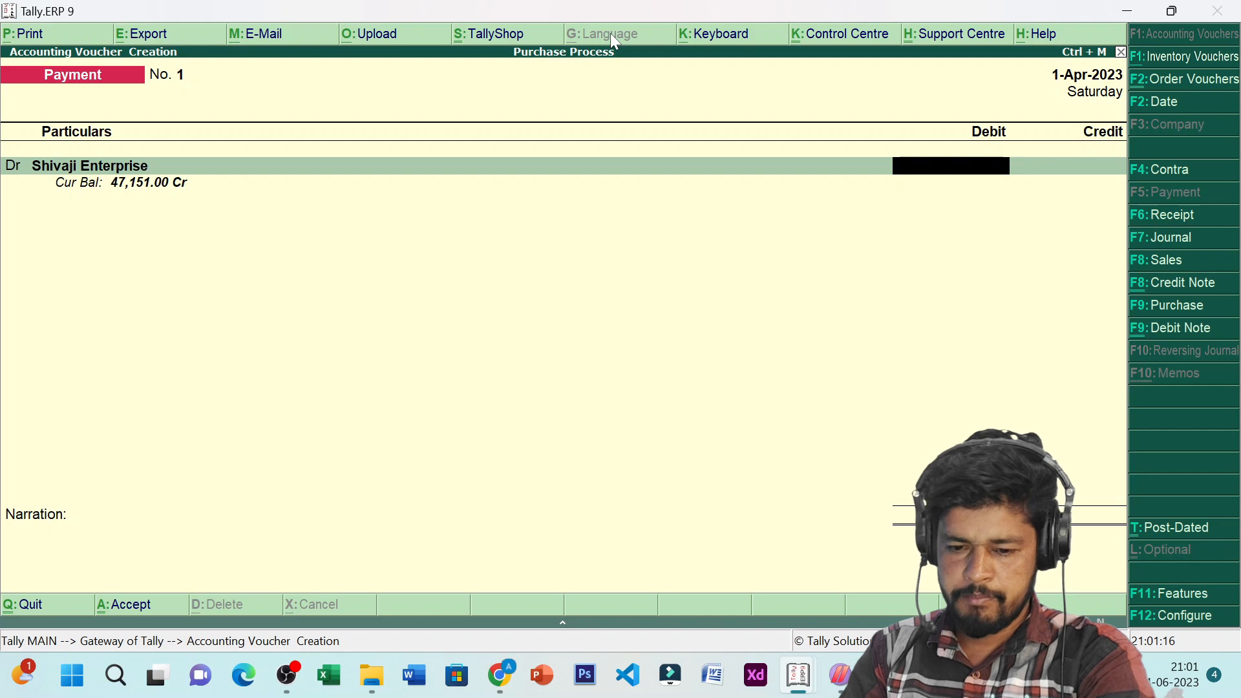
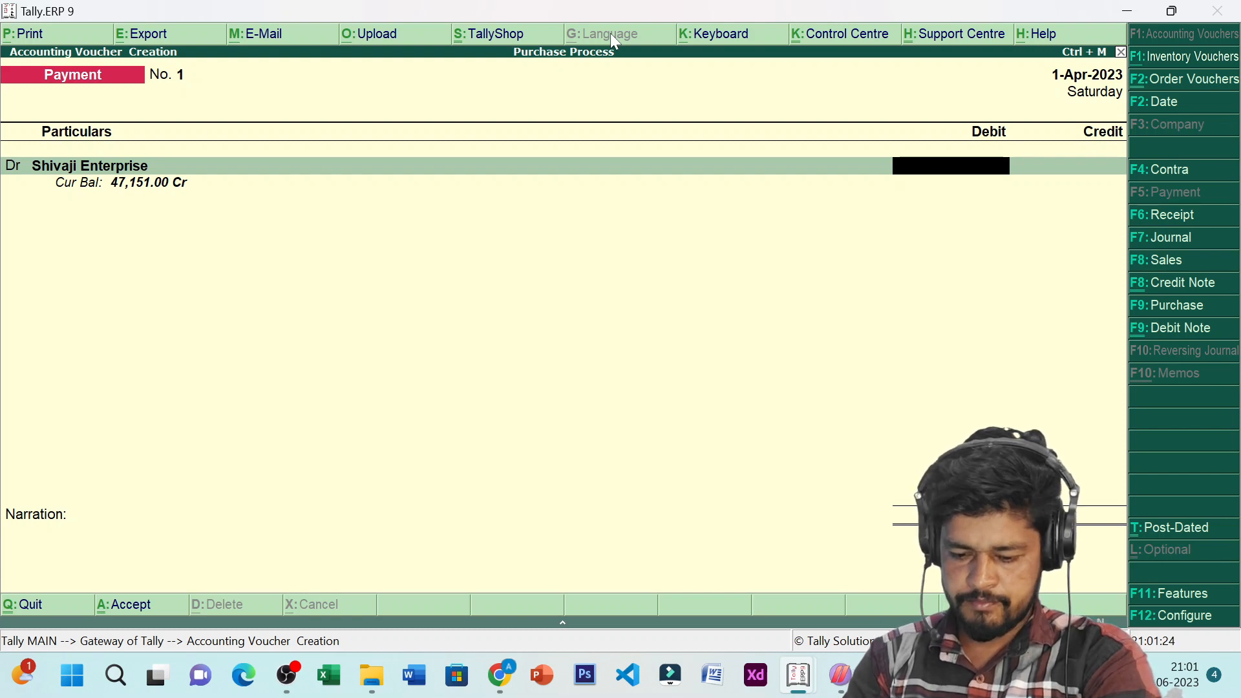
# - Set Shivaji Enterprise's debit to 40000 and allocate the amount as Agst Ref to bill h3442
pyautogui.write('42')
pyautogui.press('BackSpace')
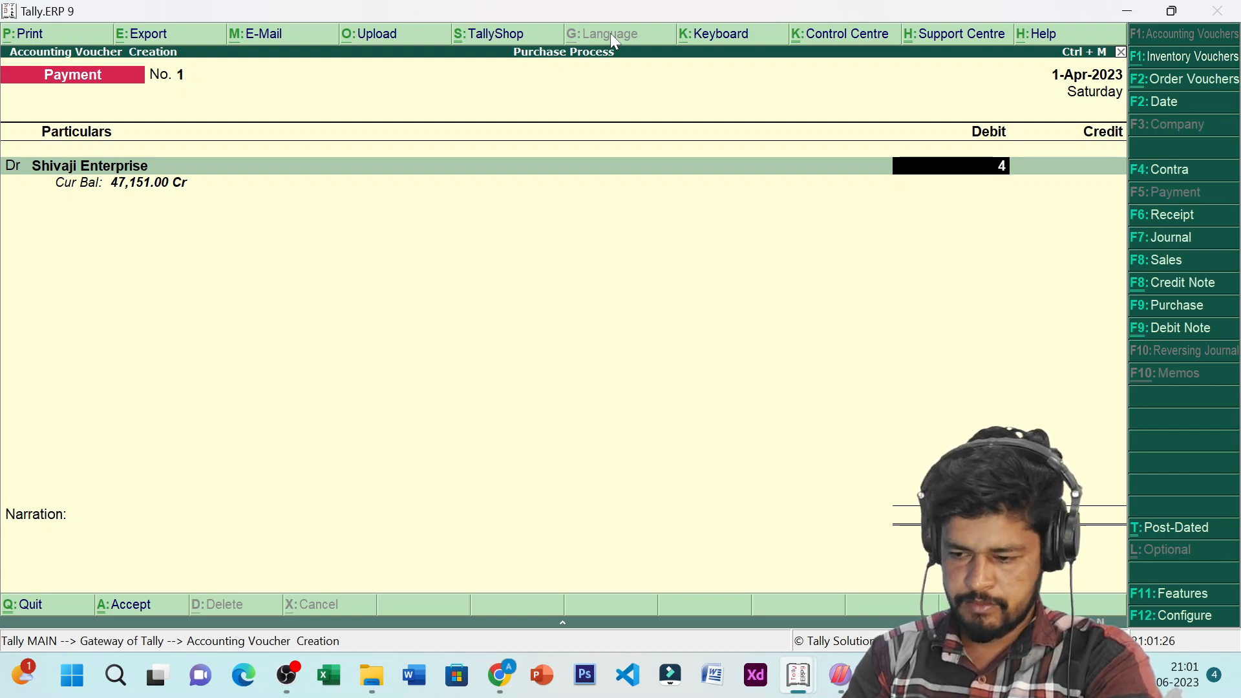
pyautogui.press('BackSpace')
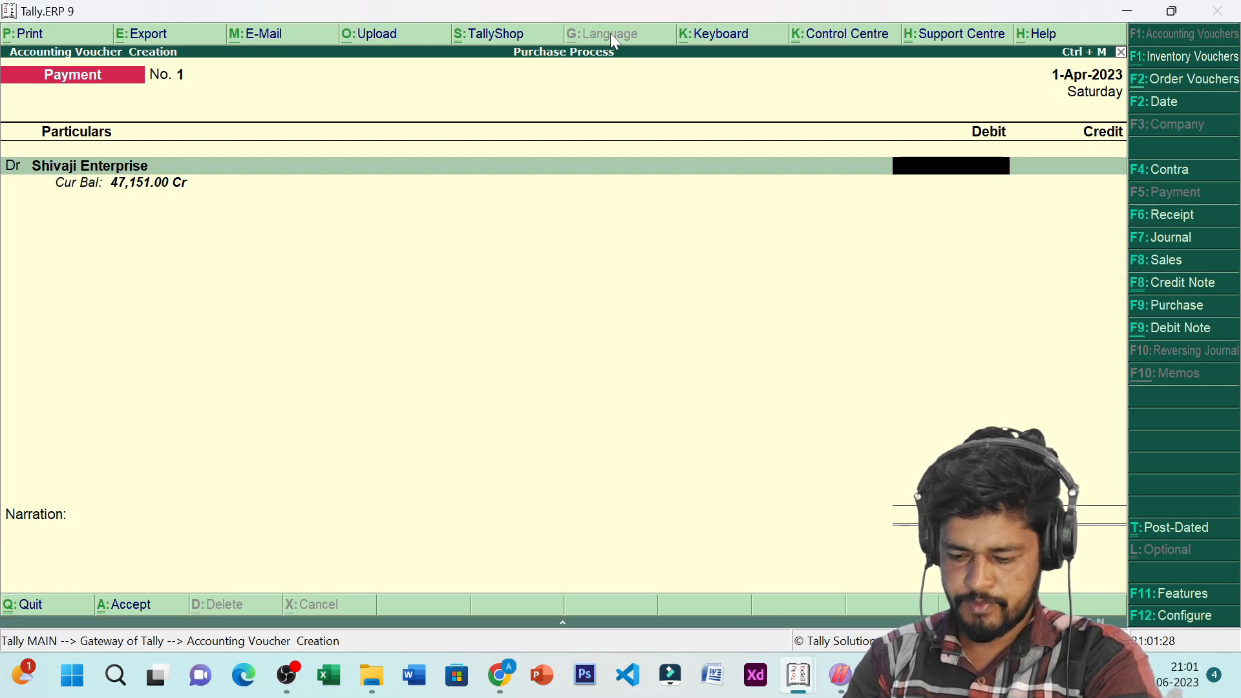
pyautogui.write('40000')
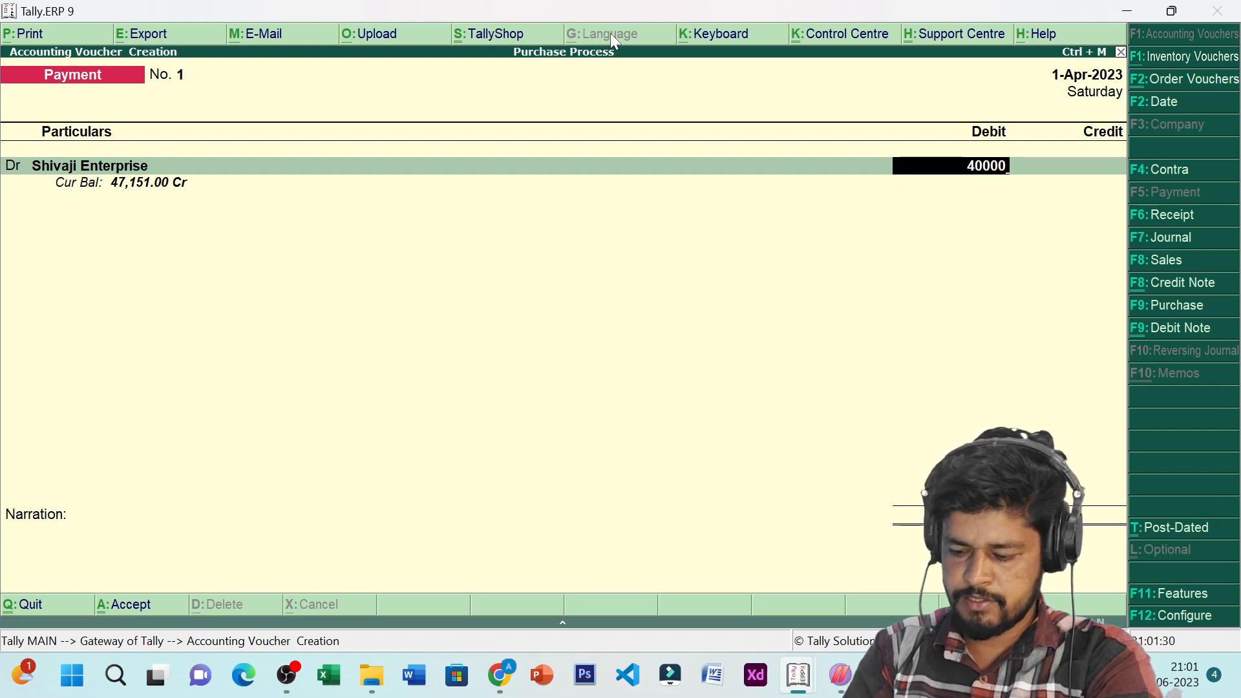
pyautogui.press('Return')
pyautogui.press('Return')
pyautogui.press('Return')
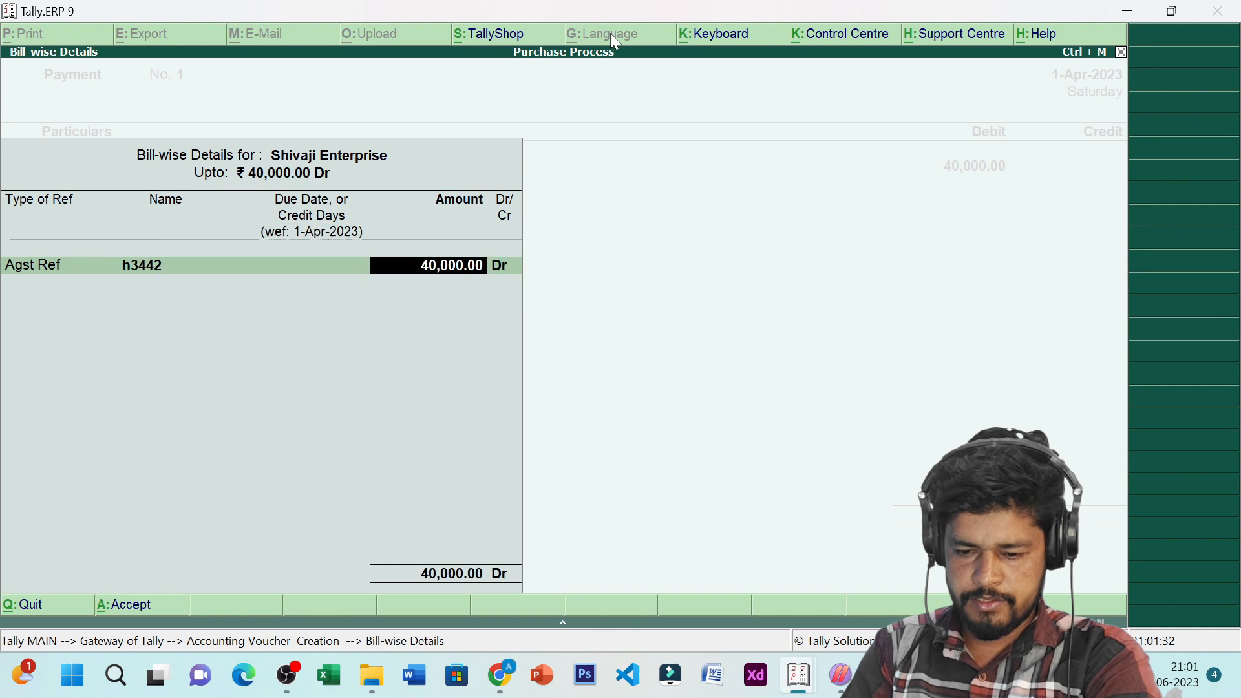
pyautogui.press('Return')
pyautogui.press('Return')
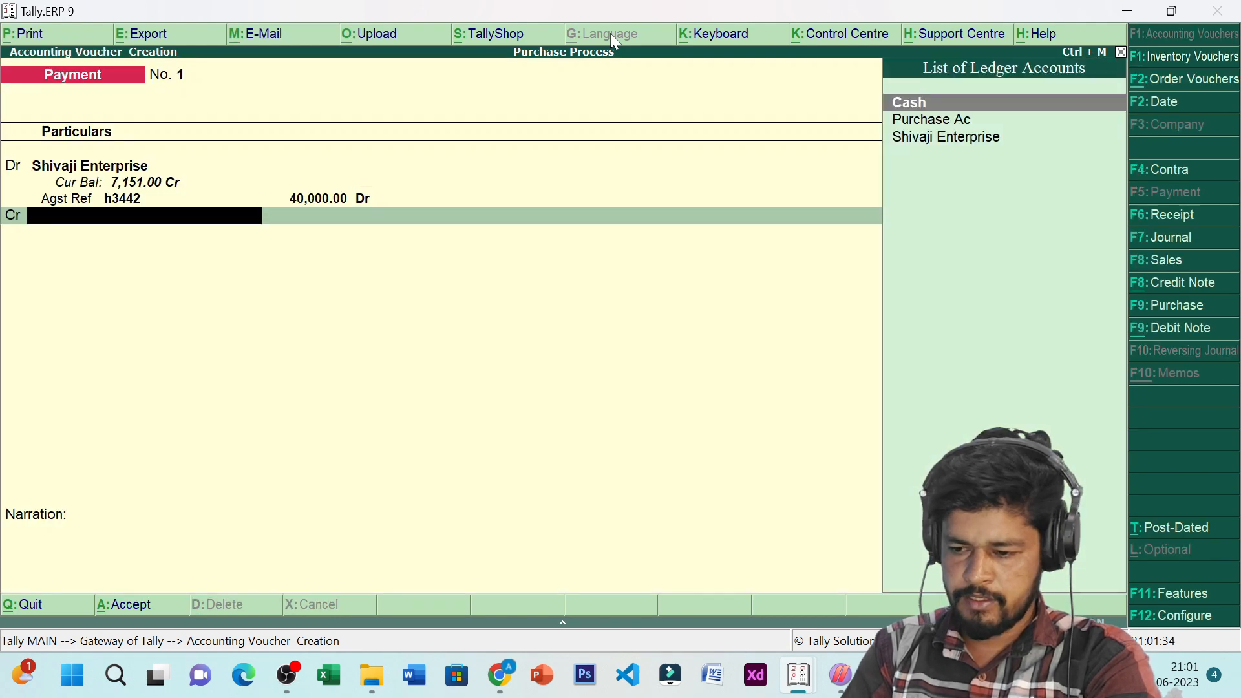
# - Credit Cash with 40,000, save the Payment voucher without a narration, and return to the Gateway of Tally
pyautogui.press('Return')
pyautogui.press('Return')
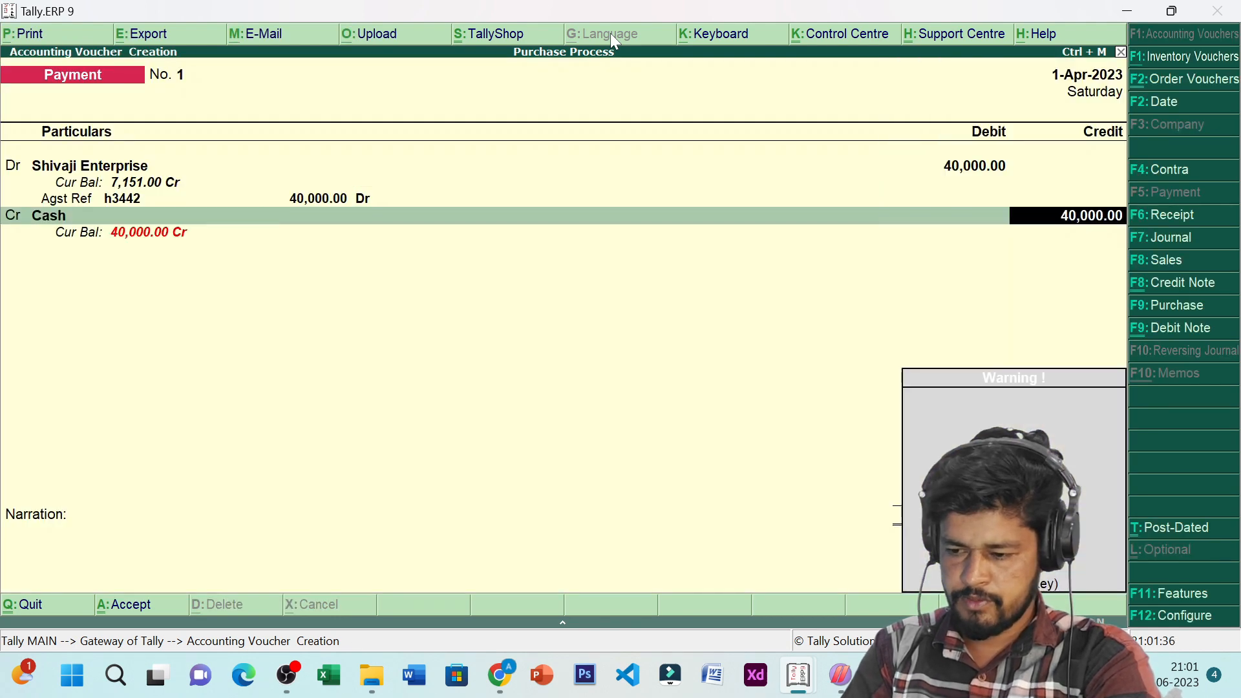
pyautogui.press('Return')
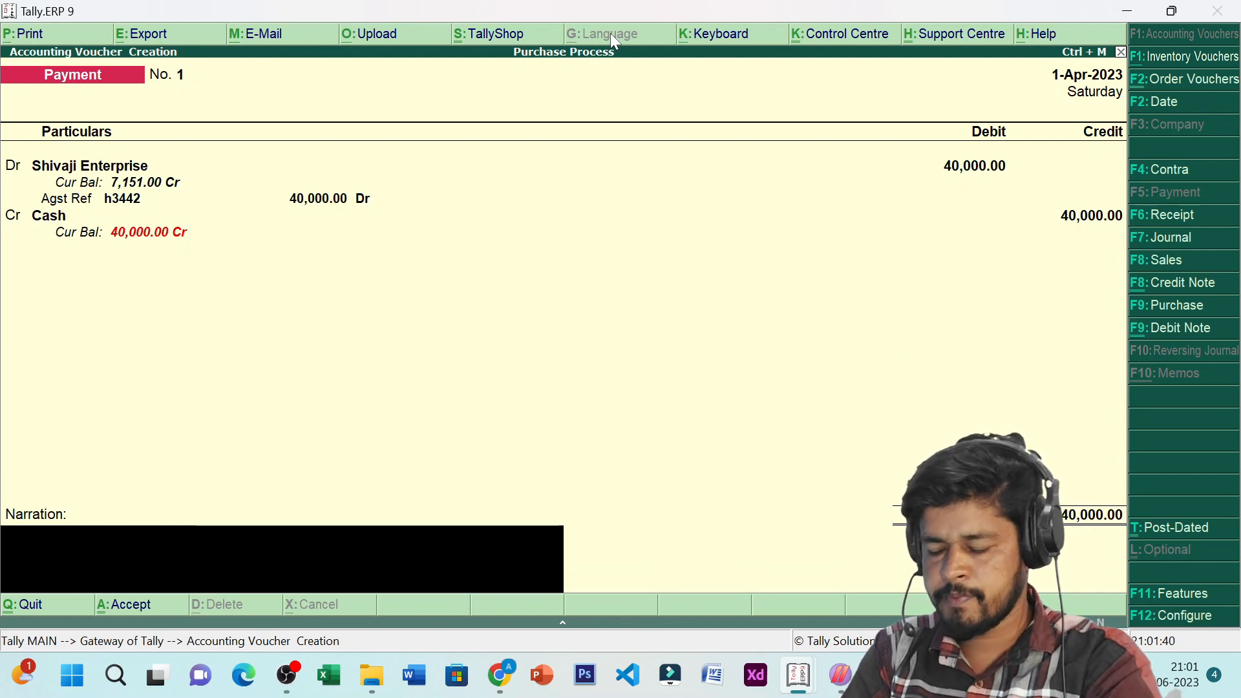
pyautogui.press('Return')
pyautogui.press('Return')
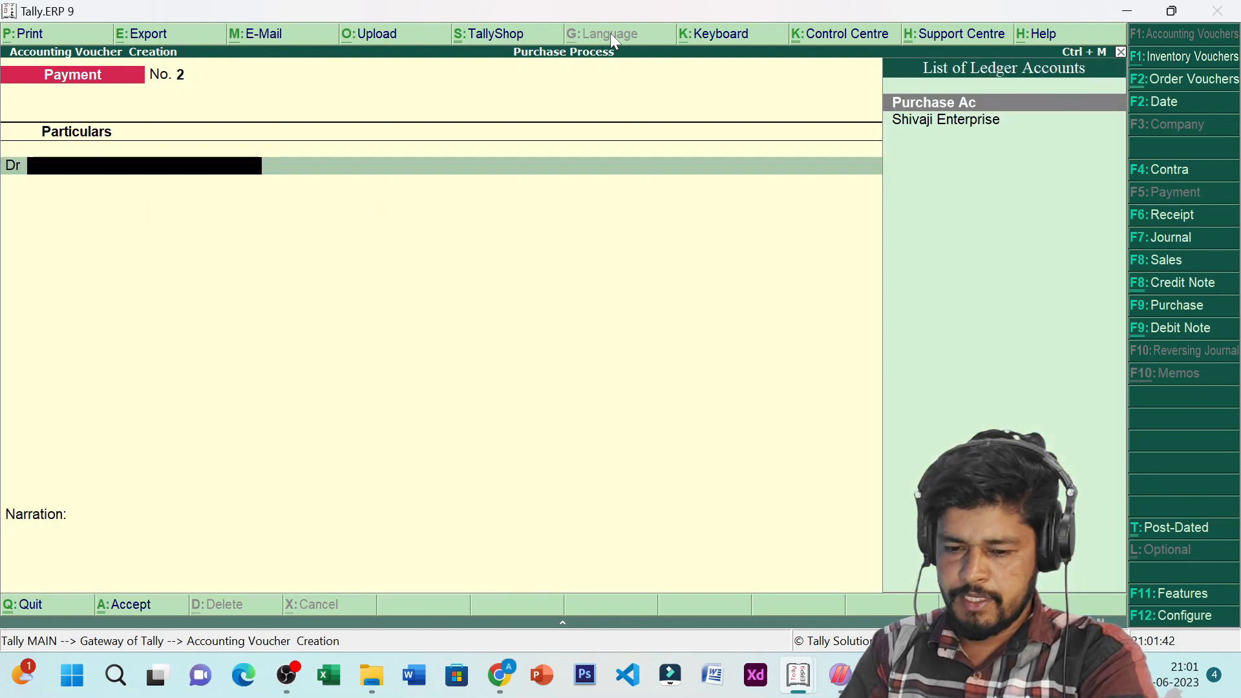
pyautogui.press('Escape')
pyautogui.press('Return')
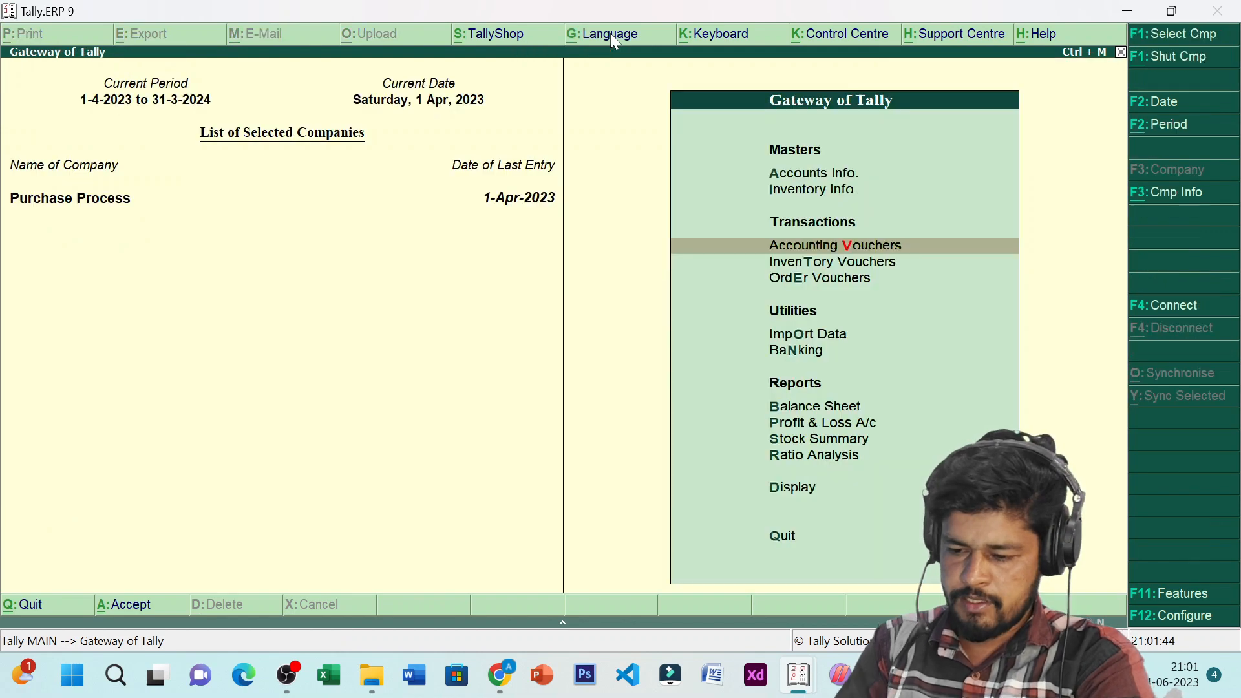
# - Examine Shivaji Enterprise's monthly ledger summary through the Balance Sheet's Current Liabilities and Sundry Creditors
pyautogui.press('Down')
pyautogui.press('Down')
pyautogui.press('Down')
pyautogui.press('Down')
pyautogui.press('Down')
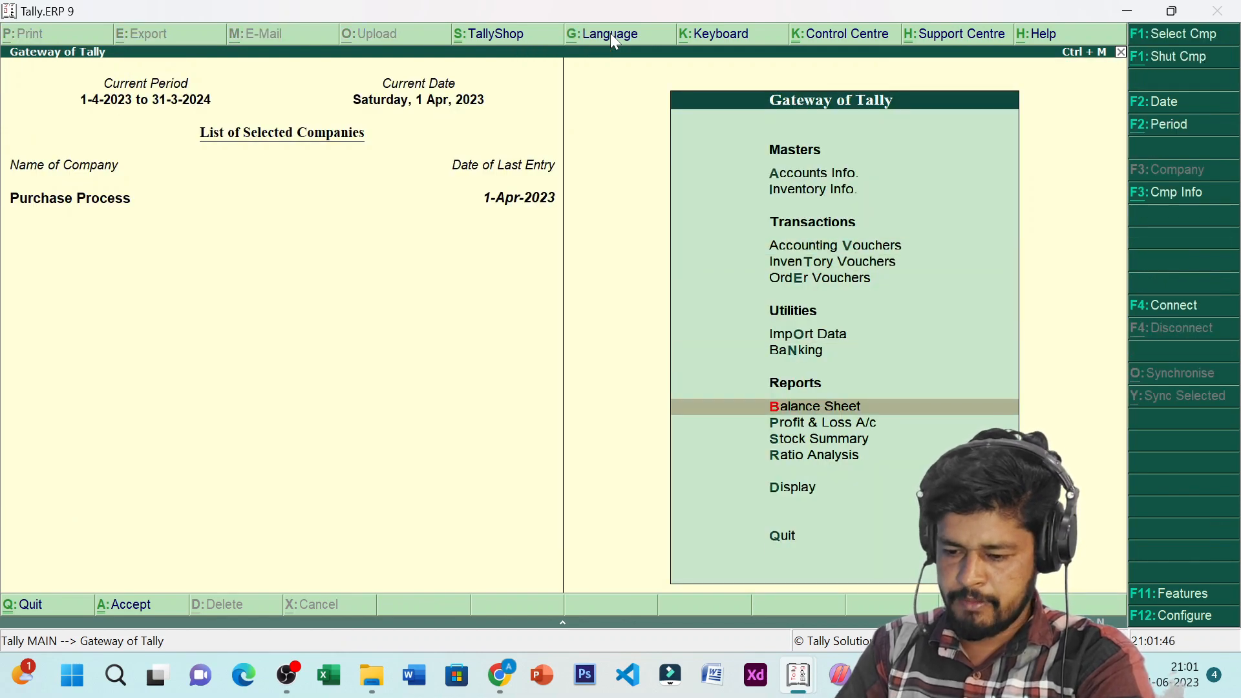
pyautogui.press('Return')
pyautogui.press('Down')
pyautogui.press('Down')
pyautogui.press('Return')
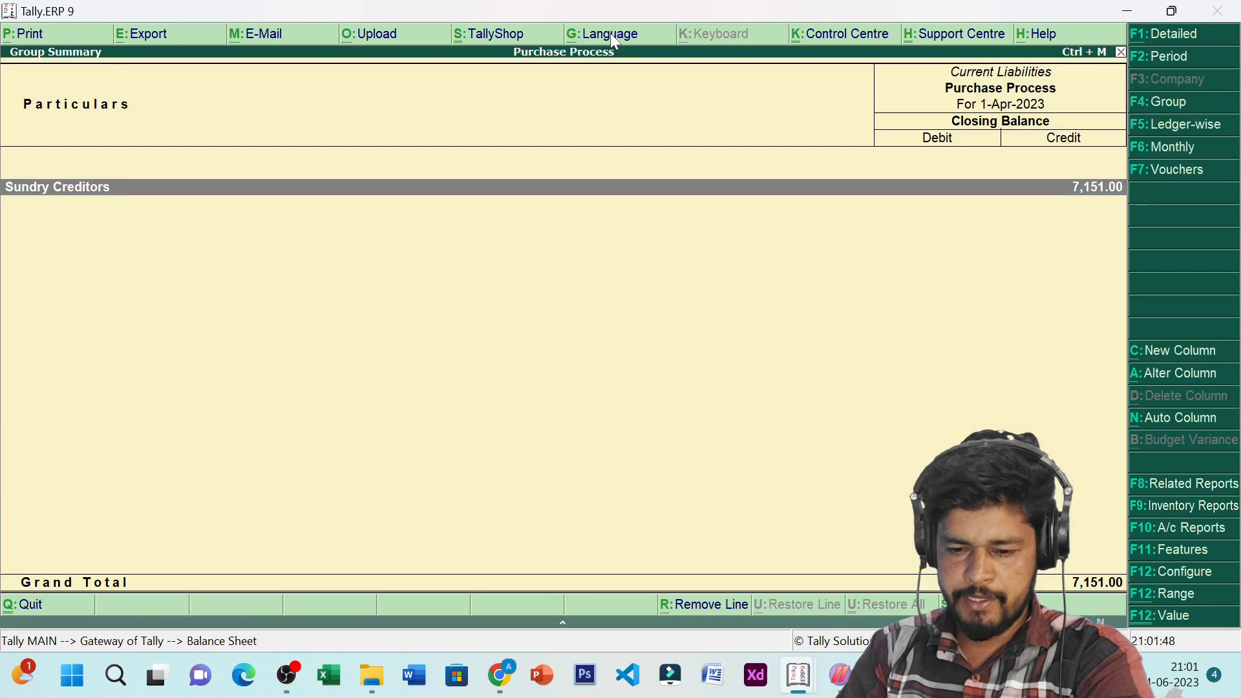
pyautogui.press('Return')
pyautogui.press('Return')
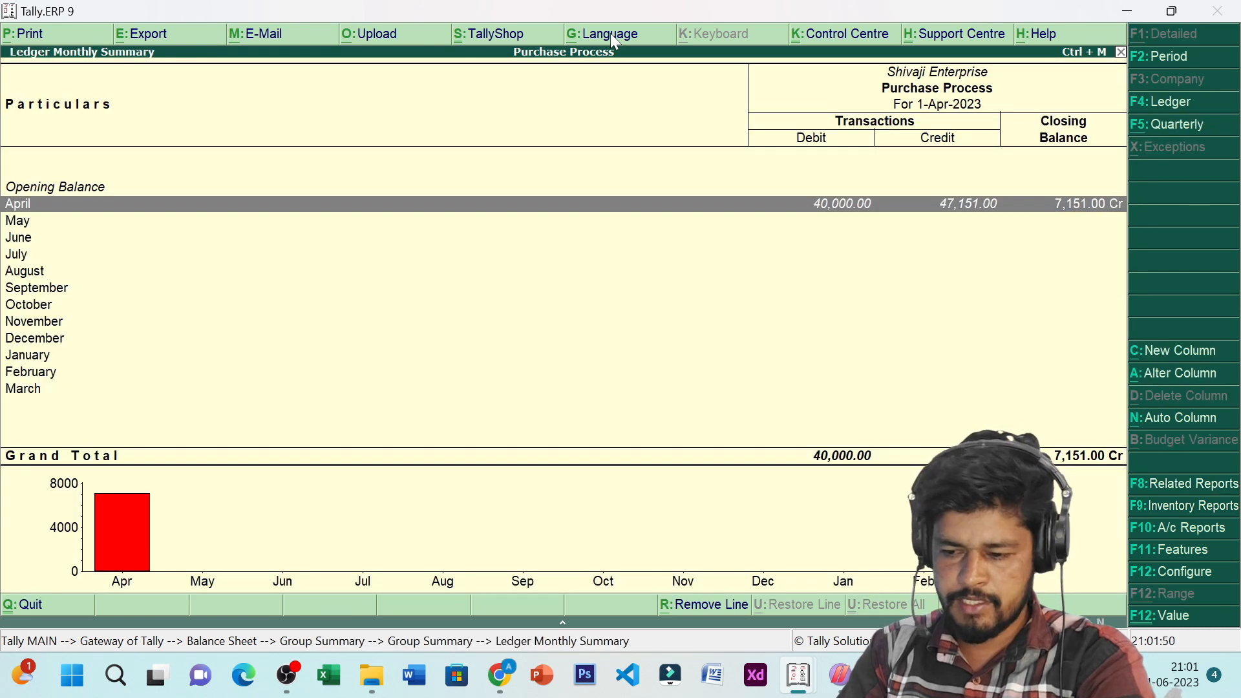
# - Review Shivaji Enterprise's April ledger vouchers, including the Cash payment, and close the reports back to the Gateway of Tally without quitting
pyautogui.press('Escape')
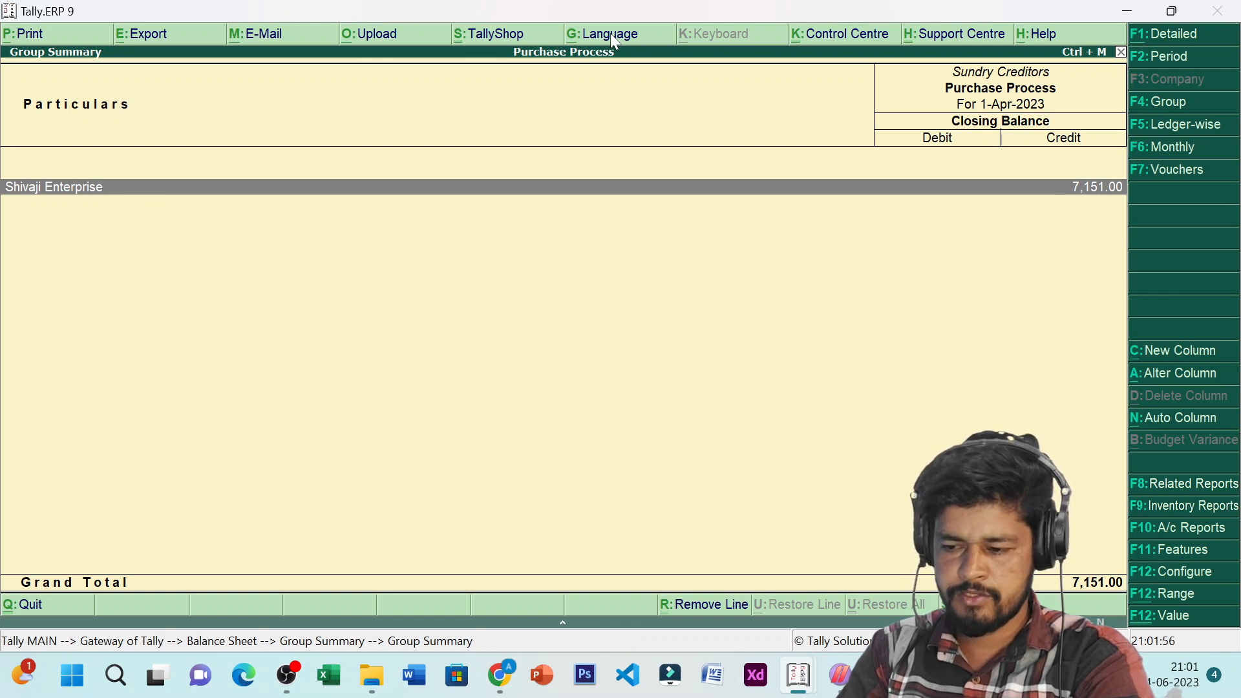
pyautogui.press('Return')
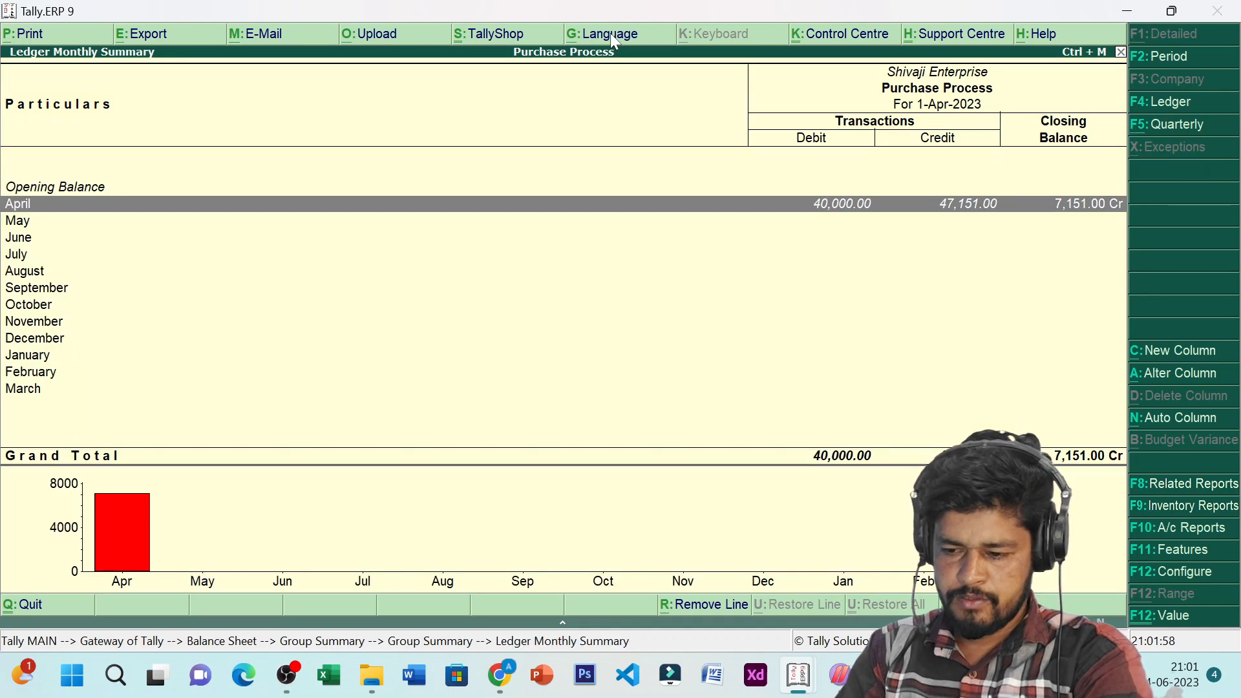
pyautogui.press('Return')
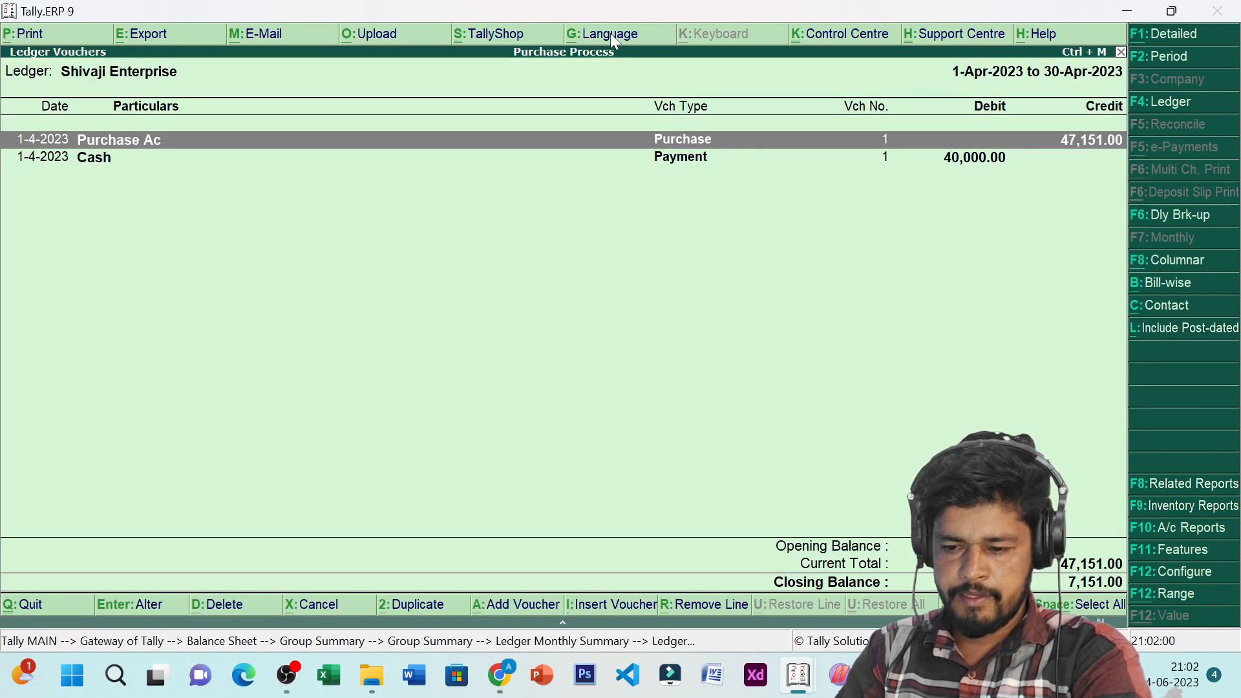
pyautogui.press('Down')
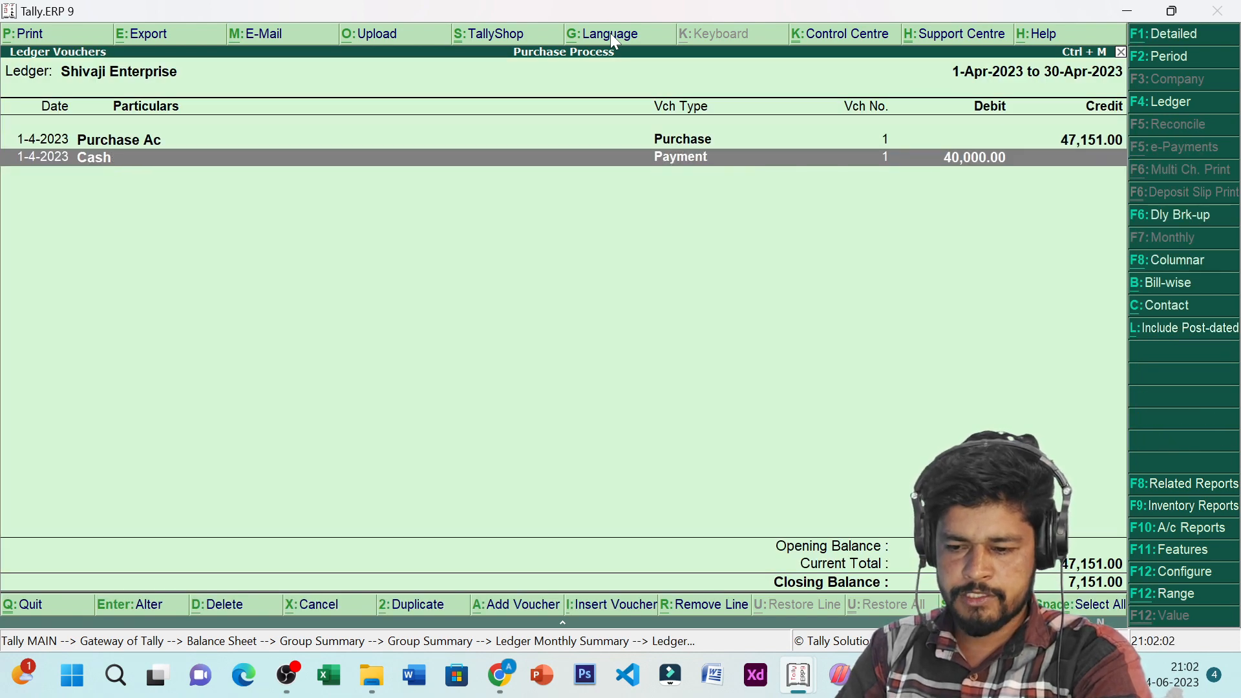
pyautogui.press('Escape')
pyautogui.press('Escape')
pyautogui.press('Escape')
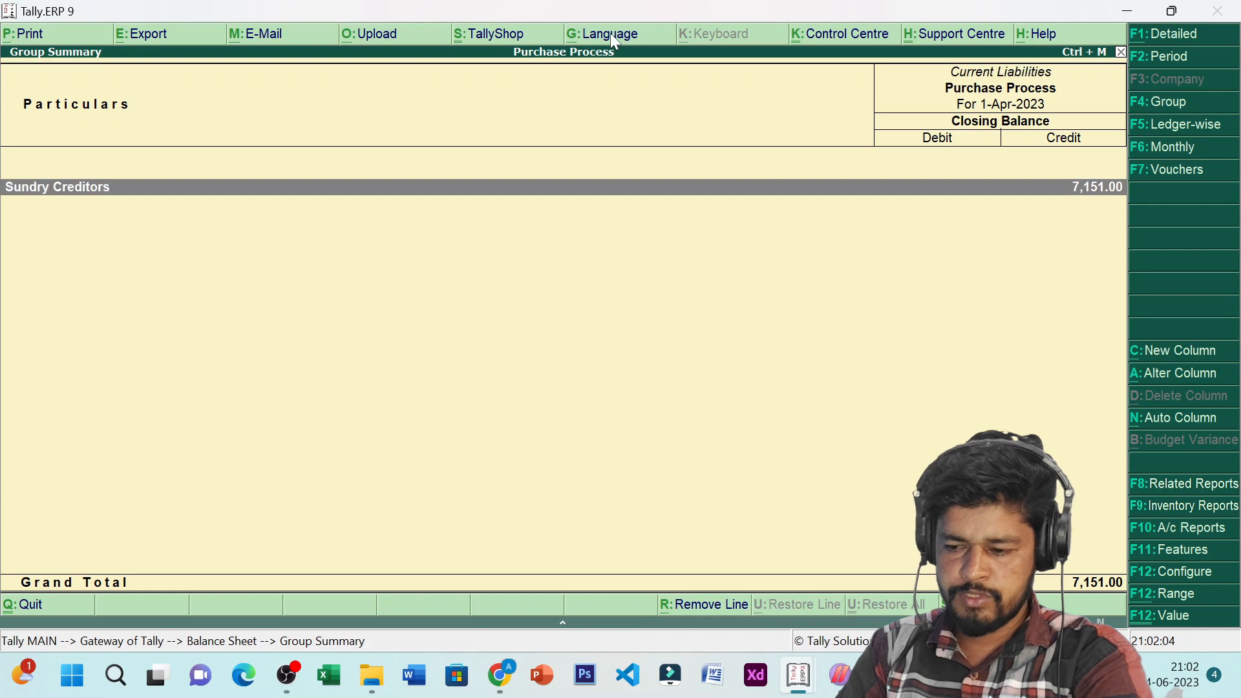
pyautogui.press('Escape')
pyautogui.press('Escape')
pyautogui.press('Escape')
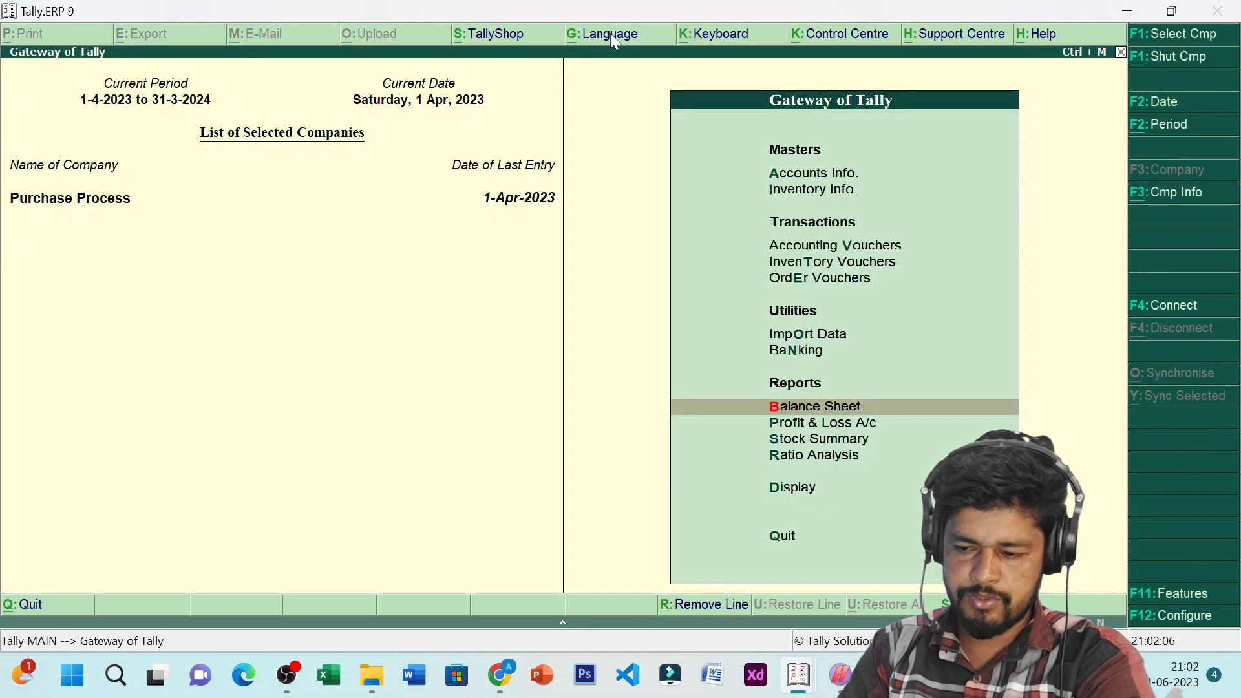
pyautogui.press('n')
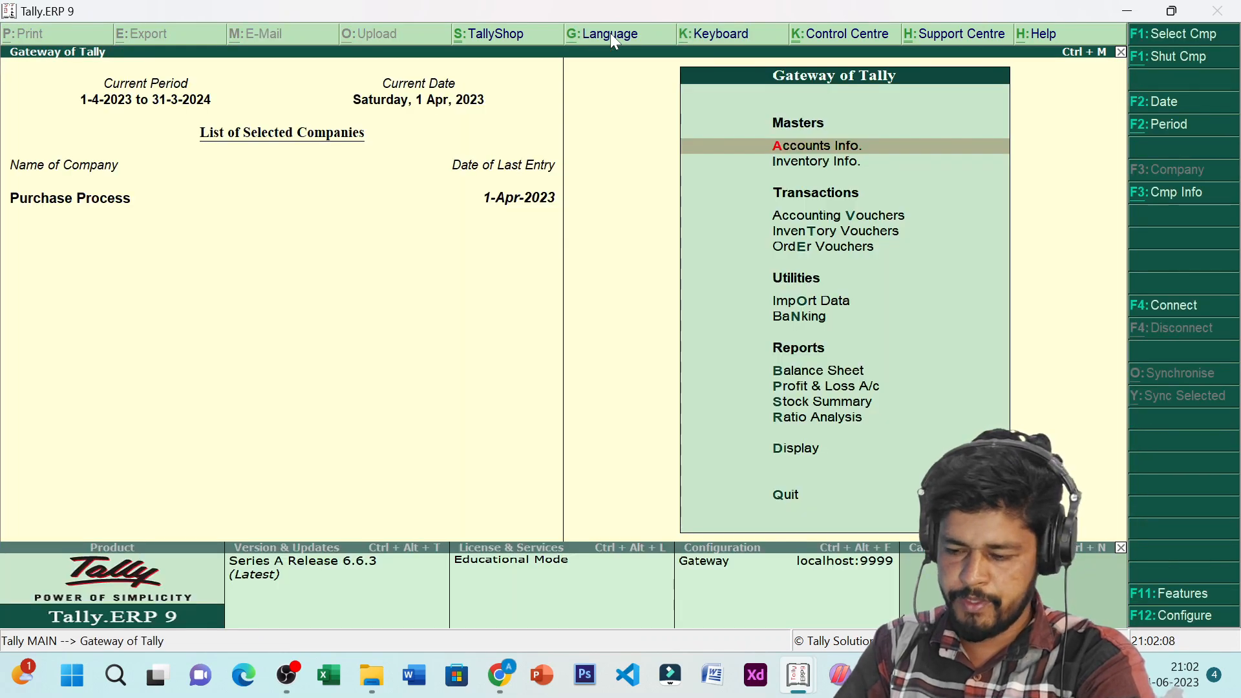
# - Start a second Payment voucher and choose Shivaji Enterprise as the debit ledger
pyautogui.press('Down')
pyautogui.press('Down')
pyautogui.press('Return')
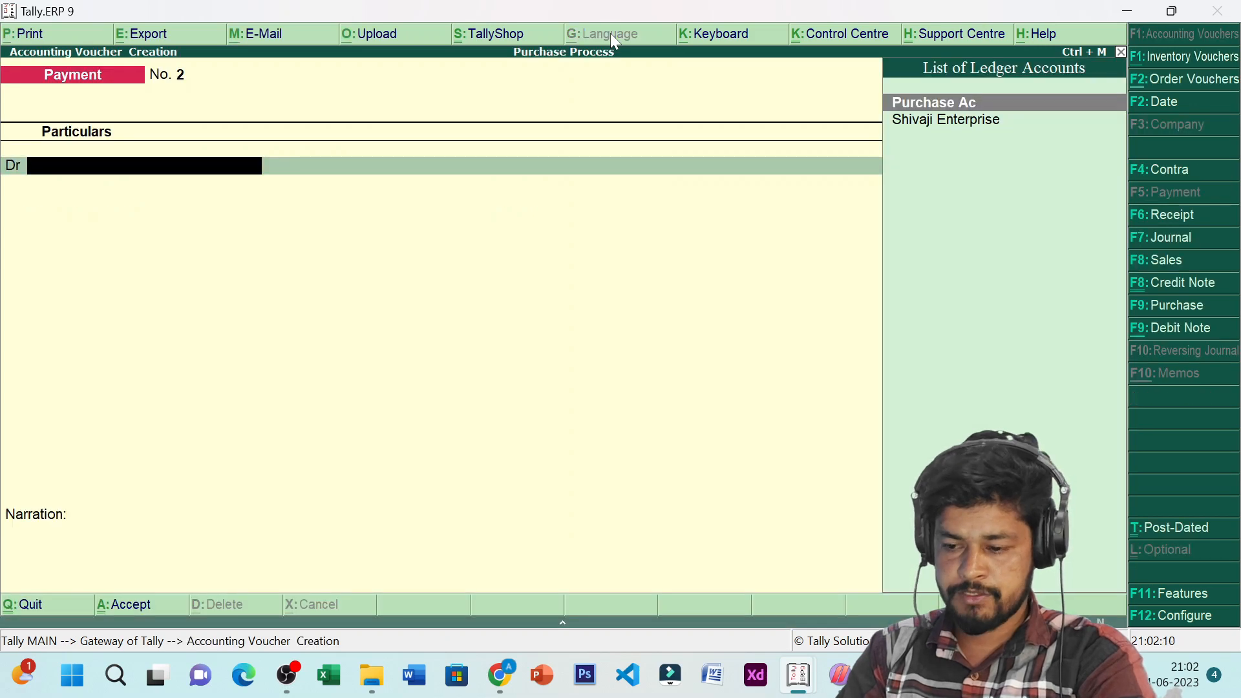
pyautogui.press('Down')
pyautogui.press('Return')
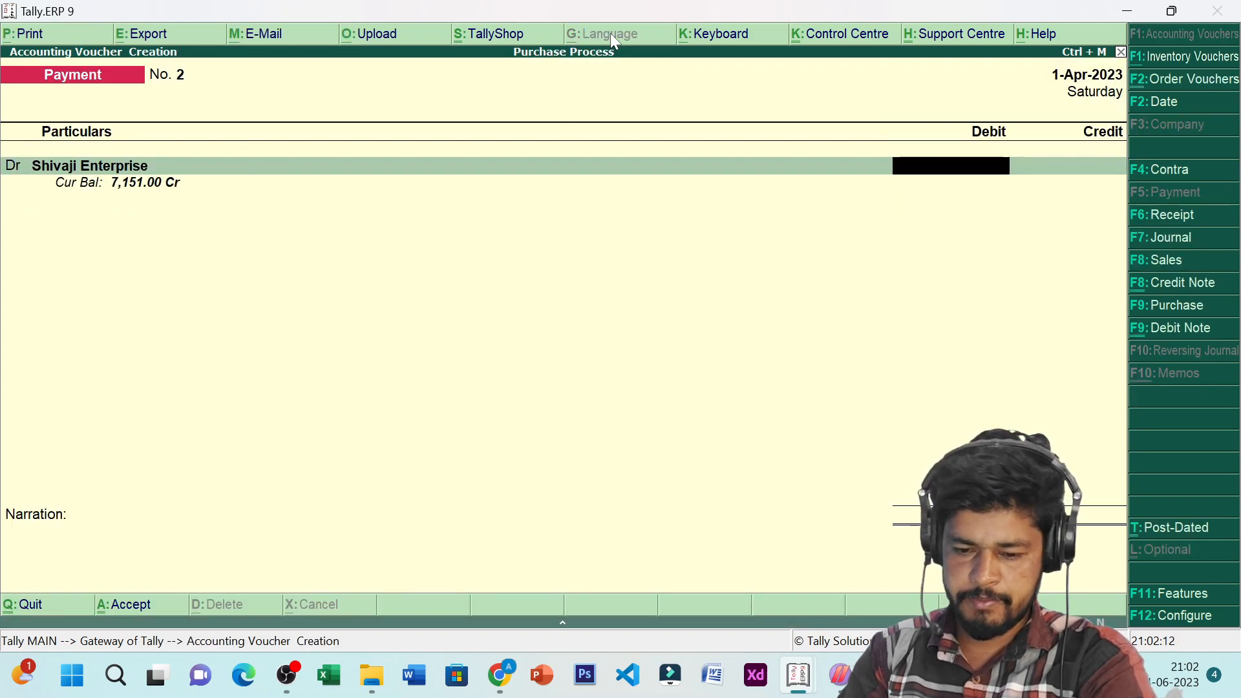
# - Set the second payment's debit to 7151 and allocate the amount as Agst Ref to bill h3442
pyautogui.write('7,1')
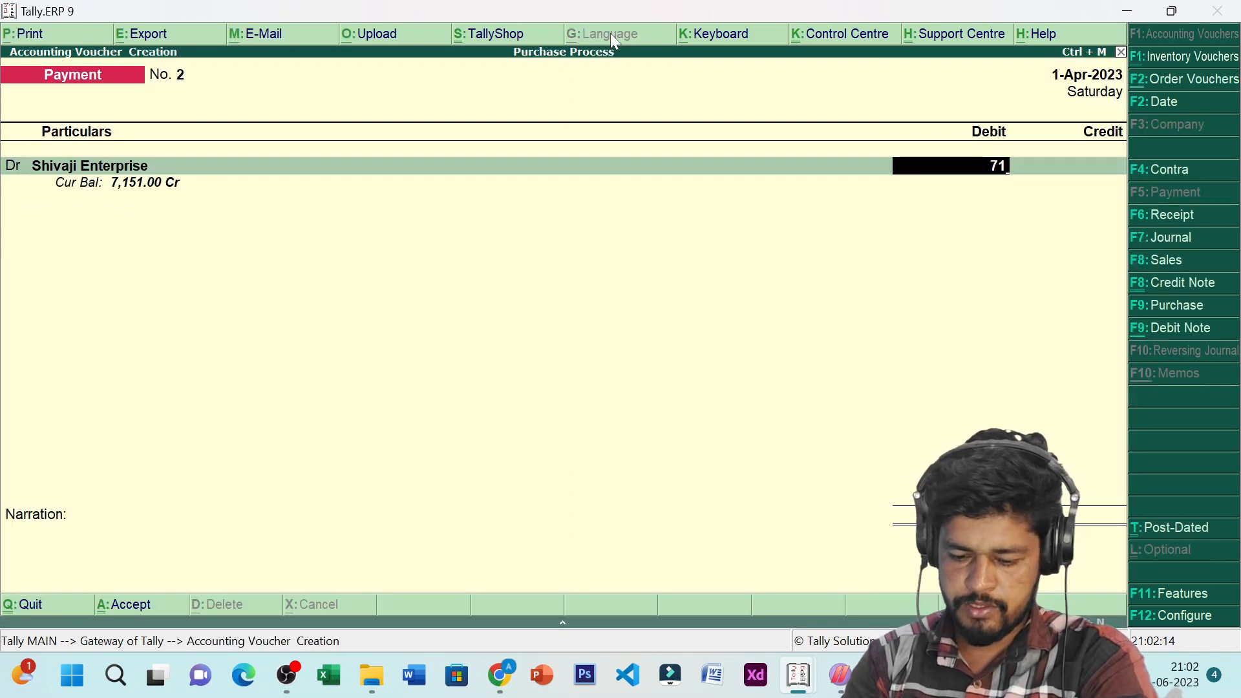
pyautogui.write('51')
pyautogui.press('Return')
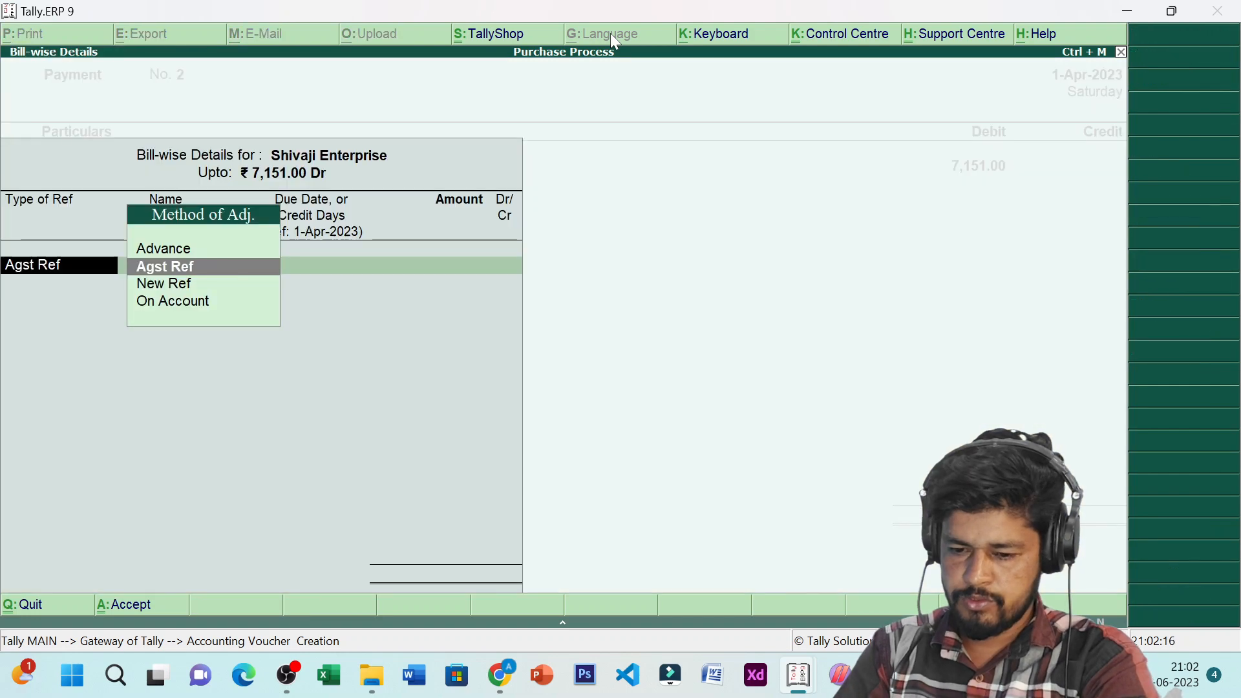
pyautogui.press('Return')
pyautogui.press('Return')
pyautogui.press('Return')
pyautogui.press('Return')
# - Credit Cash with 7,151, save the second Payment voucher without a narration, and leave voucher creation
pyautogui.press('Return')
pyautogui.press('Return')
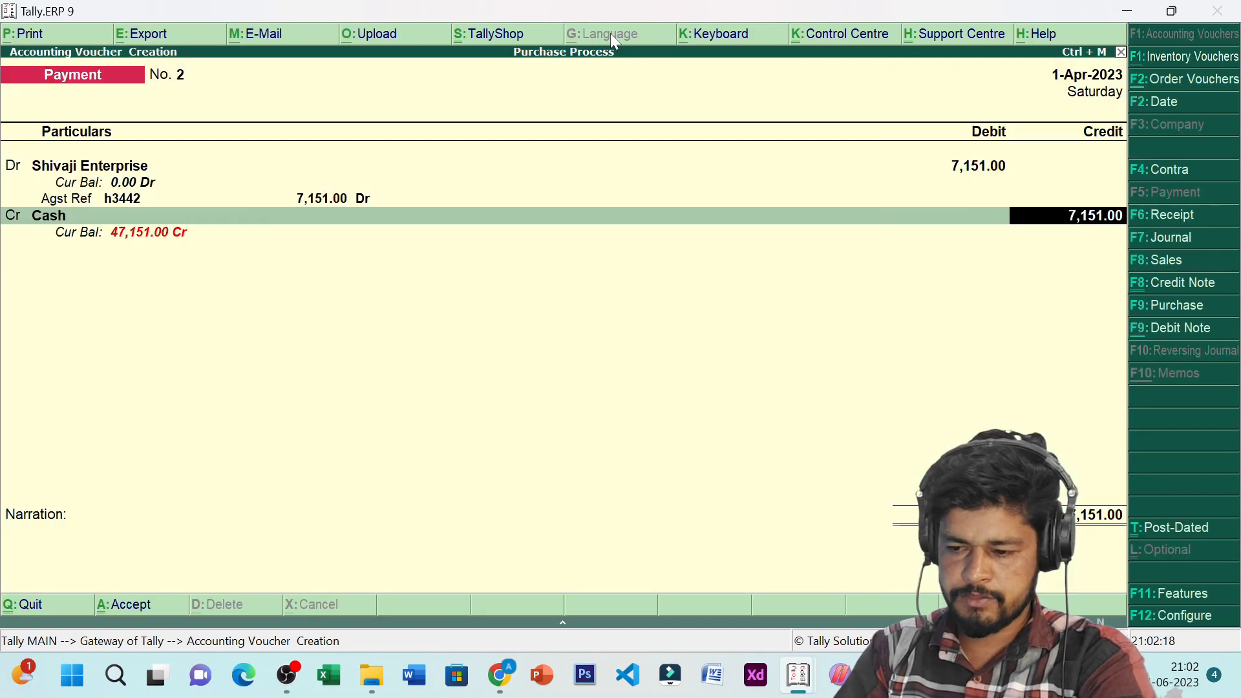
pyautogui.press('Return')
pyautogui.press('Return')
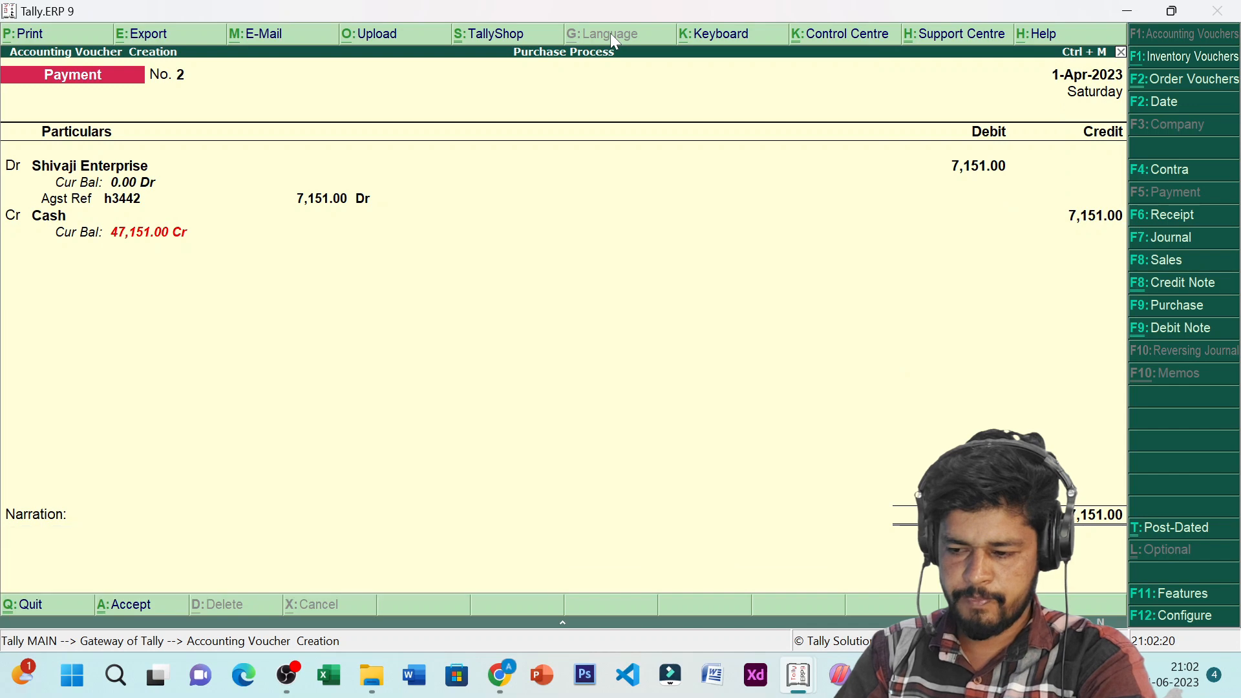
pyautogui.press('Return')
pyautogui.press('Escape')
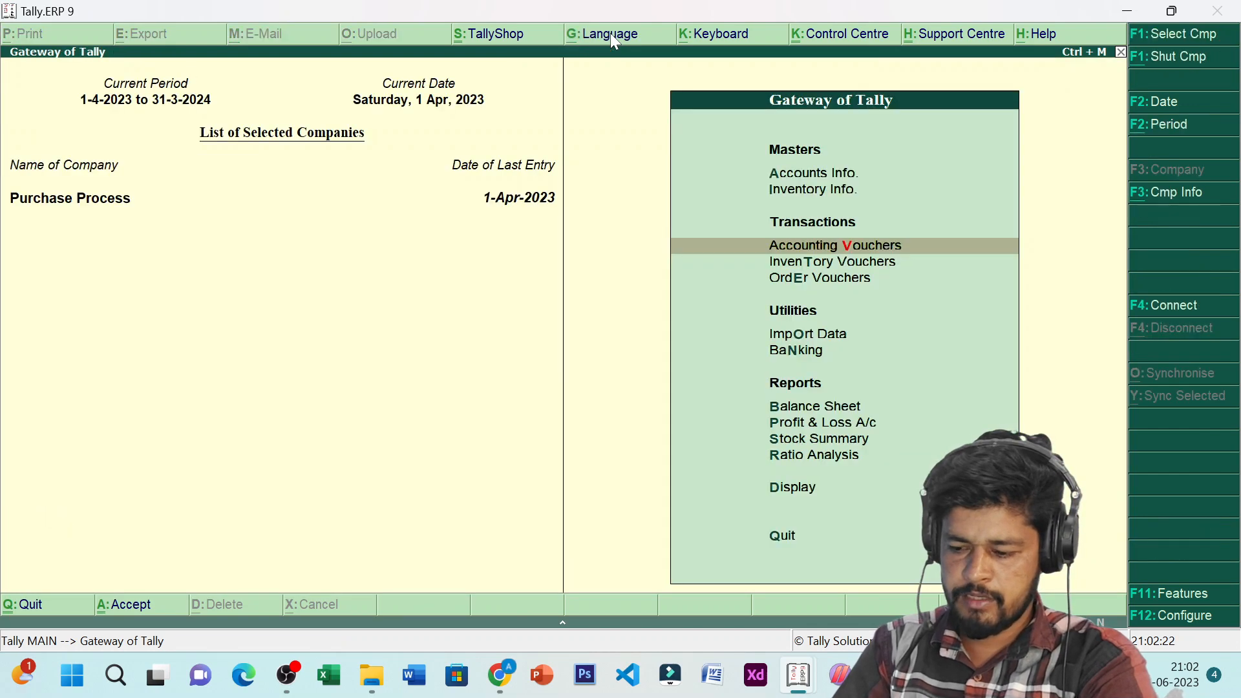
# - Examine the Balance Sheet and the Sundry Creditors group summary under Current Liabilities for Shivaji Enterprise's outstanding balance
pyautogui.press('Down')
pyautogui.press('Down')
pyautogui.press('Down')
pyautogui.press('Down')
pyautogui.press('Down')
pyautogui.press('Down')
pyautogui.press('Up')
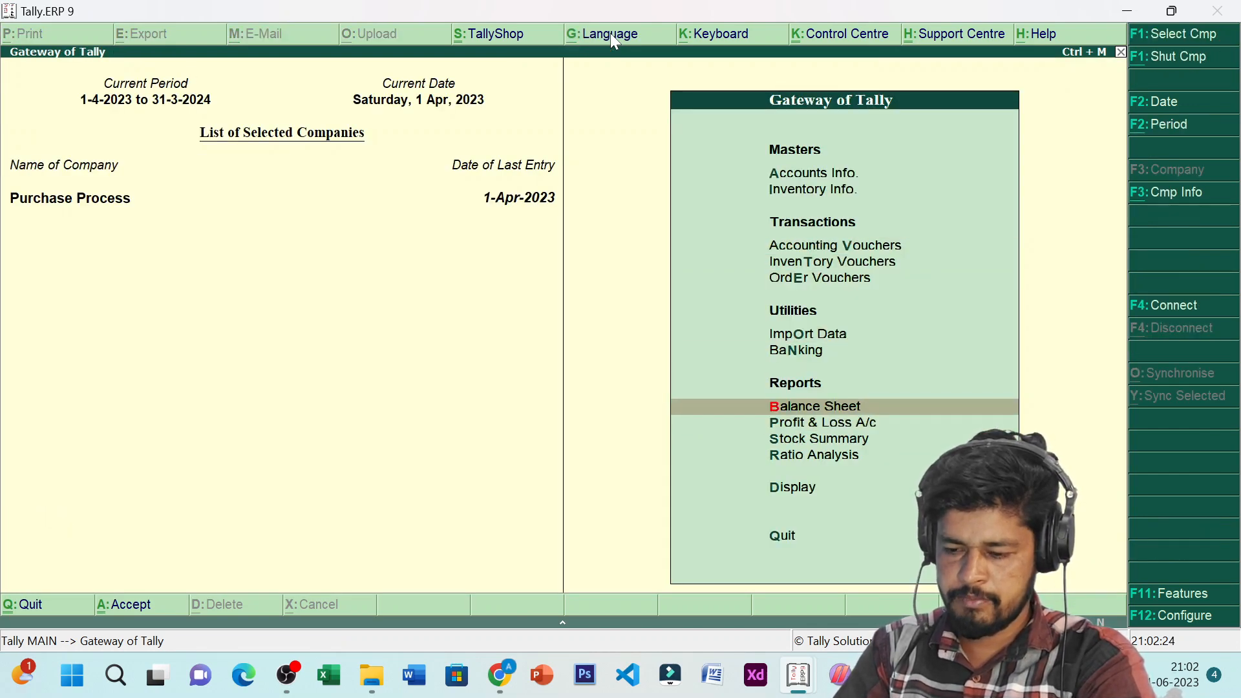
pyautogui.press('Return')
pyautogui.press('Down')
pyautogui.press('Down')
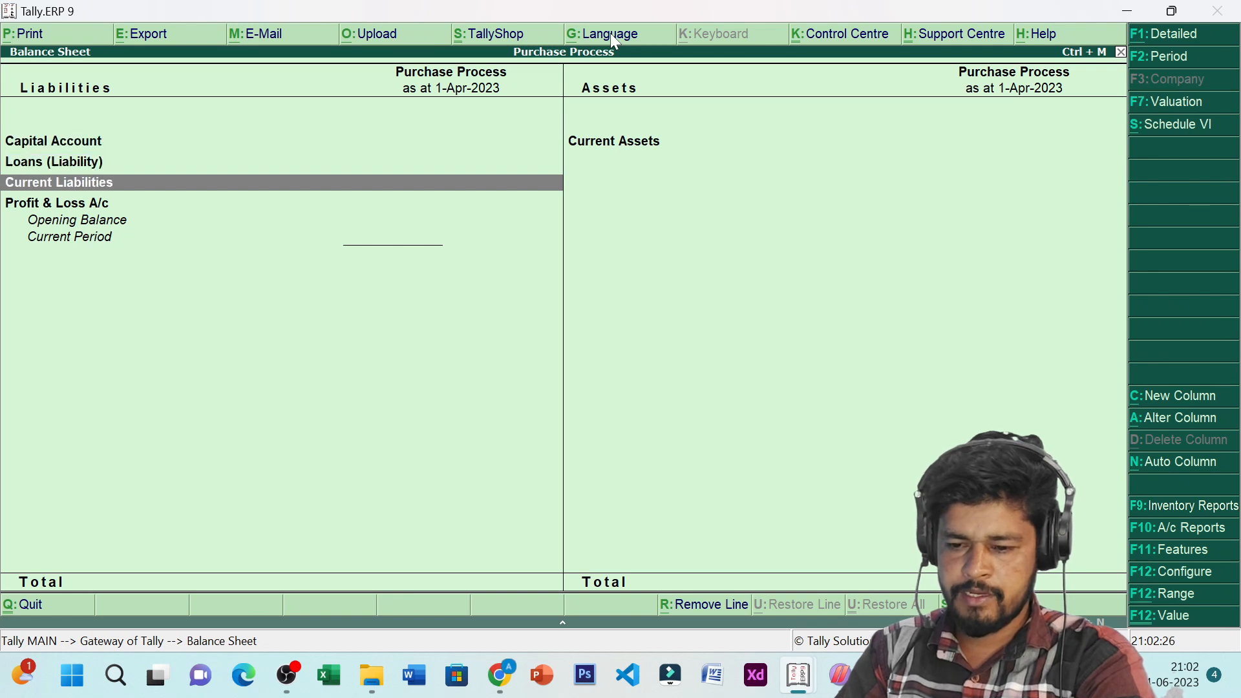
pyautogui.press('Return')
pyautogui.press('Return')
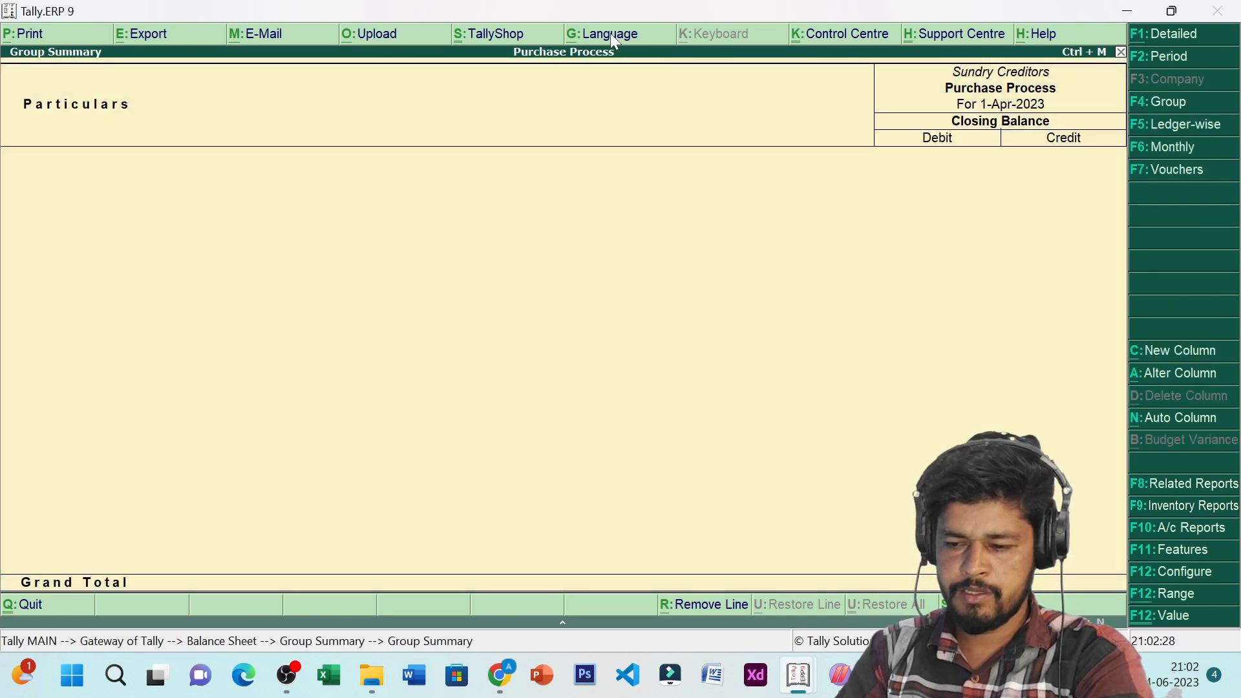
# - Close the open Balance Sheet reports and start a Debit Note voucher in invoice mode
pyautogui.press('Escape')
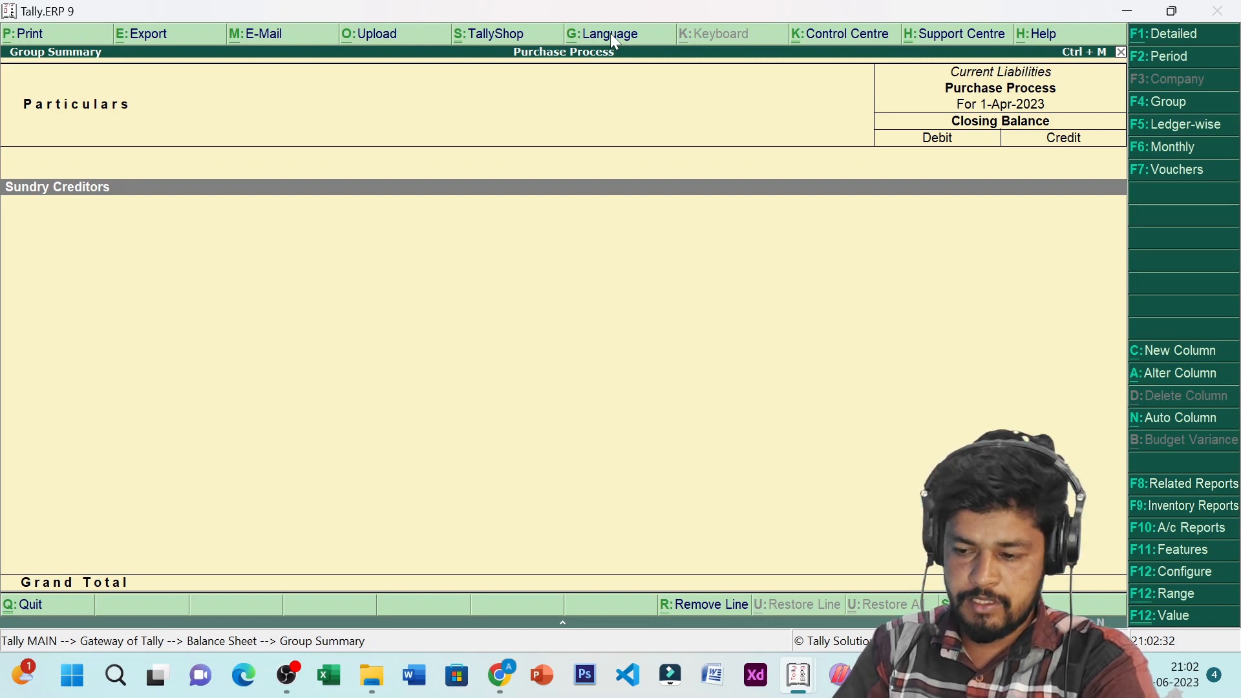
pyautogui.press('Escape')
pyautogui.press('Escape')
pyautogui.press('Escape')
pyautogui.press('n')
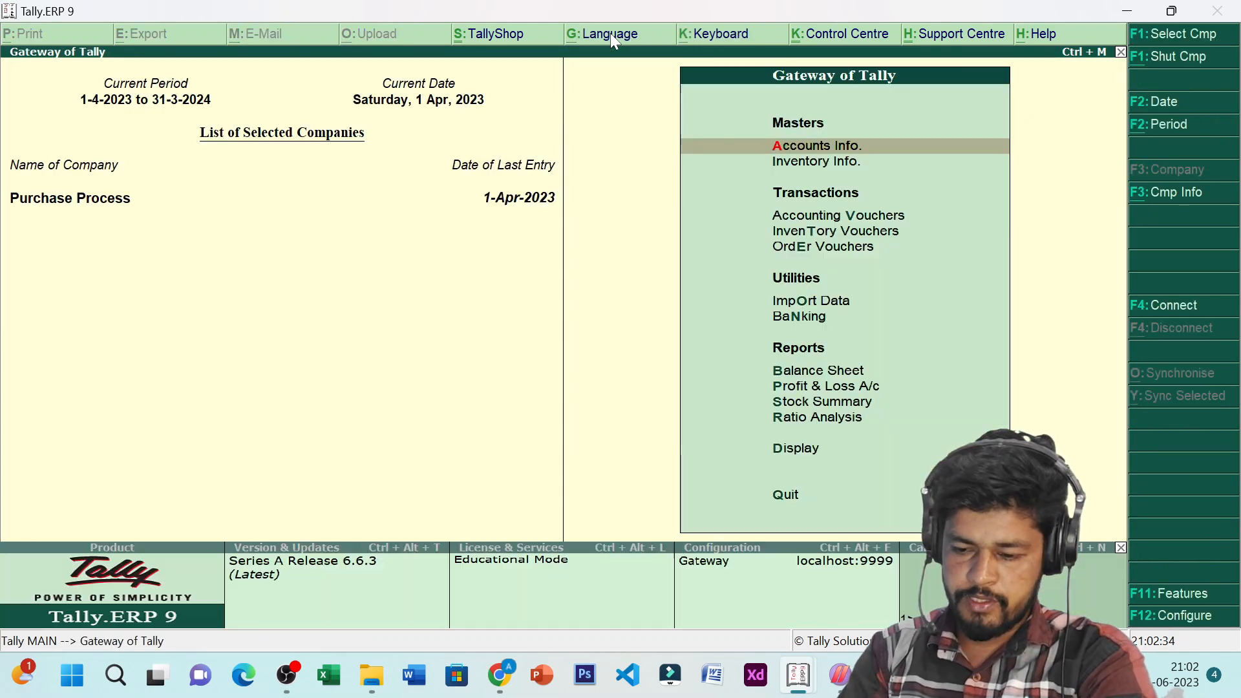
pyautogui.press('Down')
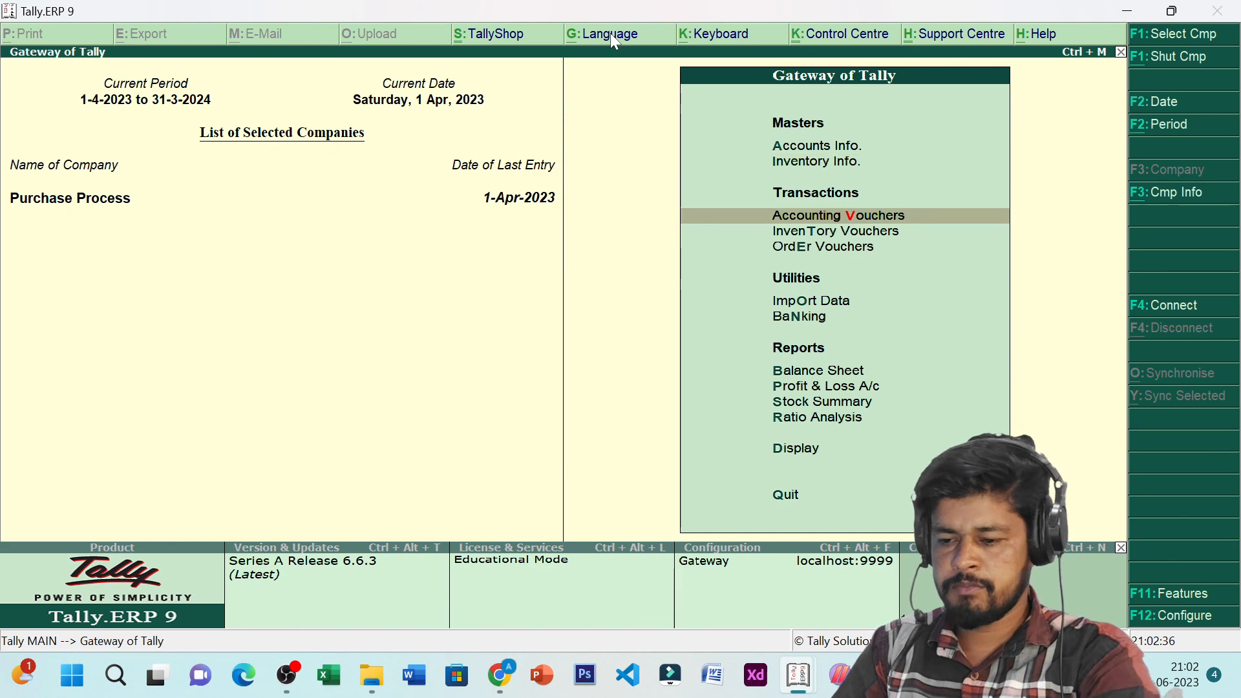
pyautogui.press('t')
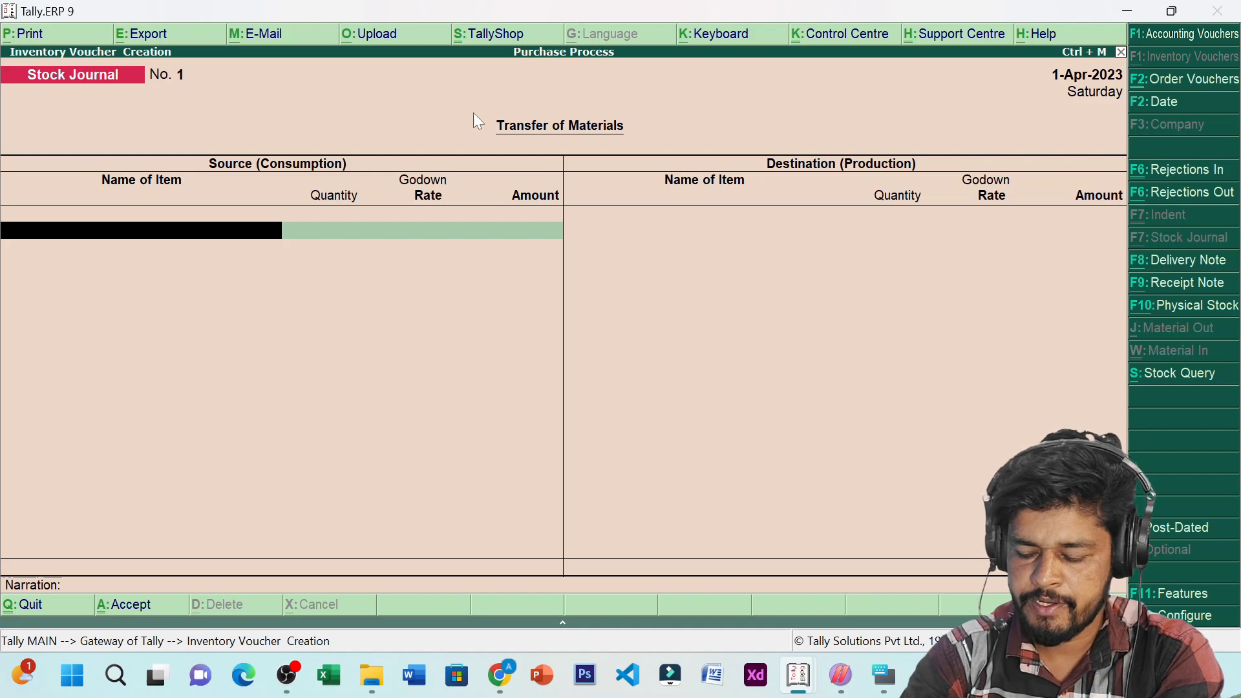
pyautogui.hotkey('ctrl', 'F9')
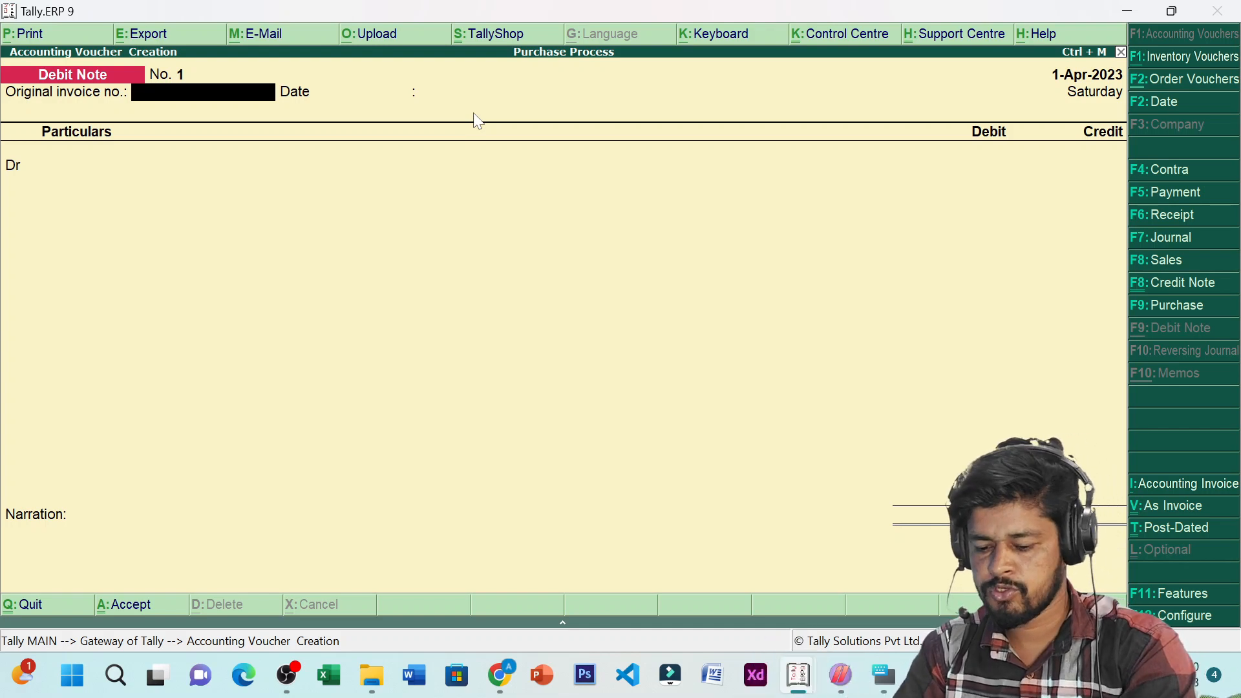
pyautogui.hotkey('ctrl', 'v')
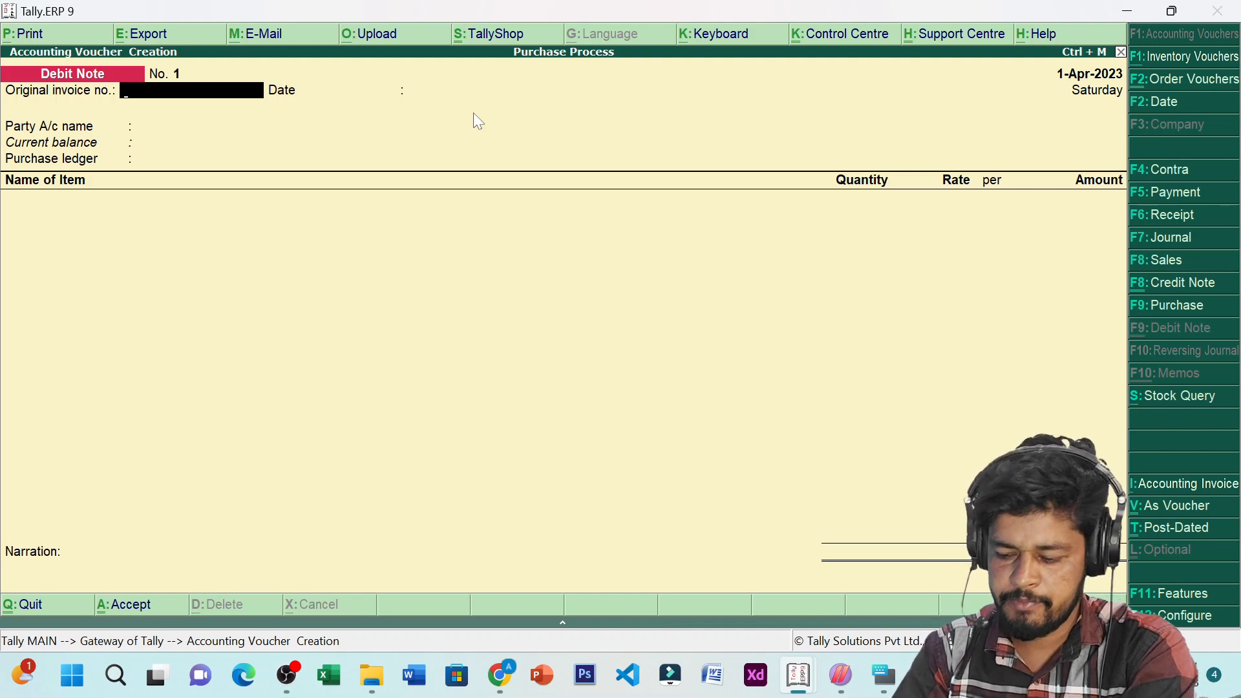
# - Leave the original invoice number and date blank, choose Shivaji Enterprise as the party, and link order 1 in its order details
pyautogui.press('Return')
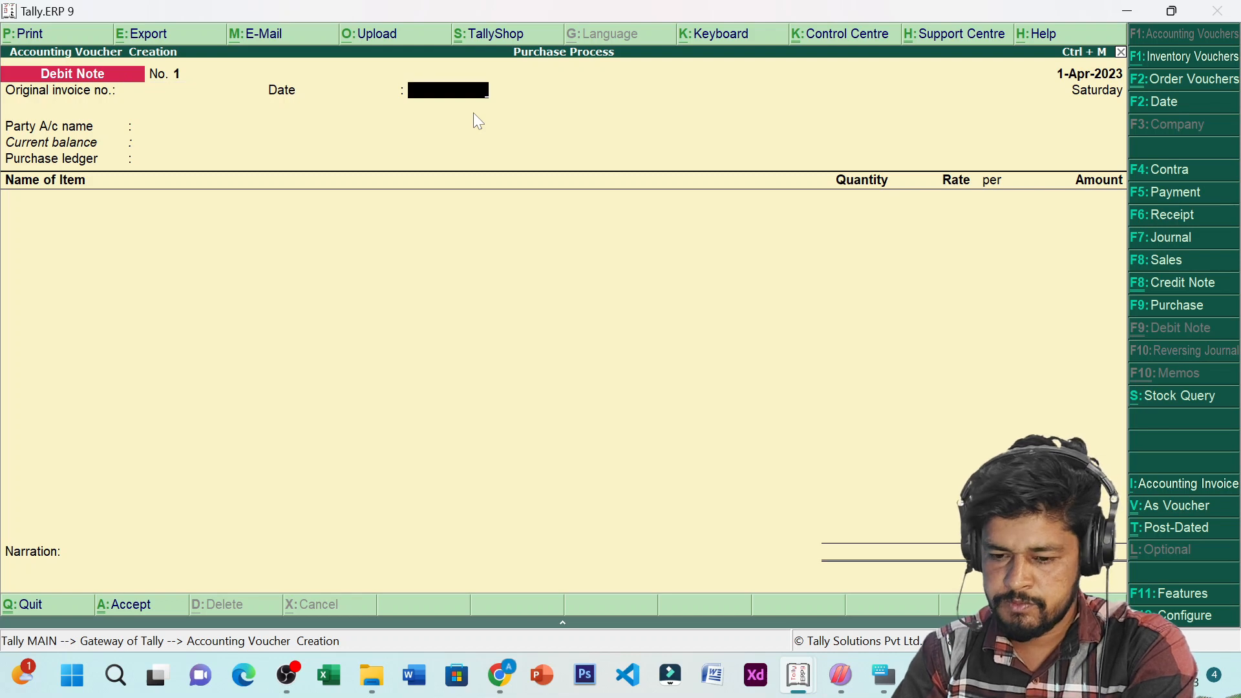
pyautogui.press('Return')
pyautogui.press('Down')
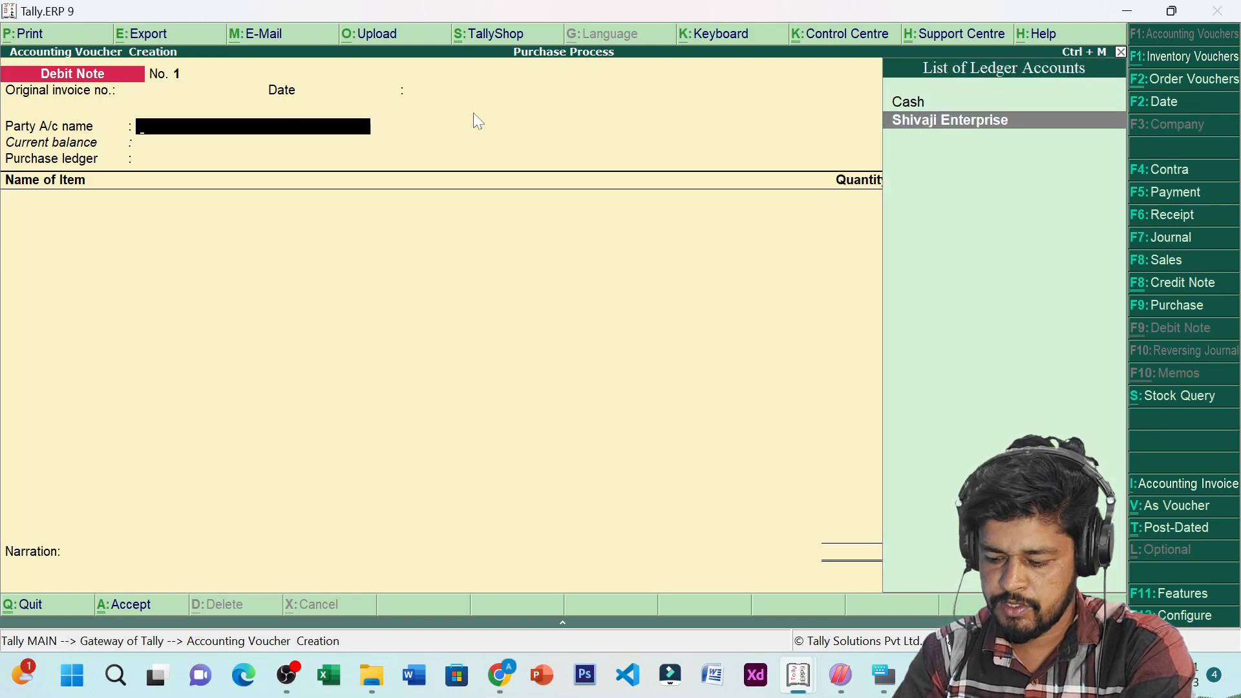
pyautogui.press('Return')
pyautogui.press('Return')
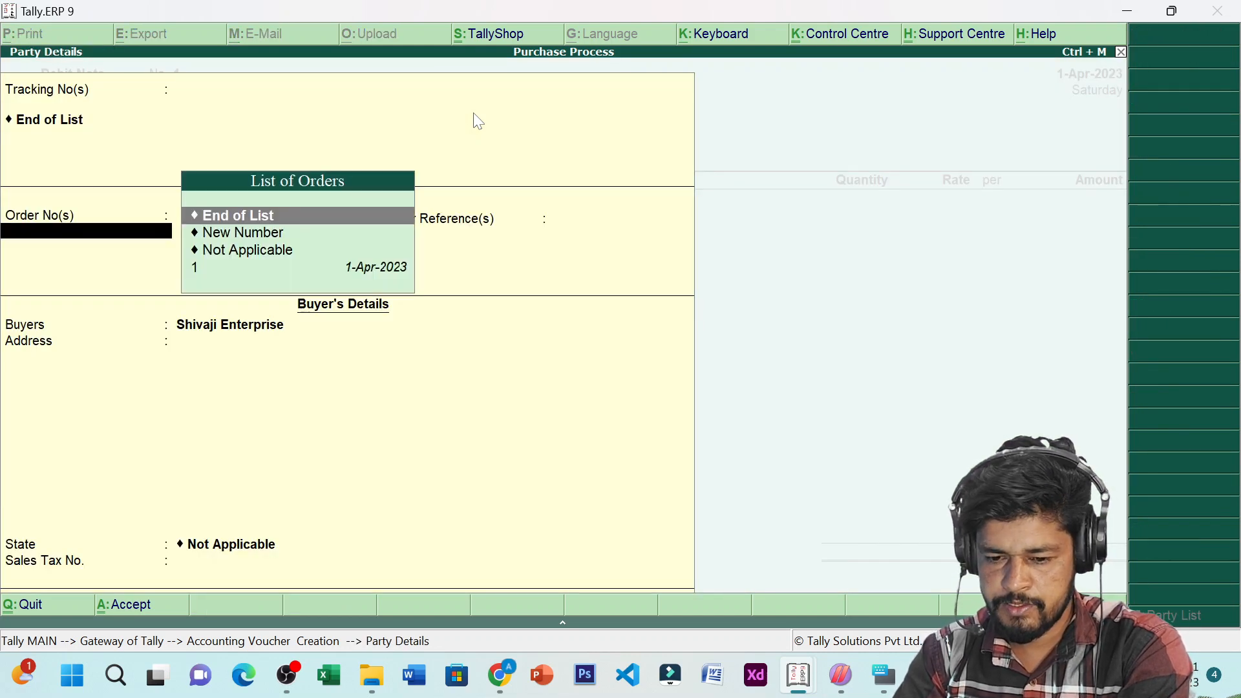
pyautogui.press('Down')
pyautogui.press('Down')
pyautogui.press('Down')
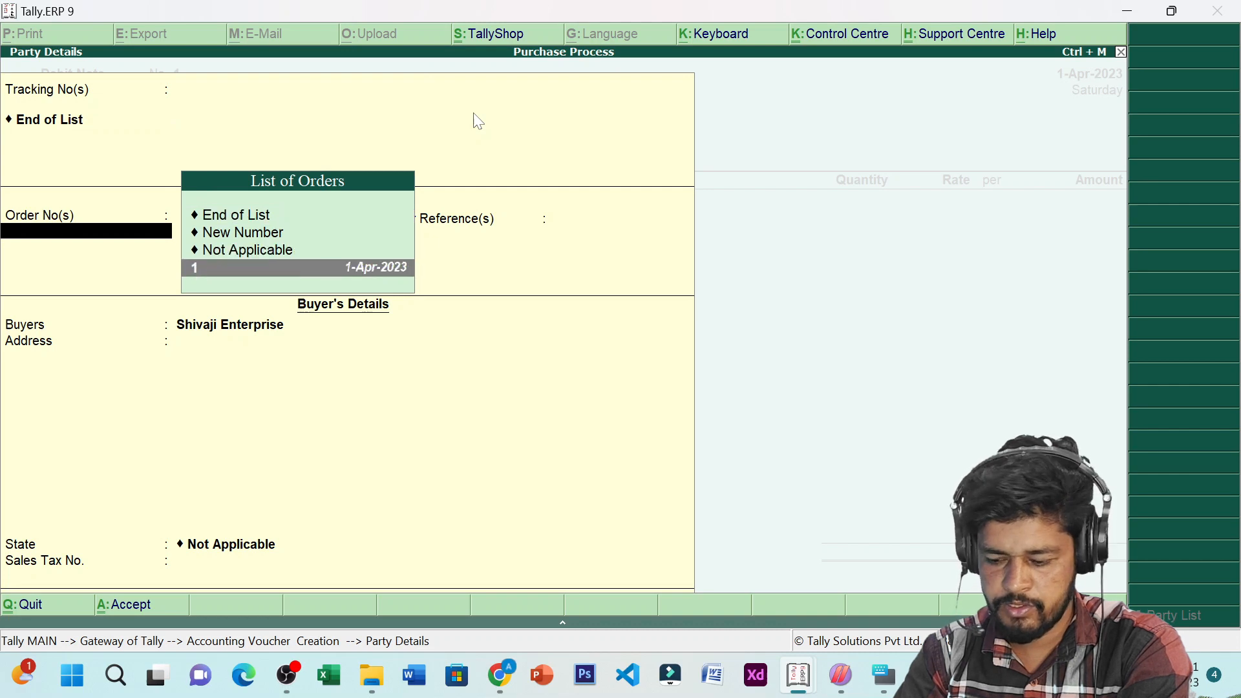
pyautogui.press('Return')
pyautogui.press('Return')
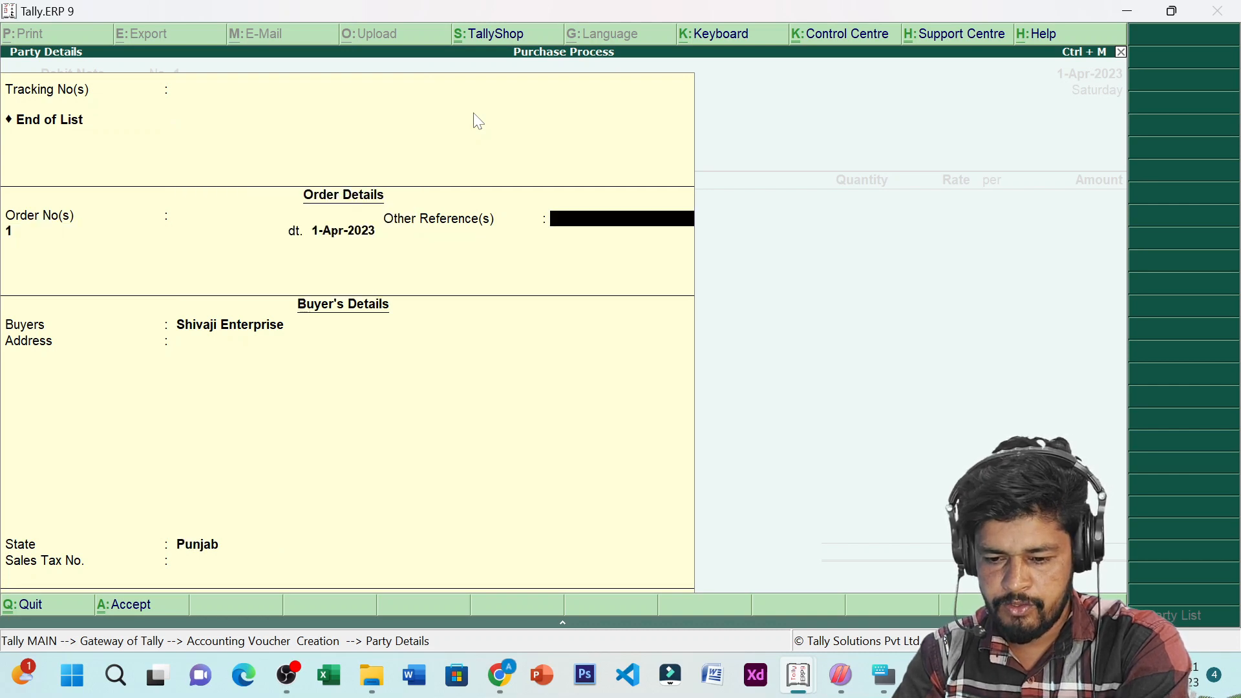
# - Accept the remaining party details unchanged and set the debit note's purchase ledger to Purchase Return
pyautogui.press('Return')
pyautogui.press('Return')
pyautogui.press('Return')
pyautogui.press('Return')
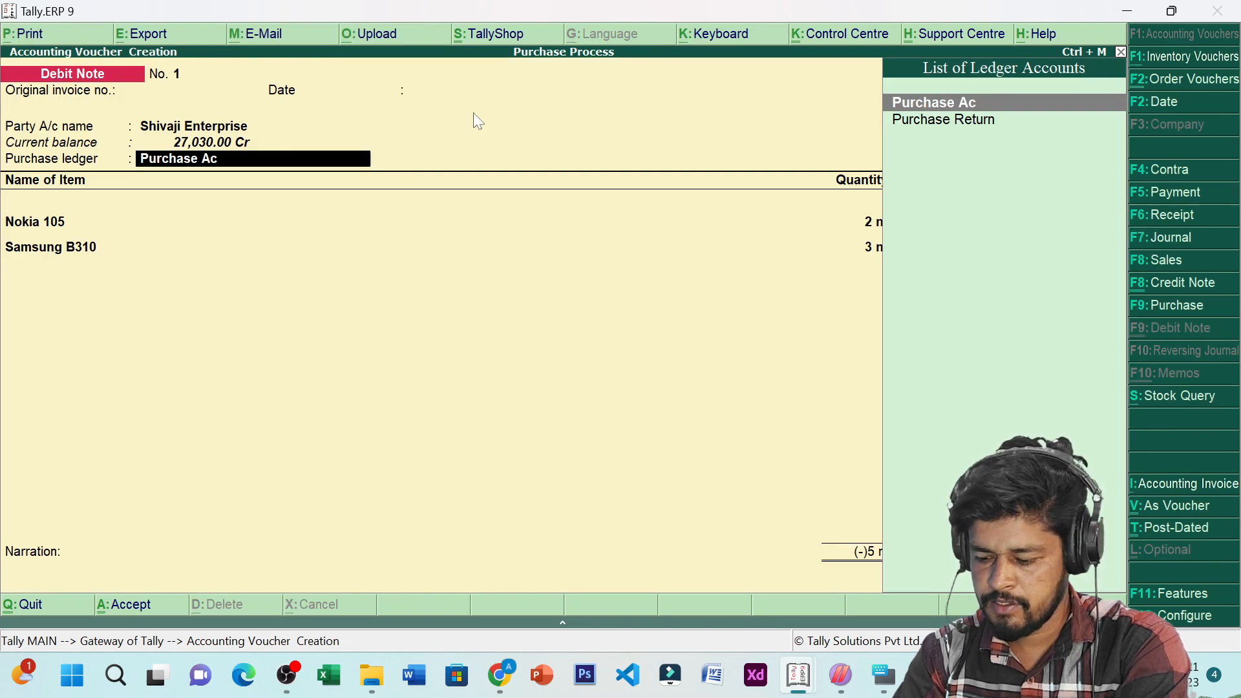
pyautogui.press('Down')
pyautogui.press('Return')
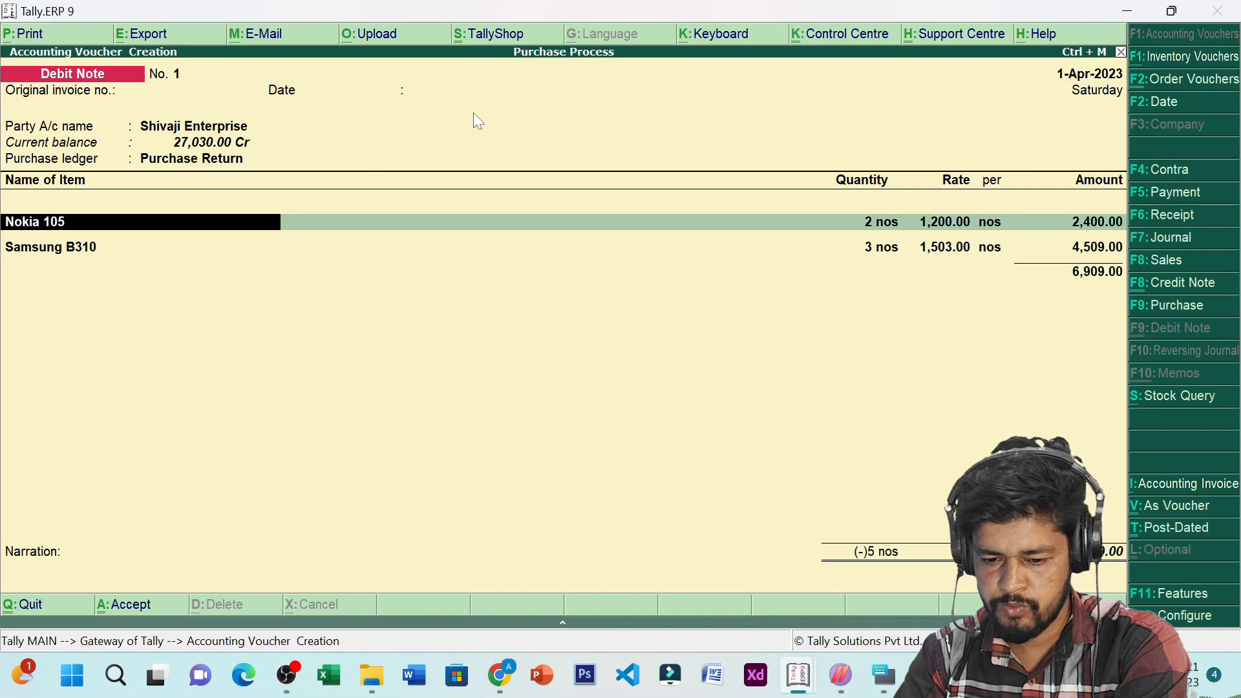
# - Confirm the Nokia 105 allocation of 2 nos at 1,200 in Main Location against order 1, with tracking number Not Applicable
pyautogui.press('Return')
pyautogui.press('Return')
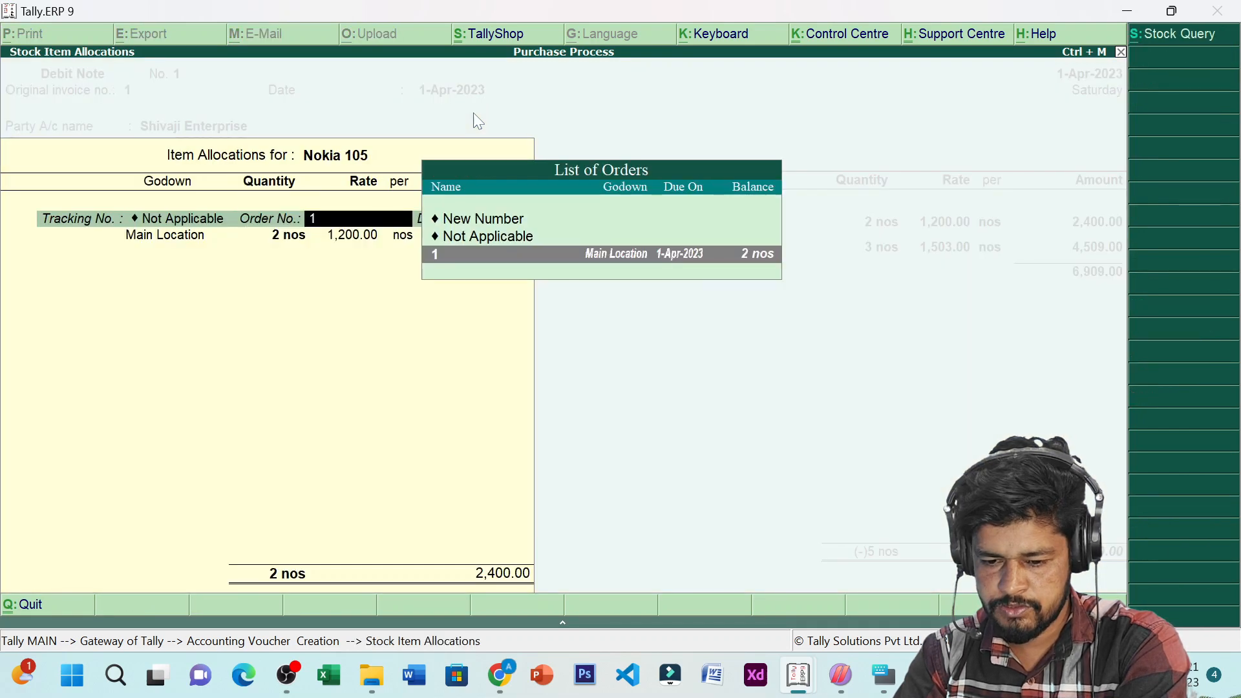
pyautogui.press('Return')
pyautogui.press('Return')
pyautogui.press('Return')
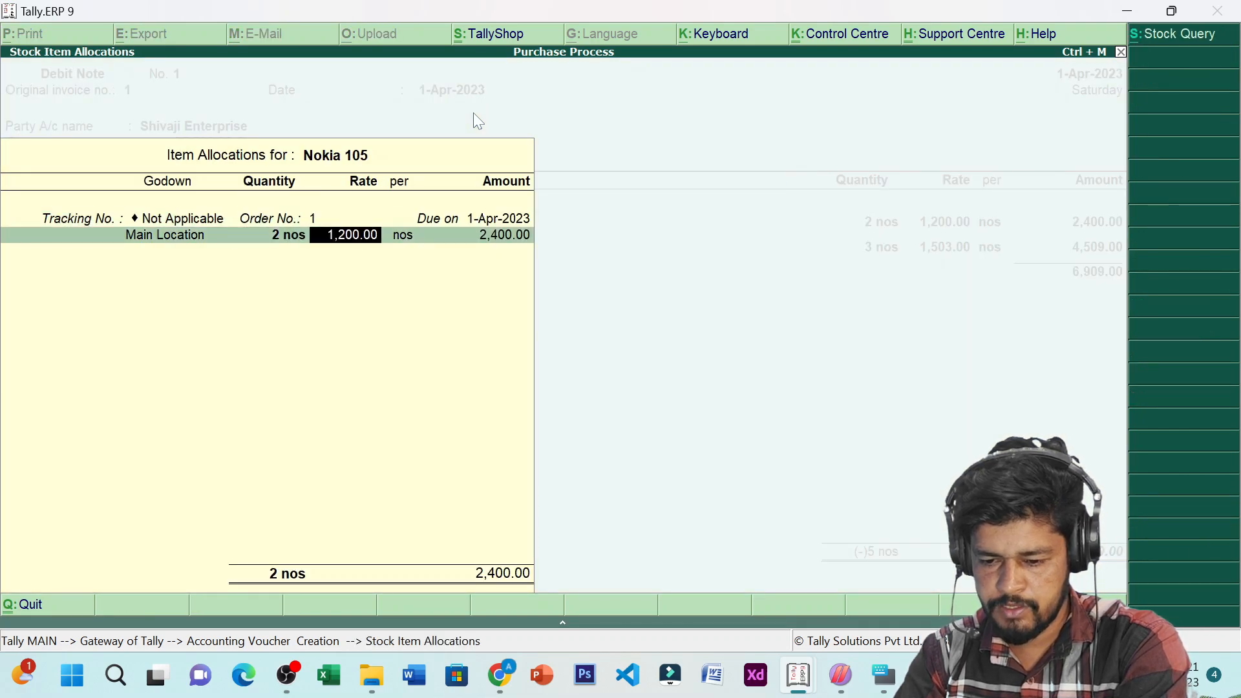
pyautogui.press('Return')
pyautogui.press('Return')
pyautogui.press('Return')
pyautogui.press('Return')
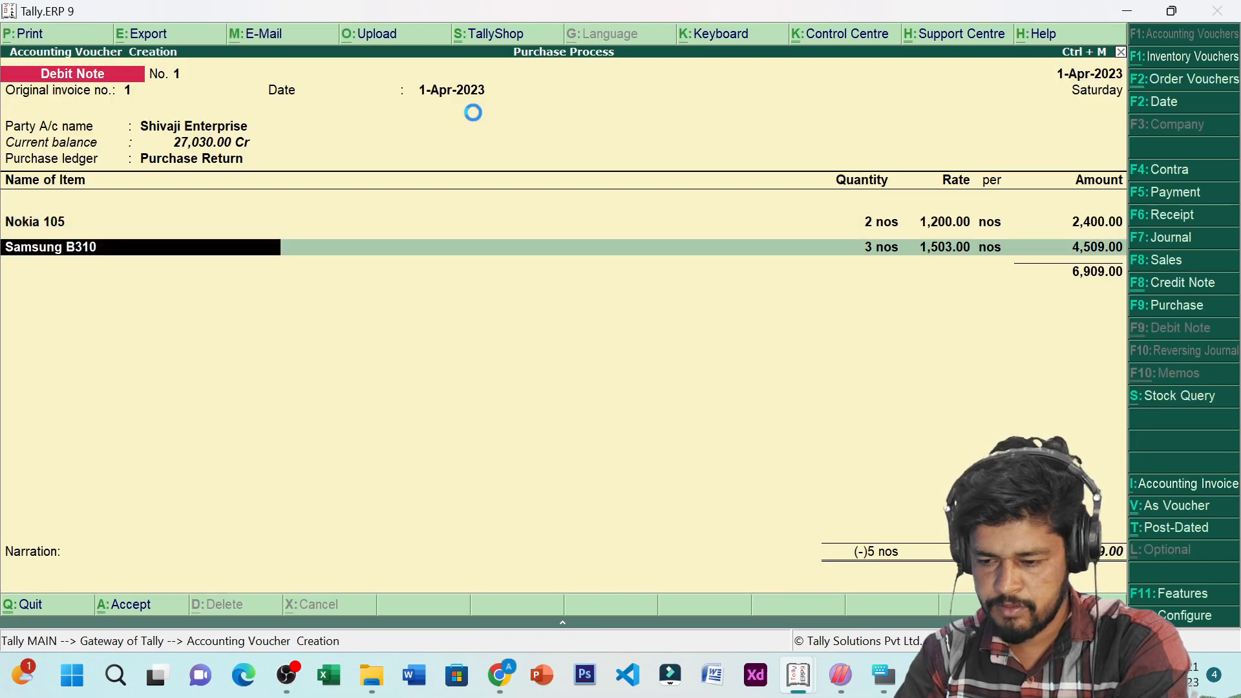
# - Confirm the Samsung B310 allocation of 3 nos at 1,503 in Main Location against order 1, with tracking number Not Applicable
pyautogui.press('Return')
pyautogui.press('Return')
pyautogui.press('Return')
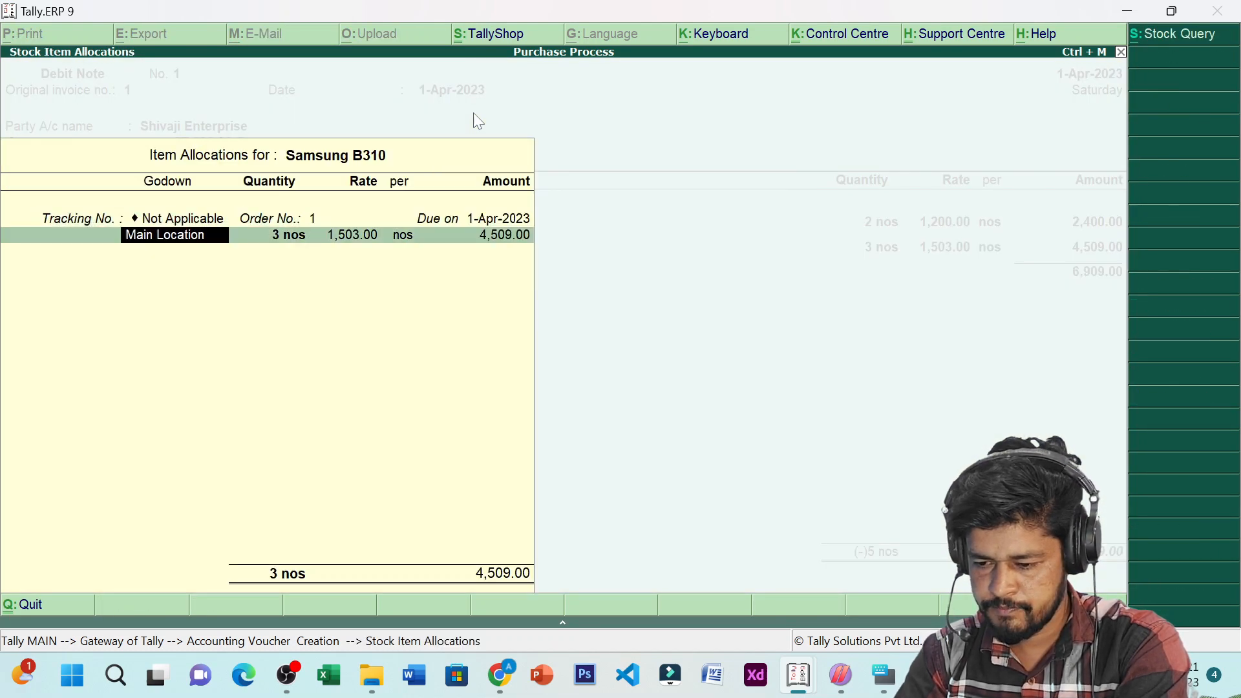
pyautogui.press('Return')
pyautogui.press('Return')
pyautogui.press('Return')
pyautogui.press('Return')
pyautogui.press('Return')
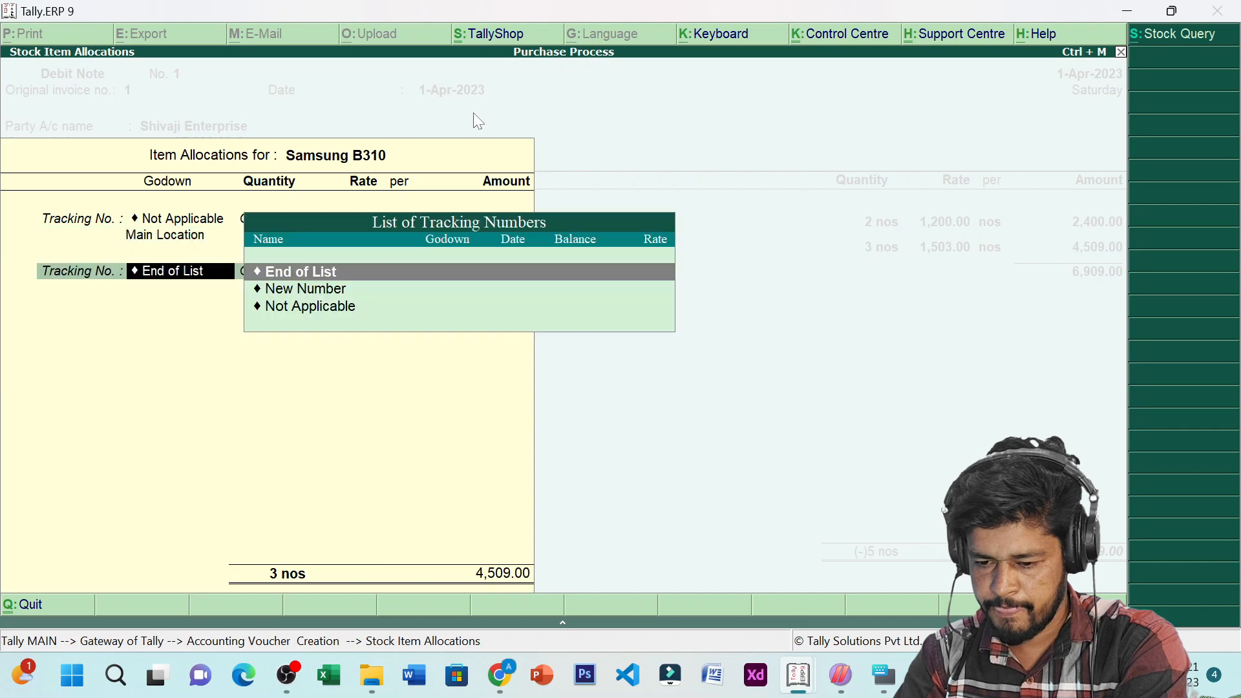
pyautogui.press('Return')
# - End the debit note's item list, leave the narration blank, and exit voucher creation to the Gateway of Tally
pyautogui.press('Return')
pyautogui.press('Return')
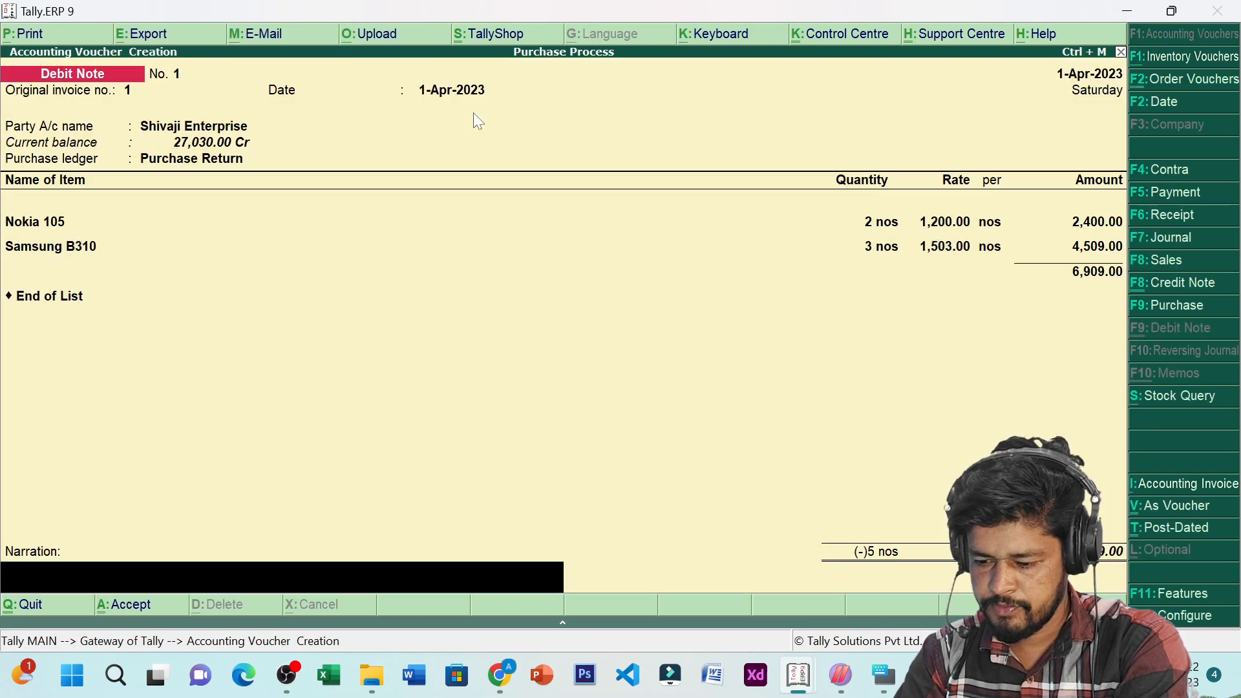
pyautogui.hotkey('alt', 'F7')
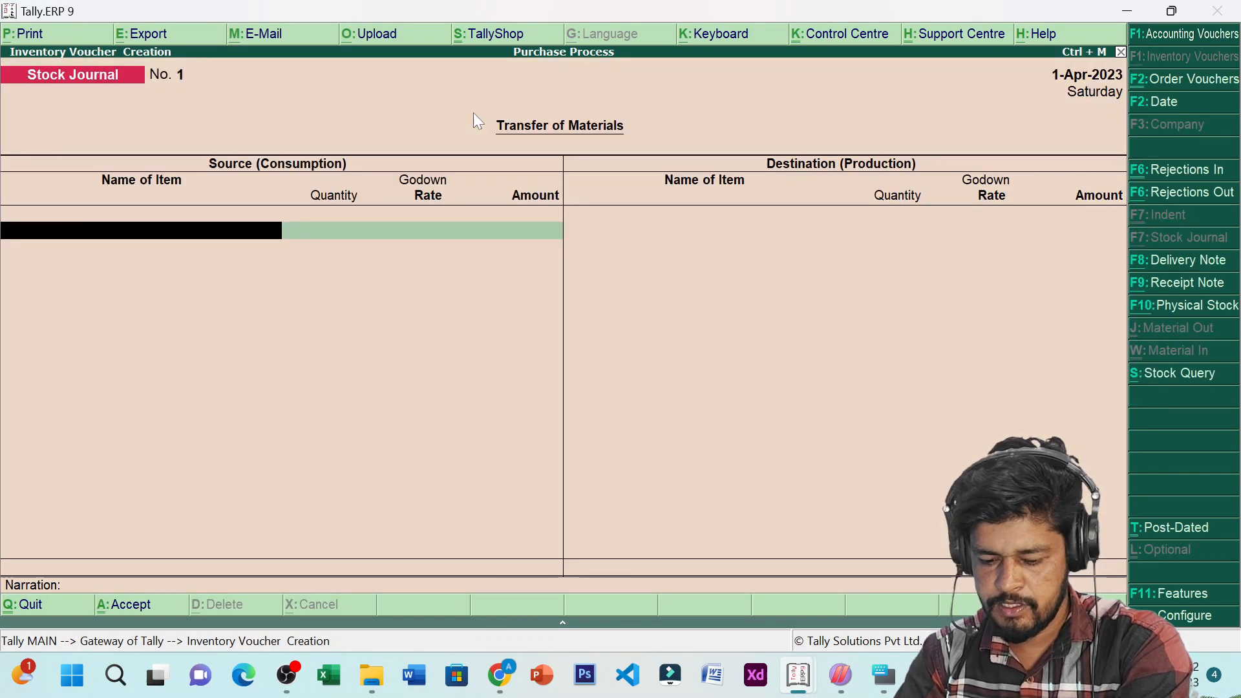
pyautogui.press('Escape')
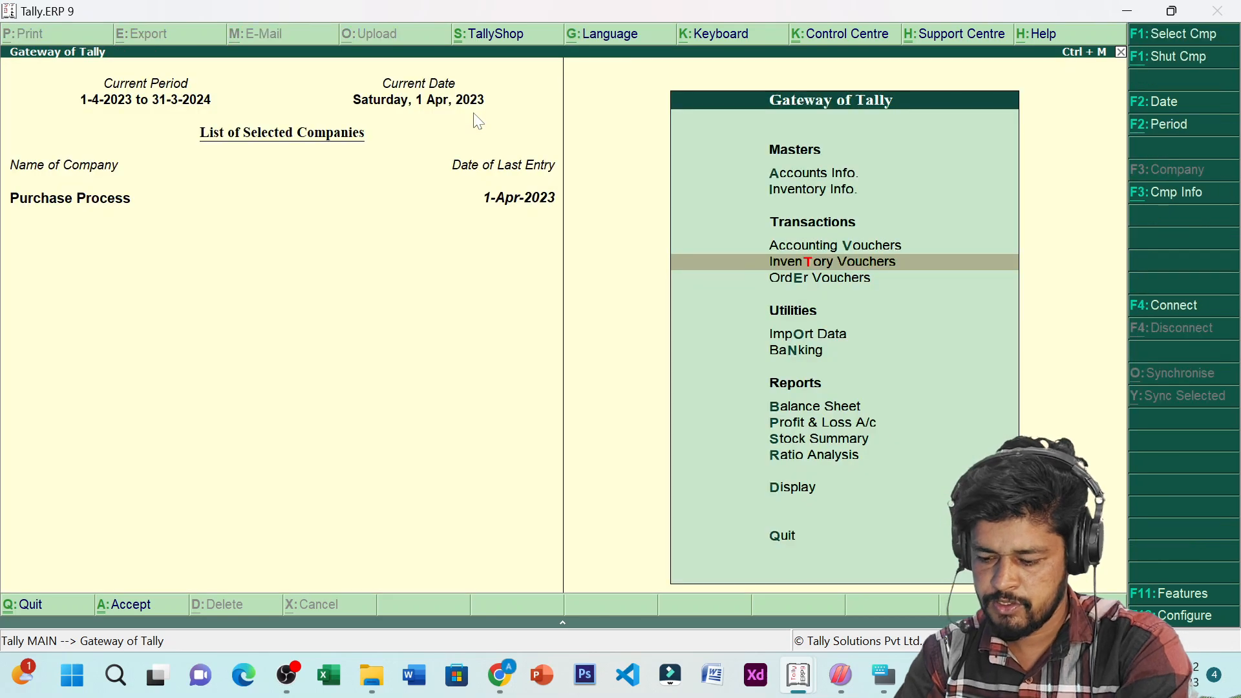
pyautogui.press('Return')
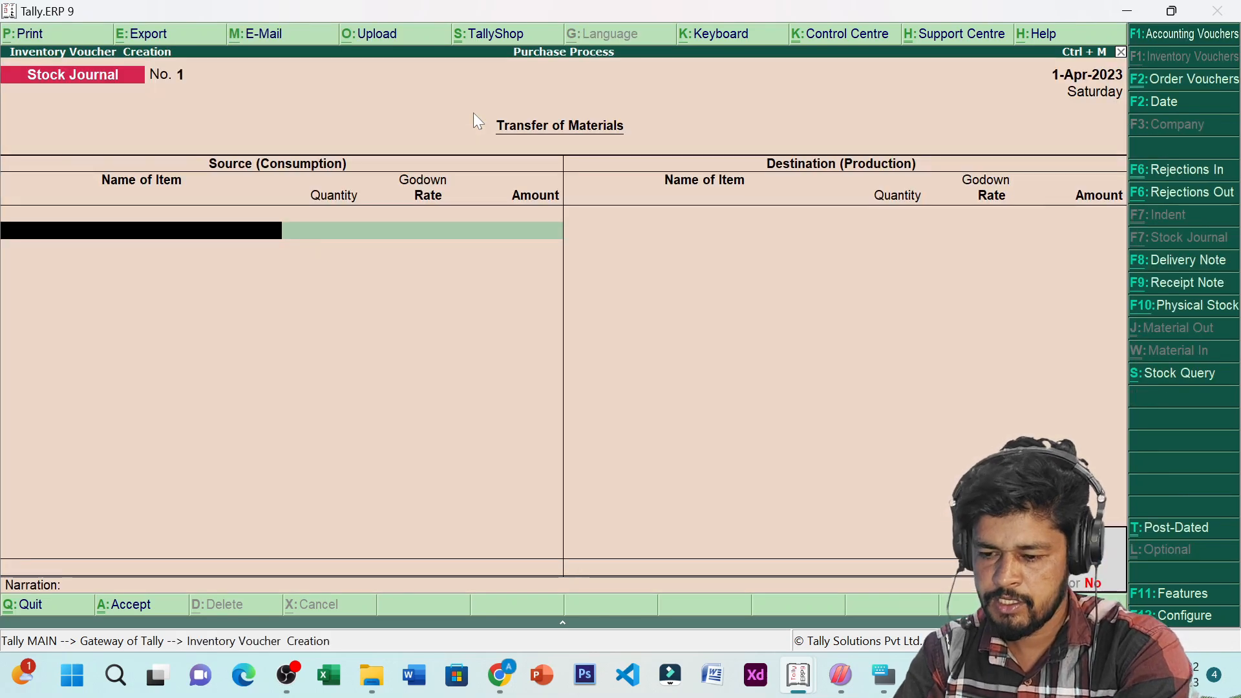
pyautogui.press('Escape')
pyautogui.press('Down')
pyautogui.press('Down')
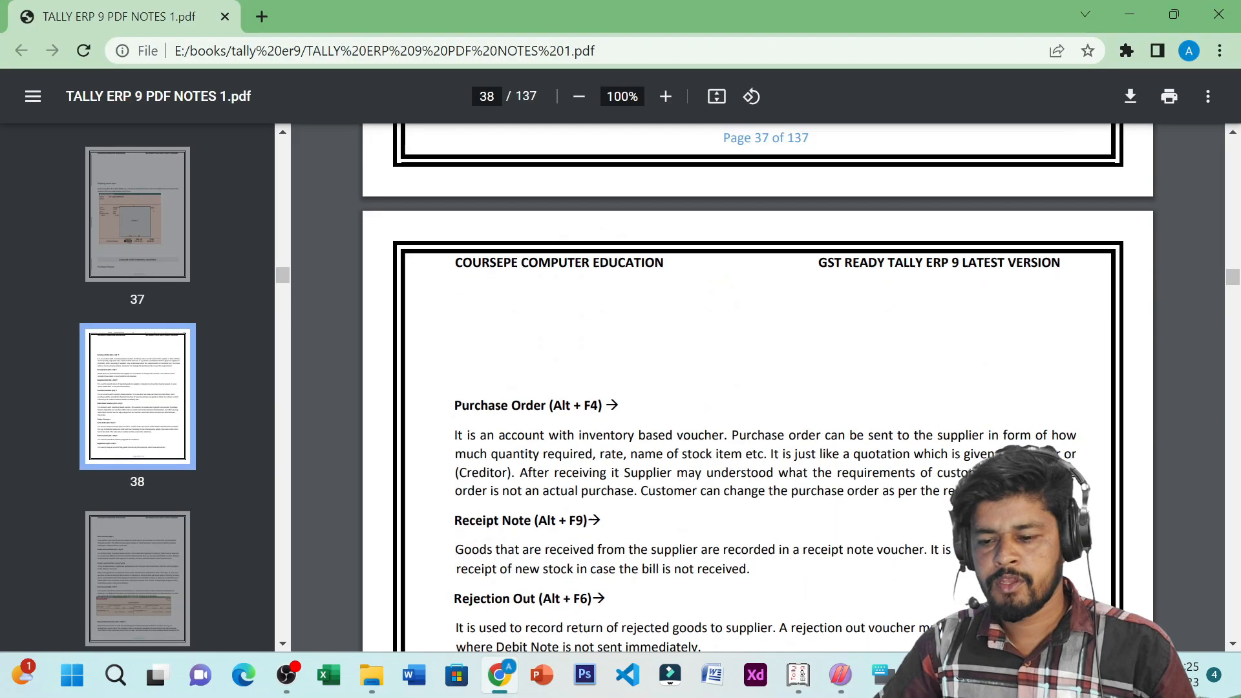
# - Switch to TALLY ERP 9 PDF NOTES 1.pdf in the browser and review the Purchase Process sections from Purchase Order through Debit Note Voucher
pyautogui.scroll(2, 621, 244)
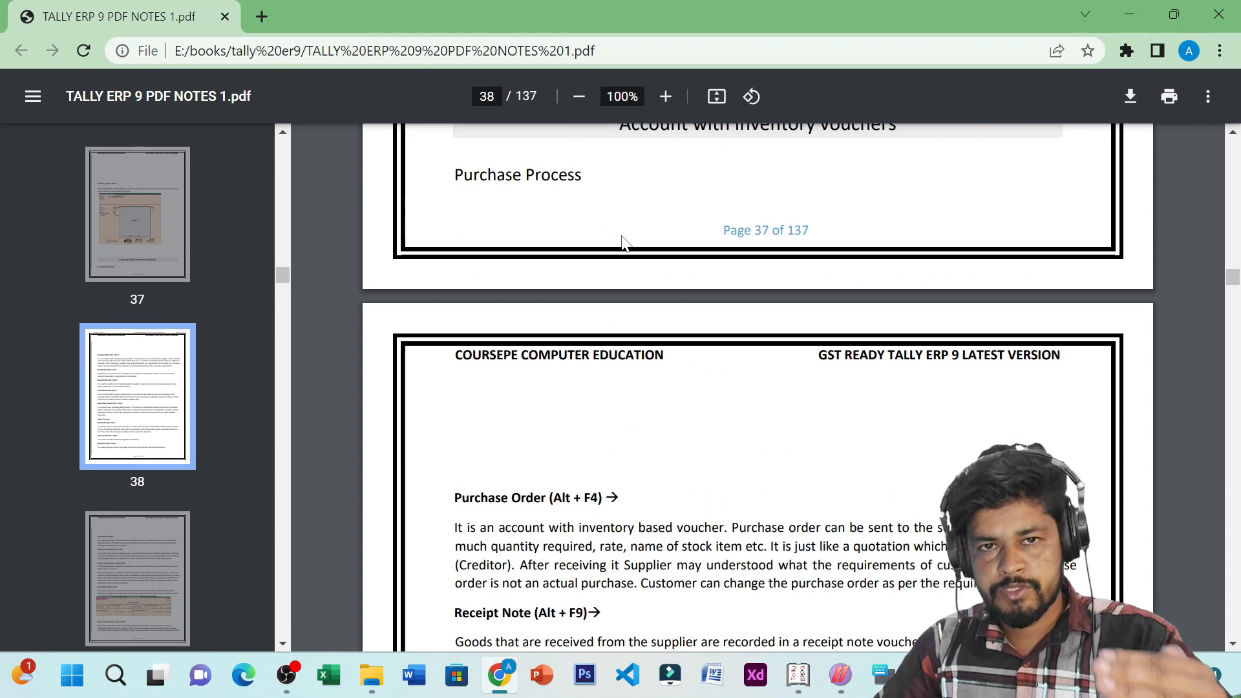
pyautogui.scroll(-3, 622, 243)
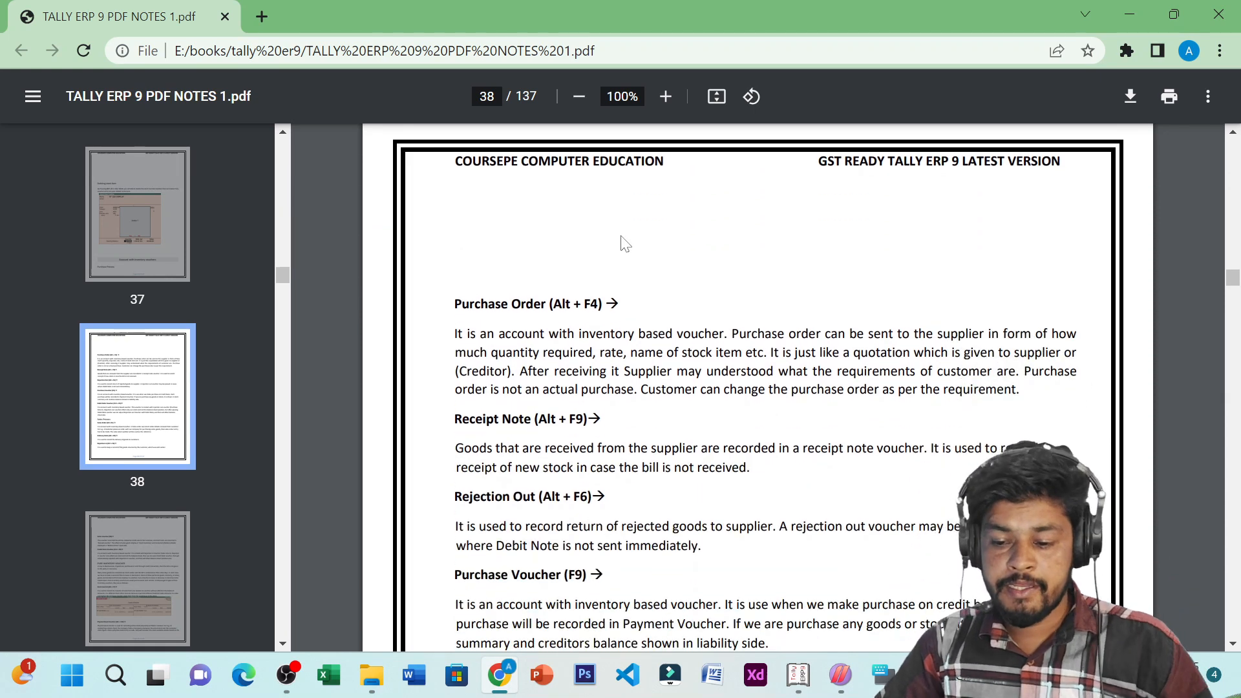
pyautogui.scroll(-3, 624, 243)
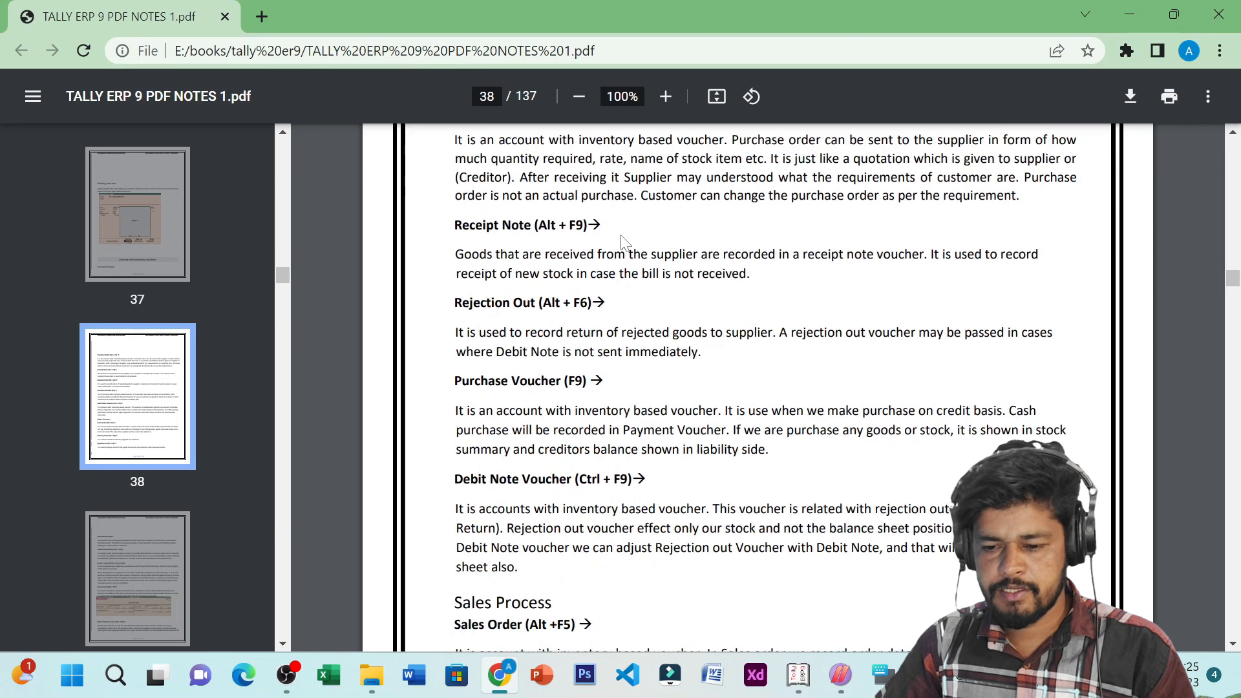
pyautogui.moveTo(454, 225); pyautogui.dragTo(601, 225)
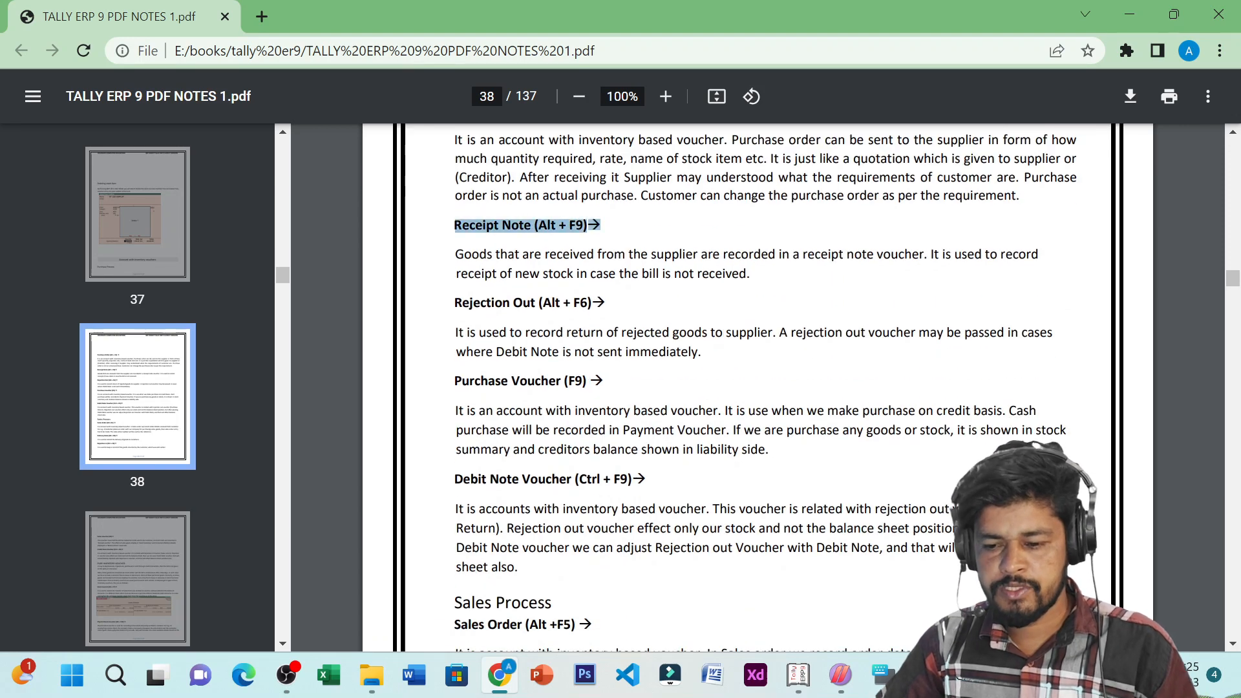
pyautogui.scroll(-2, 758, 388)
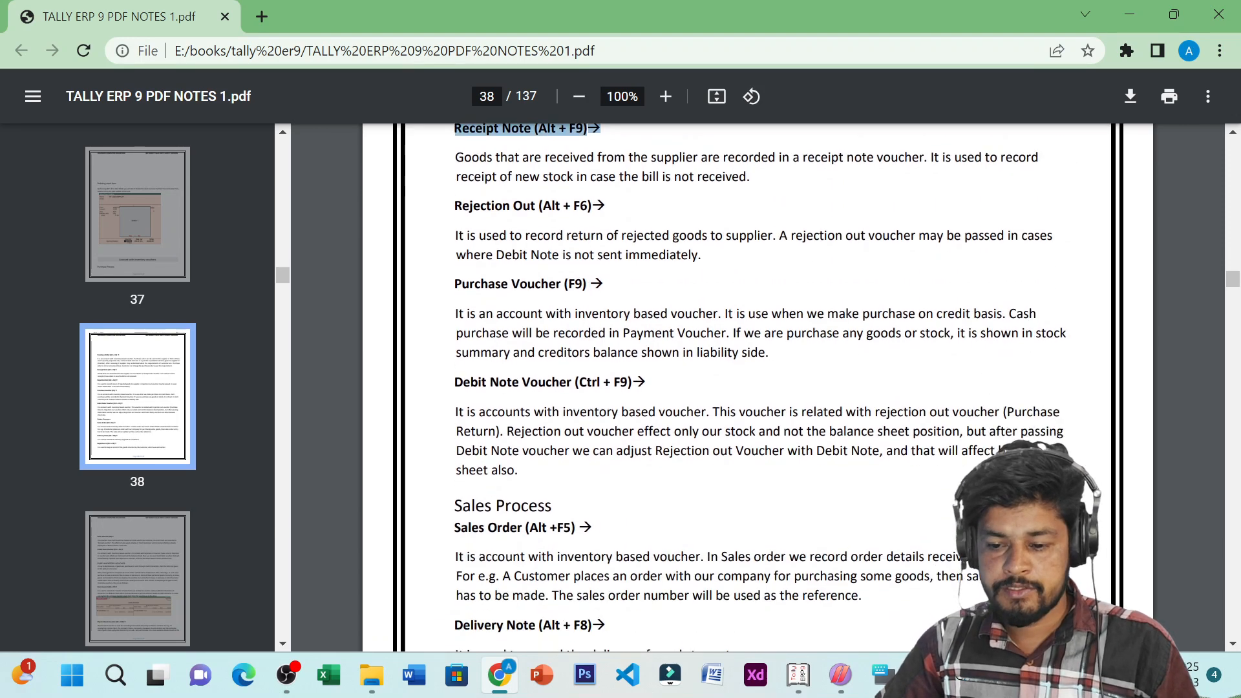
pyautogui.moveTo(455, 206); pyautogui.dragTo(638, 235)
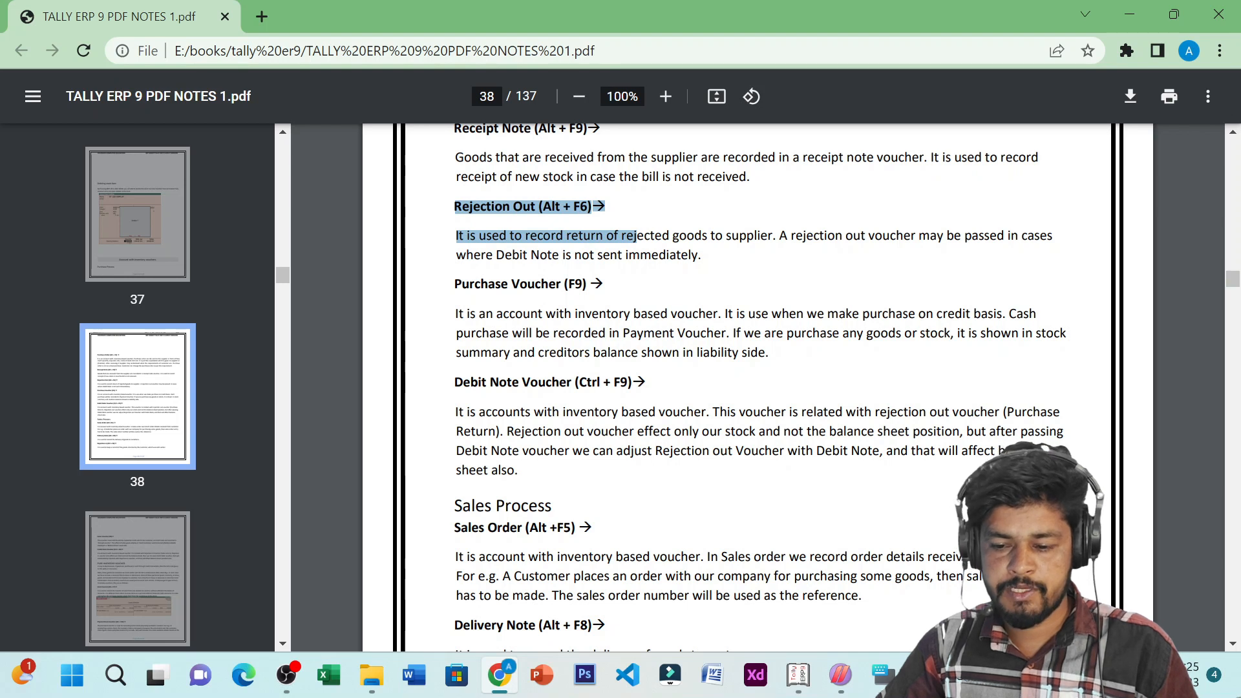
pyautogui.moveTo(454, 285); pyautogui.dragTo(603, 285)
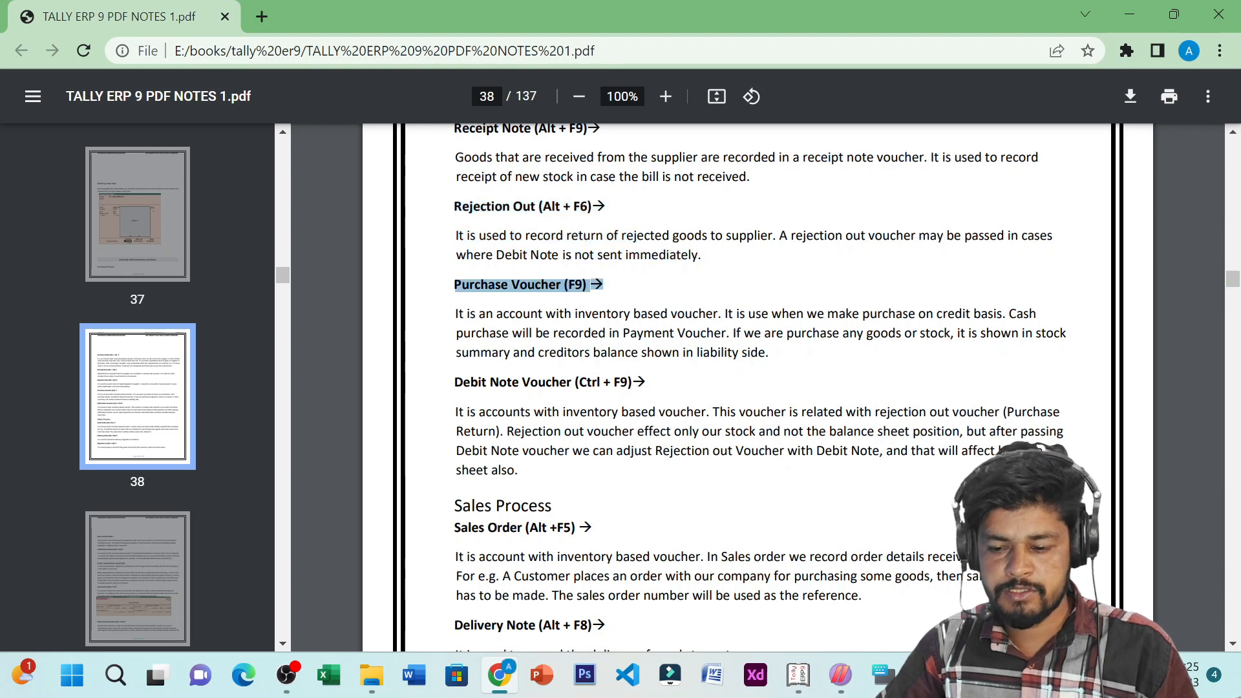
pyautogui.scroll(-2, 758, 388)
pyautogui.moveTo(454, 286); pyautogui.dragTo(632, 285)
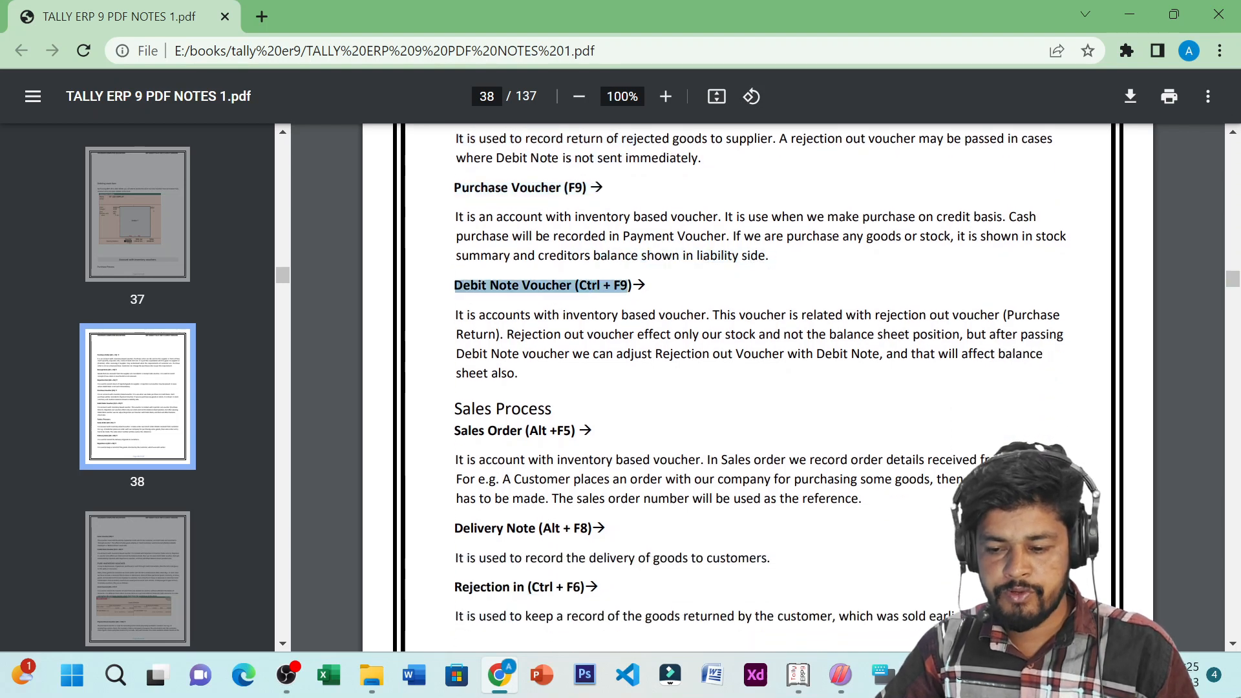
pyautogui.scroll(5, 660, 296)
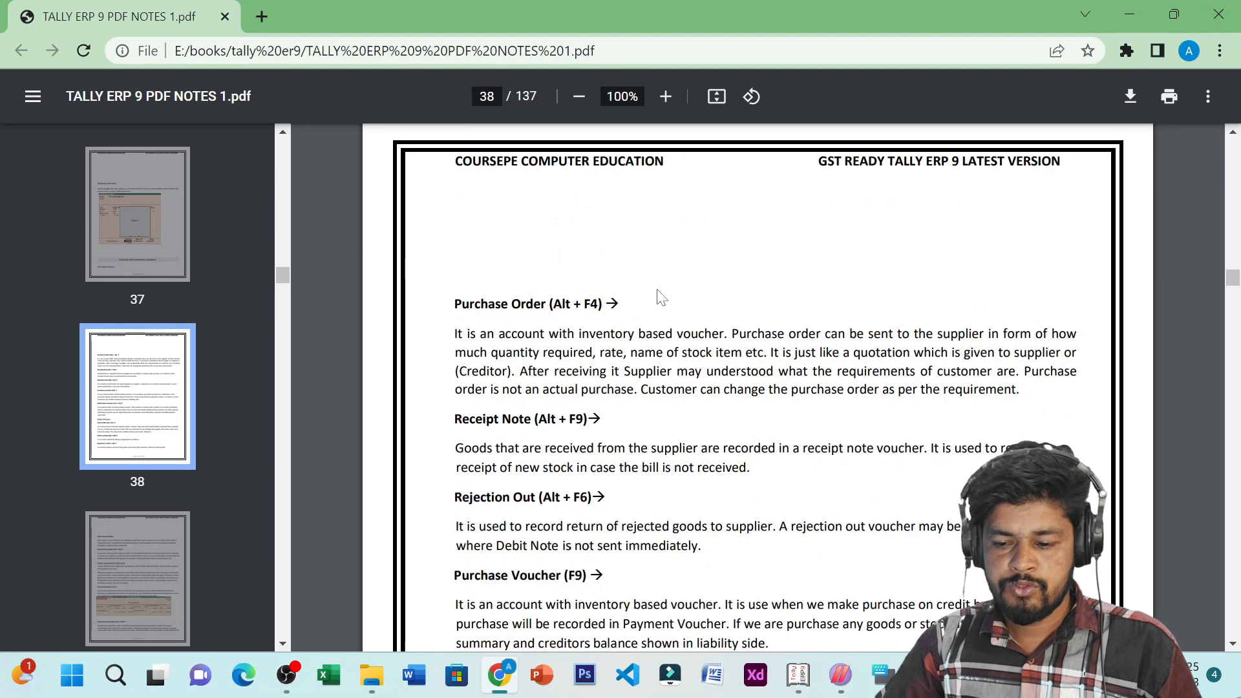
pyautogui.scroll(4, 527, 330)
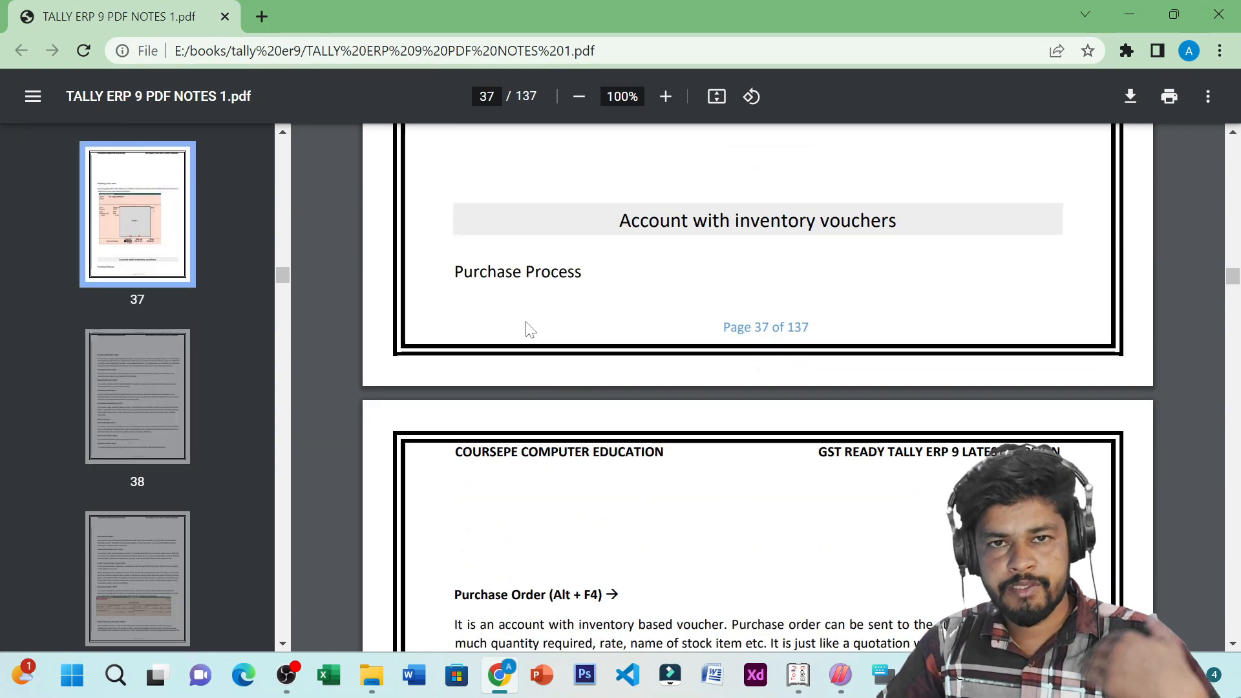